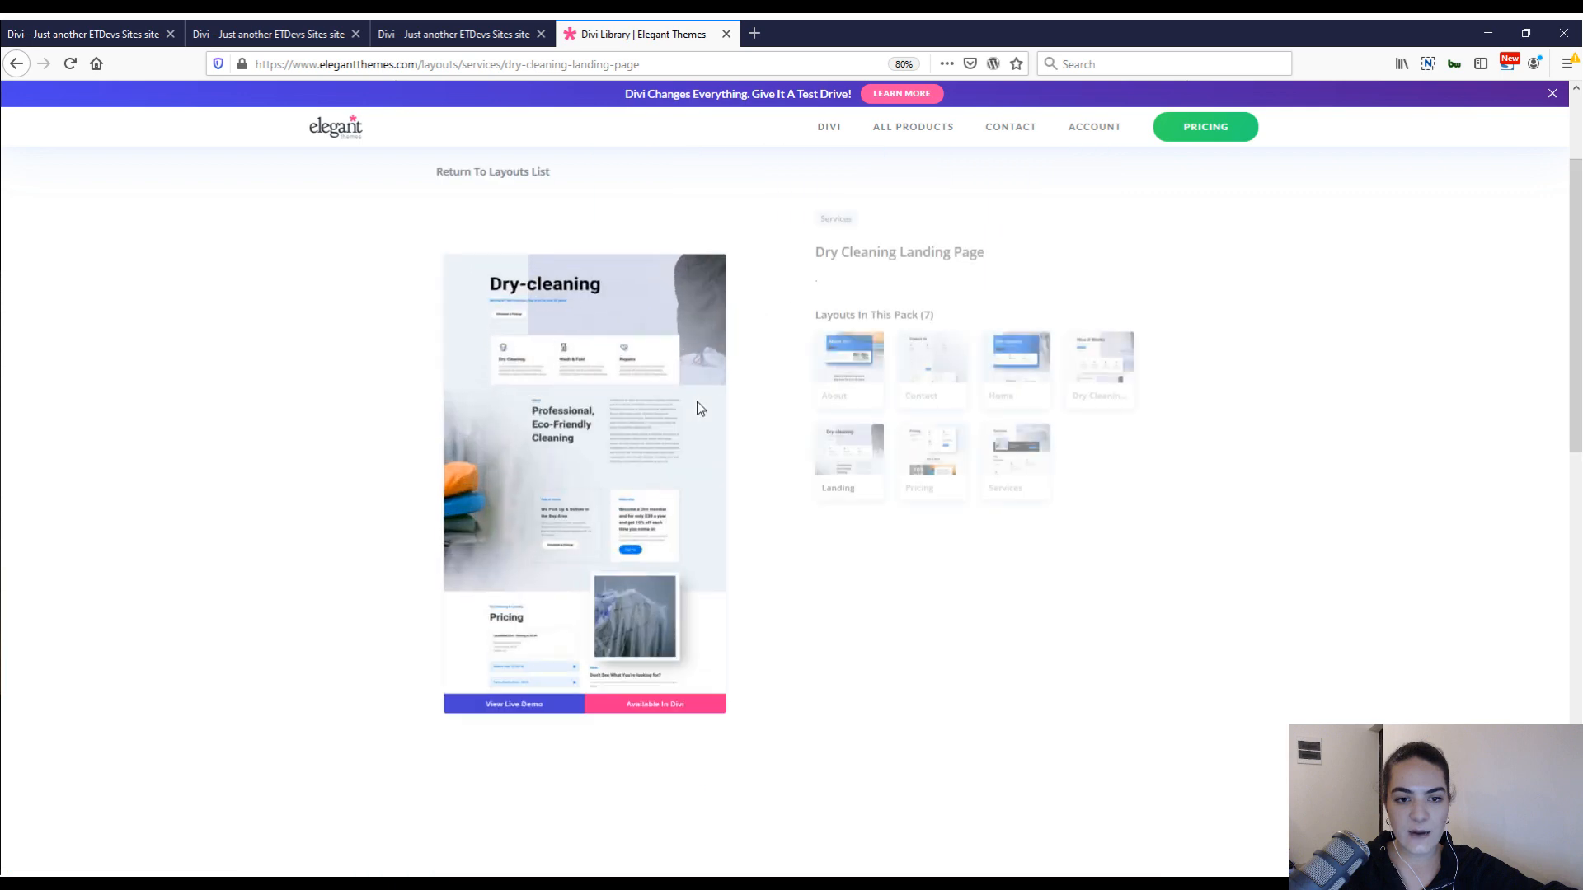
Open the live demo of the Dry Cleaning Landing Page layout and look through its hero and About sections.
{"action": "left_click", "coordinate": [543, 808]}
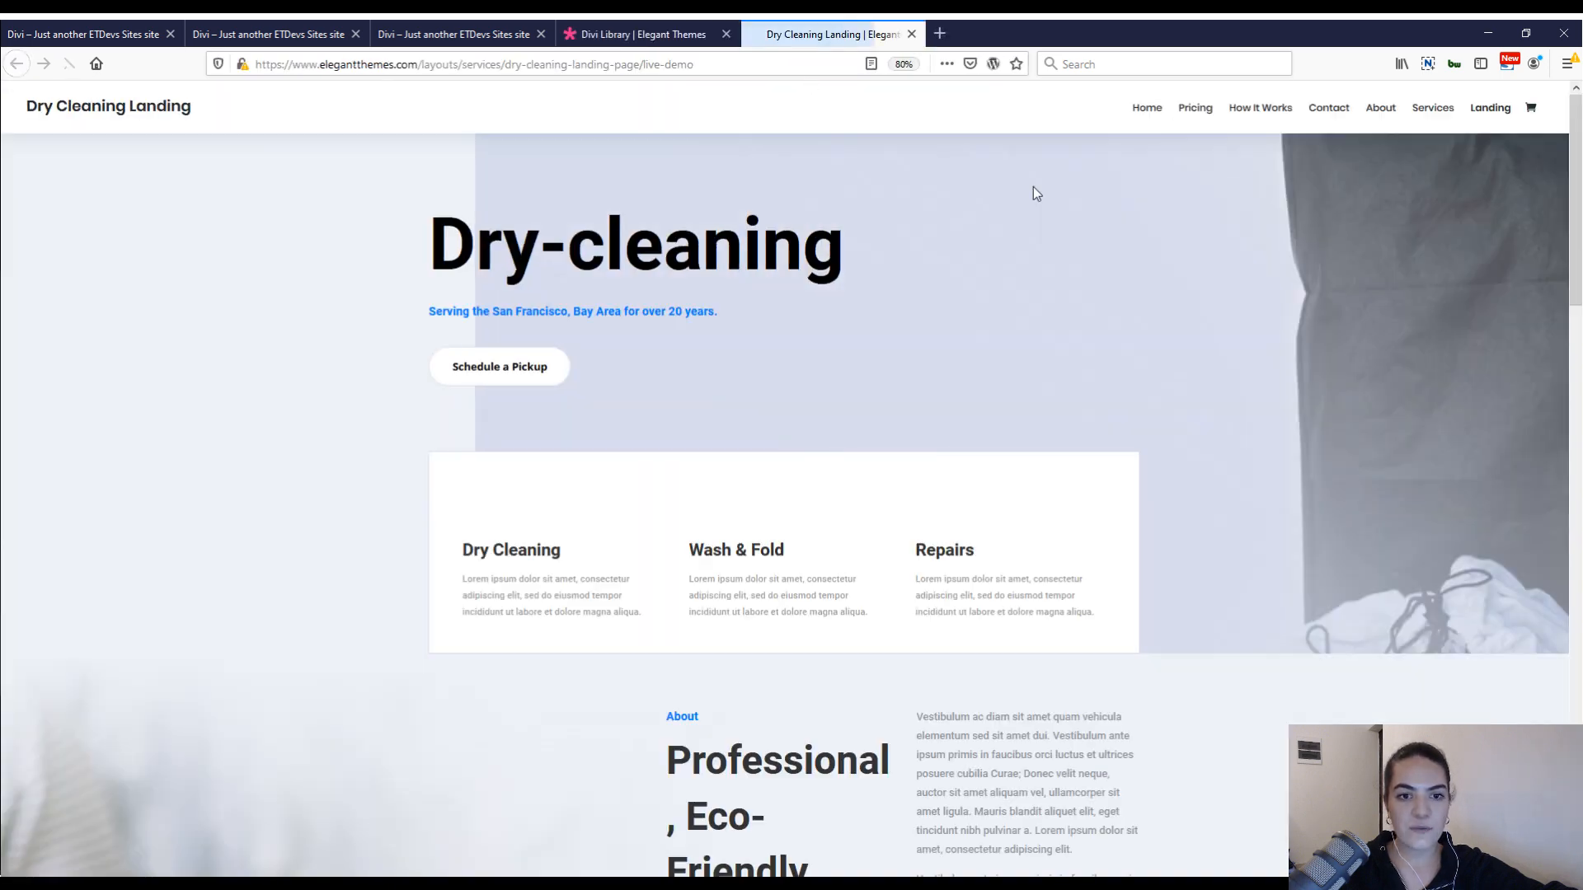
{"action": "scroll", "coordinate": [1032, 186], "scroll_direction": "down", "scroll_amount": 6}
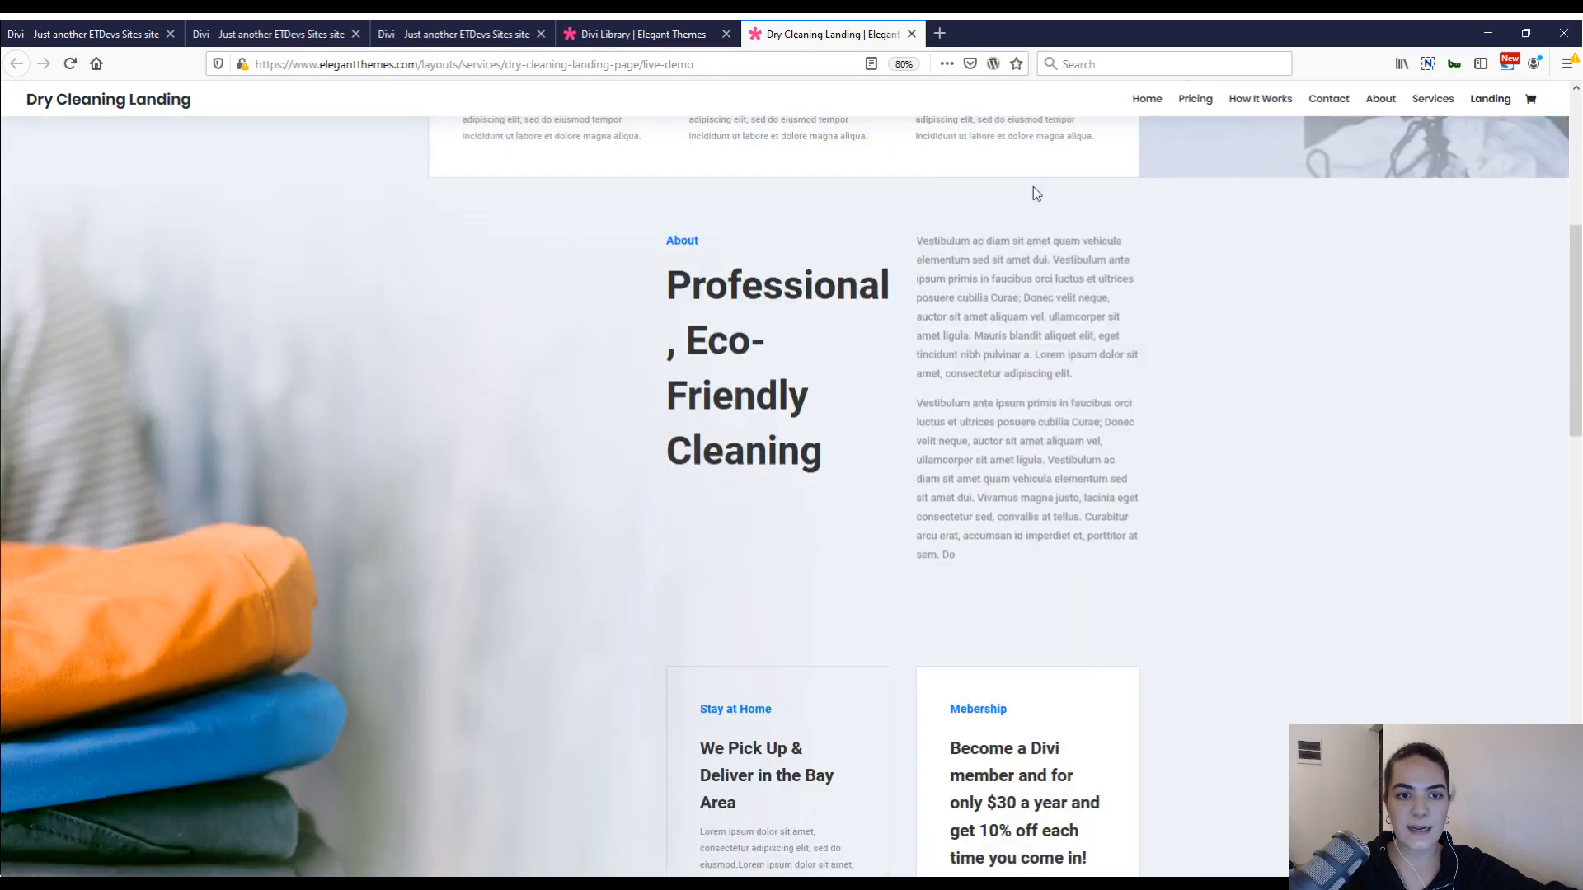
{"action": "scroll", "coordinate": [1013, 234], "scroll_direction": "up", "scroll_amount": 6}
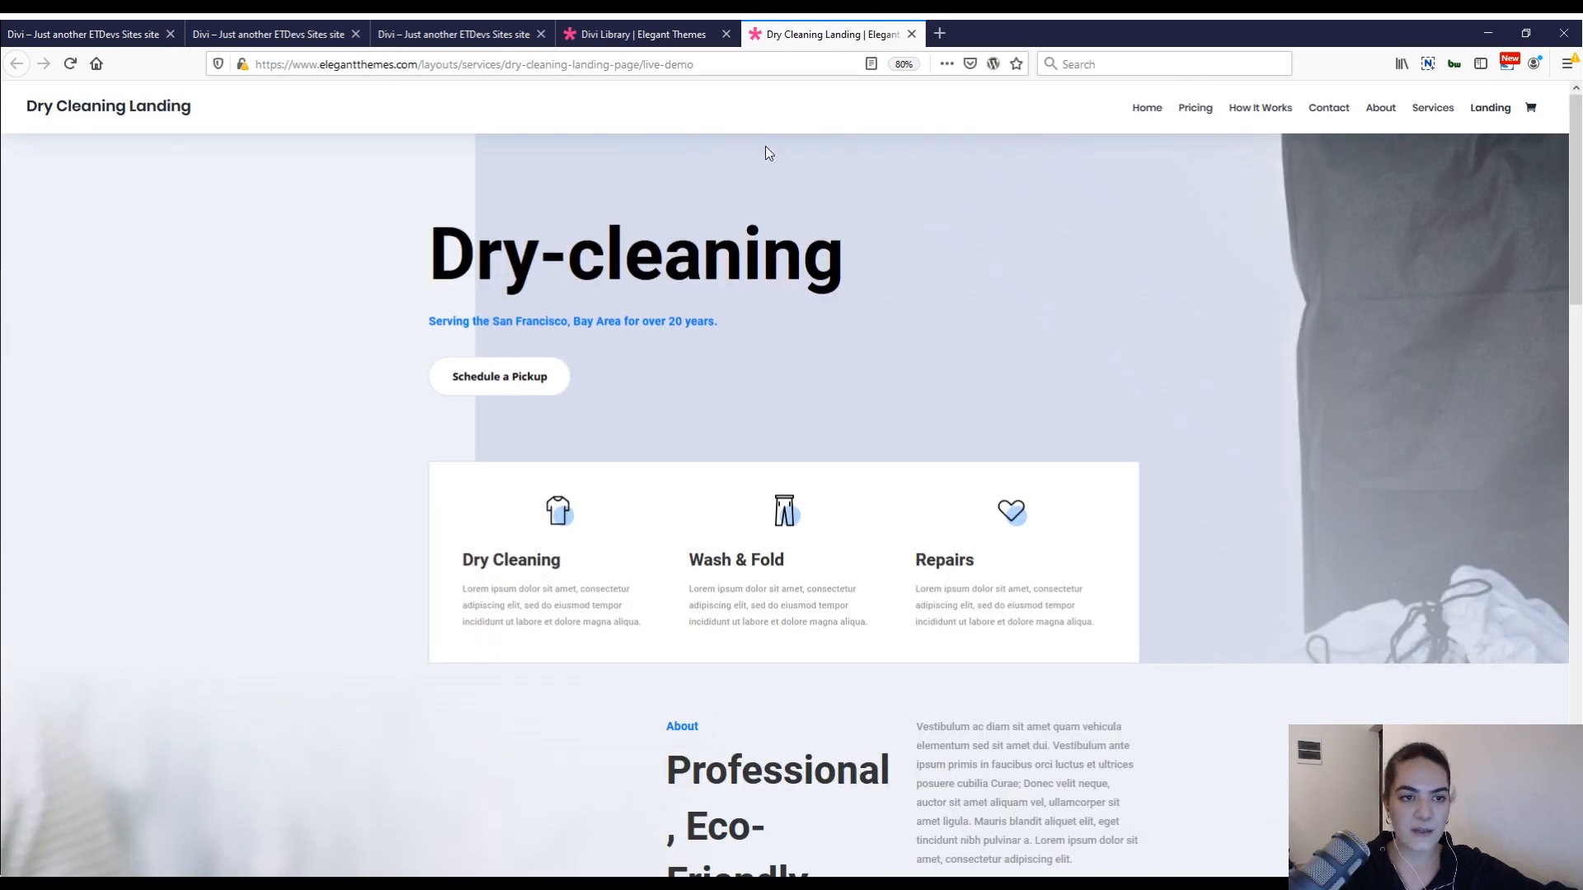
Compare the open dry-cleaning sites and examine the Contact us slide-in form in the finished site's desktop header.
{"action": "left_click", "coordinate": [260, 30]}
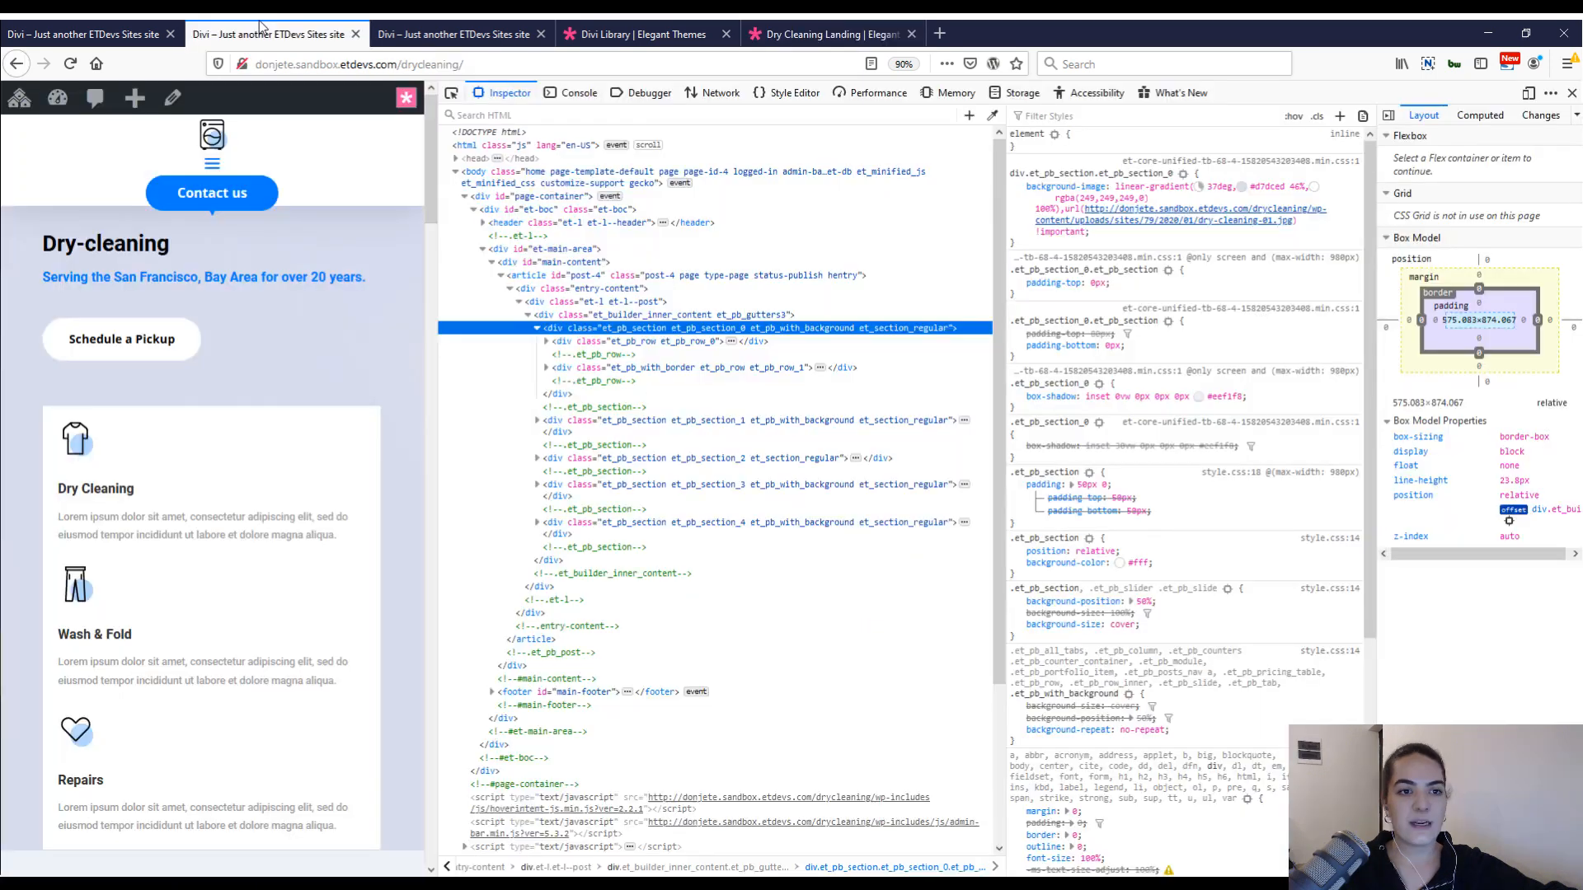
{"action": "left_click", "coordinate": [403, 30]}
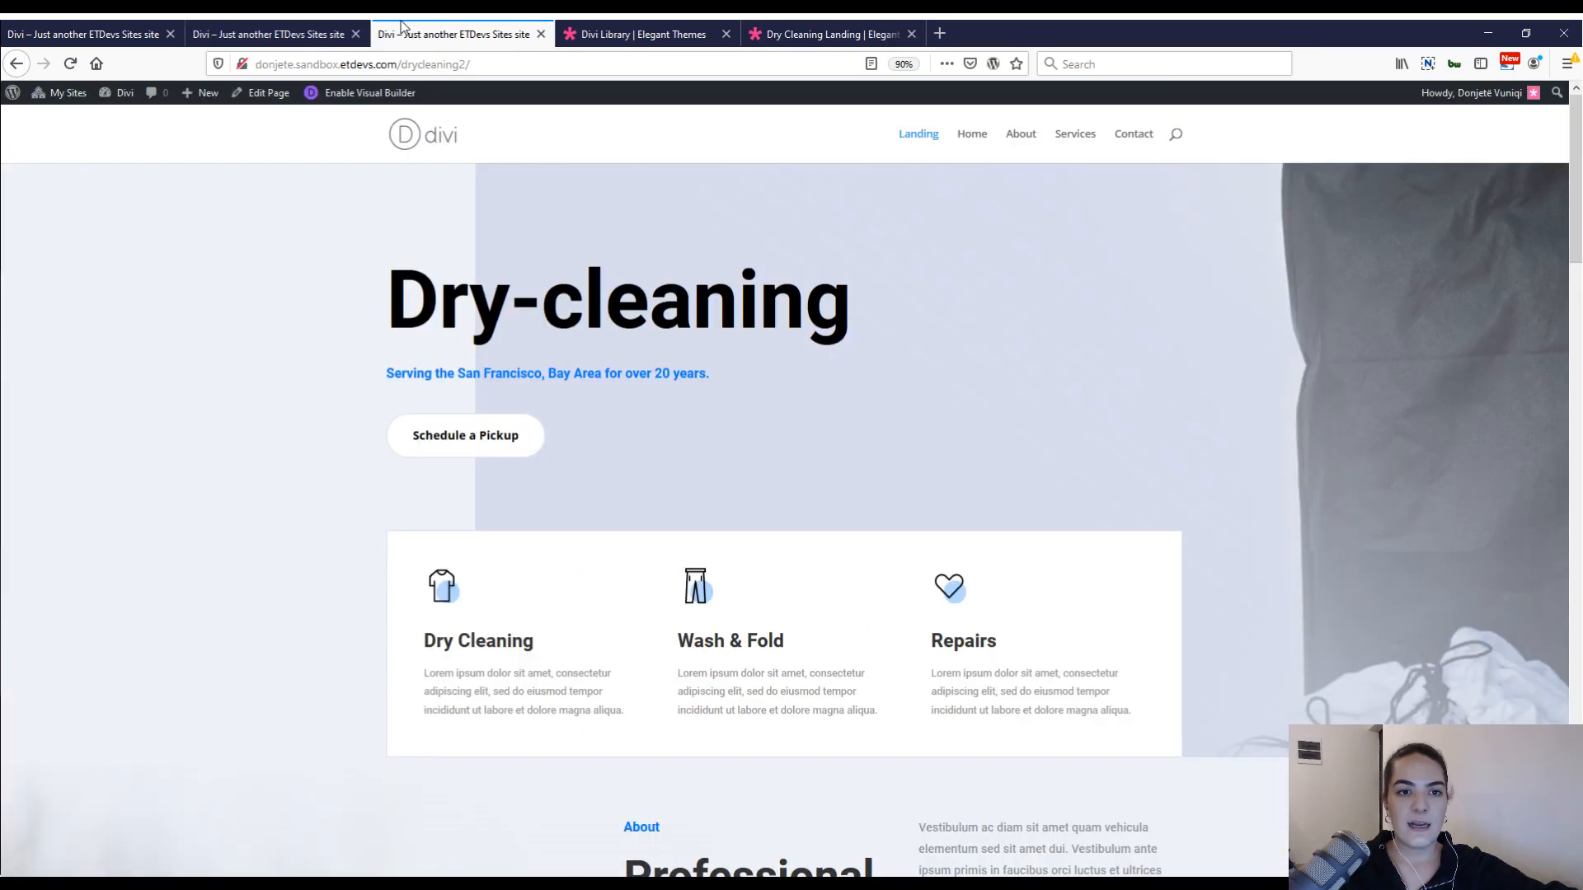
{"action": "left_click", "coordinate": [116, 32]}
{"action": "left_click", "coordinate": [1325, 149]}
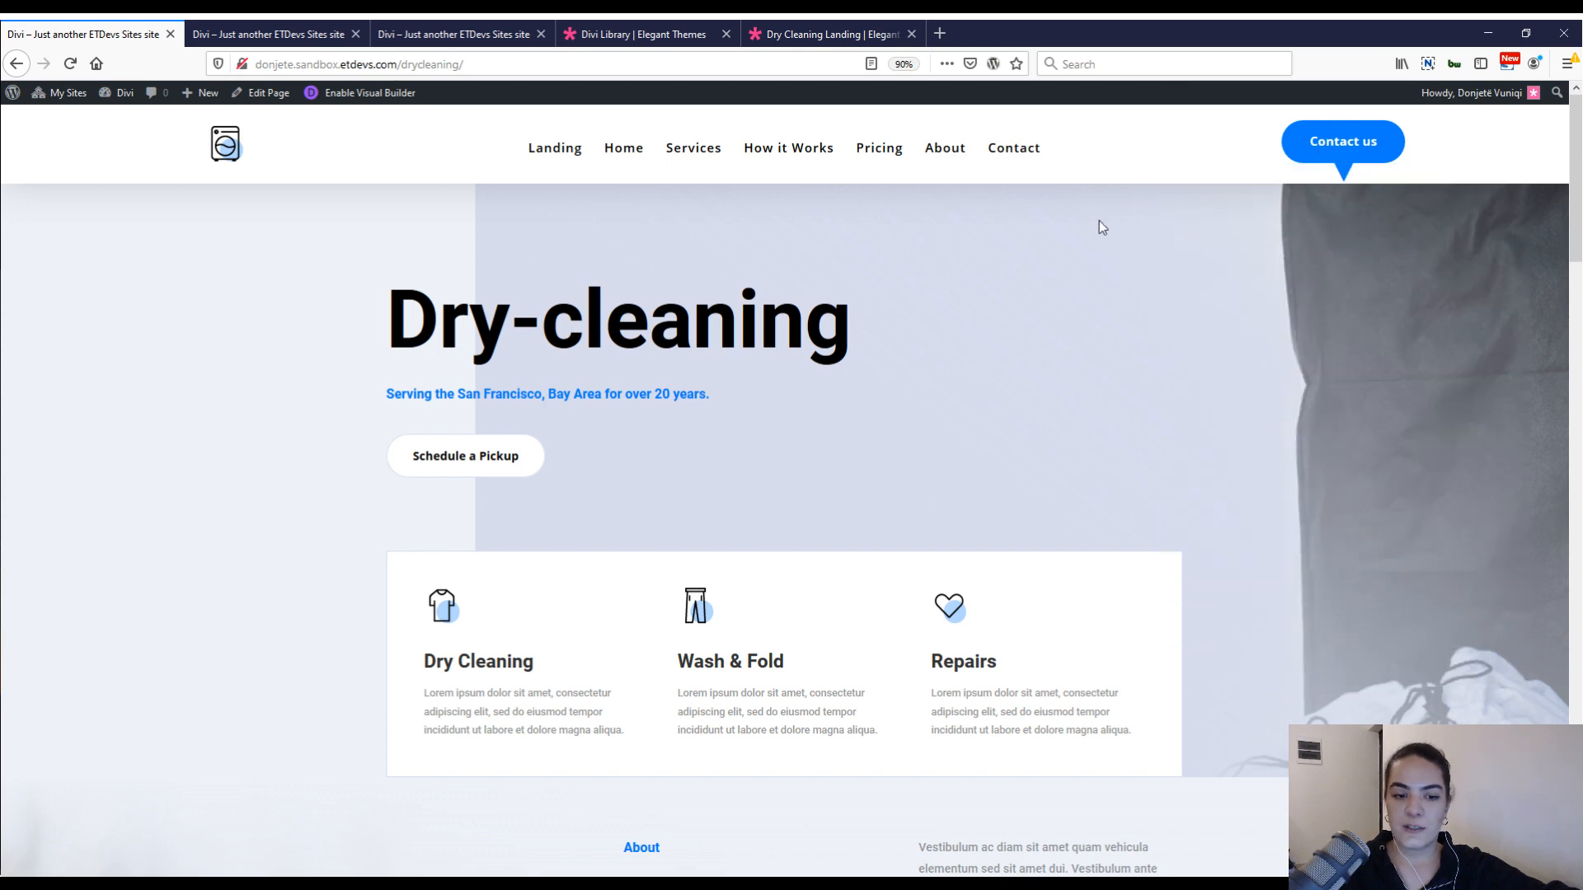
{"action": "key", "text": "F5"}
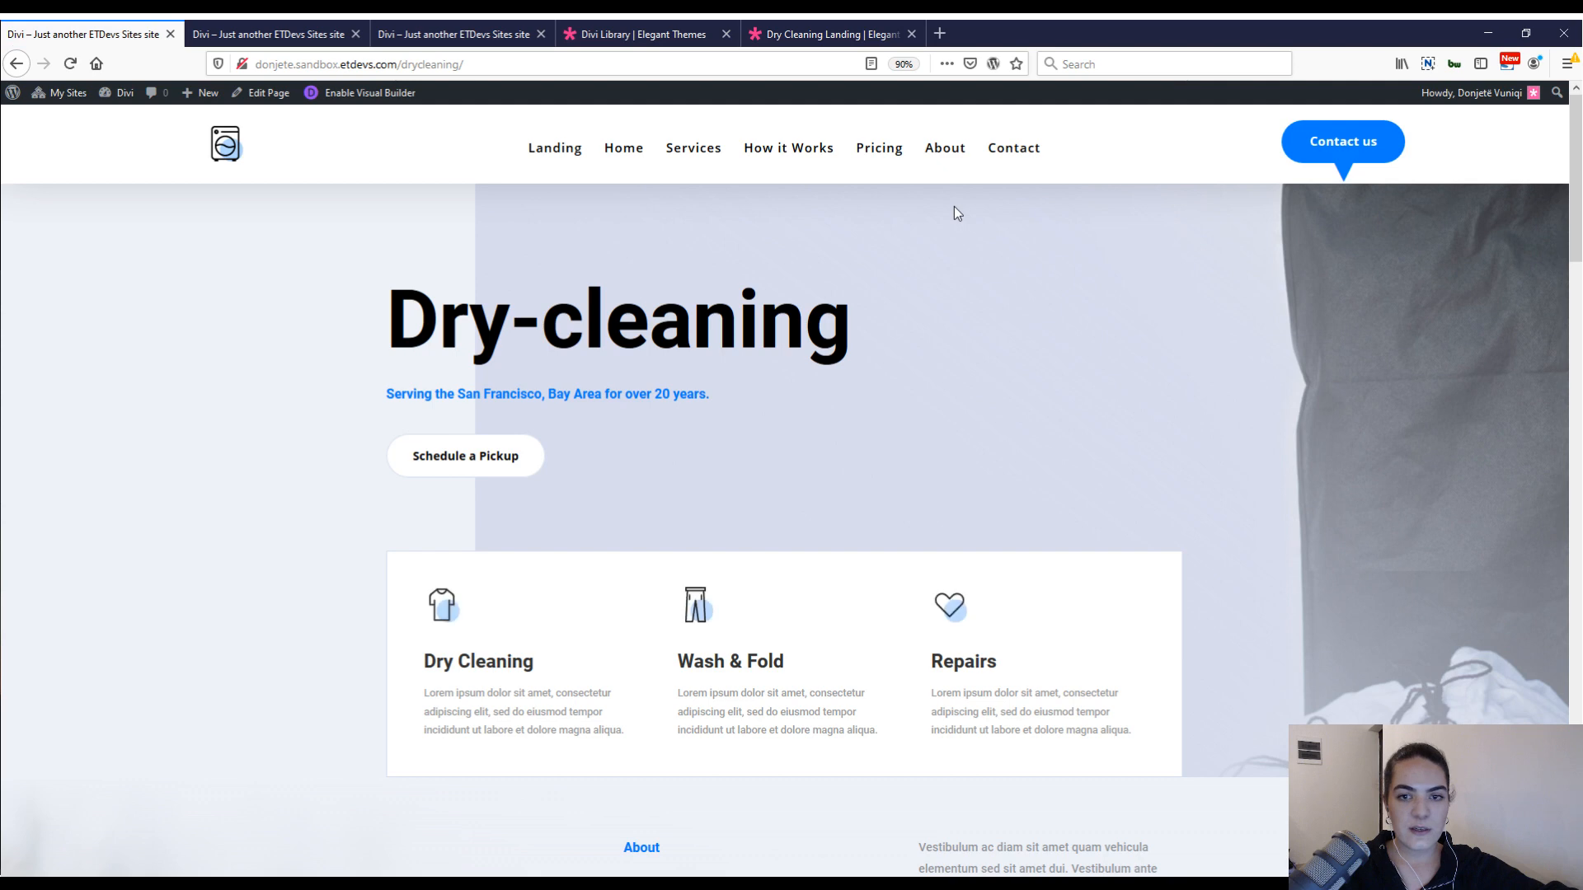
{"action": "left_click", "coordinate": [1373, 157]}
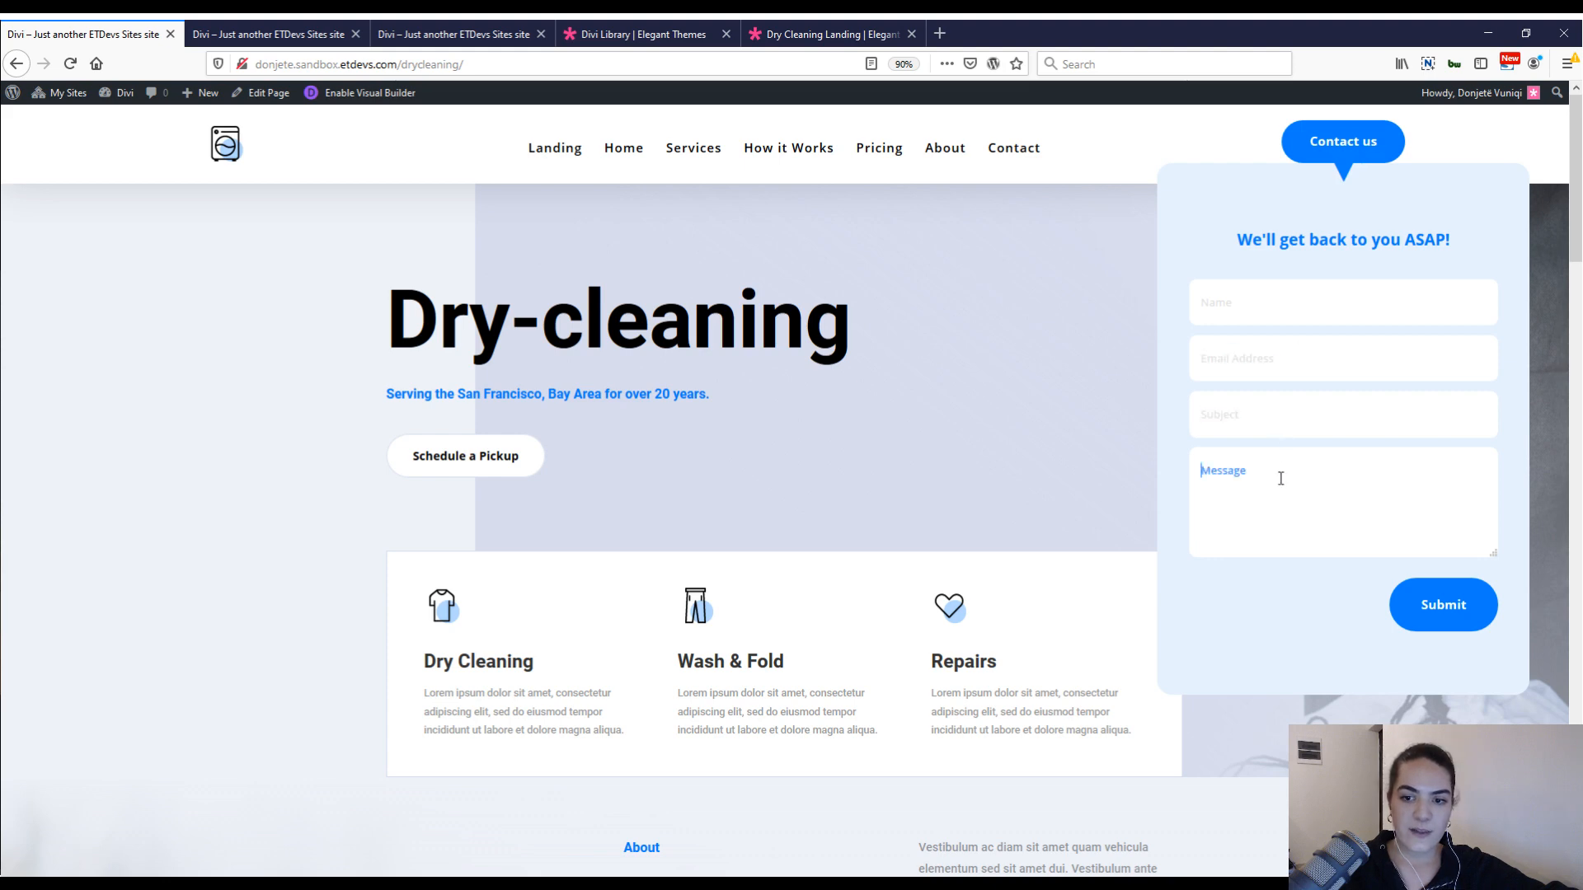
{"action": "left_click", "coordinate": [1406, 526]}
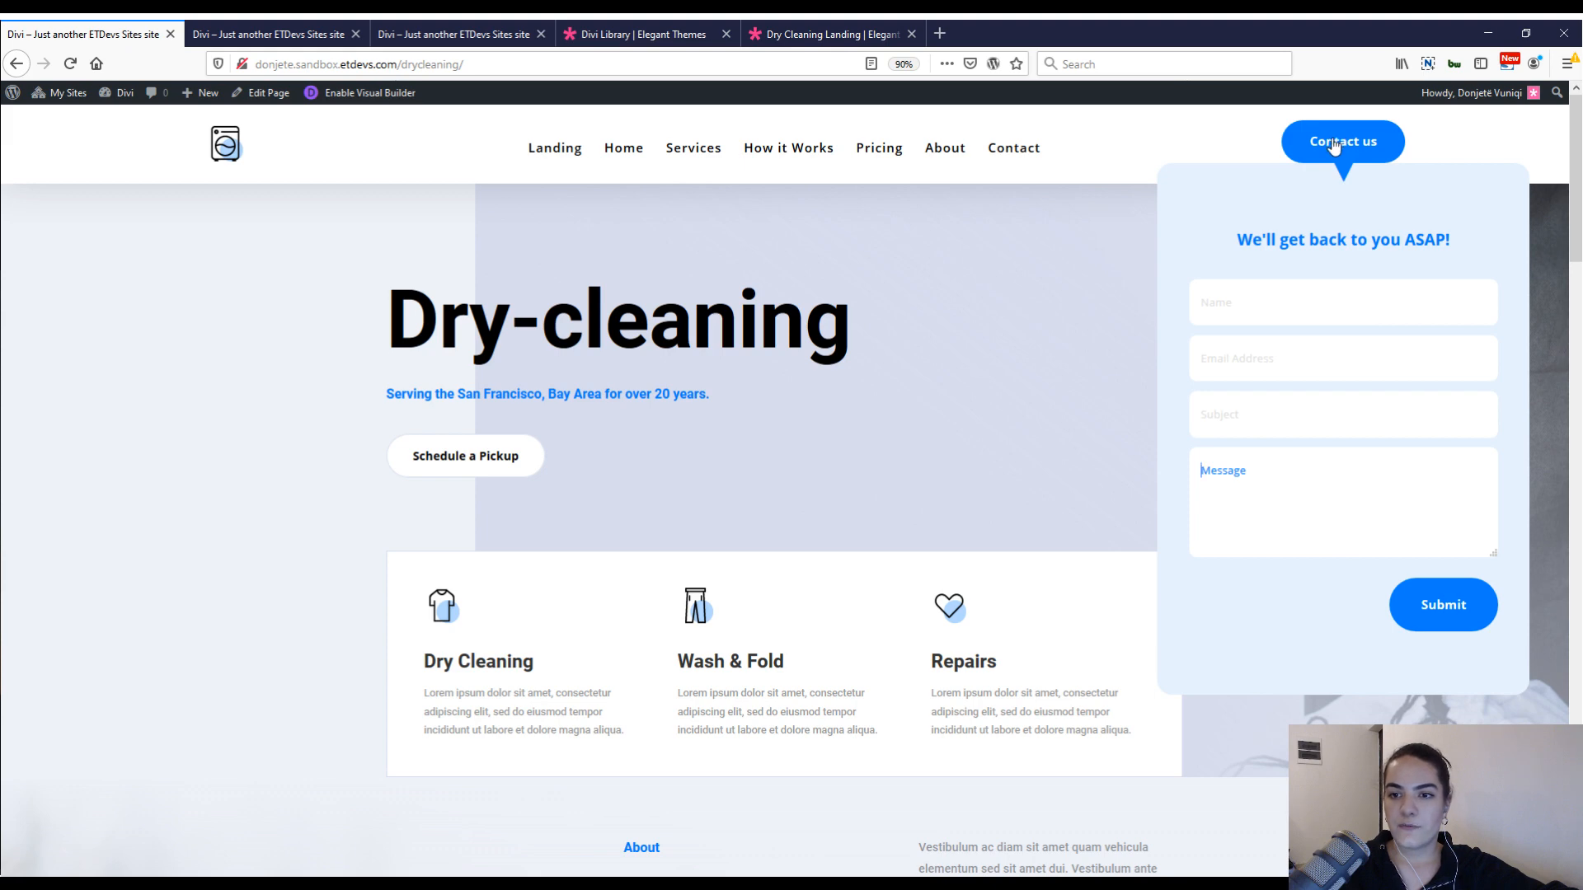
Examine how the Contact us form opens in the finished site's mobile view, and return to the desktop view.
{"action": "left_click", "coordinate": [346, 31]}
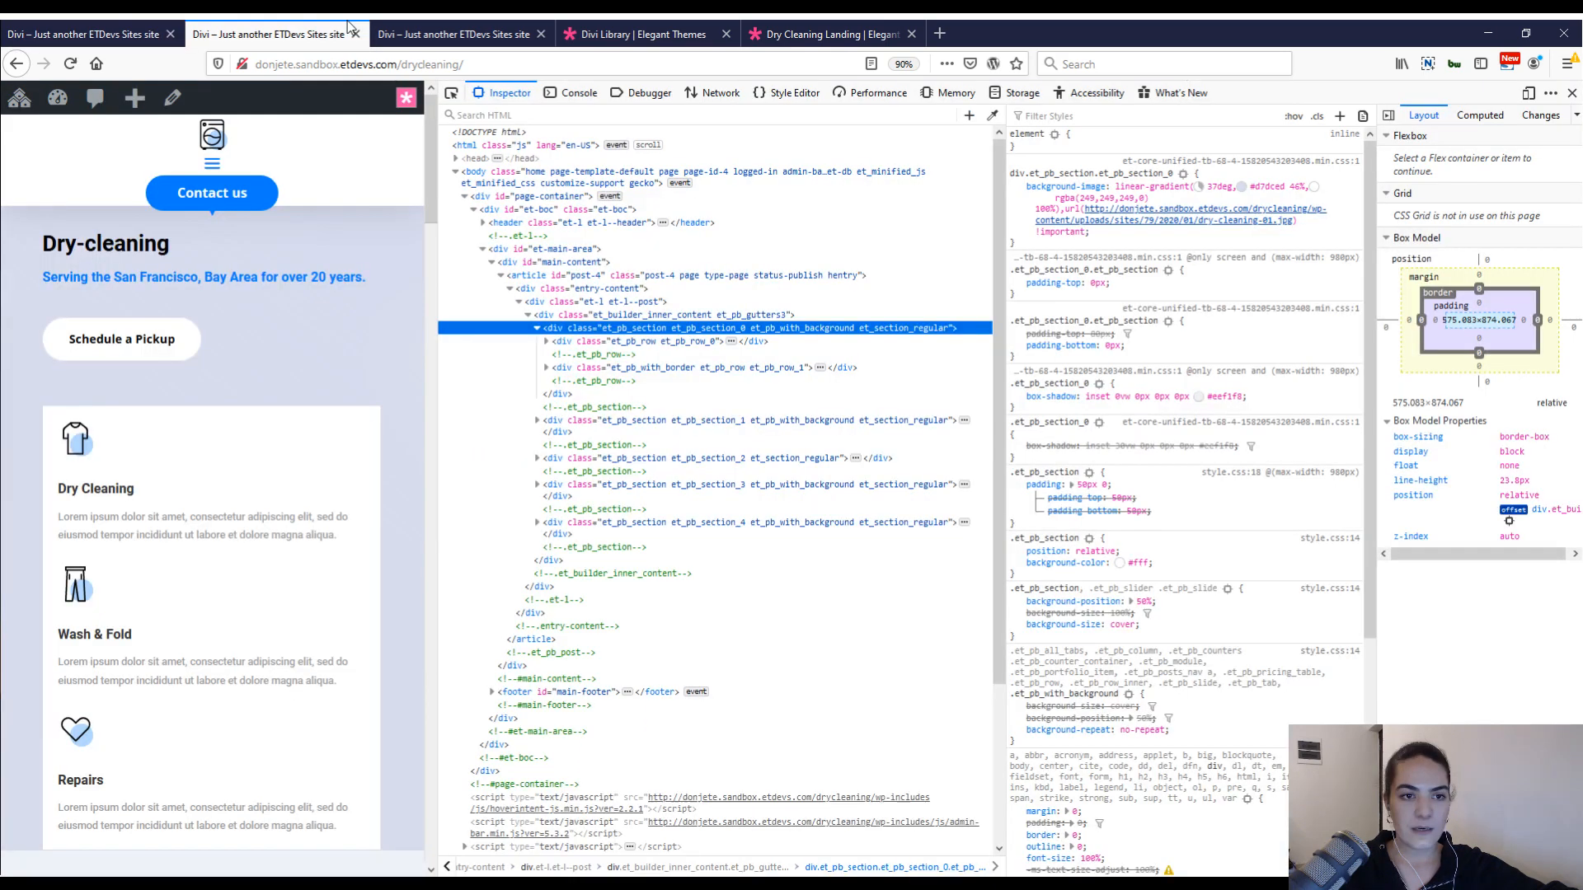
{"action": "left_click", "coordinate": [216, 190]}
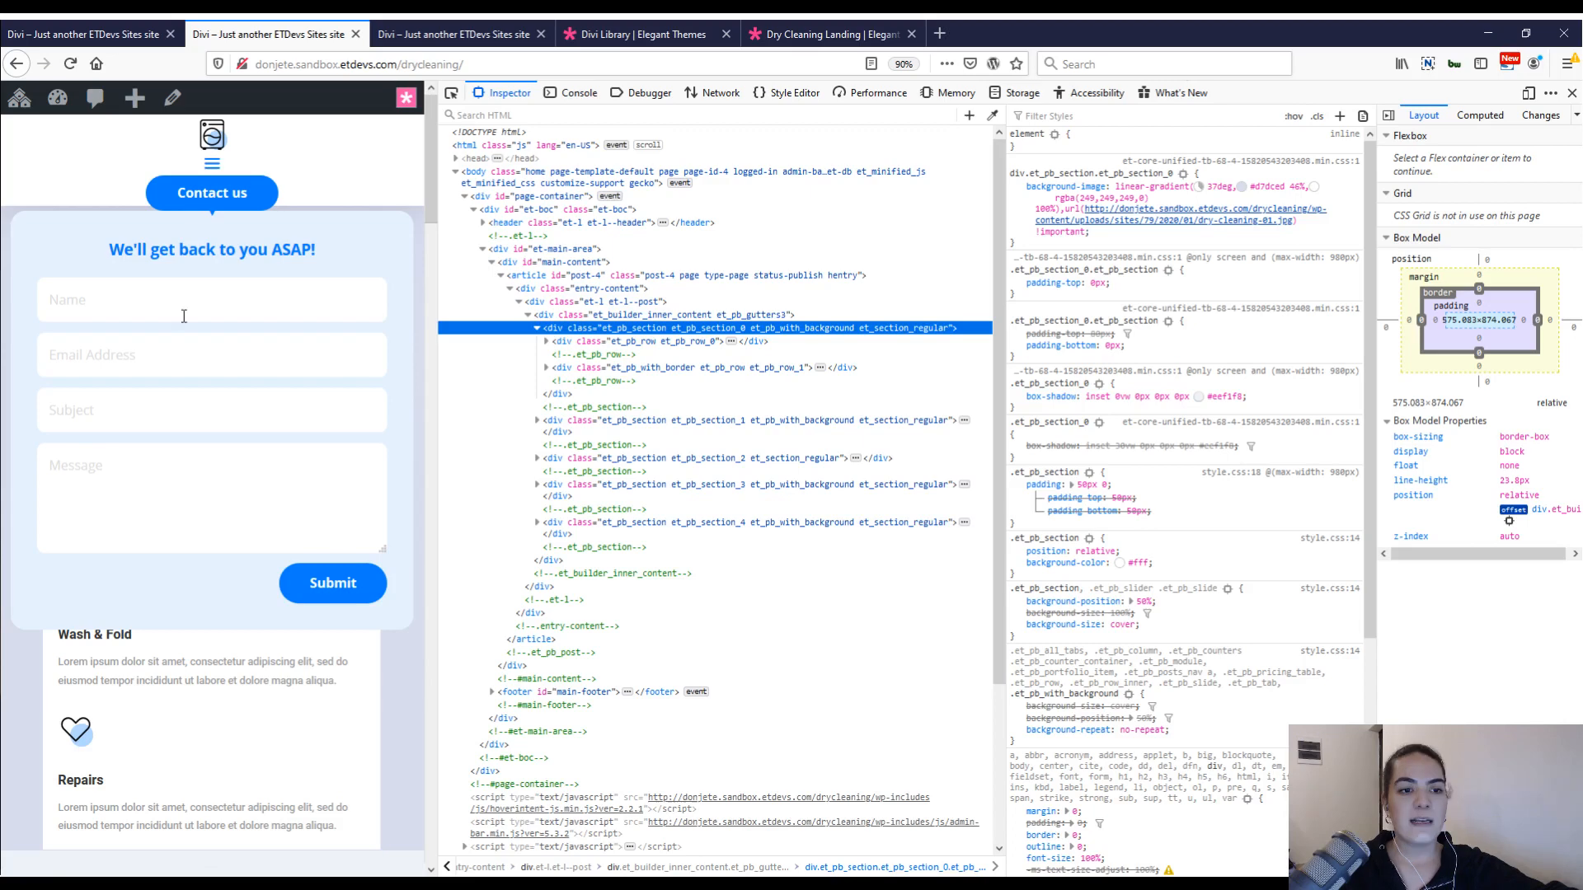
{"action": "left_click", "coordinate": [221, 462]}
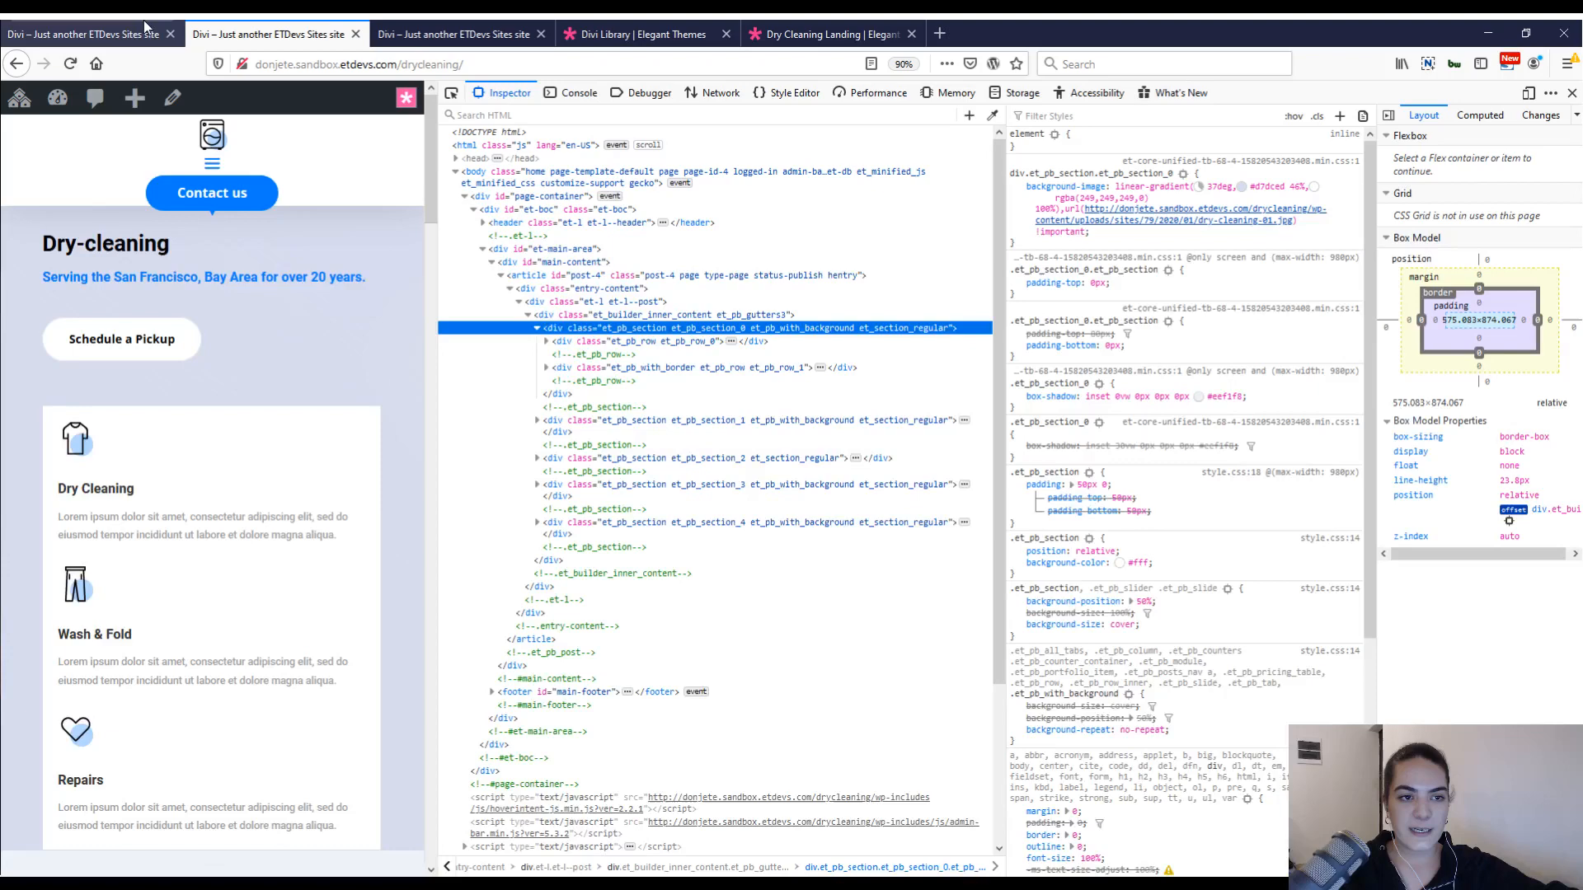
{"action": "left_click", "coordinate": [144, 21]}
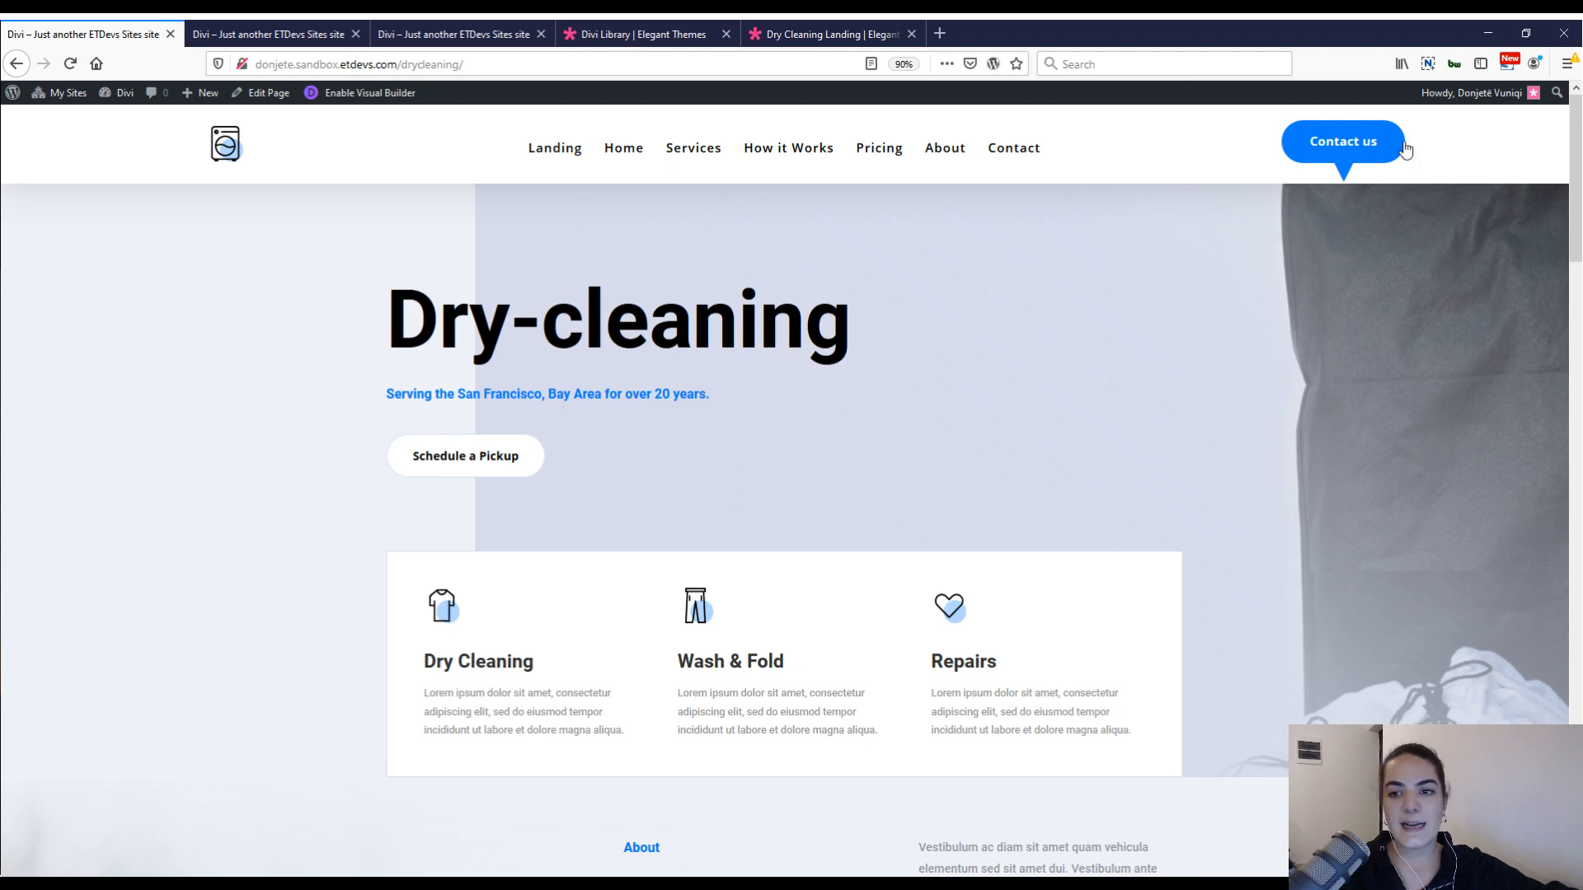
Open the Divi Theme Builder in the WordPress admin of the drycleaning2 site.
{"action": "left_click", "coordinate": [394, 34]}
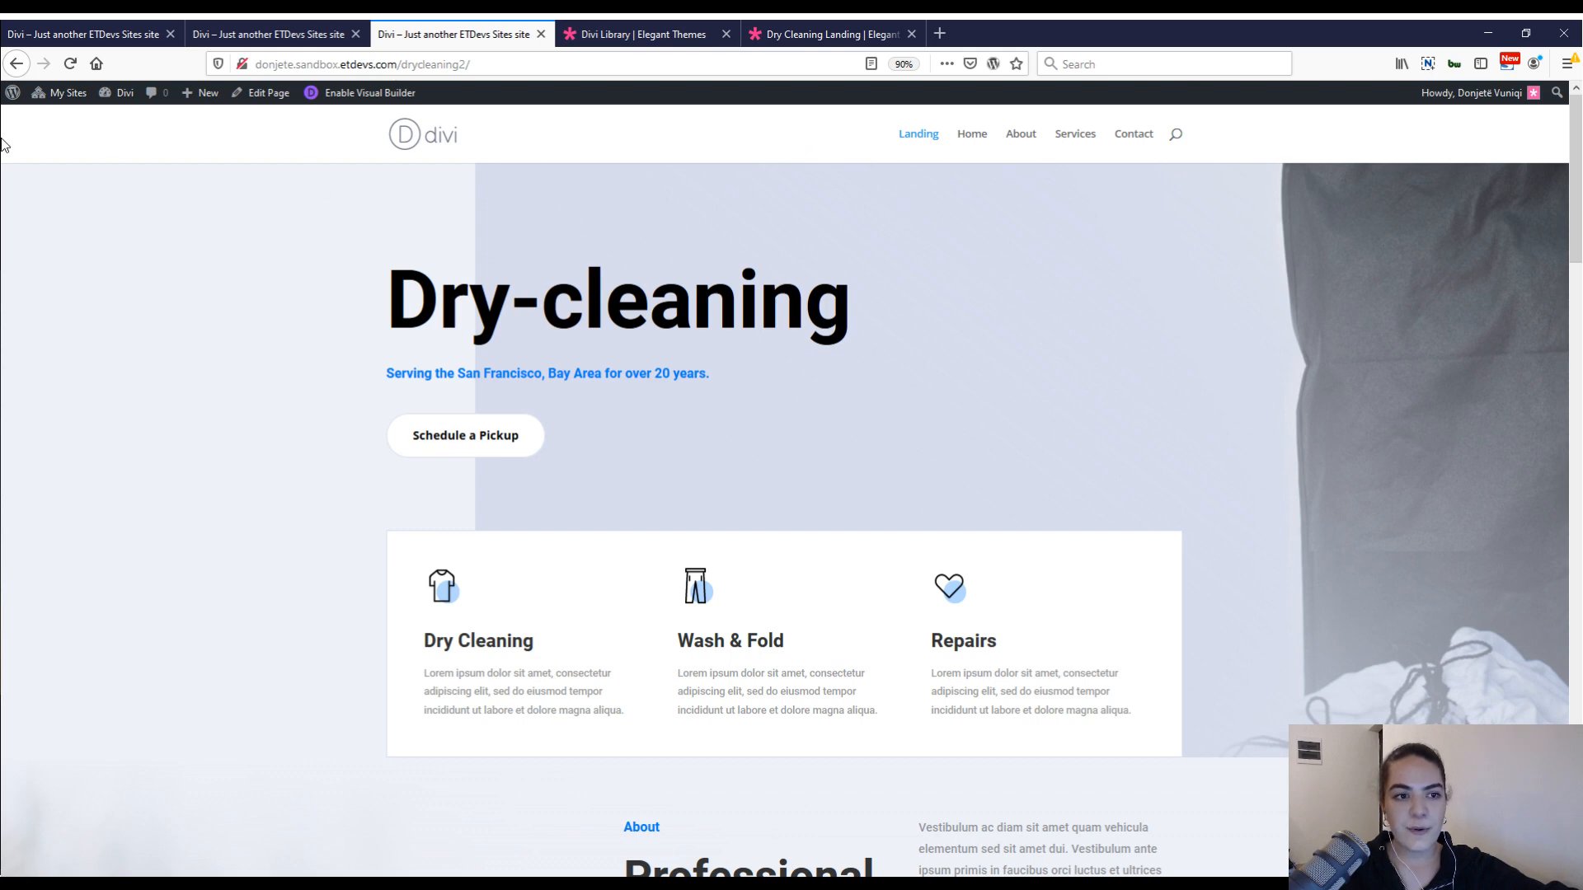
{"action": "left_click", "coordinate": [5, 97]}
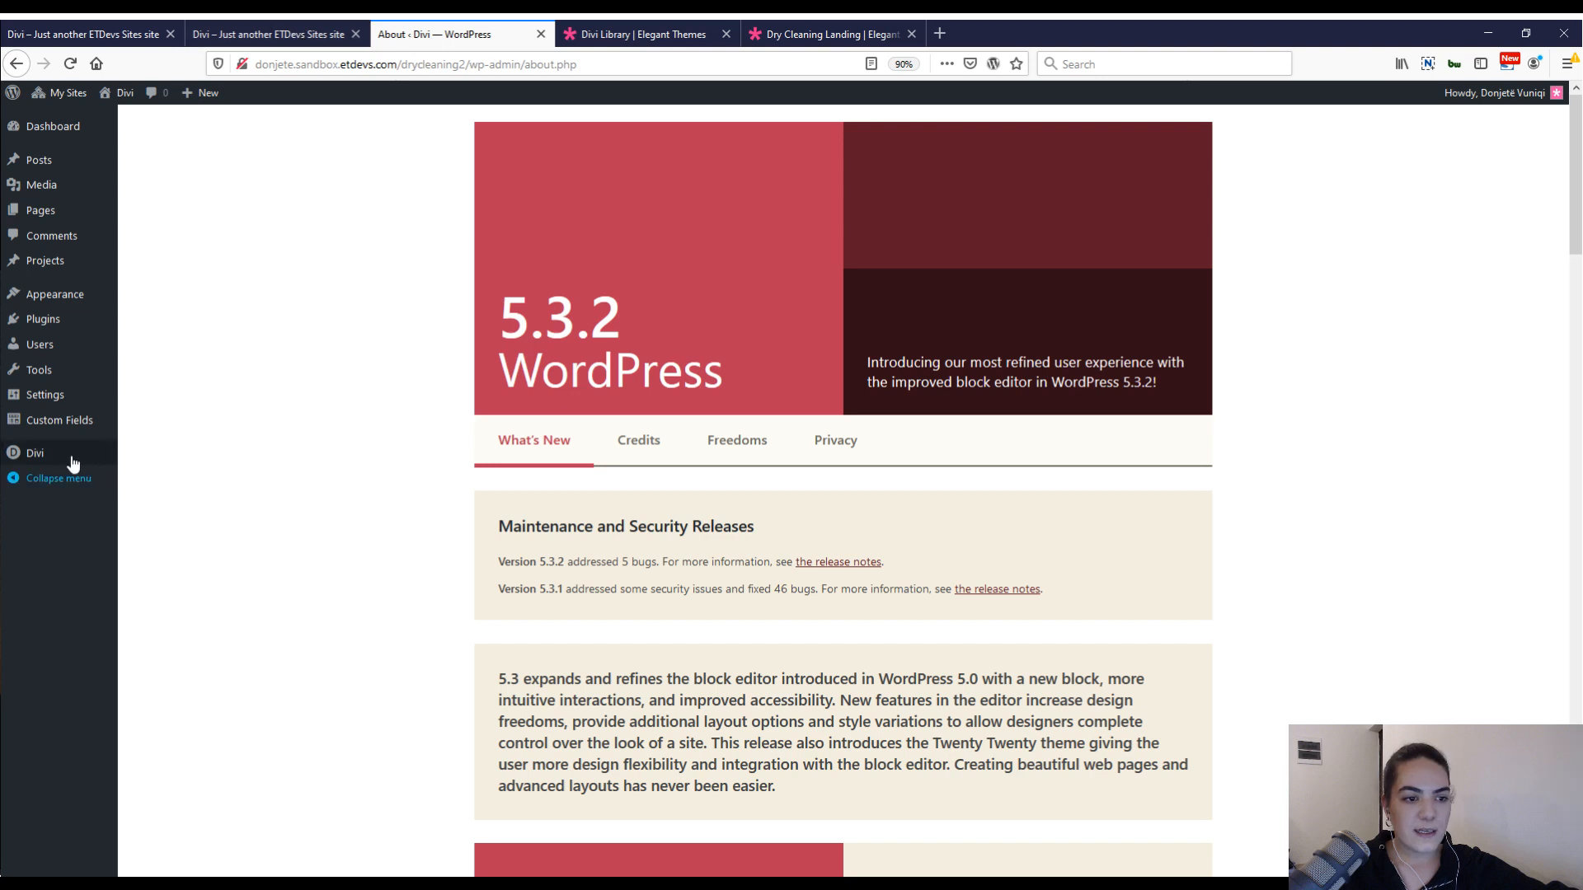
{"action": "mouse_move", "coordinate": [73, 462]}
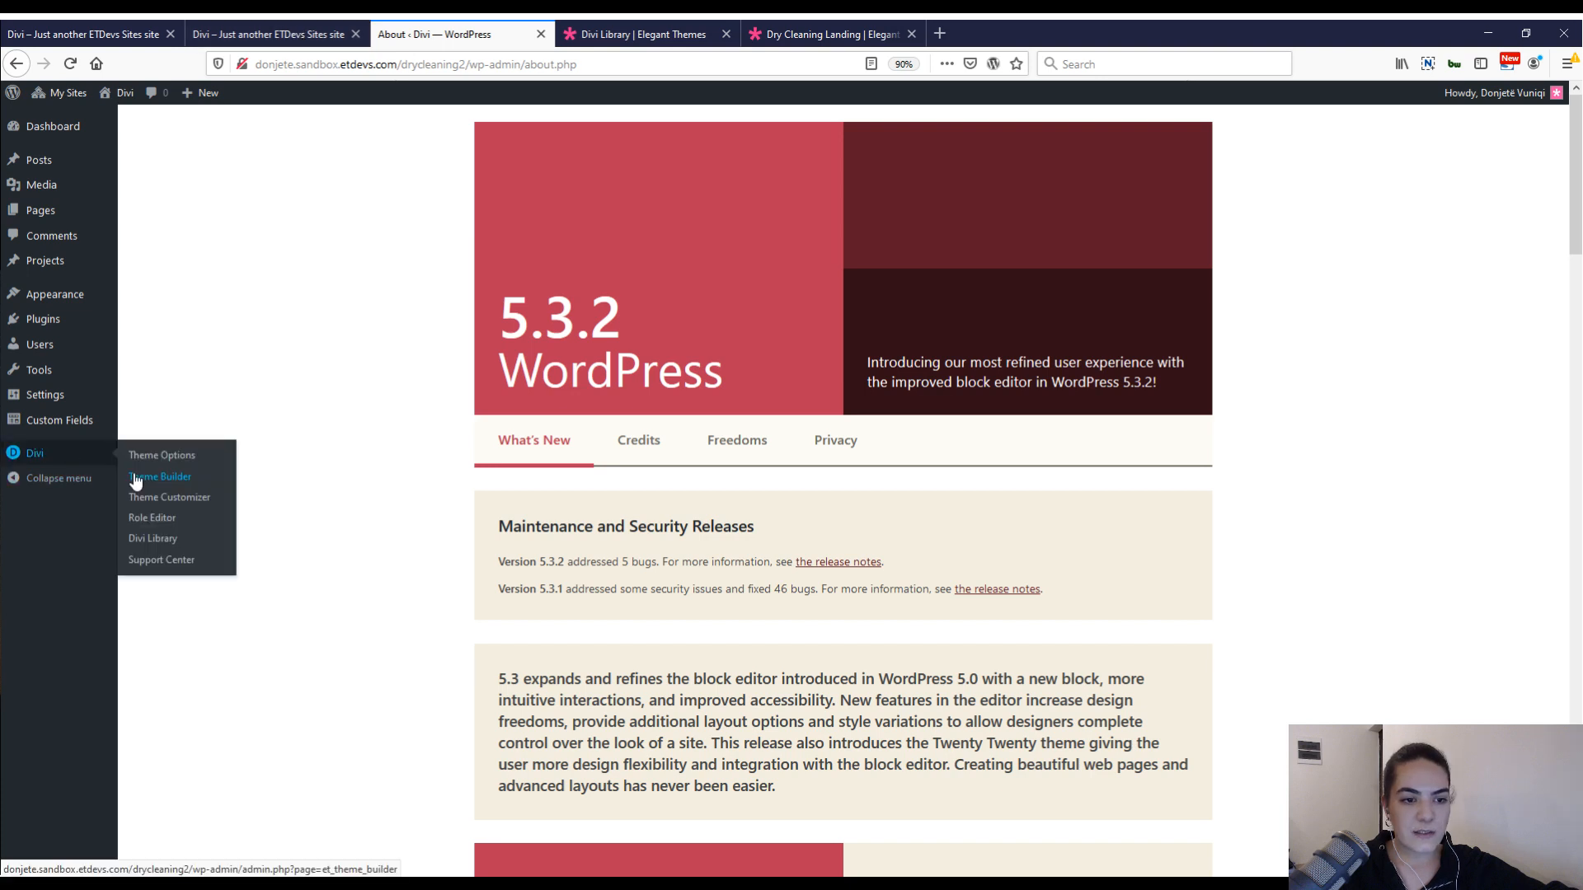
{"action": "left_click", "coordinate": [136, 480]}
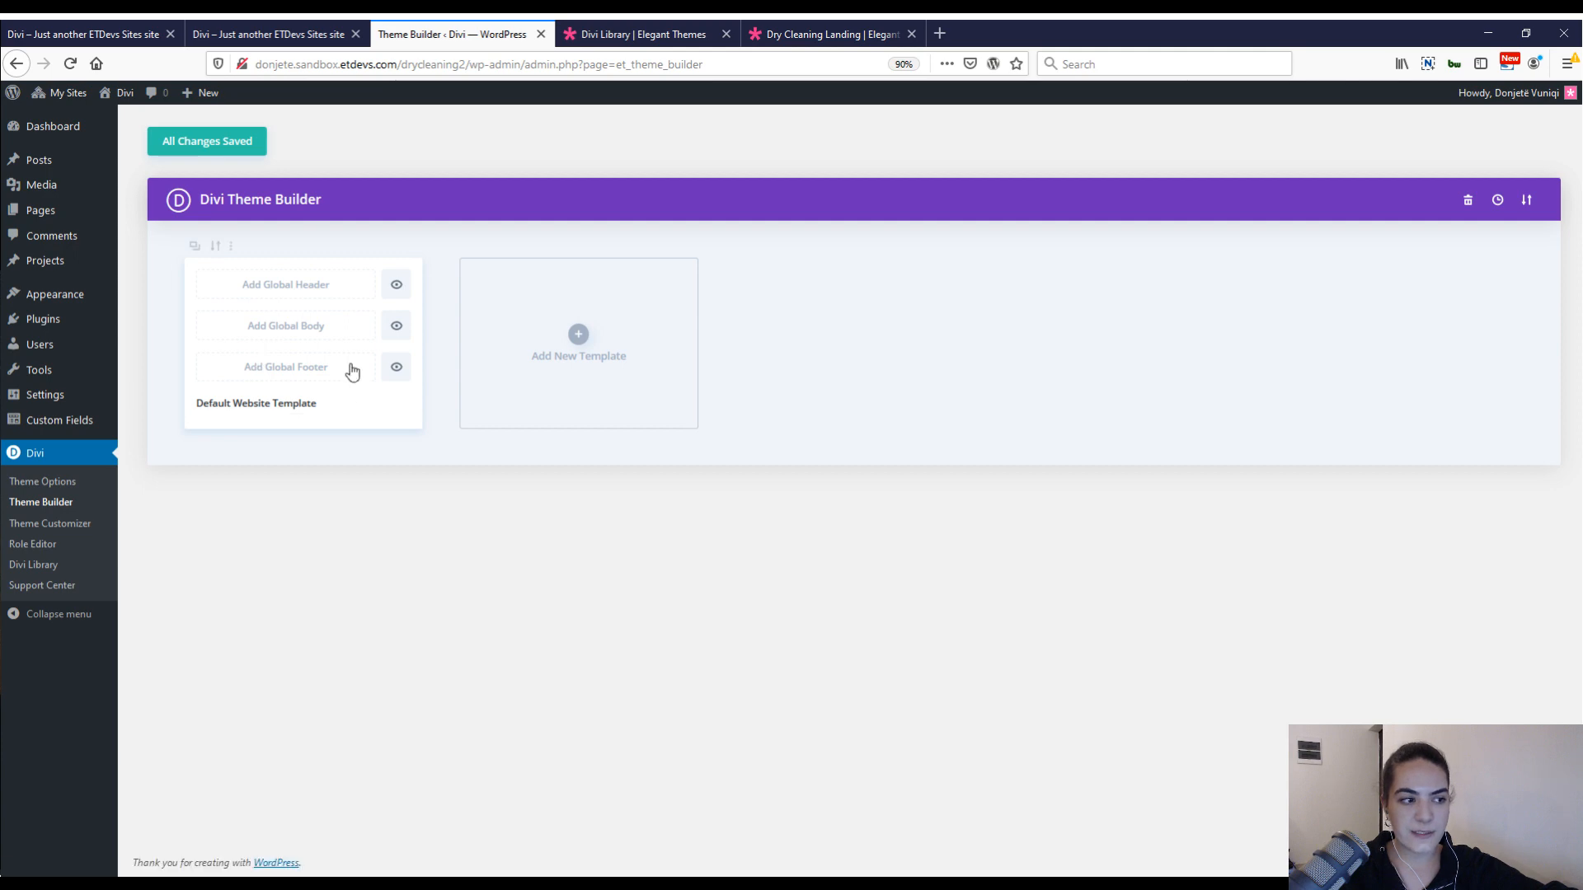
Start building a global header from scratch for the Default Website Template.
{"action": "left_click", "coordinate": [362, 27]}
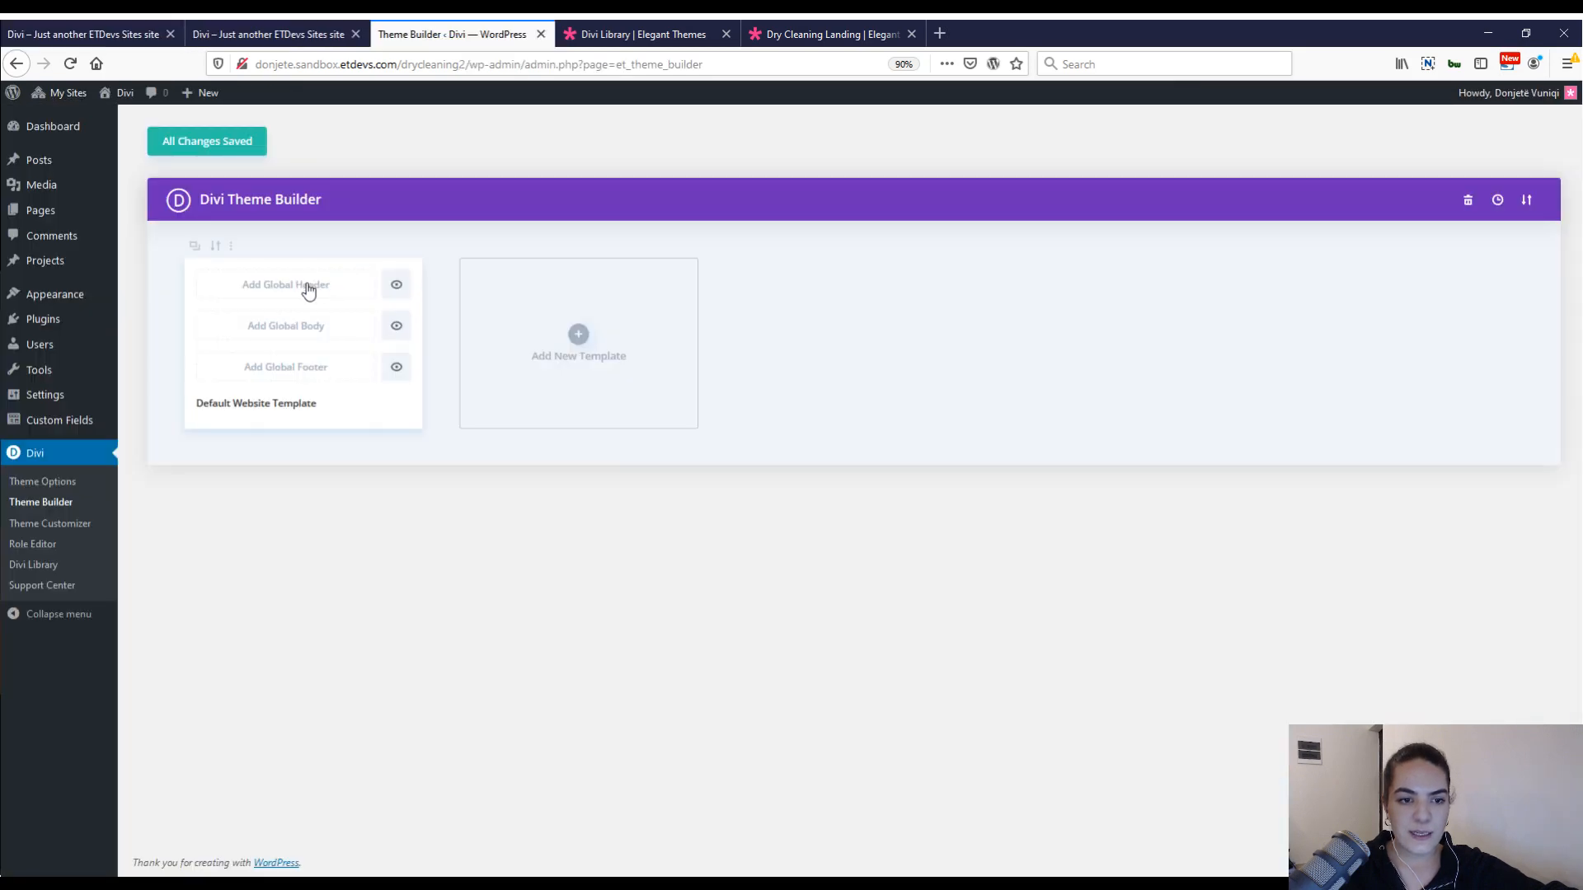
{"action": "left_click", "coordinate": [309, 288]}
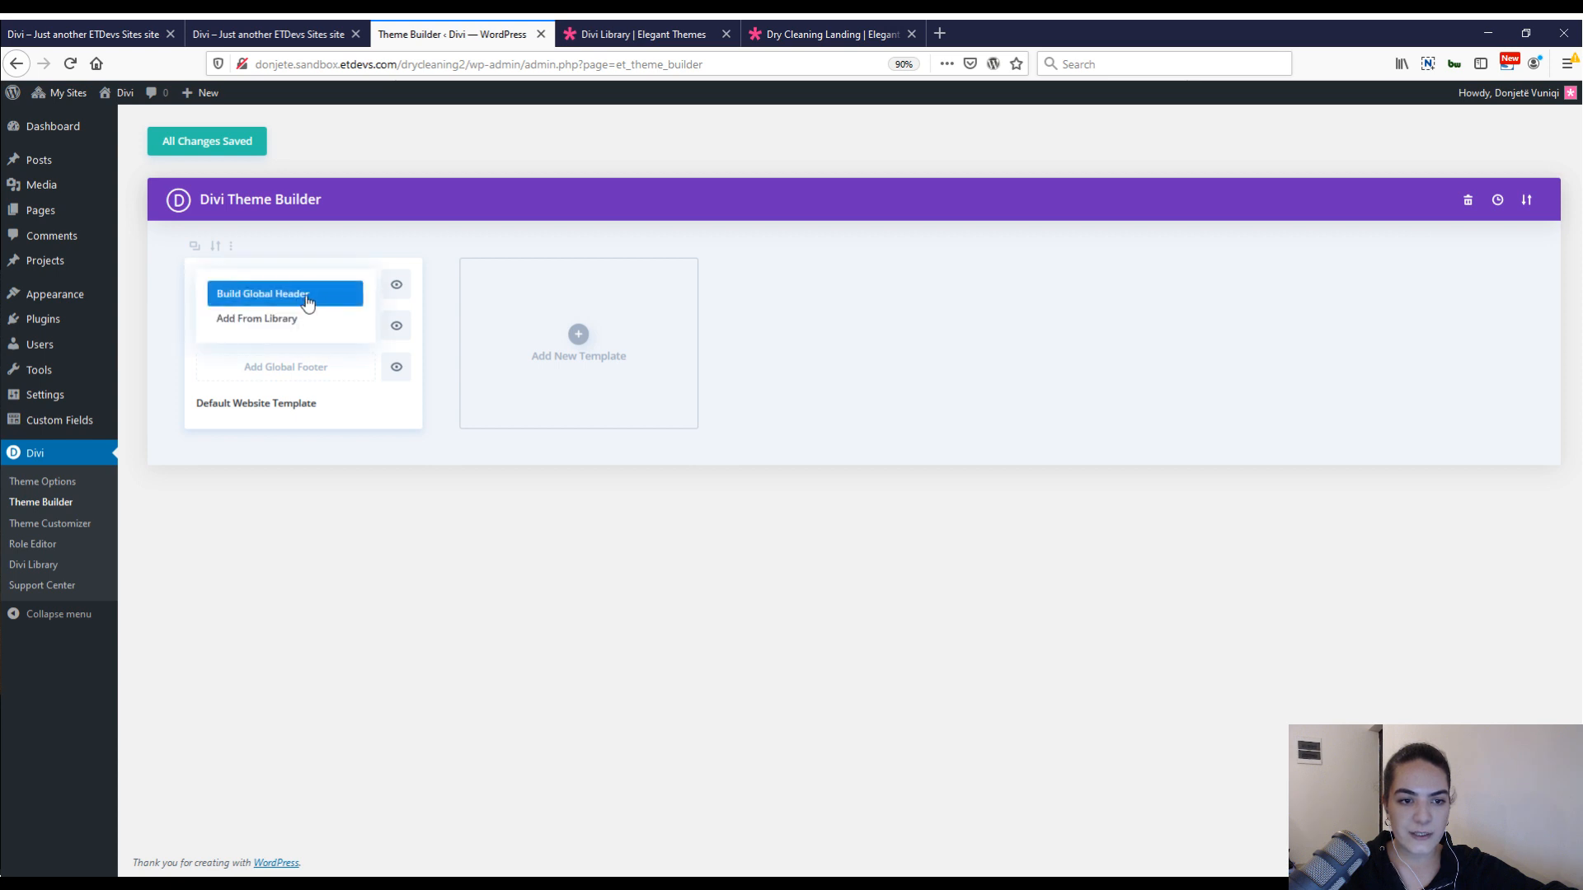
{"action": "left_click", "coordinate": [308, 297]}
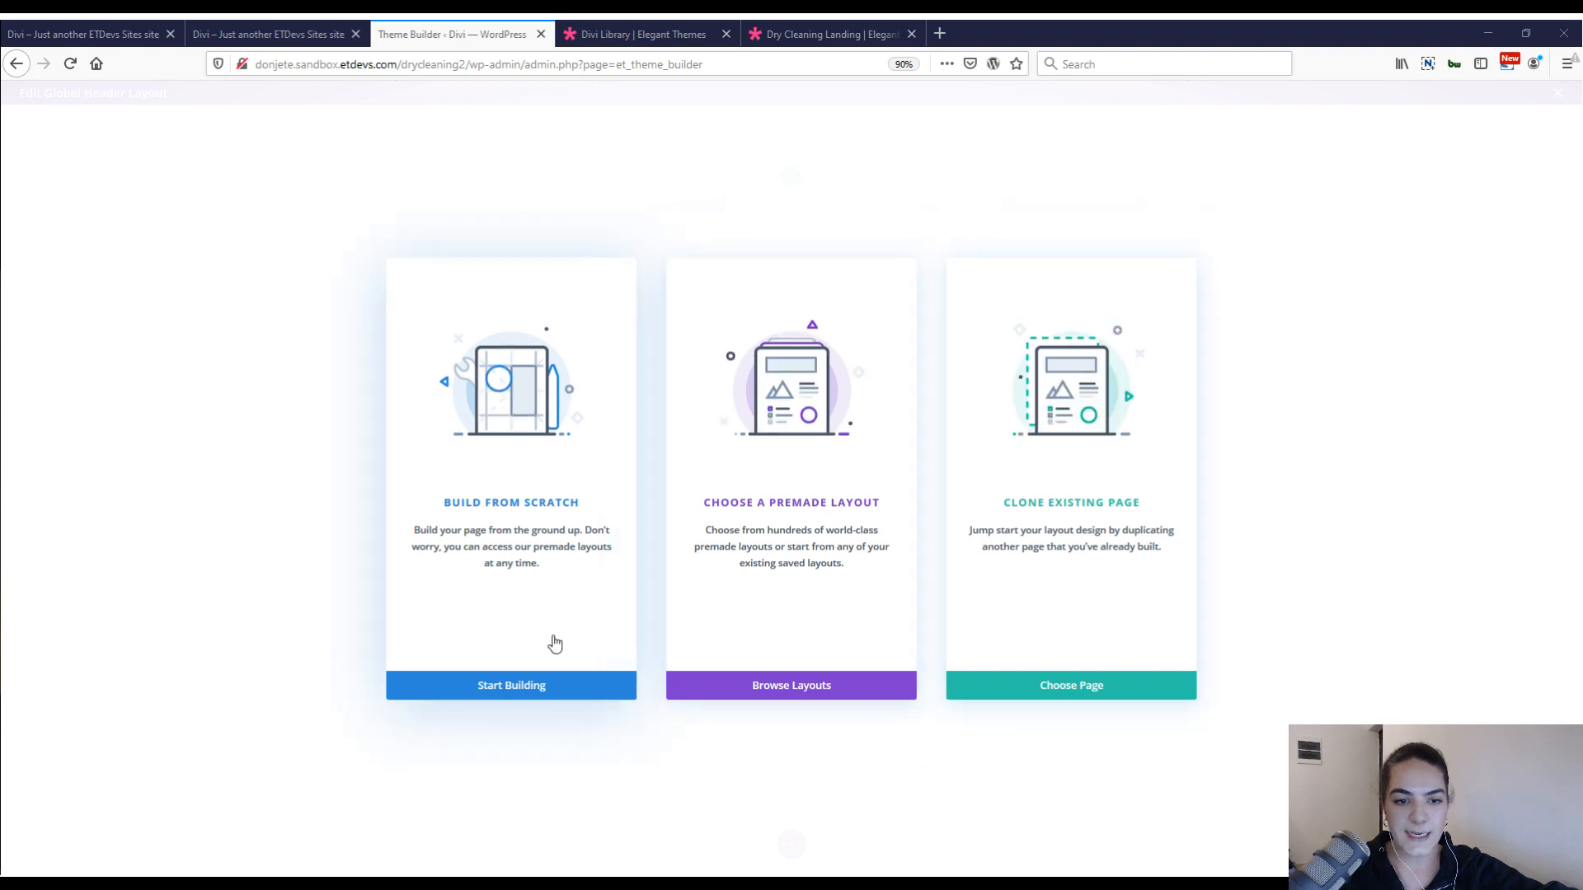
{"action": "left_click", "coordinate": [522, 697]}
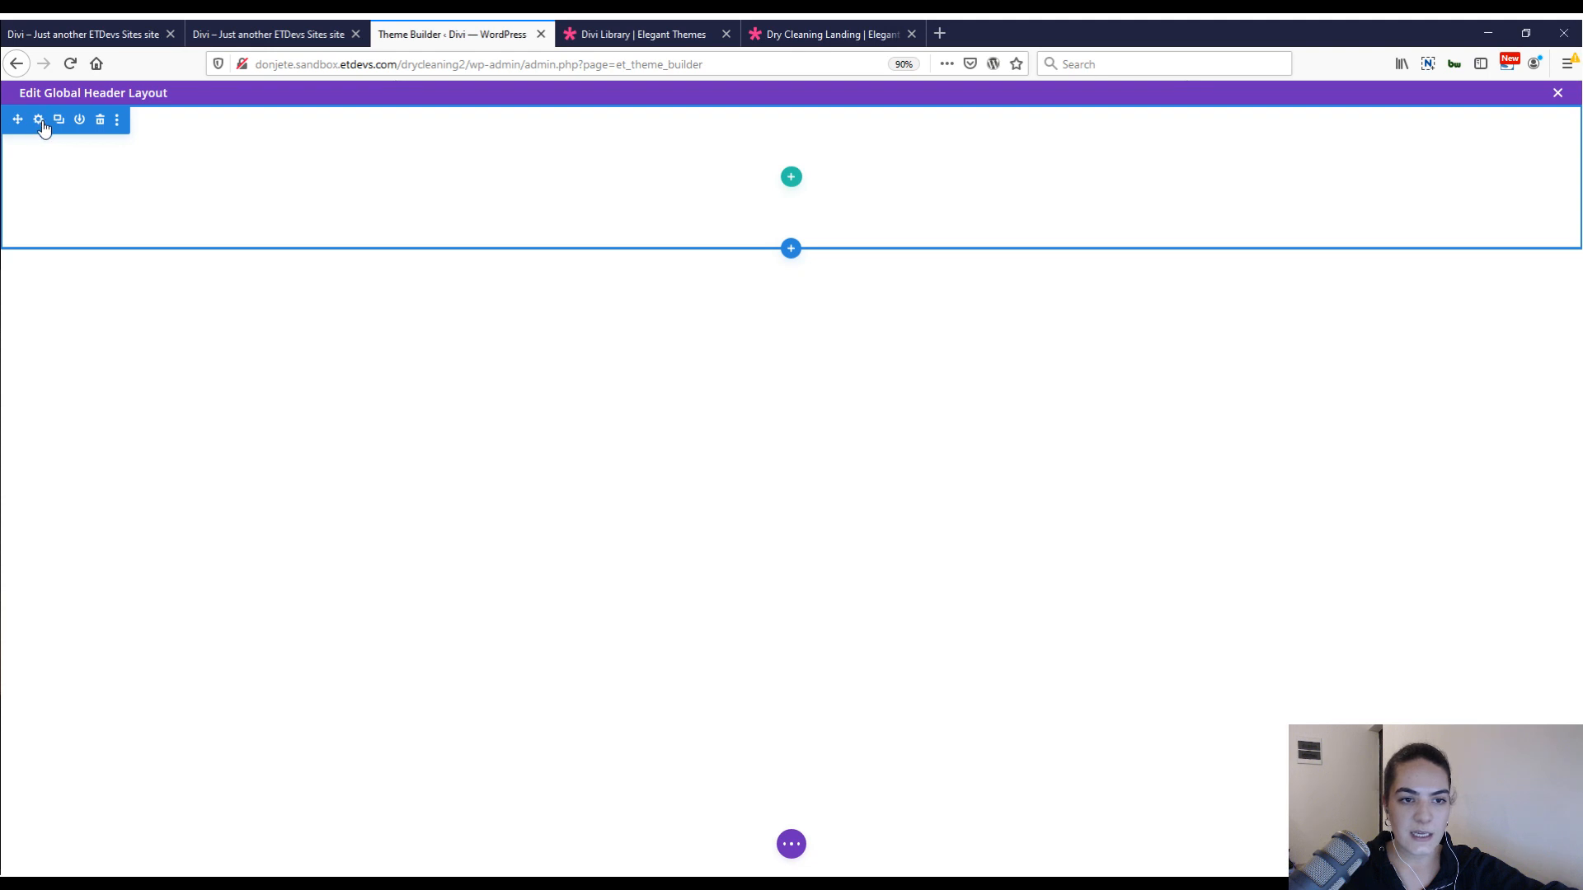
Open the header section's settings in an enlarged window and set the section's background color to white (#ffffff).
{"action": "left_click", "coordinate": [39, 121]}
{"action": "left_click_drag", "start_coordinate": [162, 131], "coordinate": [698, 150]}
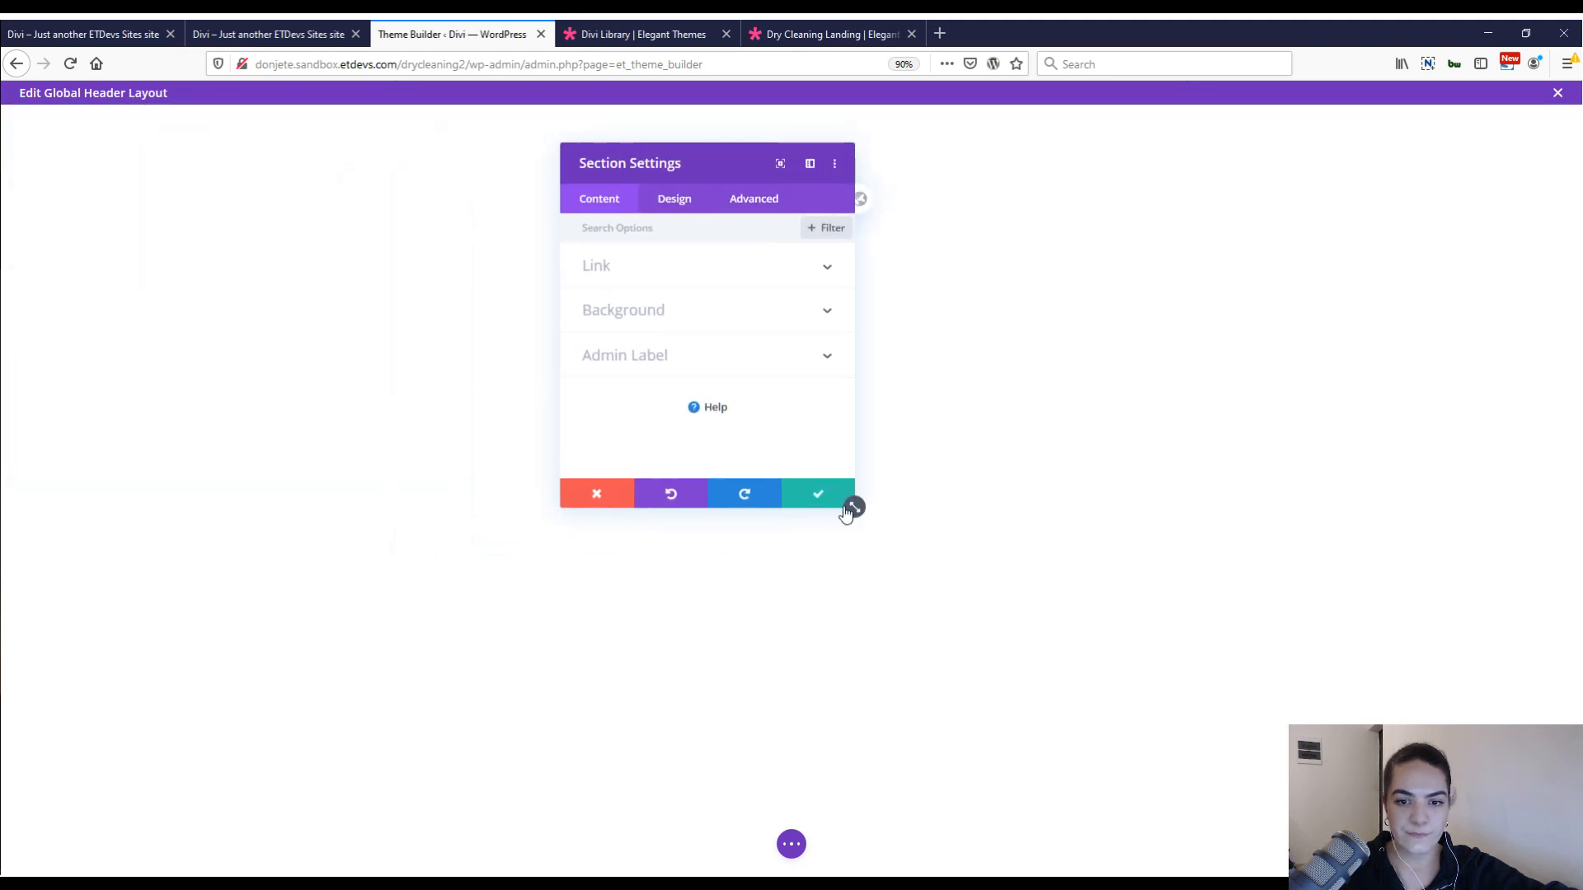
{"action": "left_click_drag", "start_coordinate": [847, 512], "coordinate": [1014, 709]}
{"action": "left_click", "coordinate": [722, 313]}
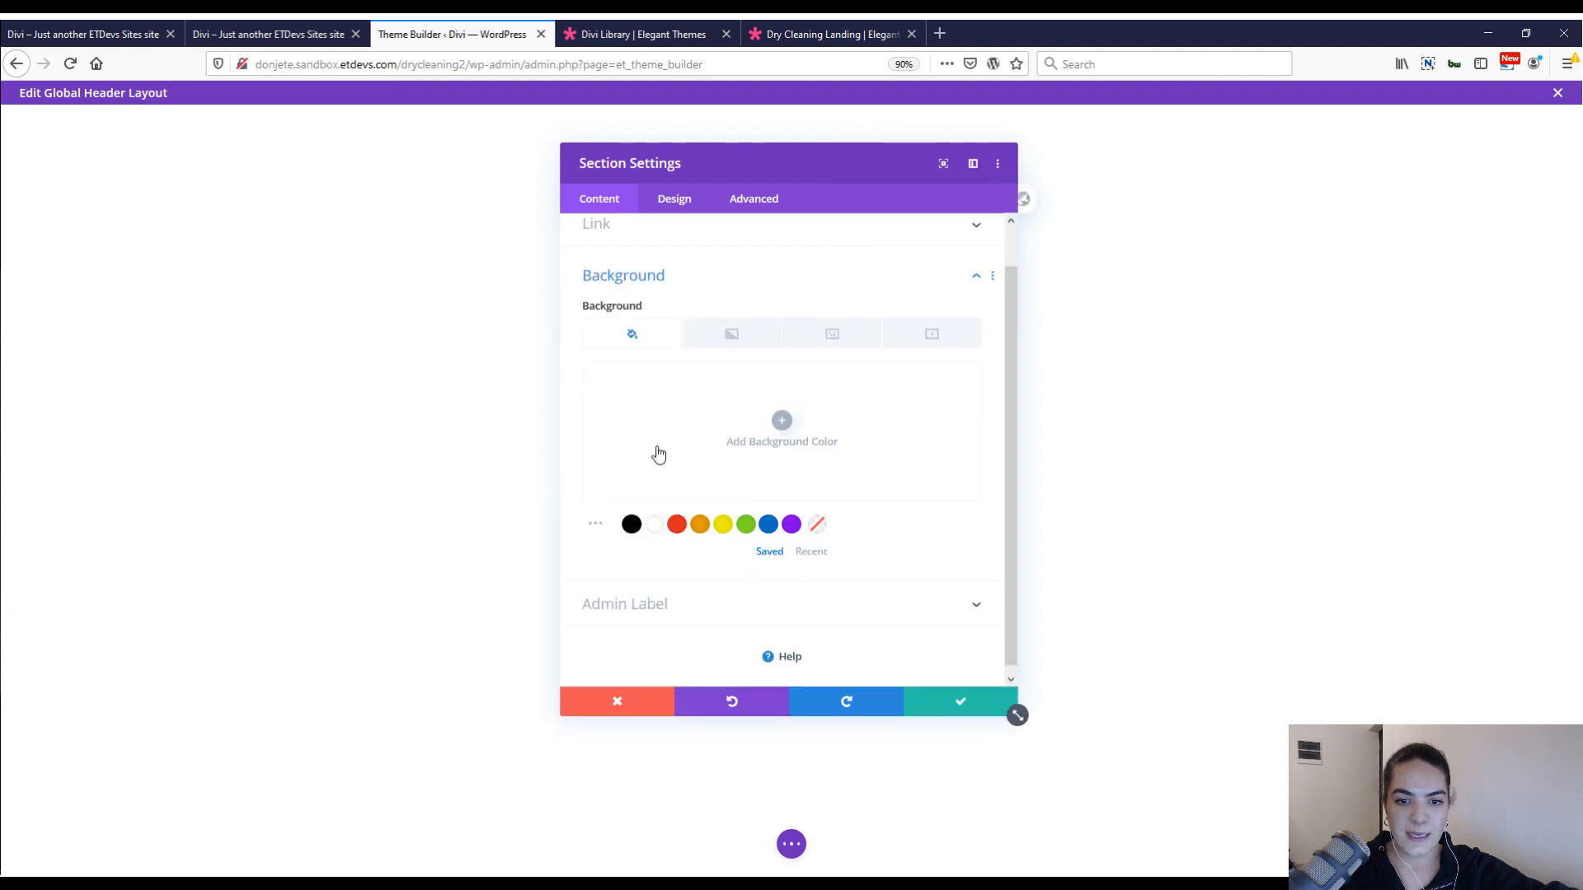
{"action": "left_click", "coordinate": [657, 534]}
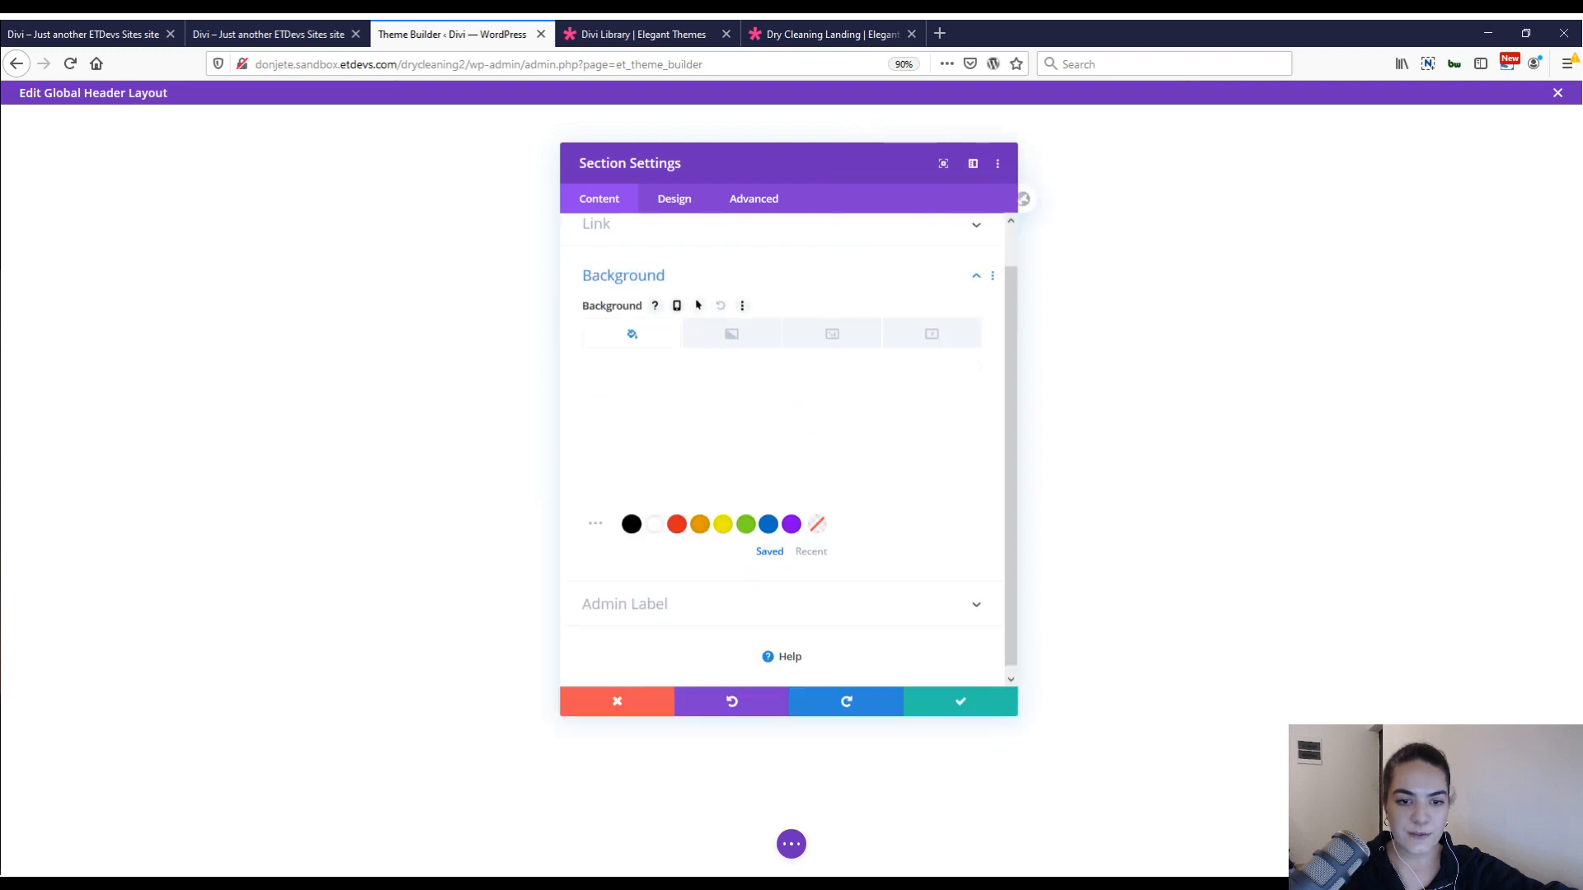
Set the section's top and bottom padding to 0px, with both values linked.
{"action": "left_click", "coordinate": [677, 213]}
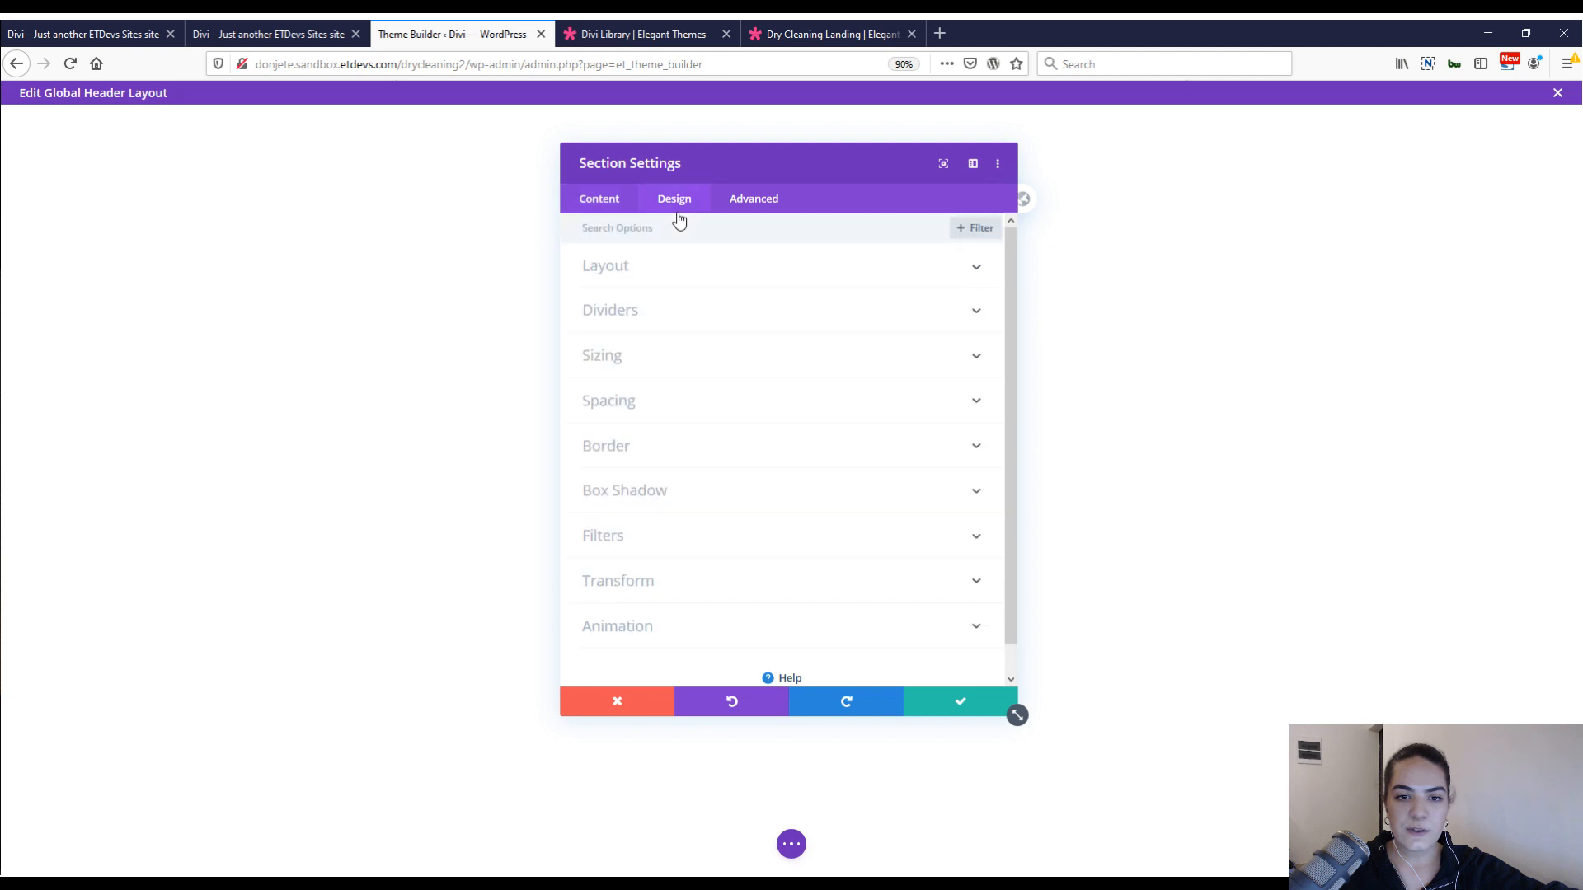
{"action": "left_click", "coordinate": [645, 404]}
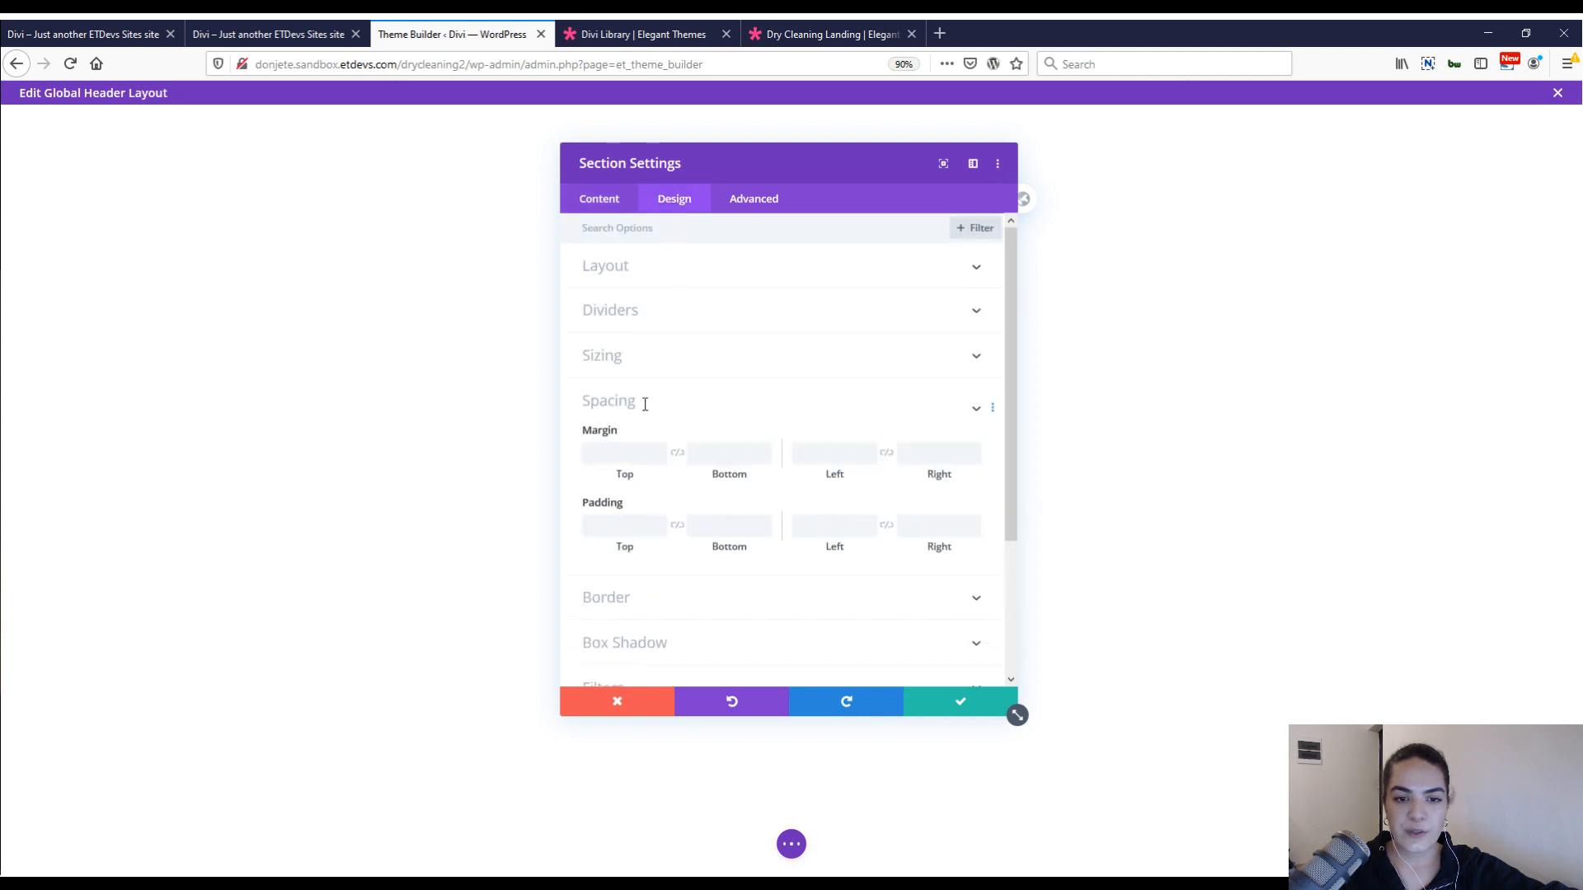
{"action": "left_click", "coordinate": [614, 364]}
{"action": "type", "text": "0"}
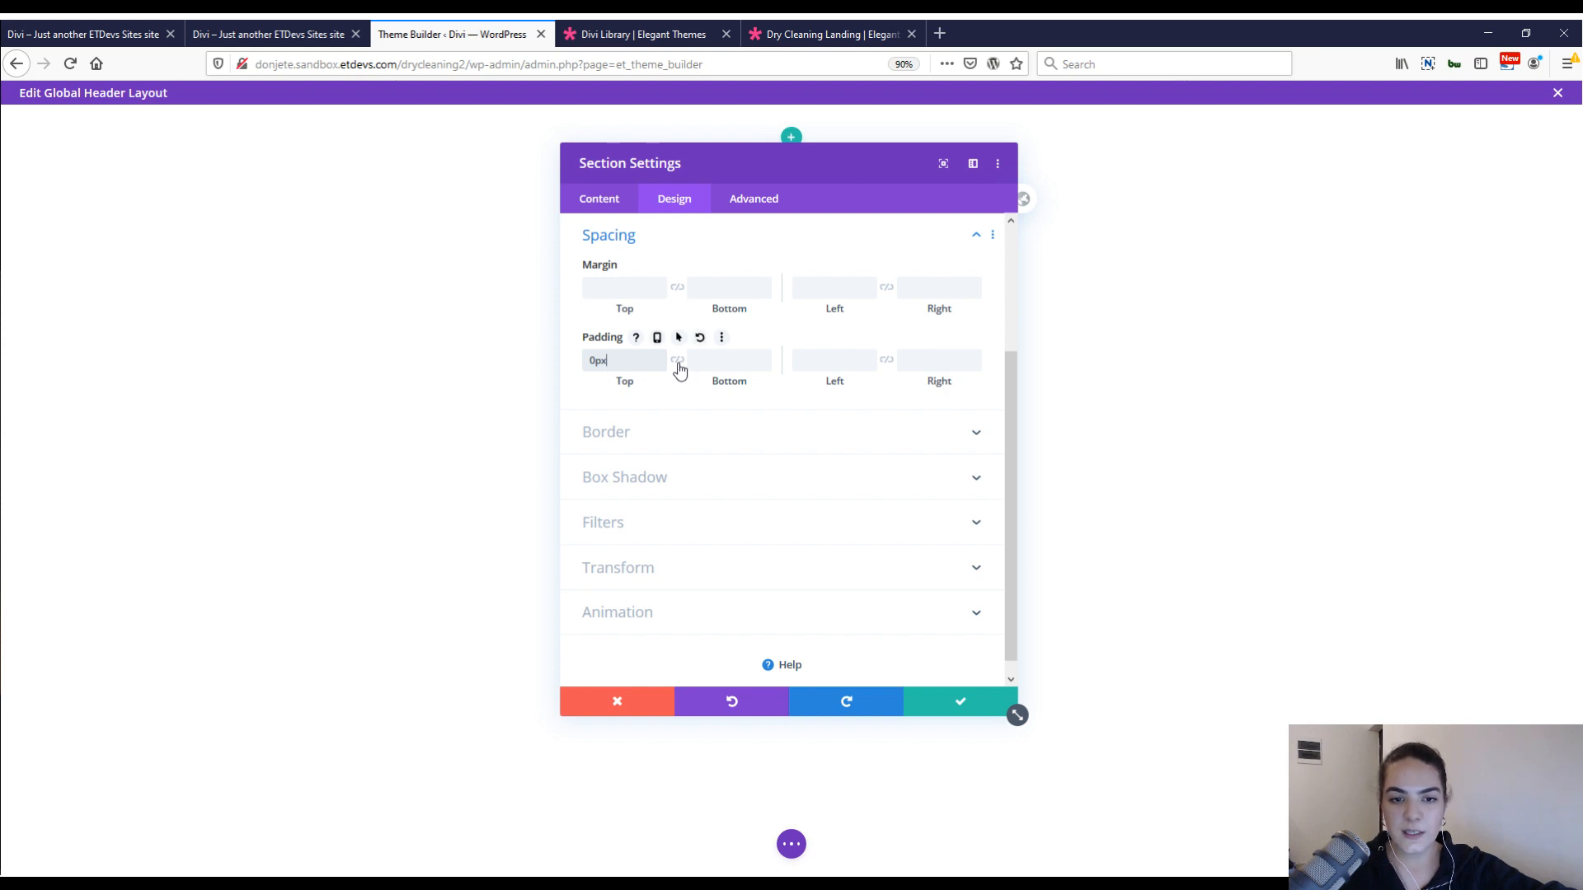
{"action": "left_click", "coordinate": [679, 366]}
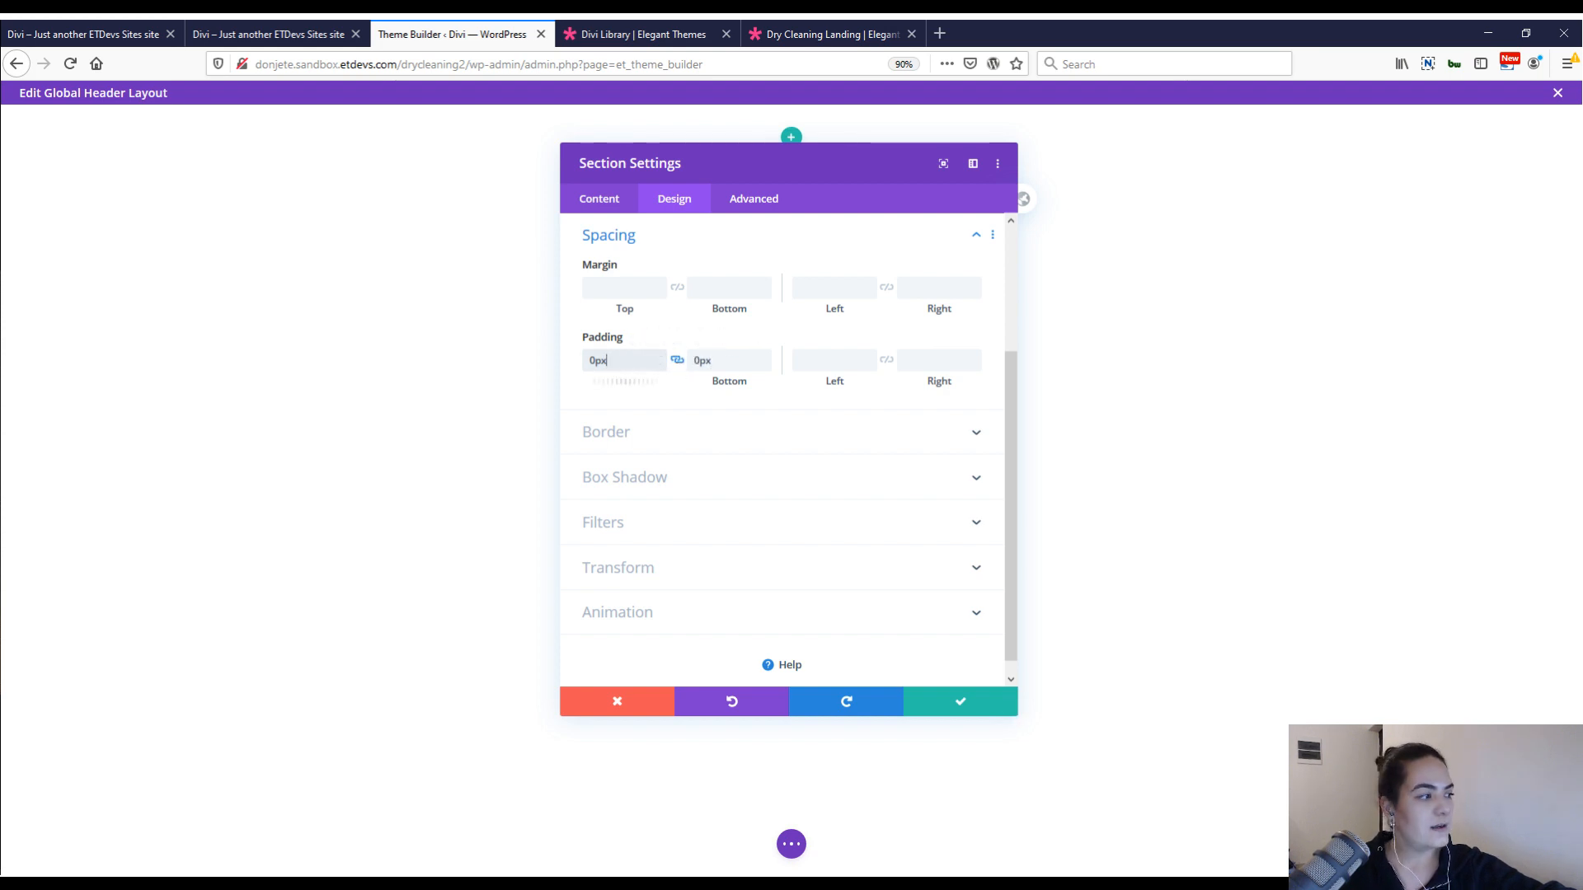
Give the section the first box shadow preset with 50px blur strength and shadow color rgba(0,0,0,0.15), and save the section settings.
{"action": "left_click", "coordinate": [689, 484]}
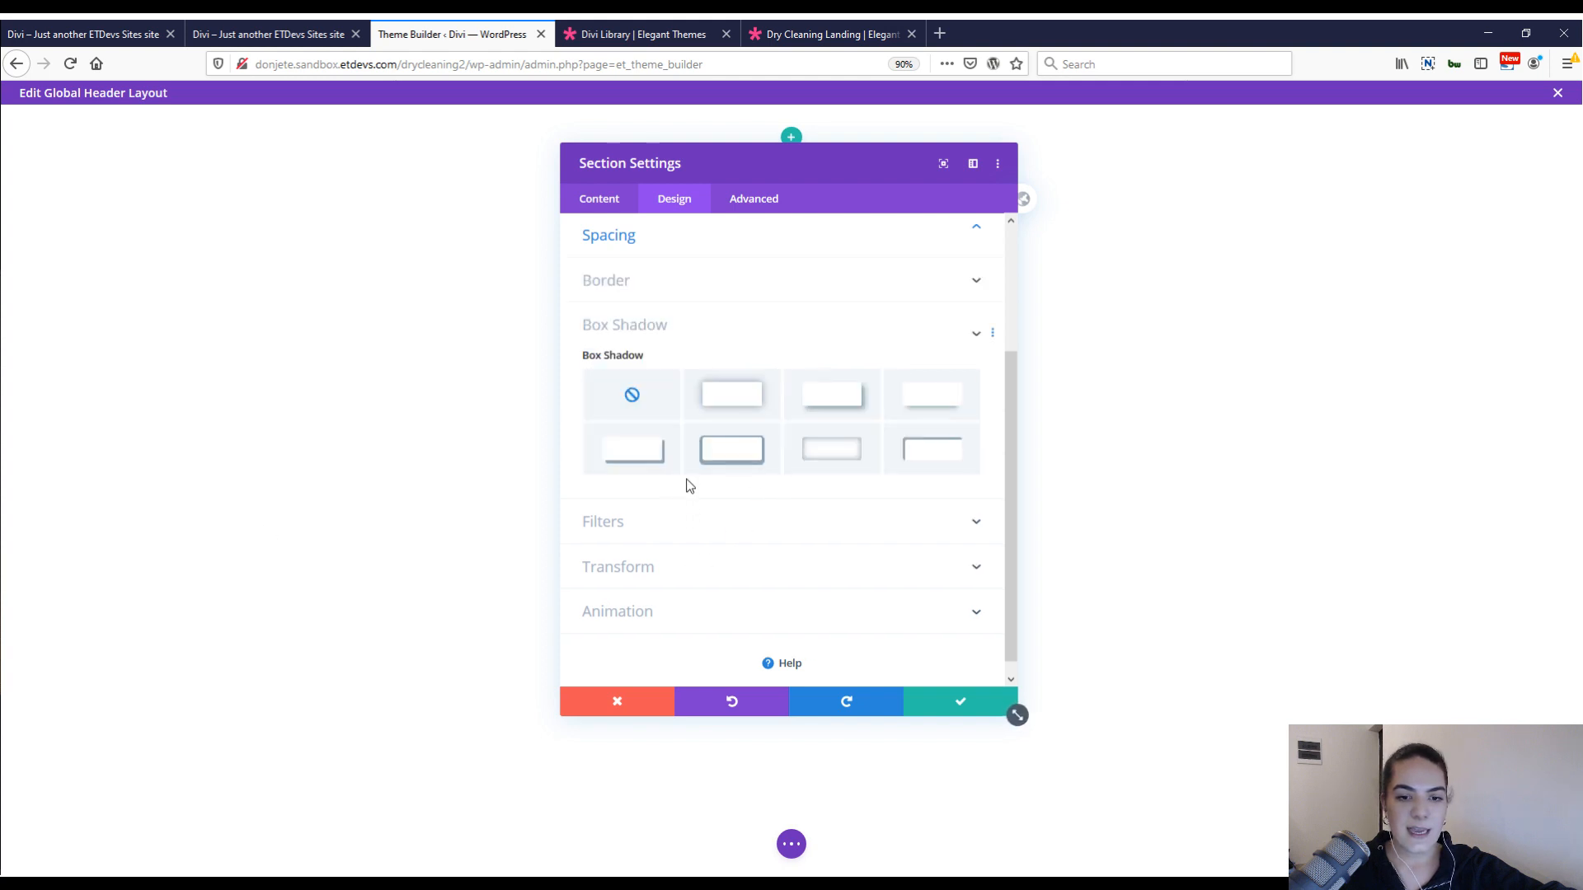
{"action": "left_click", "coordinate": [727, 381]}
{"action": "scroll", "coordinate": [742, 379], "scroll_direction": "down", "scroll_amount": 3}
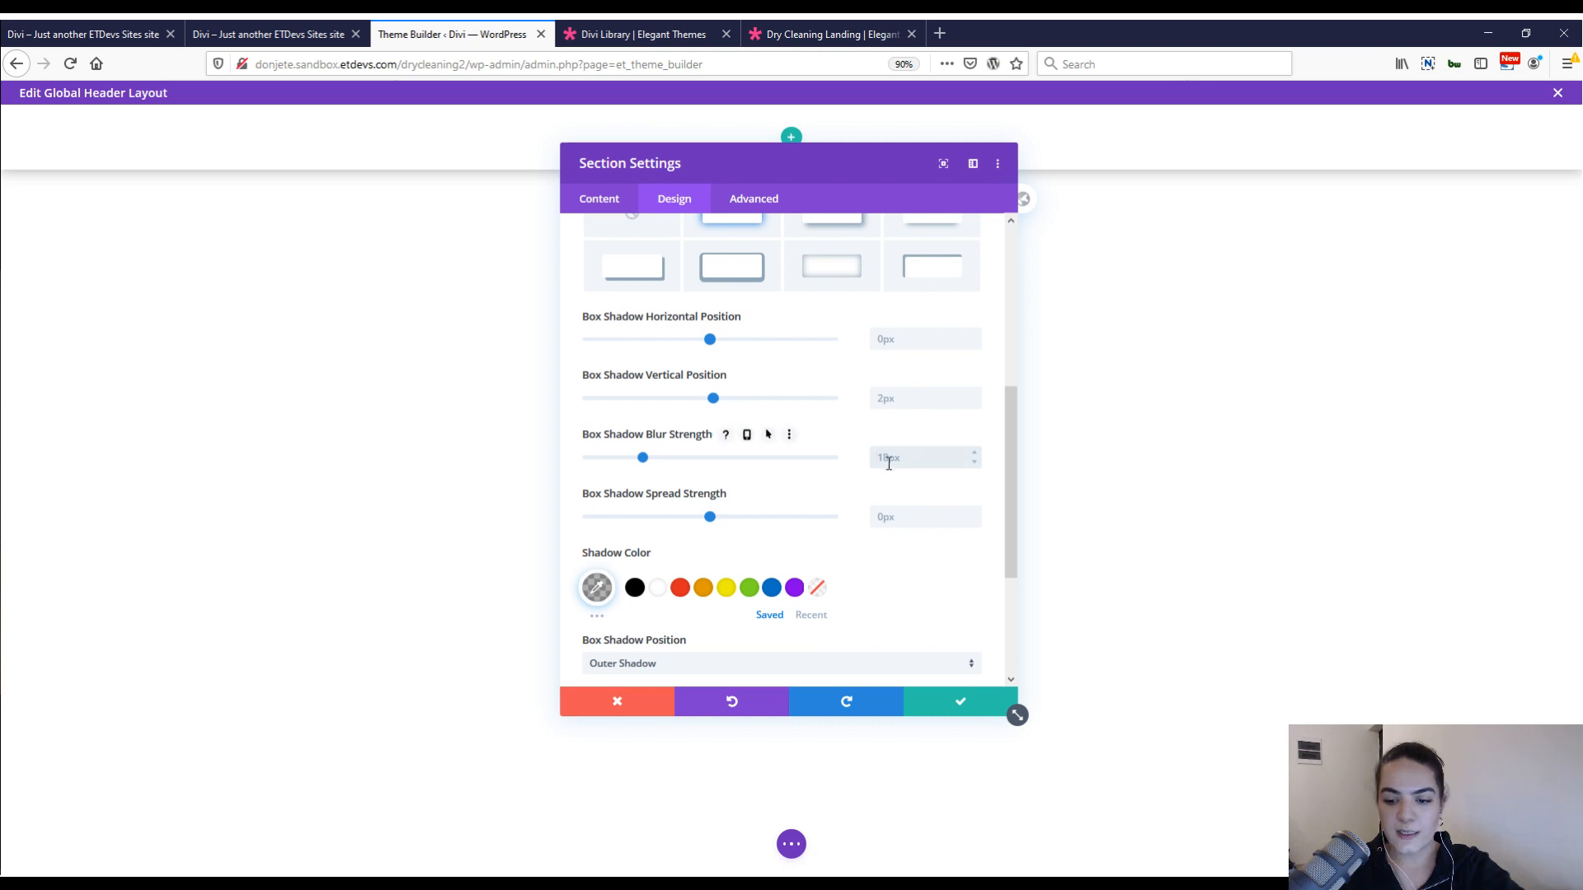
{"action": "type", "text": "50"}
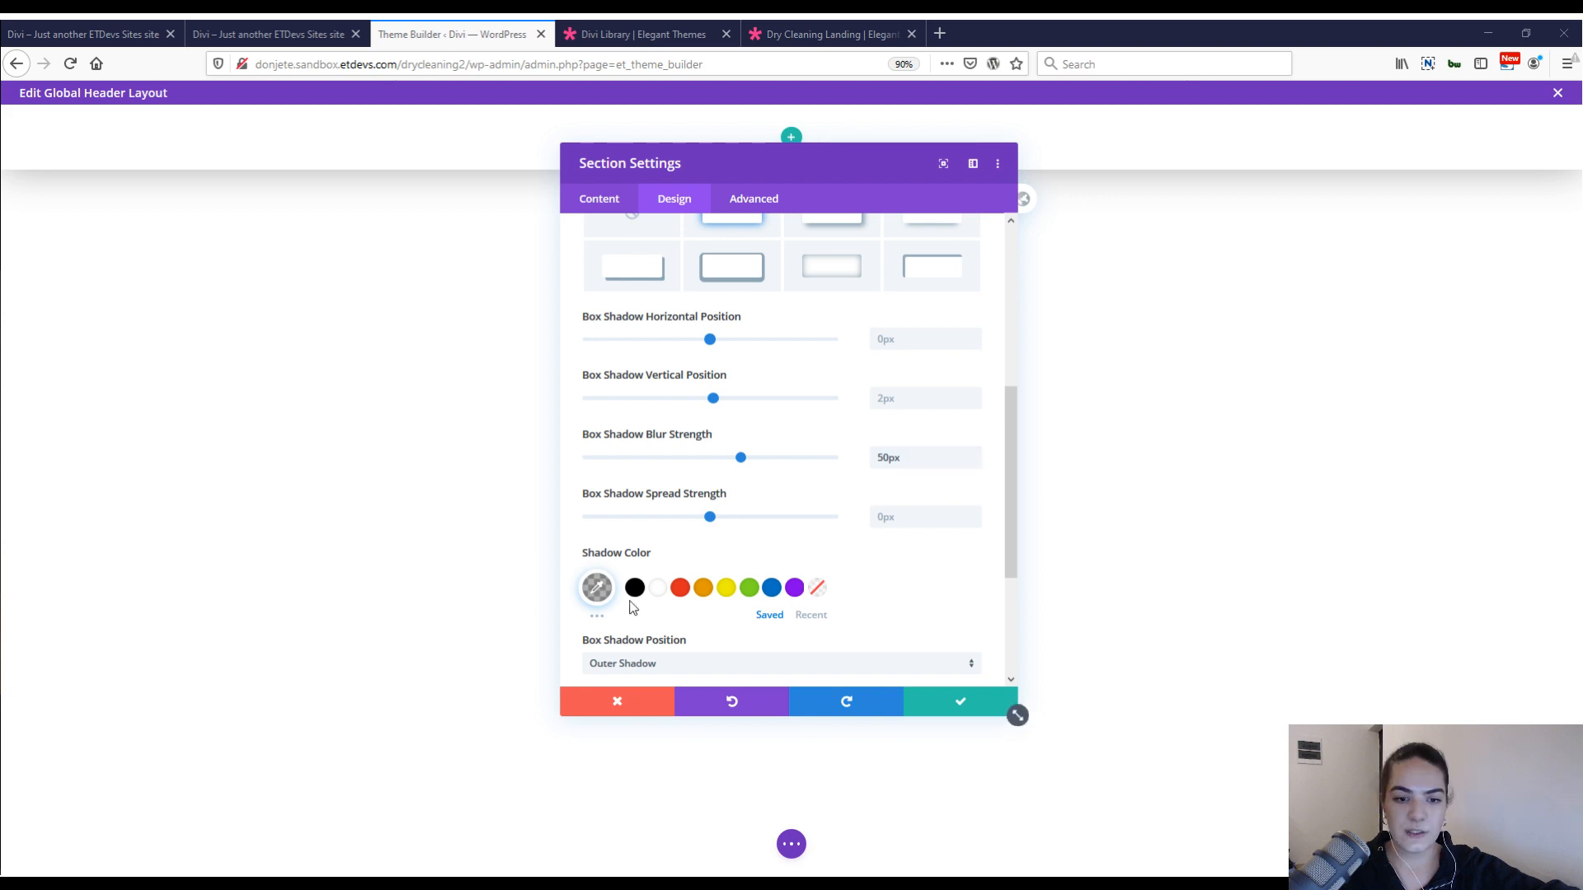
{"action": "left_click", "coordinate": [597, 587]}
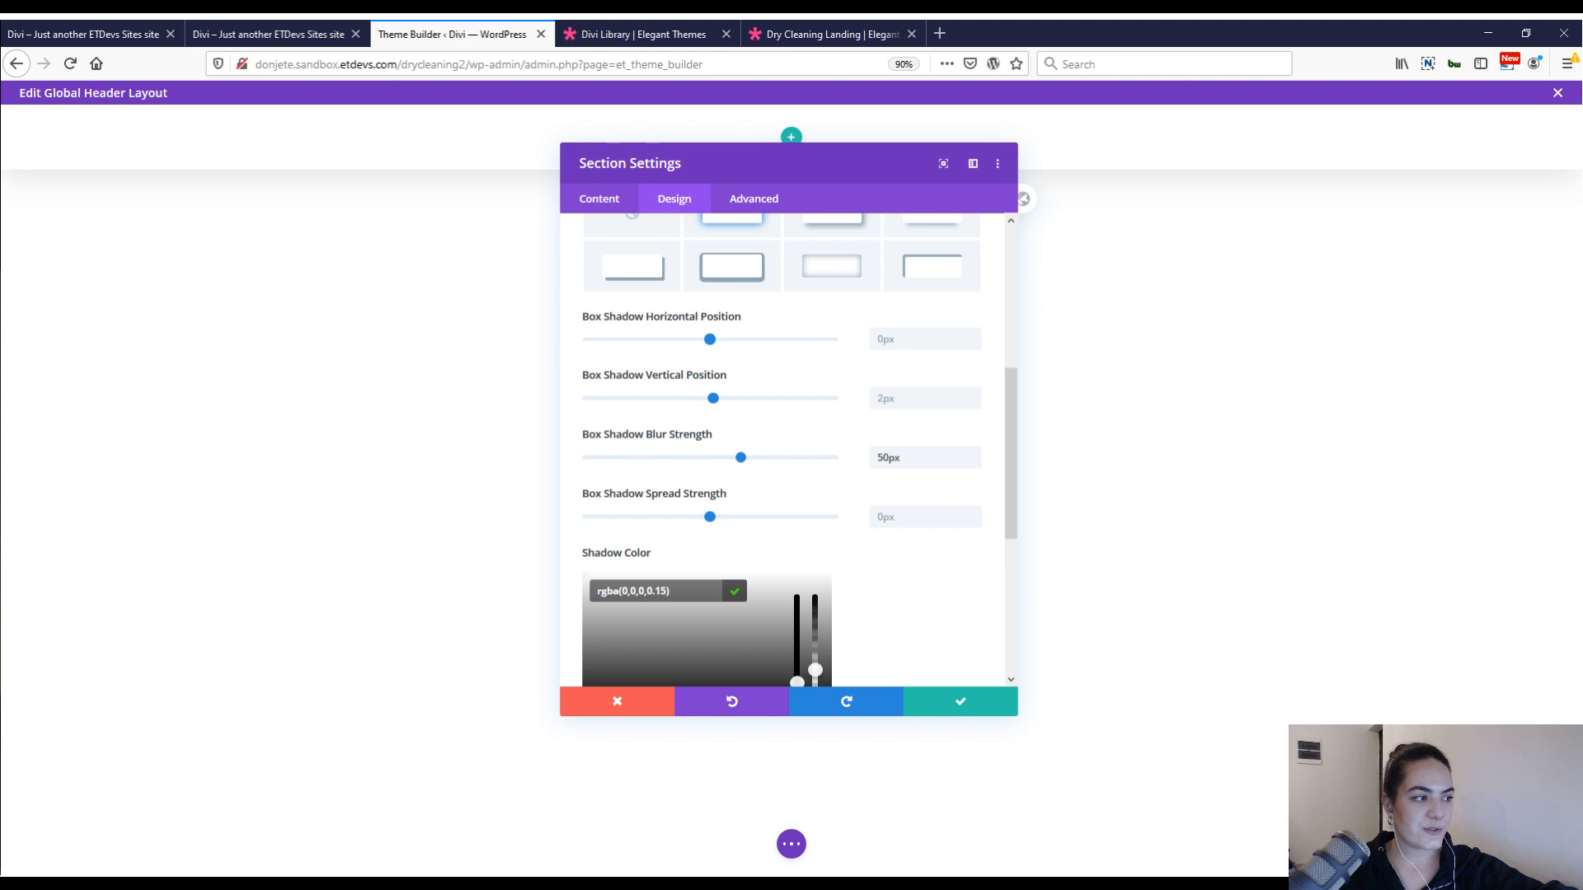
{"action": "left_click", "coordinate": [946, 705]}
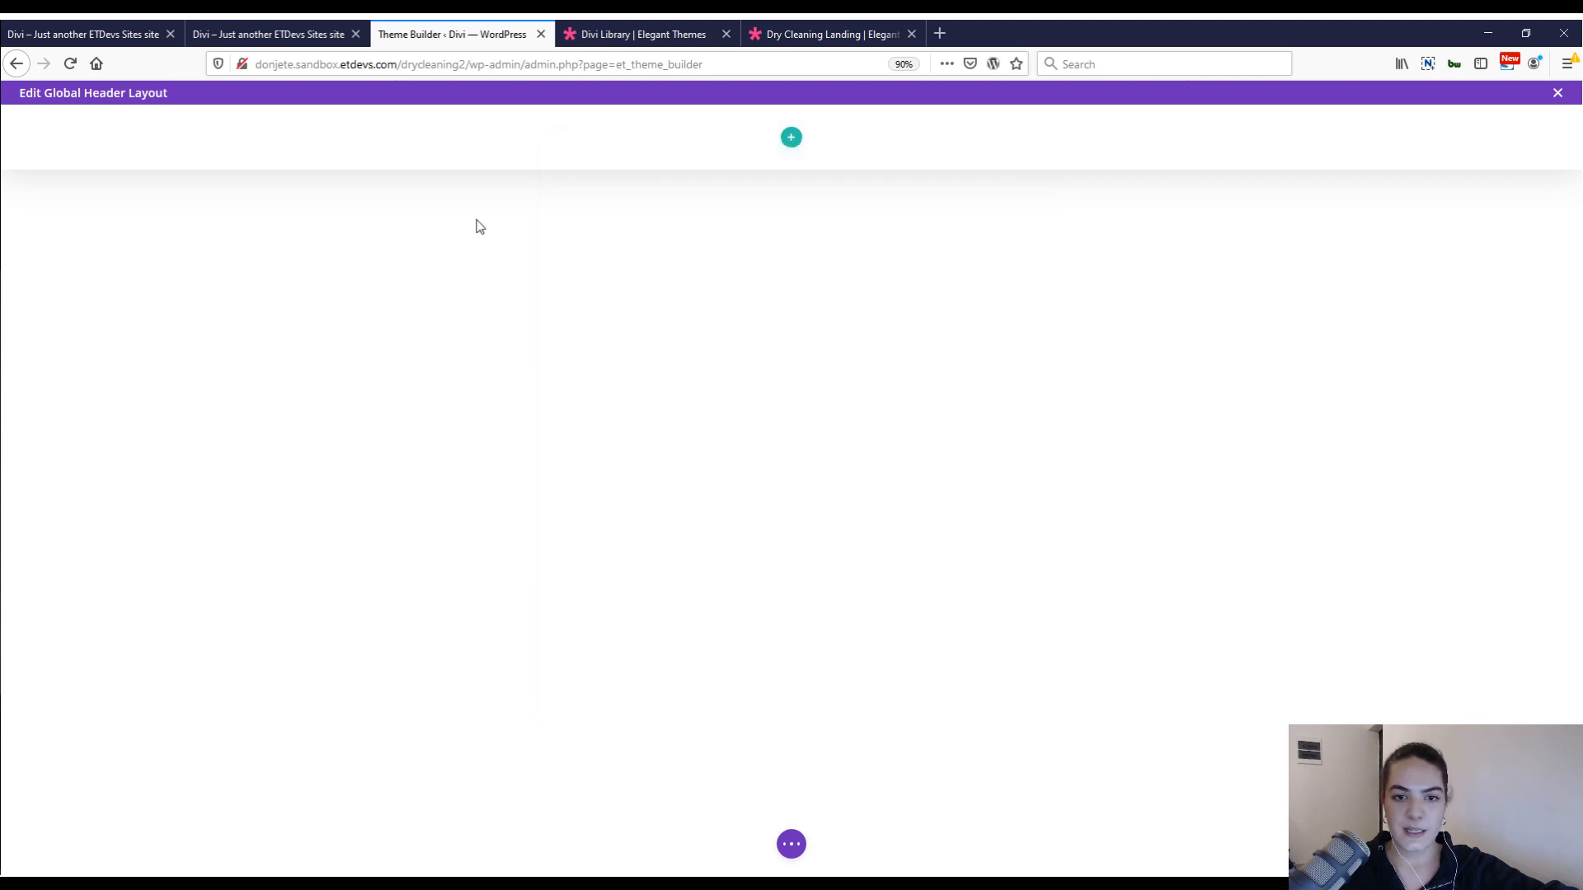
Insert a three-column row with a wide middle column (1/4, 1/2, 1/4) into the header section.
{"action": "left_click", "coordinate": [791, 138]}
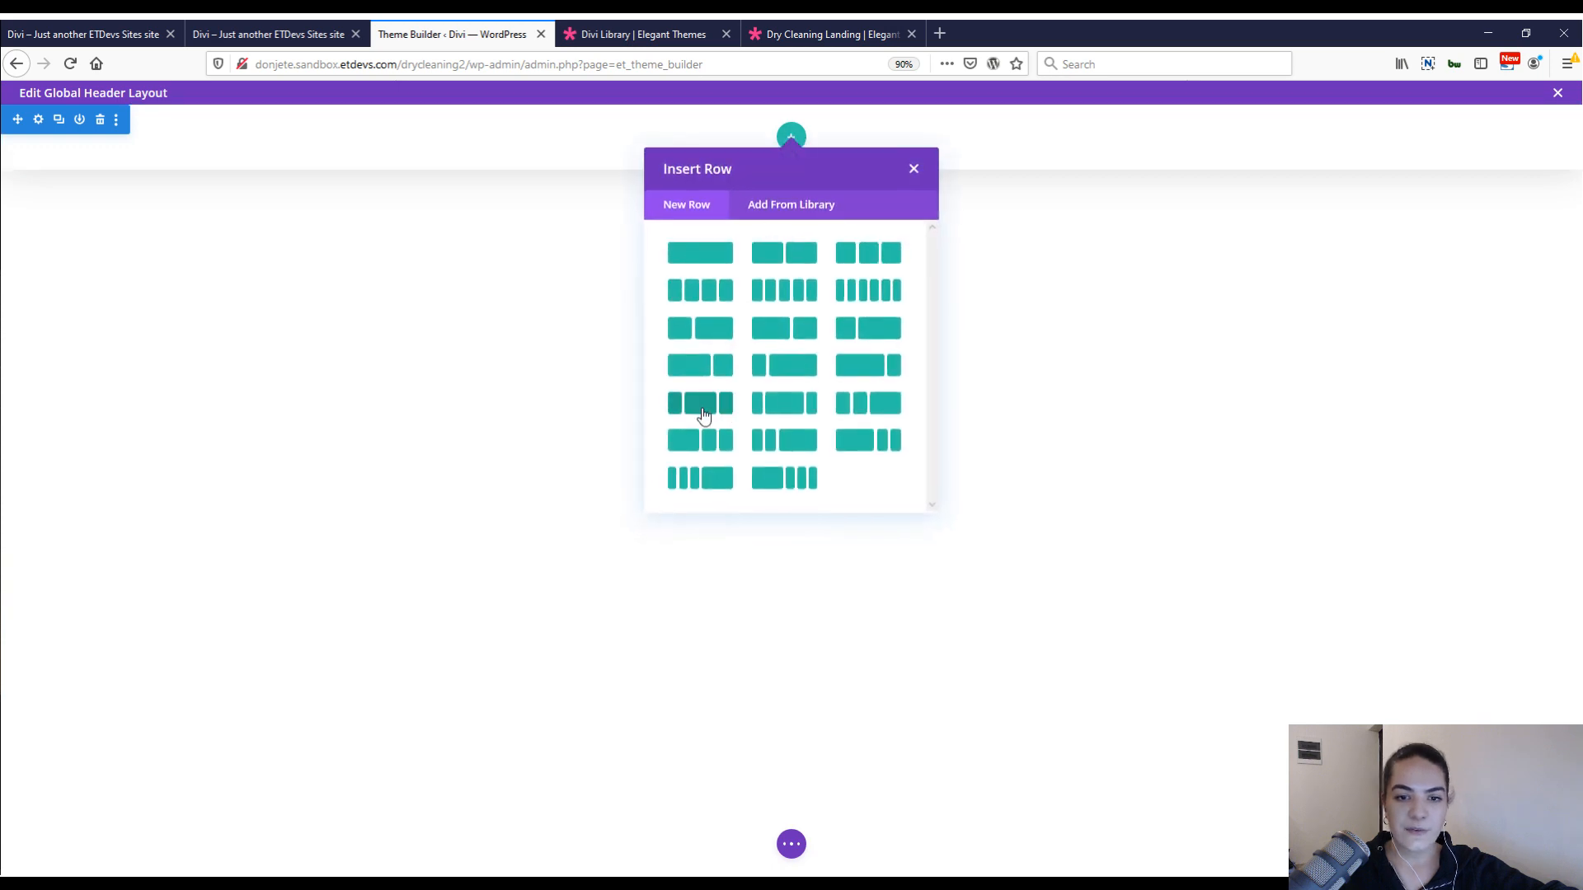
{"action": "left_click", "coordinate": [703, 415]}
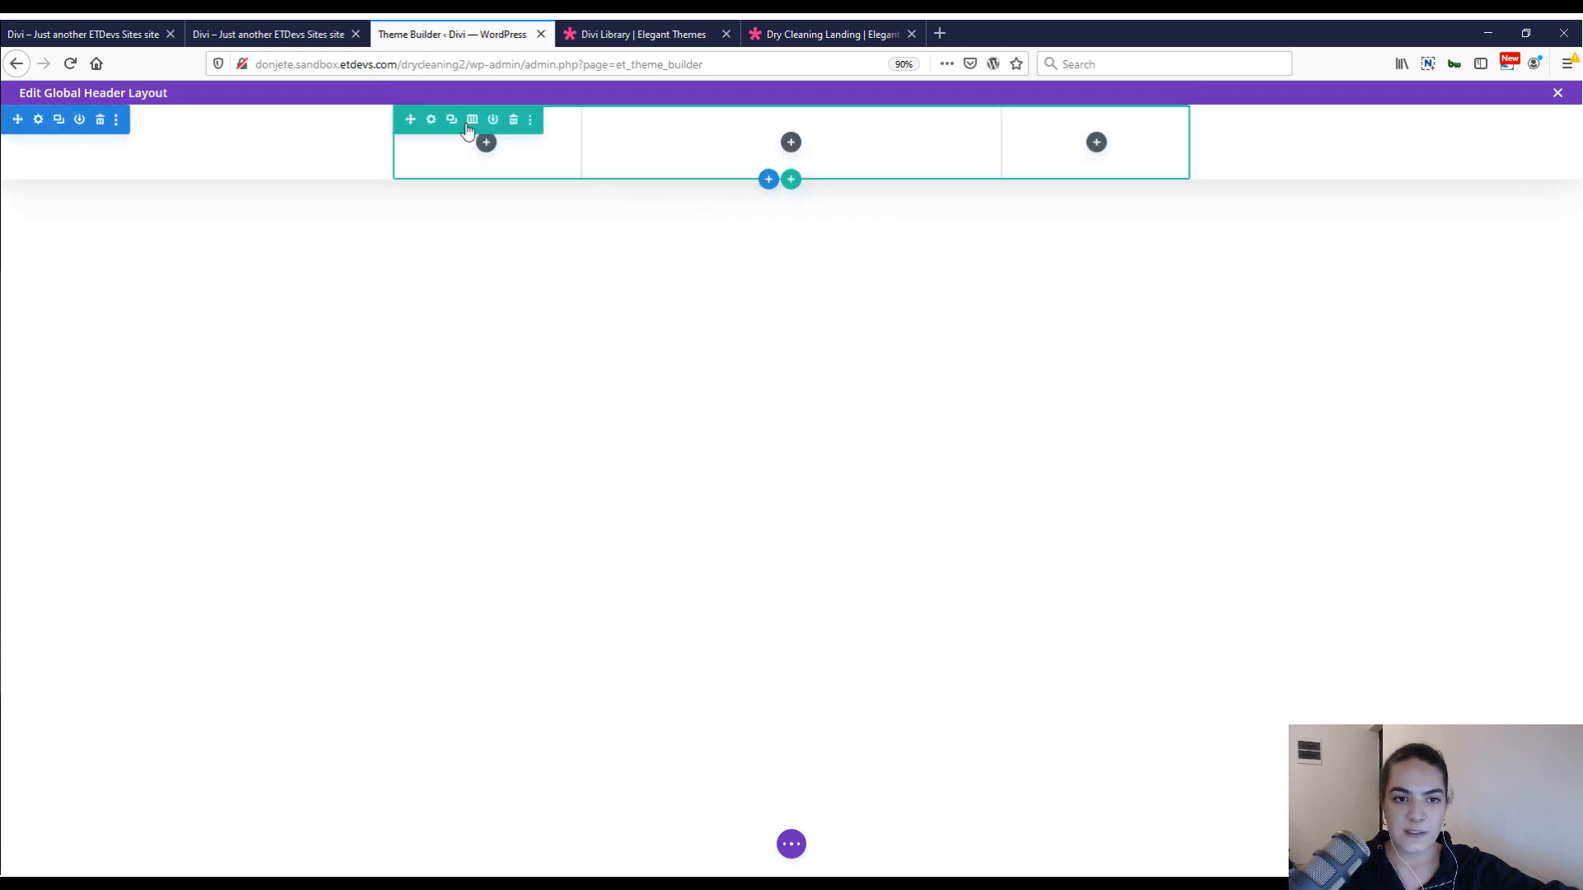
Set the row's sizing to gutter width 1, equalized column heights, 95% width and 100% max width by pasting the copied sizing styles.
{"action": "left_click", "coordinate": [470, 122]}
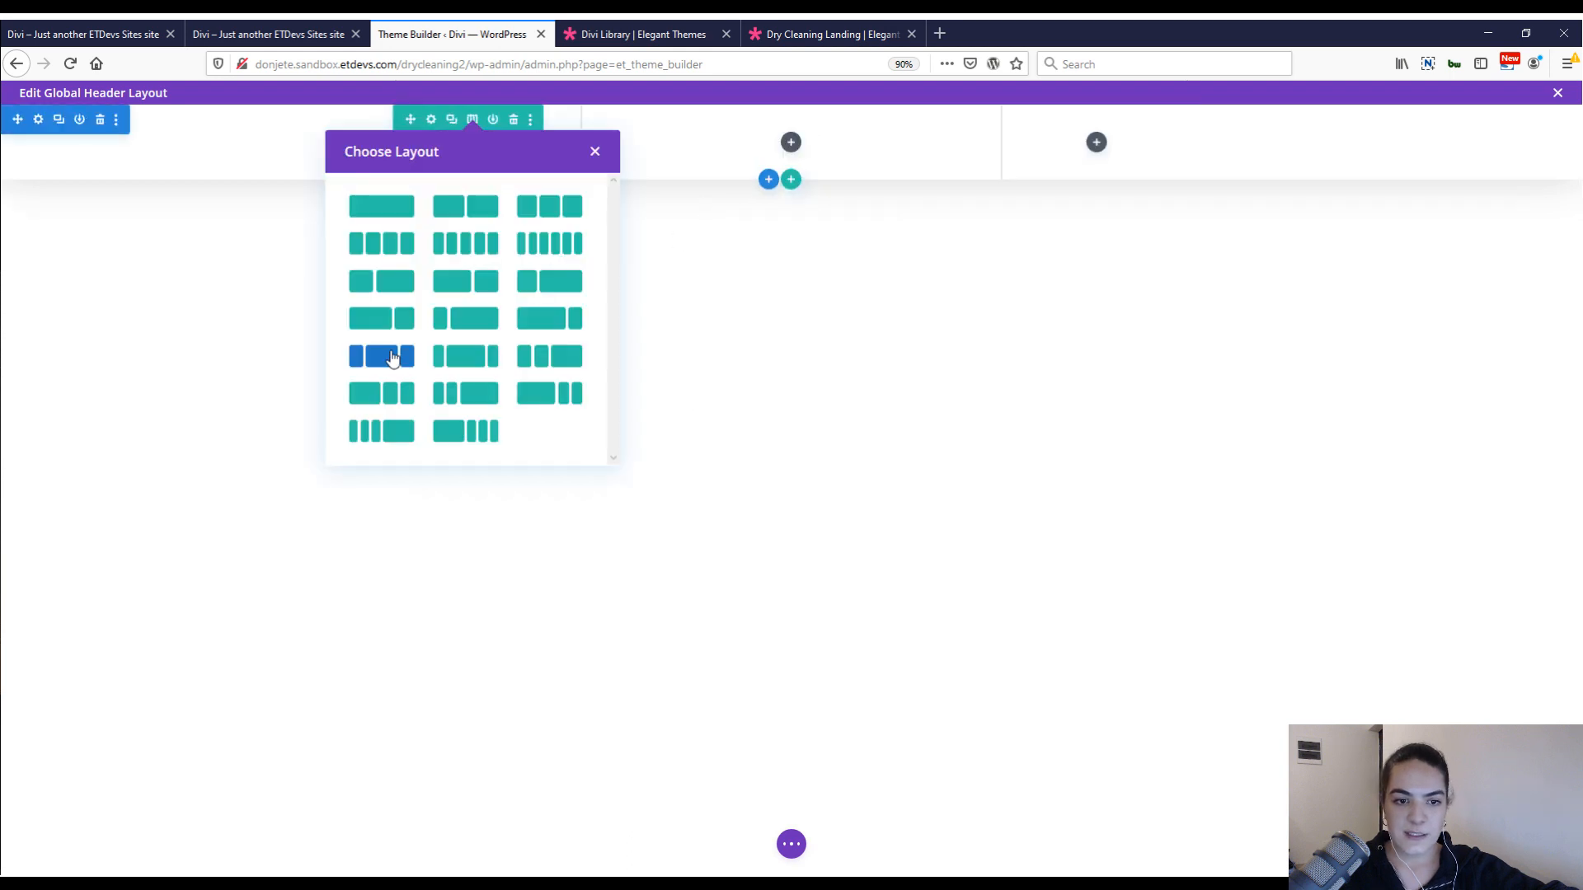
{"action": "left_click", "coordinate": [703, 366]}
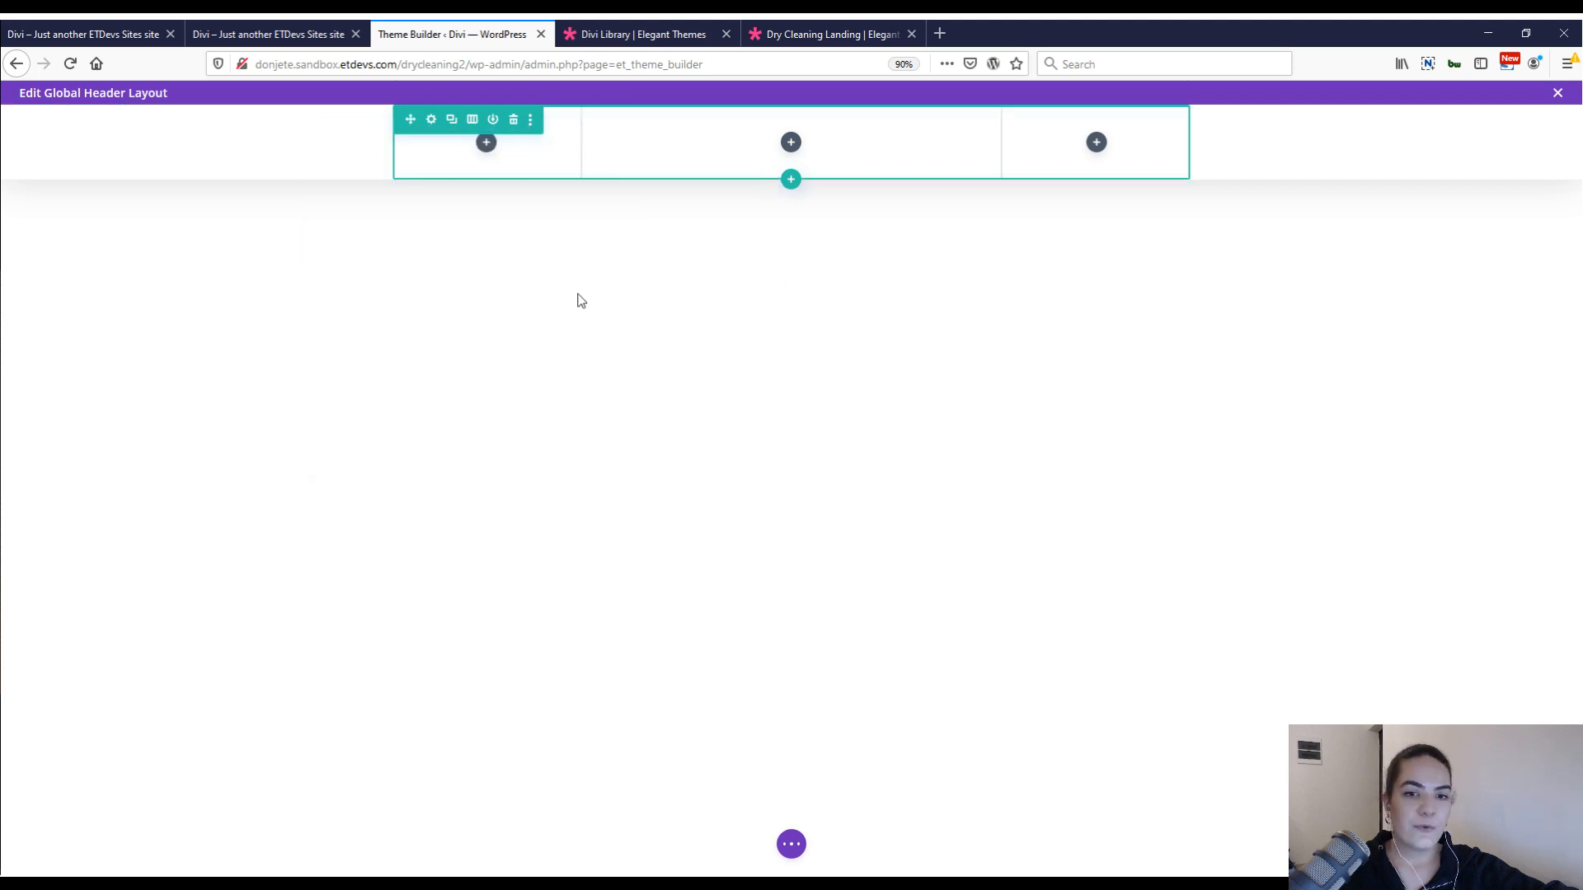
{"action": "left_click", "coordinate": [431, 120]}
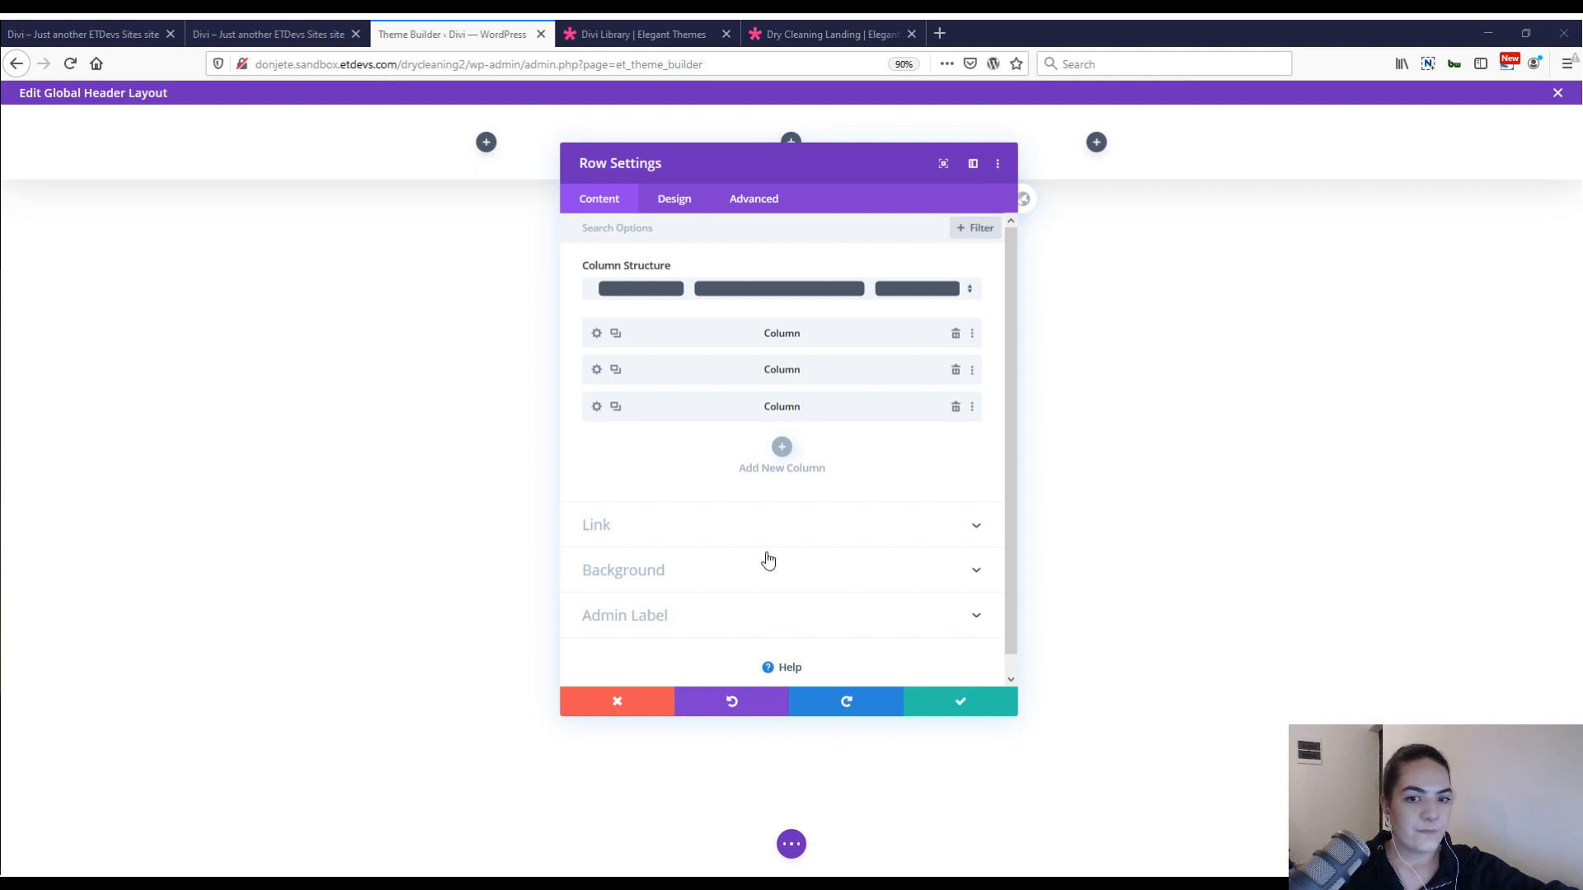
{"action": "left_click", "coordinate": [674, 198]}
{"action": "left_click", "coordinate": [659, 266]}
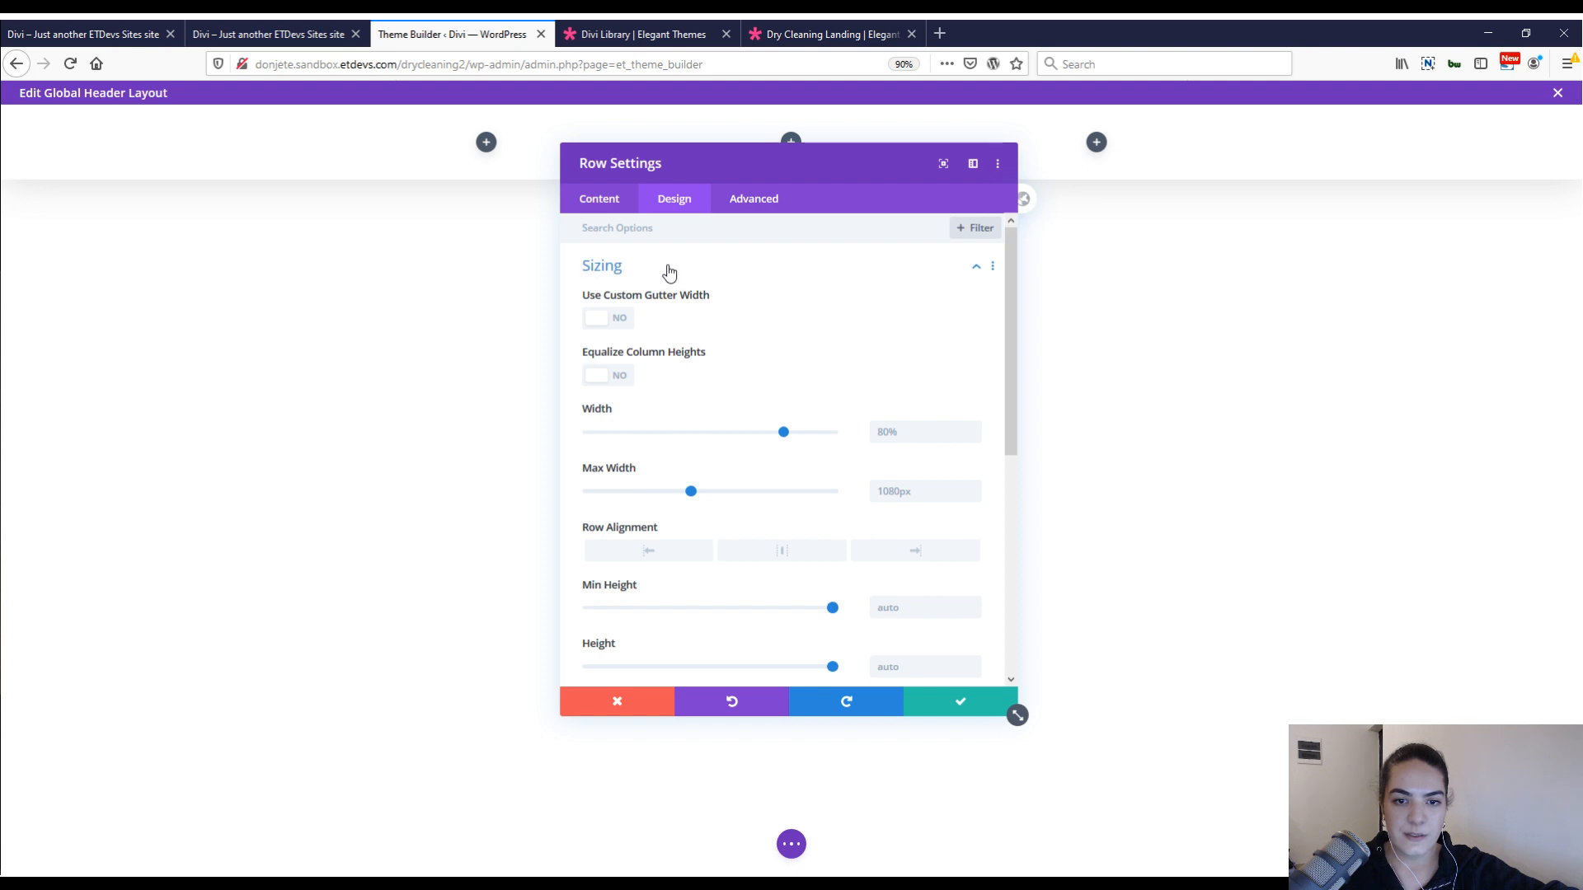
{"action": "right_click", "coordinate": [668, 272]}
{"action": "left_click", "coordinate": [696, 314]}
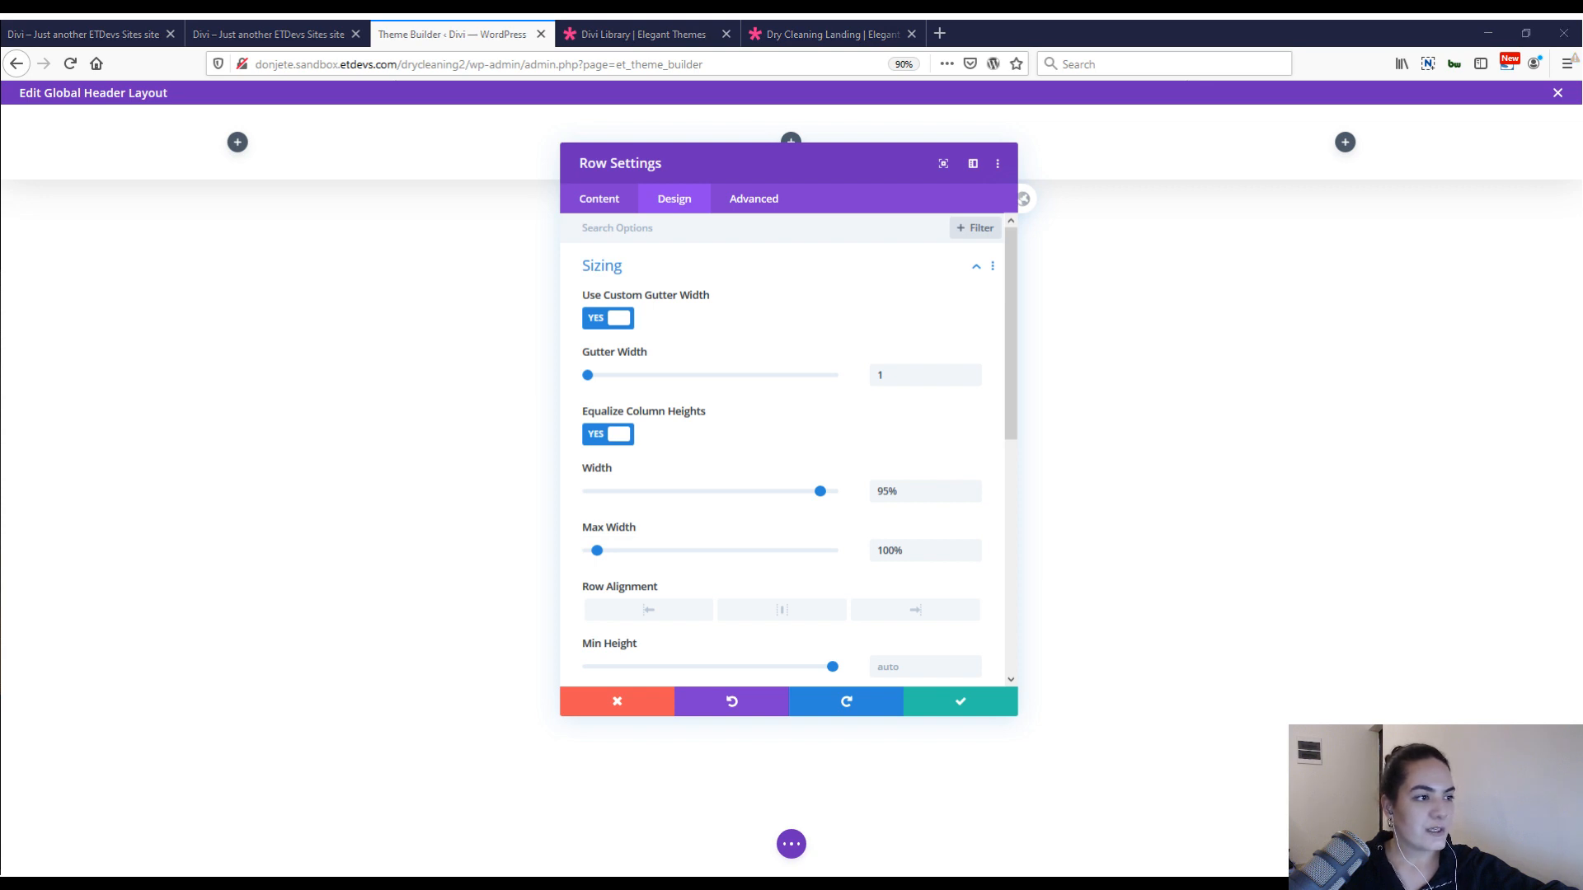
Set the row's linked top and bottom padding to 1vw, add "align-items: center;" to its main element CSS, and save the row settings.
{"action": "scroll", "coordinate": [809, 611], "scroll_direction": "down", "scroll_amount": 5}
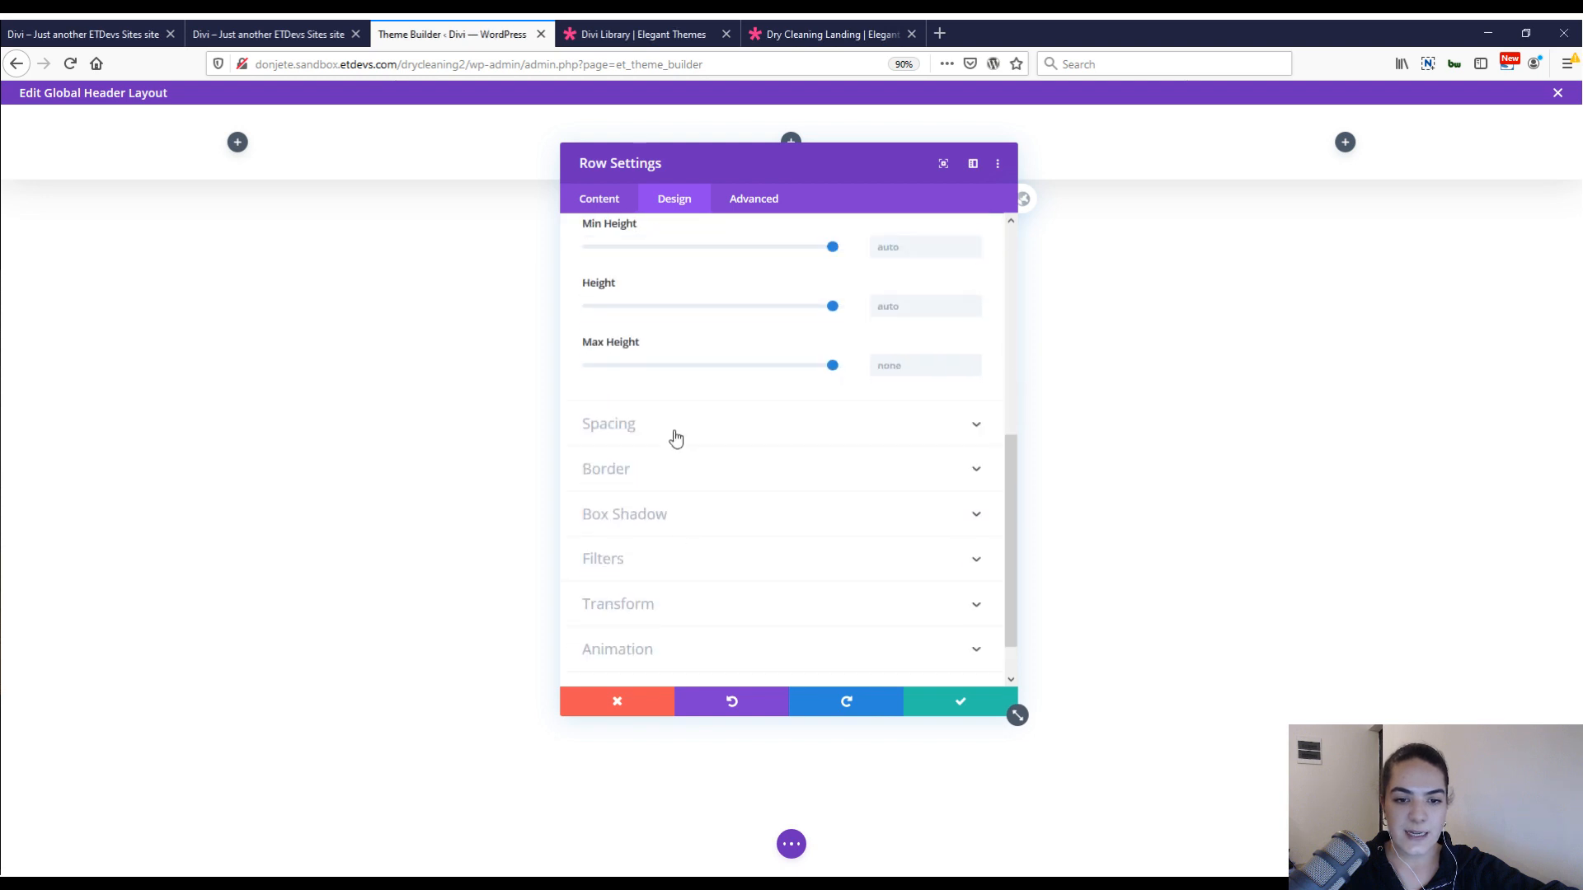
{"action": "left_click", "coordinate": [676, 437]}
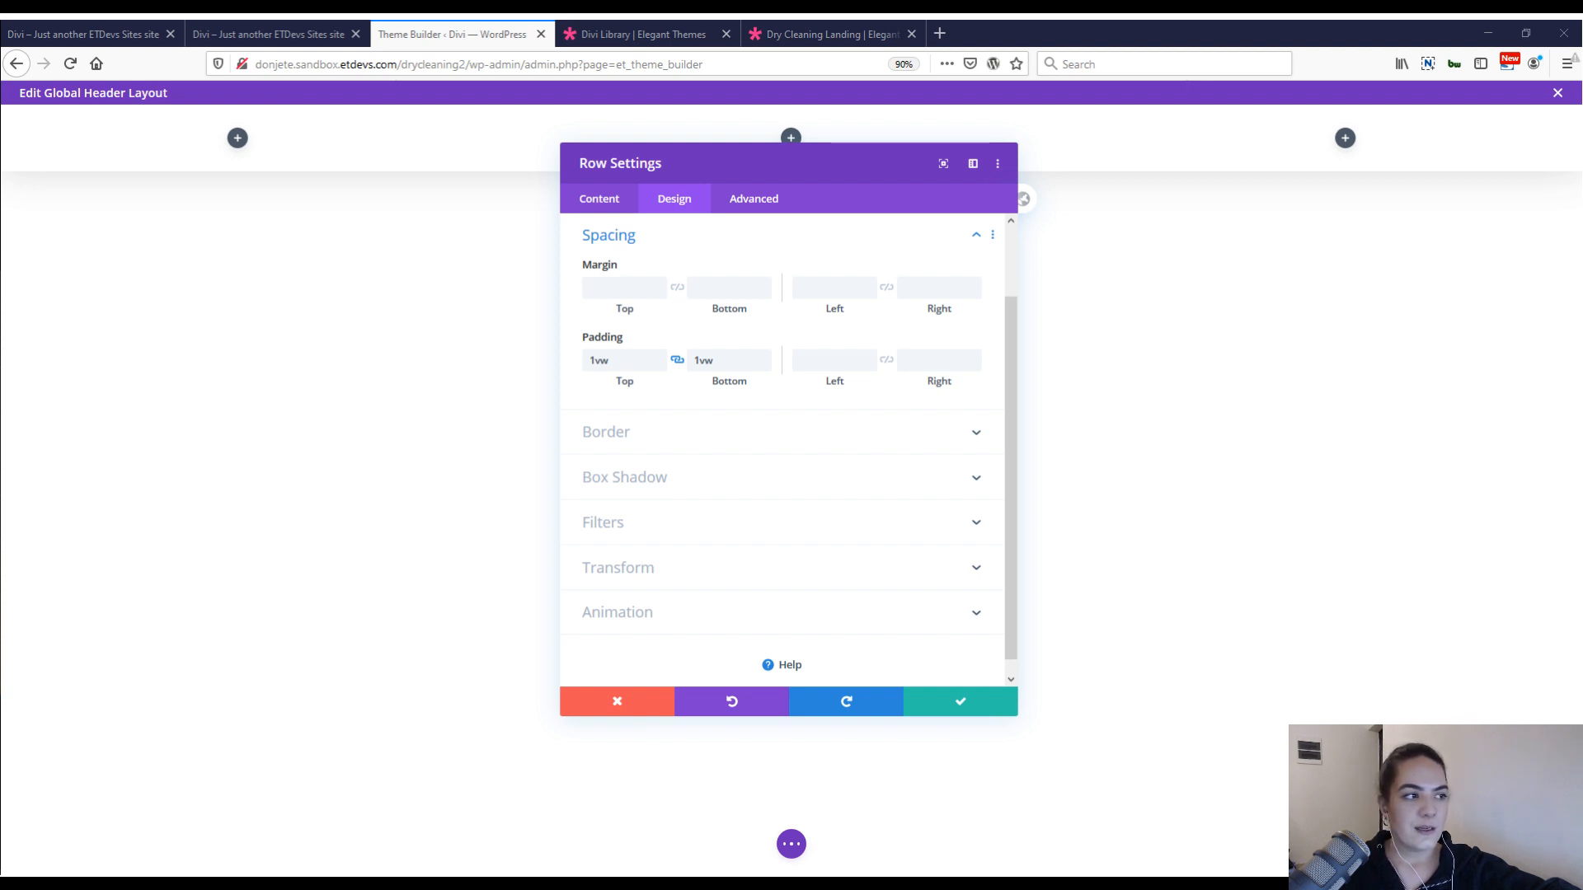
{"action": "left_click", "coordinate": [772, 205]}
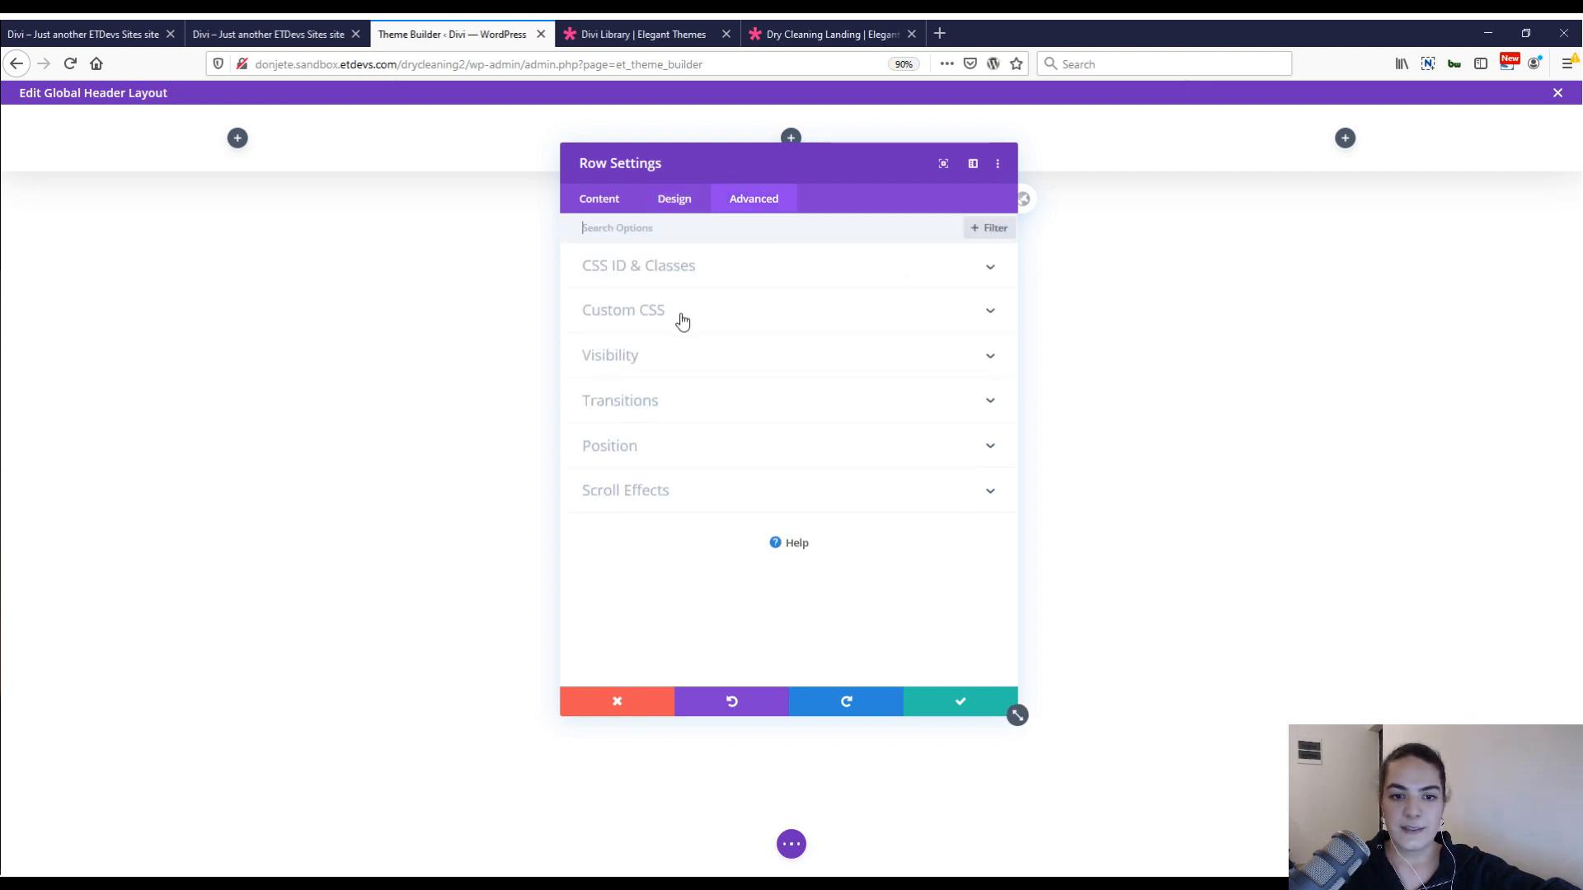
{"action": "left_click", "coordinate": [682, 322]}
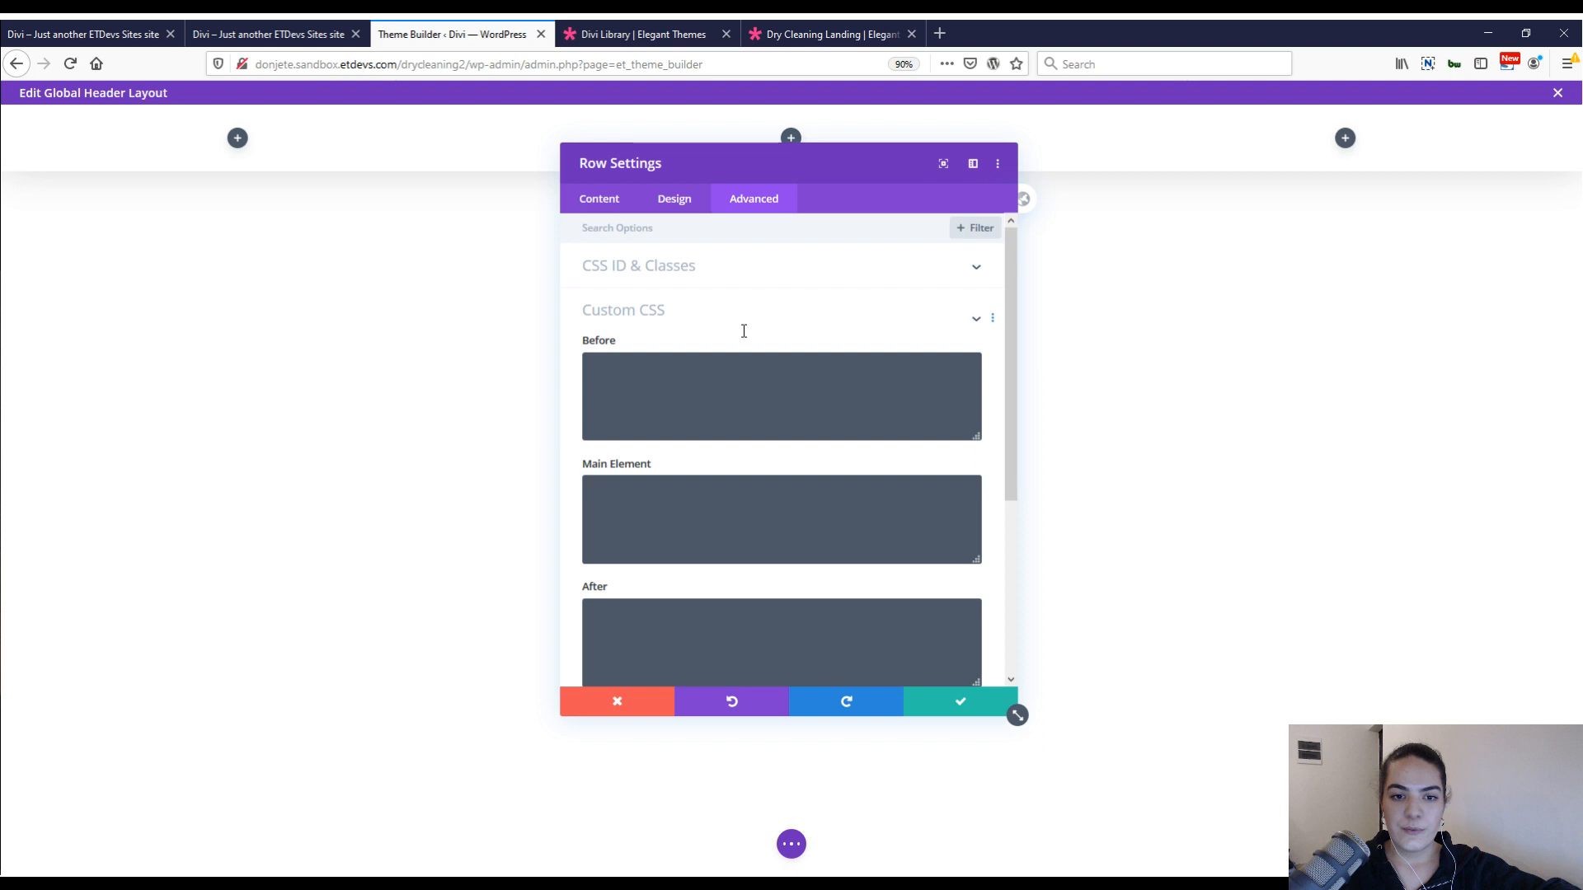
{"action": "scroll", "coordinate": [744, 331], "scroll_direction": "down", "scroll_amount": 1}
{"action": "left_click", "coordinate": [668, 442]}
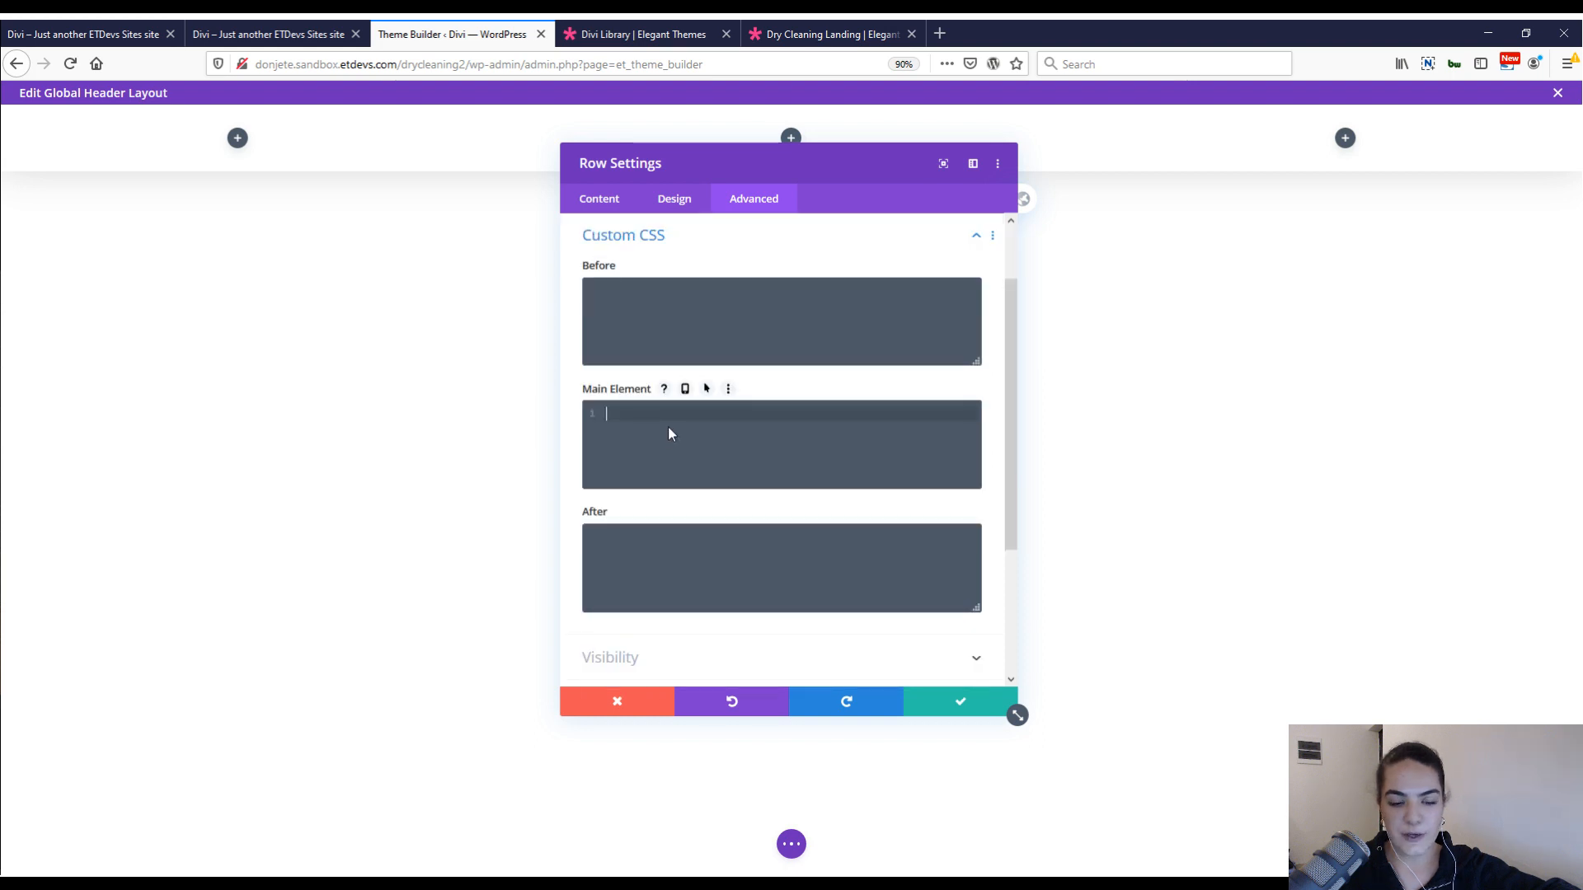
{"action": "type", "text": "align-items: center;"}
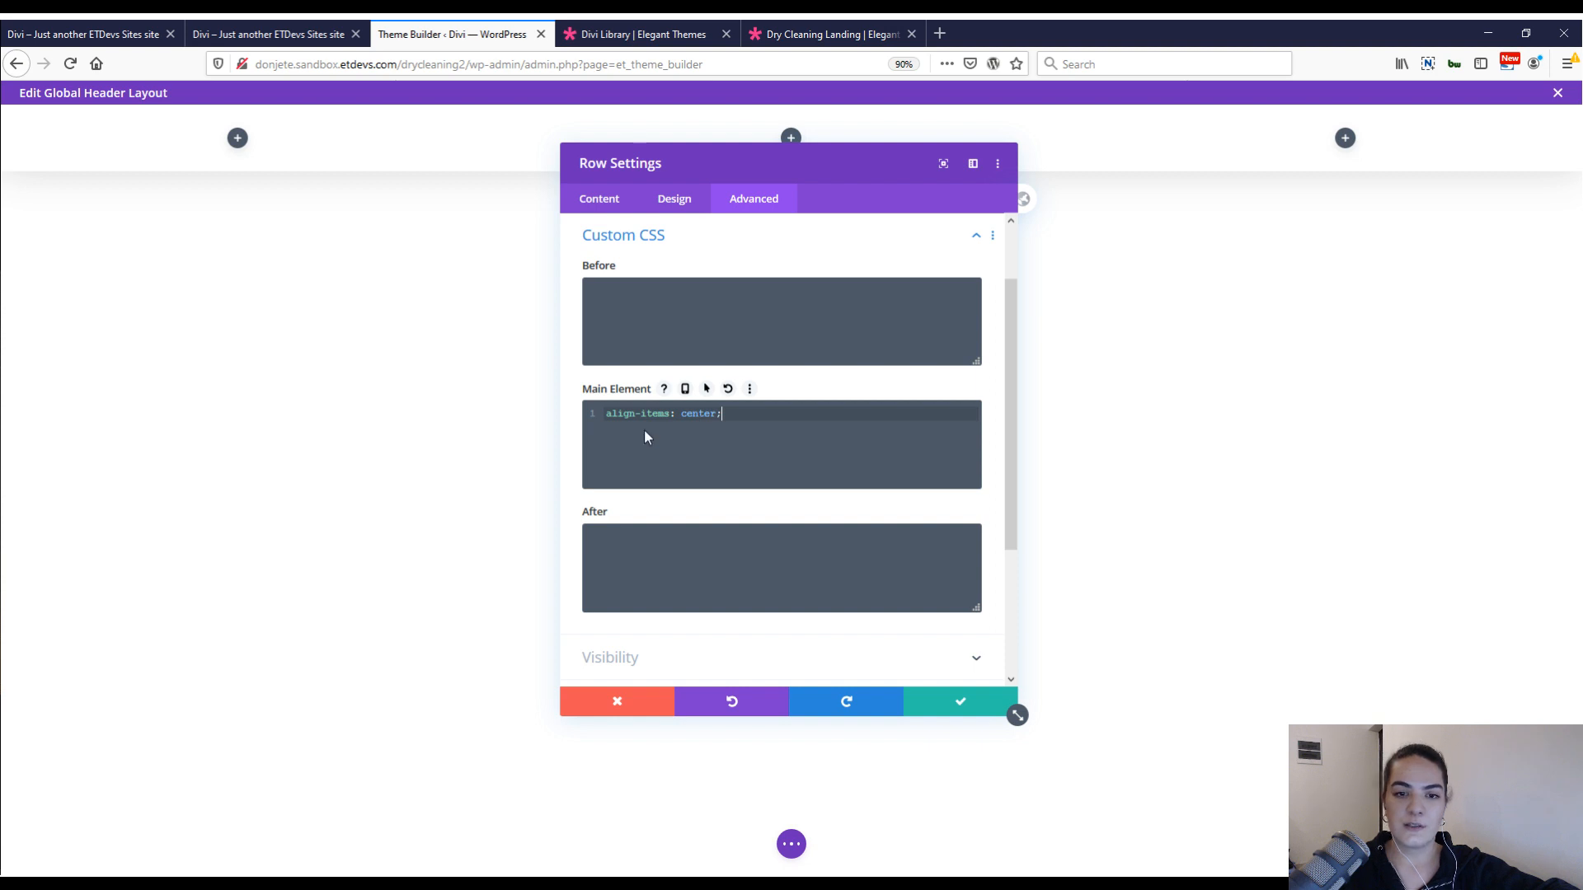
{"action": "left_click", "coordinate": [937, 714]}
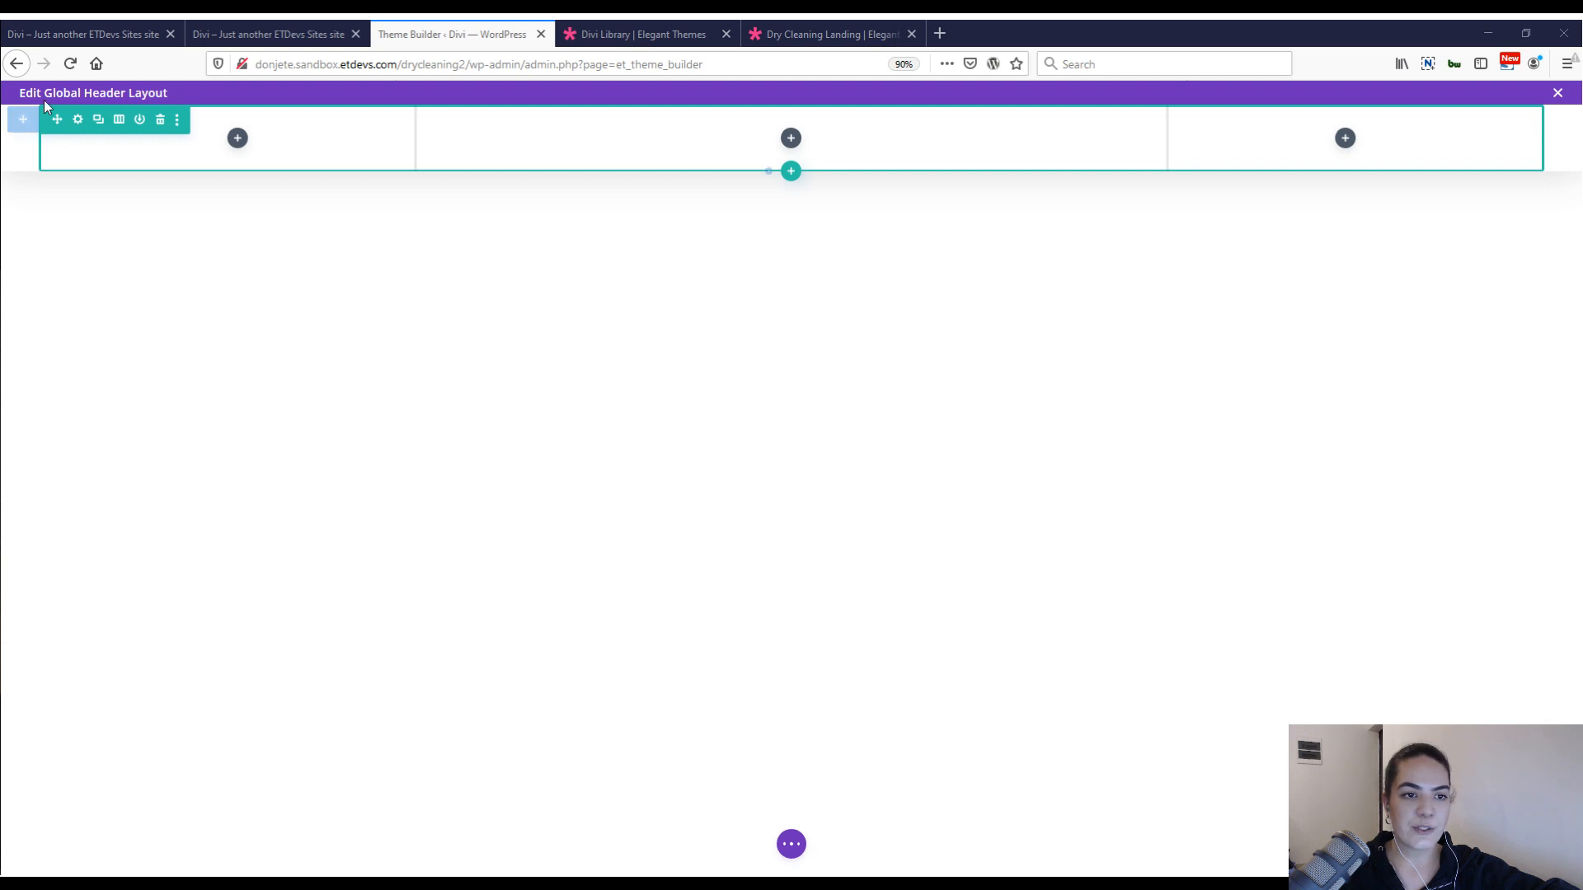
Set the Z index of the row's middle column to 12 in its position settings.
{"action": "left_click", "coordinate": [77, 120]}
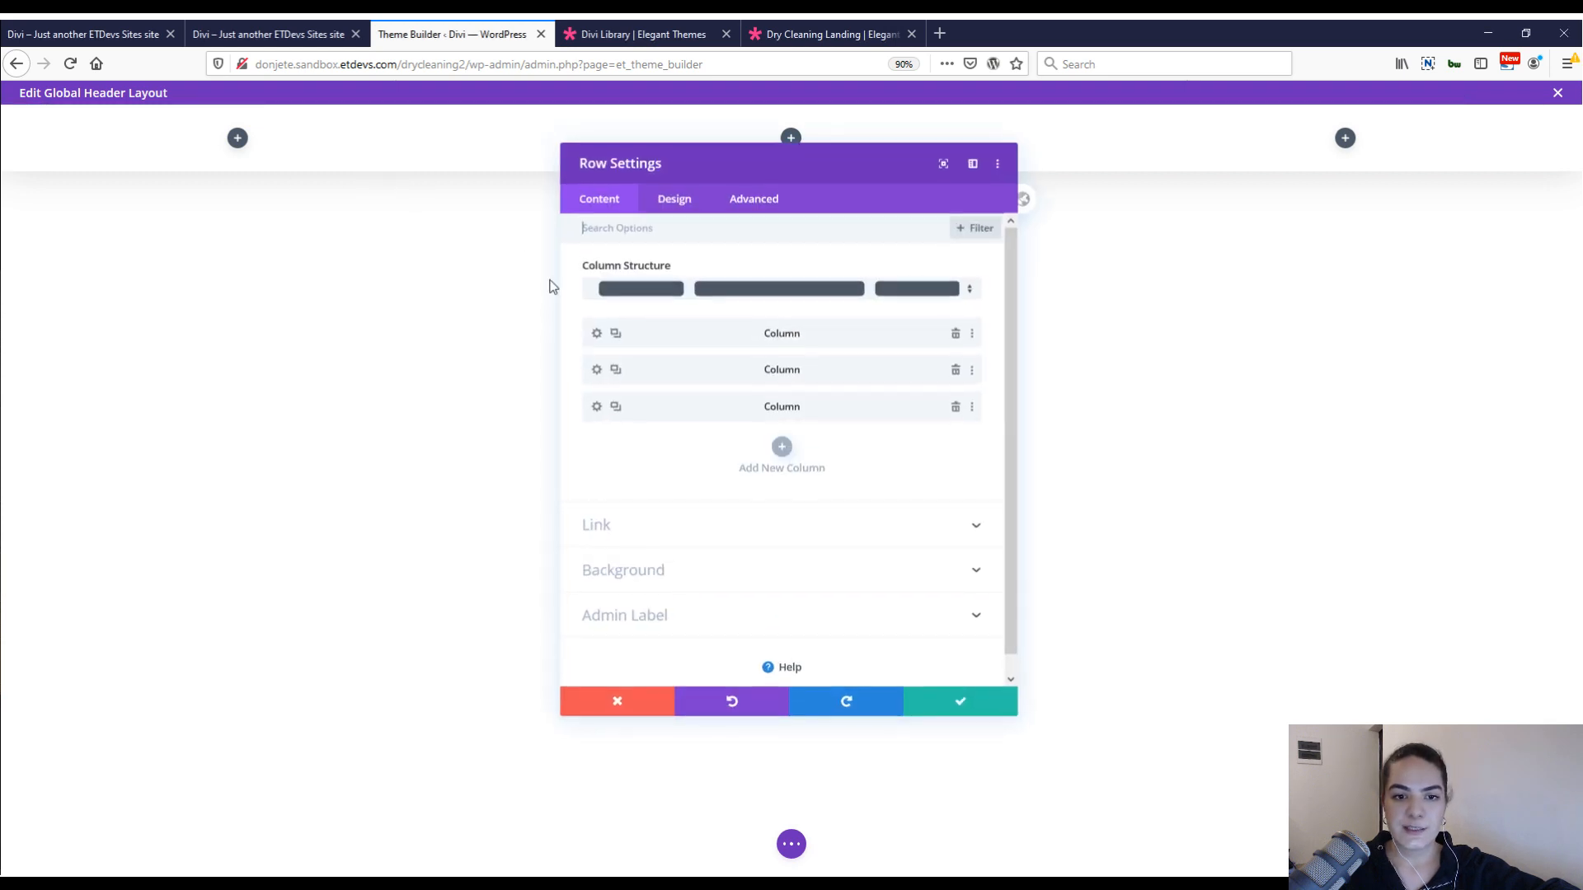
{"action": "left_click", "coordinate": [596, 373]}
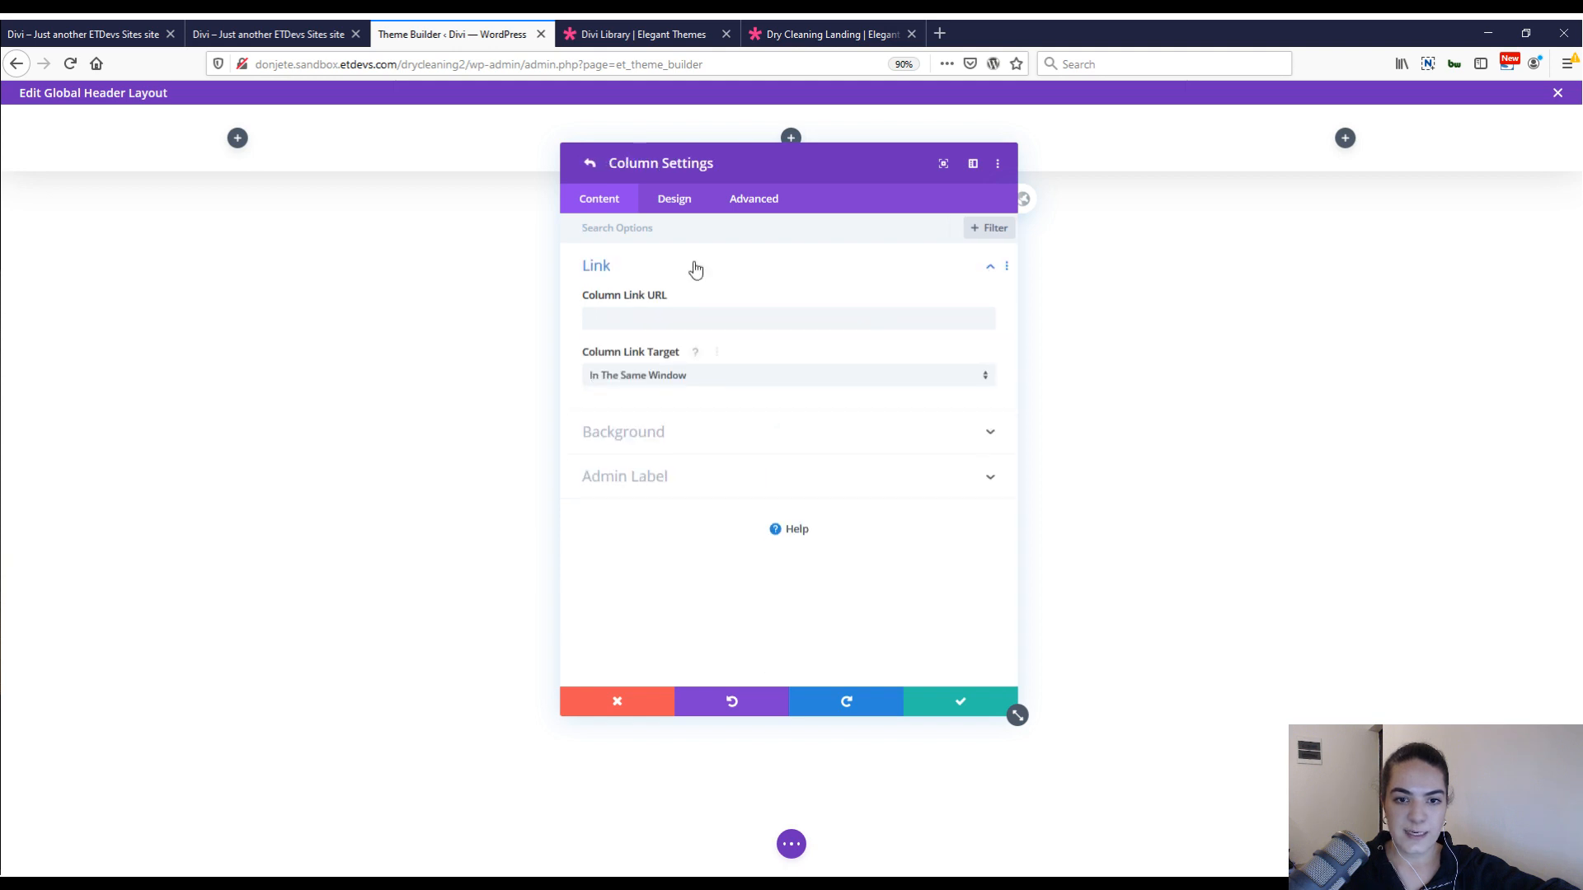
{"action": "left_click", "coordinate": [754, 199]}
{"action": "left_click", "coordinate": [671, 445]}
{"action": "scroll", "coordinate": [777, 545], "scroll_direction": "down", "scroll_amount": 3}
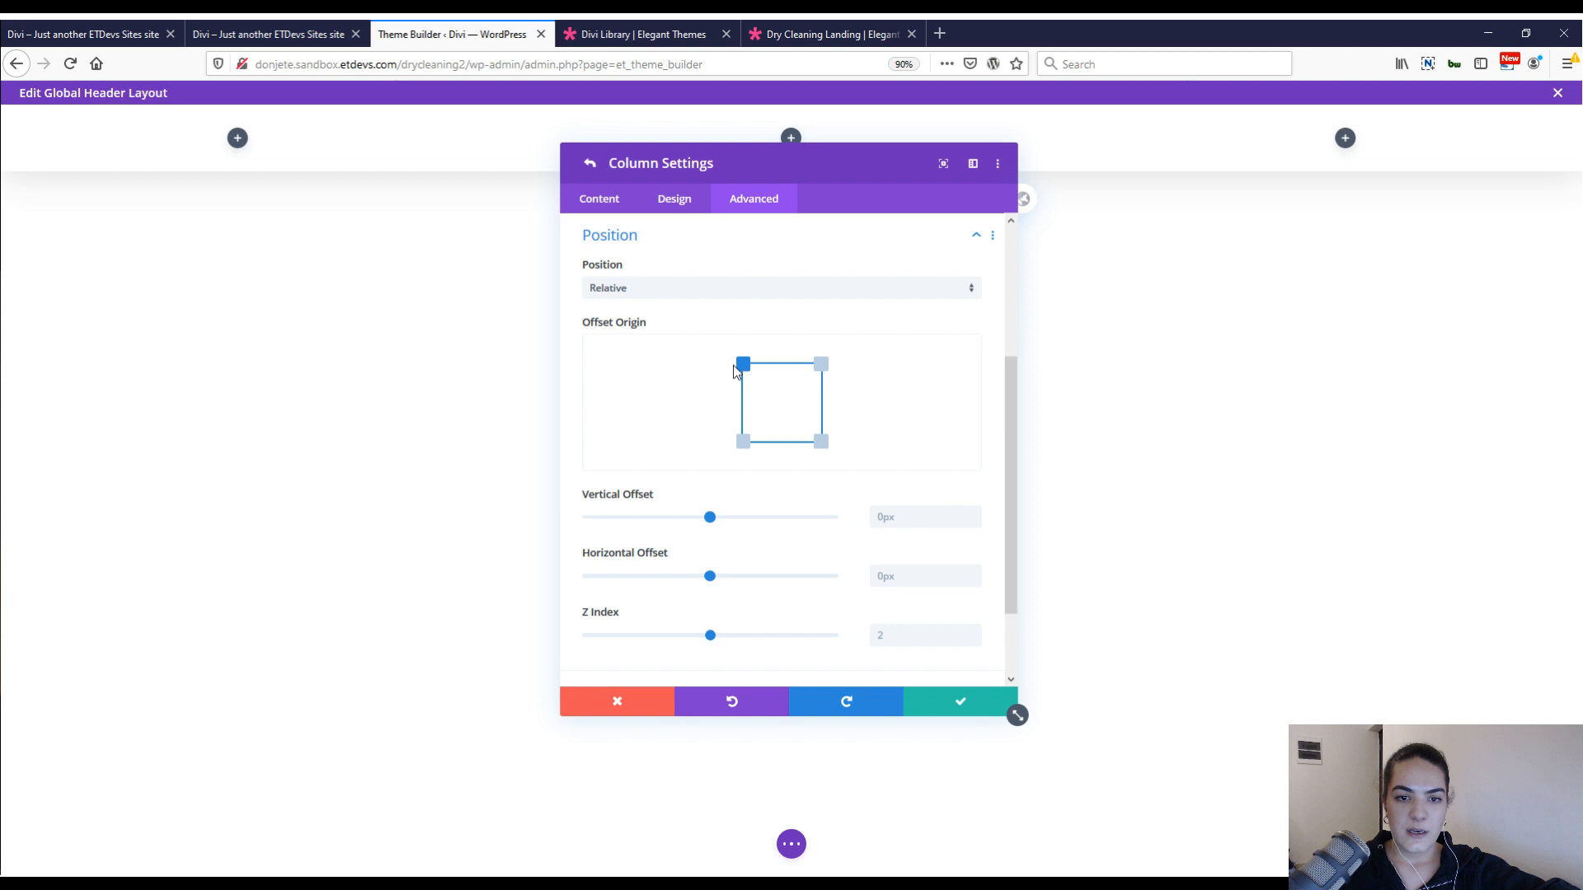
{"action": "left_click", "coordinate": [896, 636]}
{"action": "type", "text": "12"}
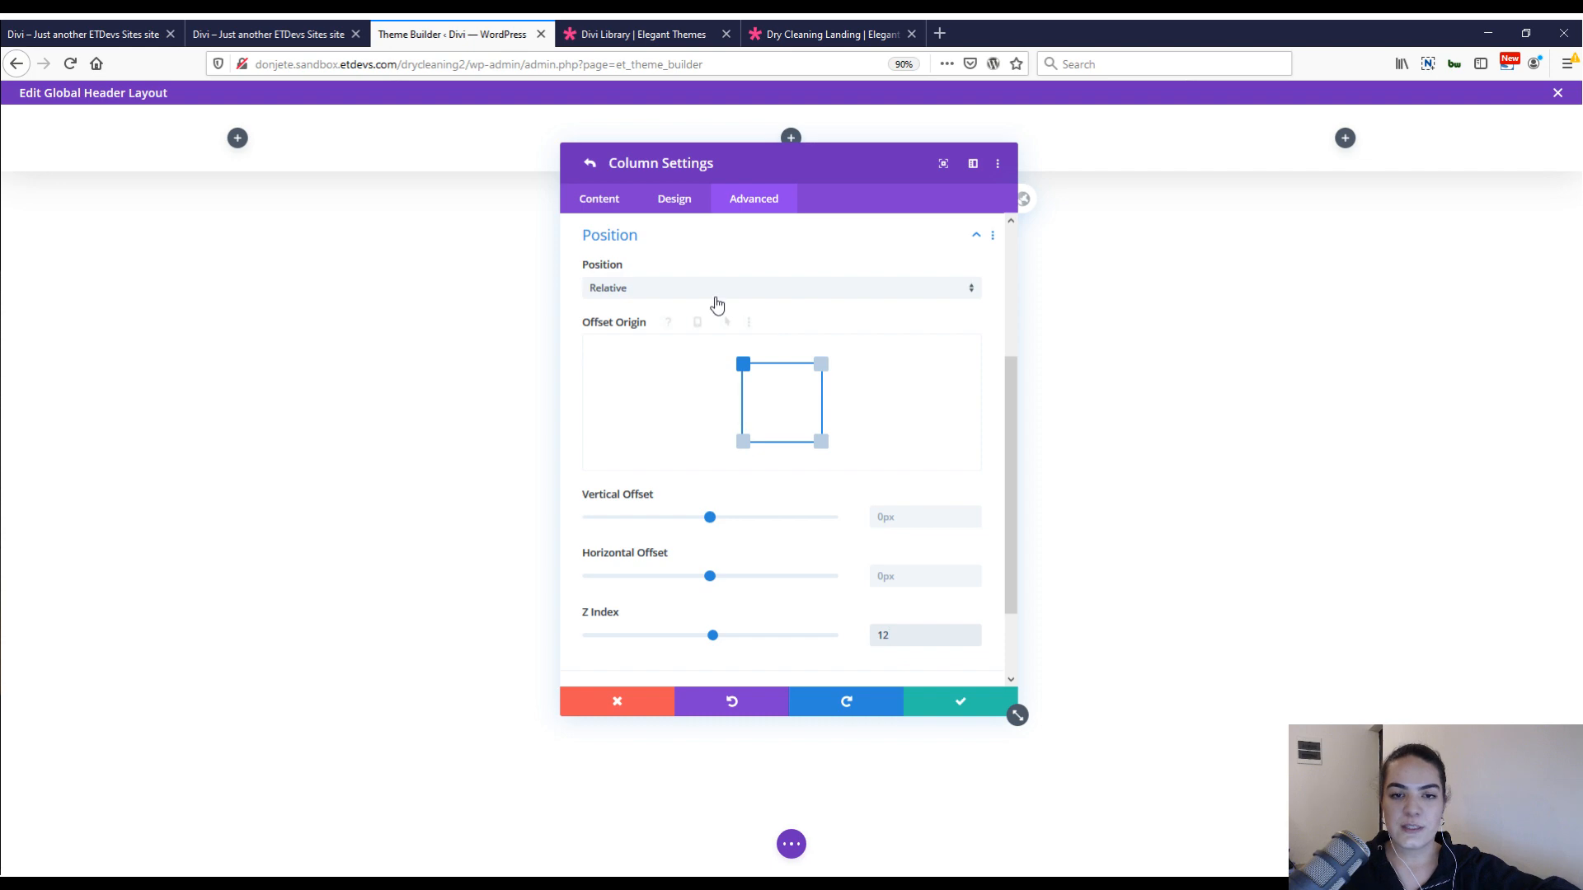
Test how the mobile menu and the Contact us form overlap on the finished dry-cleaning page, compare its desktop header, and return to the Theme Builder.
{"action": "left_click", "coordinate": [330, 29]}
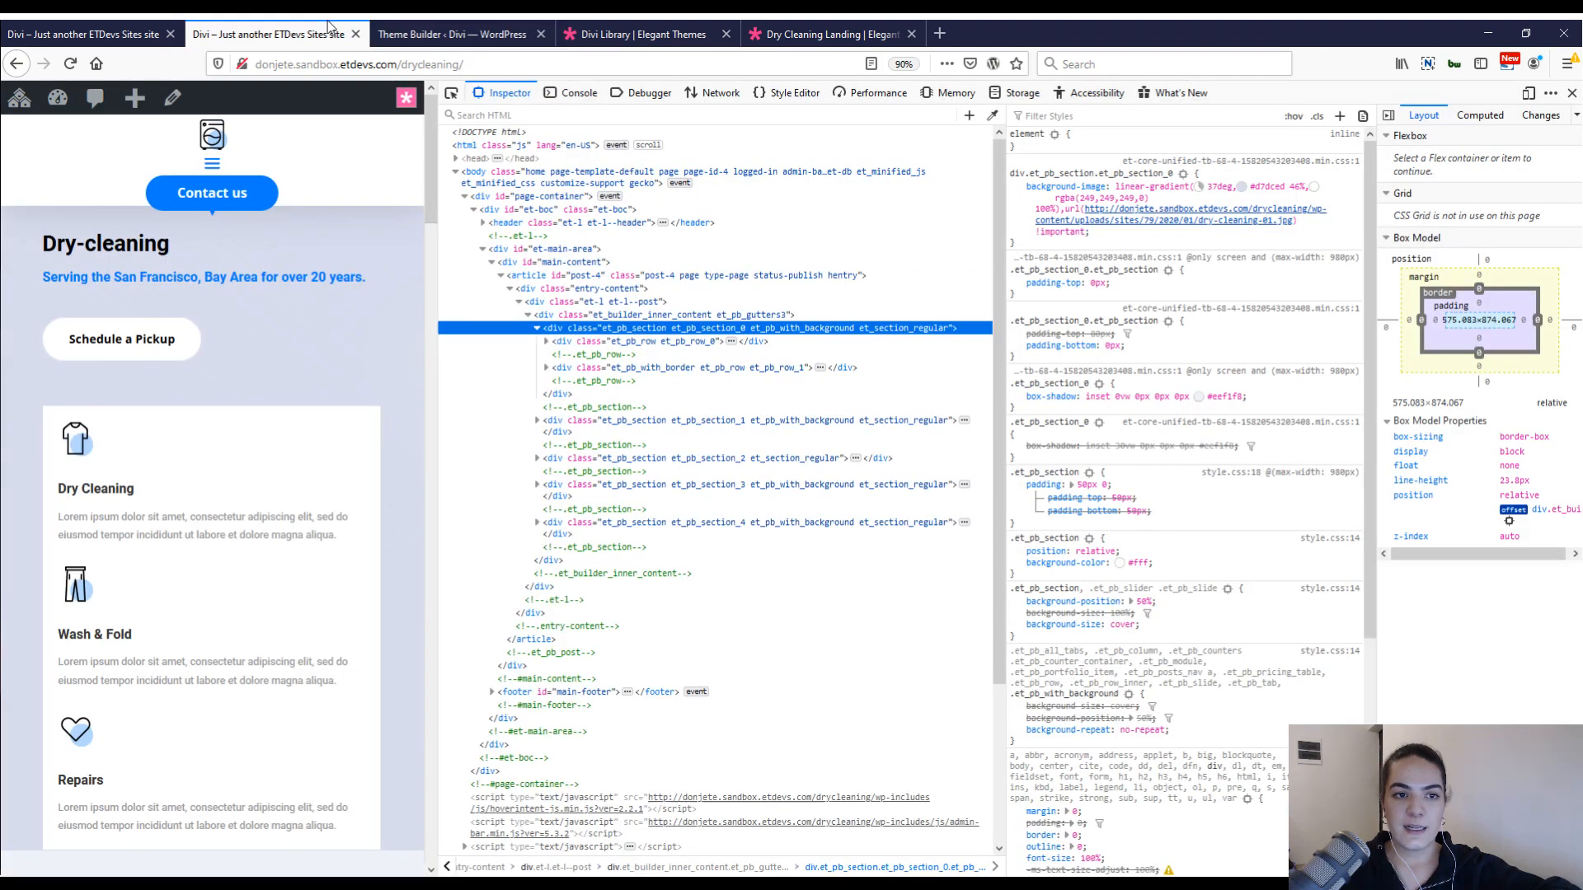
{"action": "left_click", "coordinate": [213, 166]}
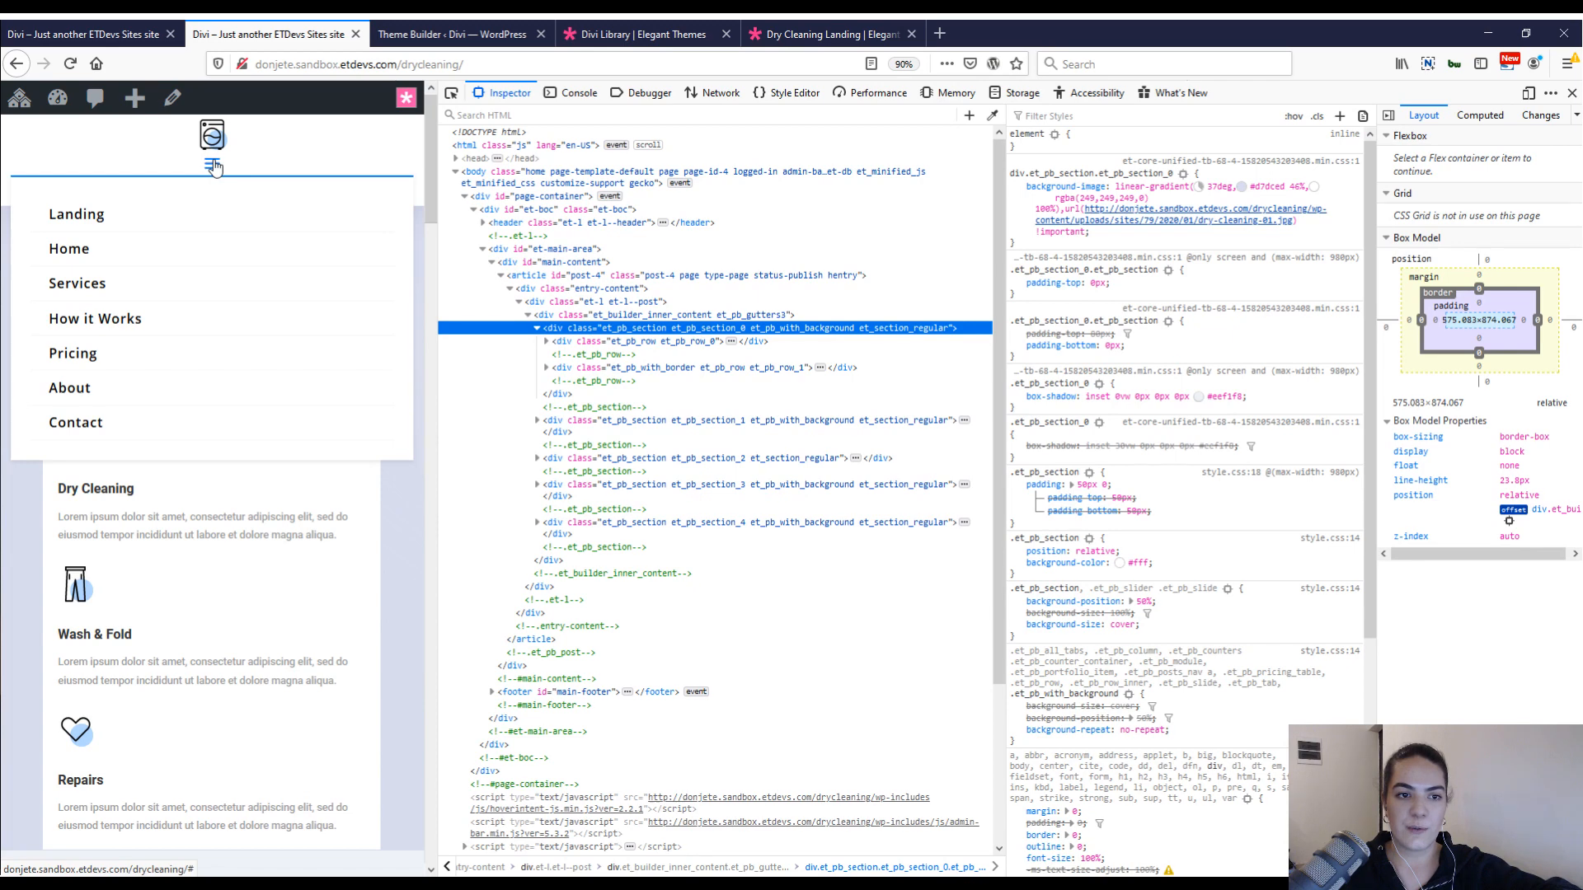
{"action": "left_click", "coordinate": [213, 166]}
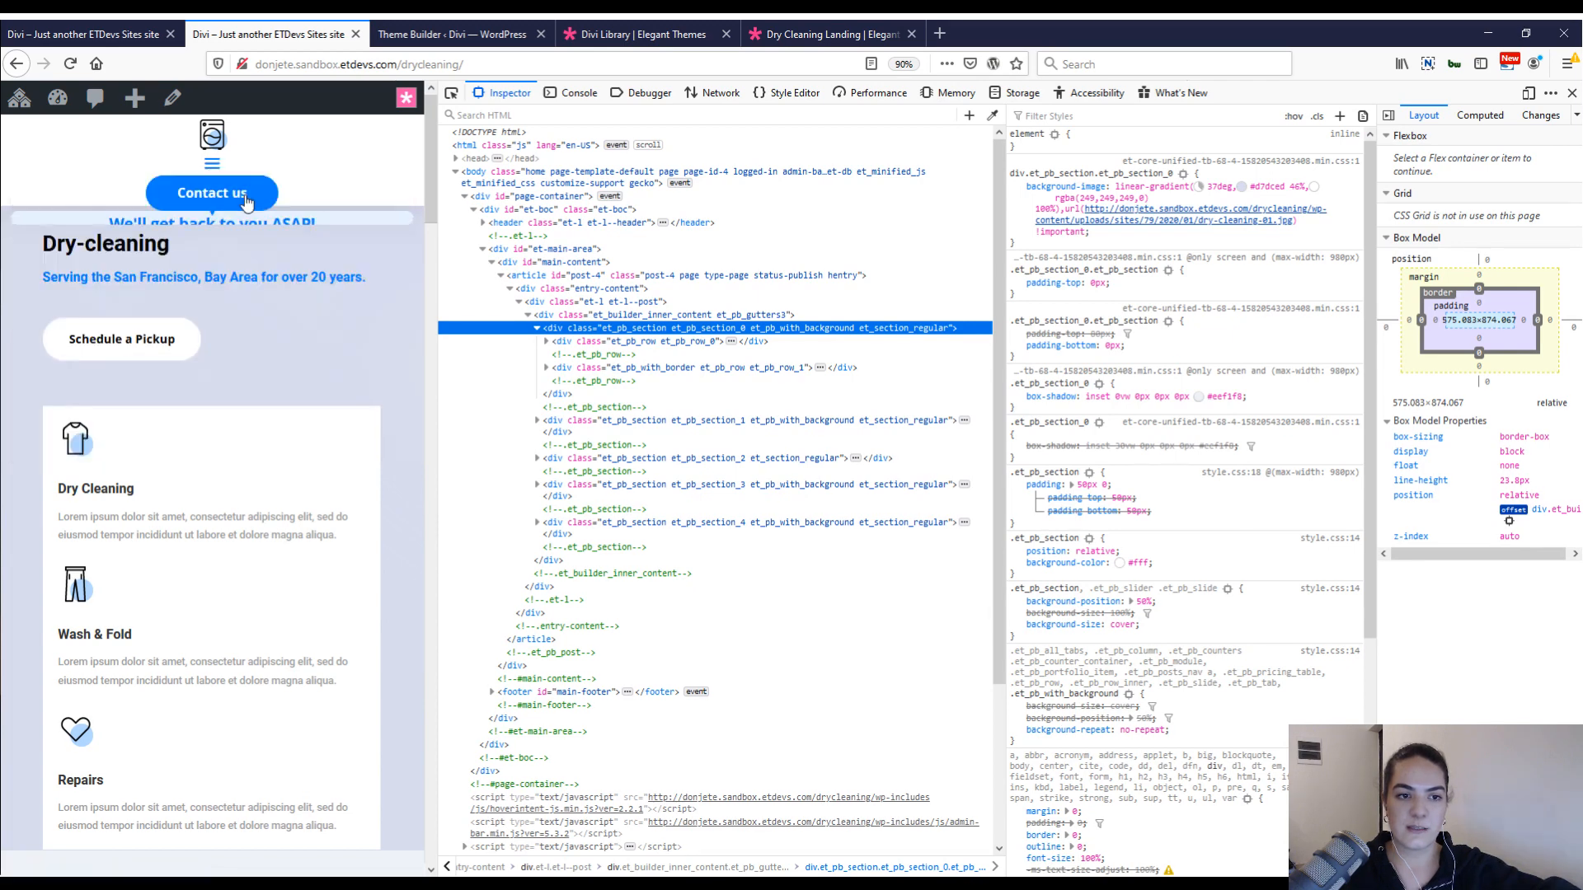
{"action": "left_click", "coordinate": [239, 195]}
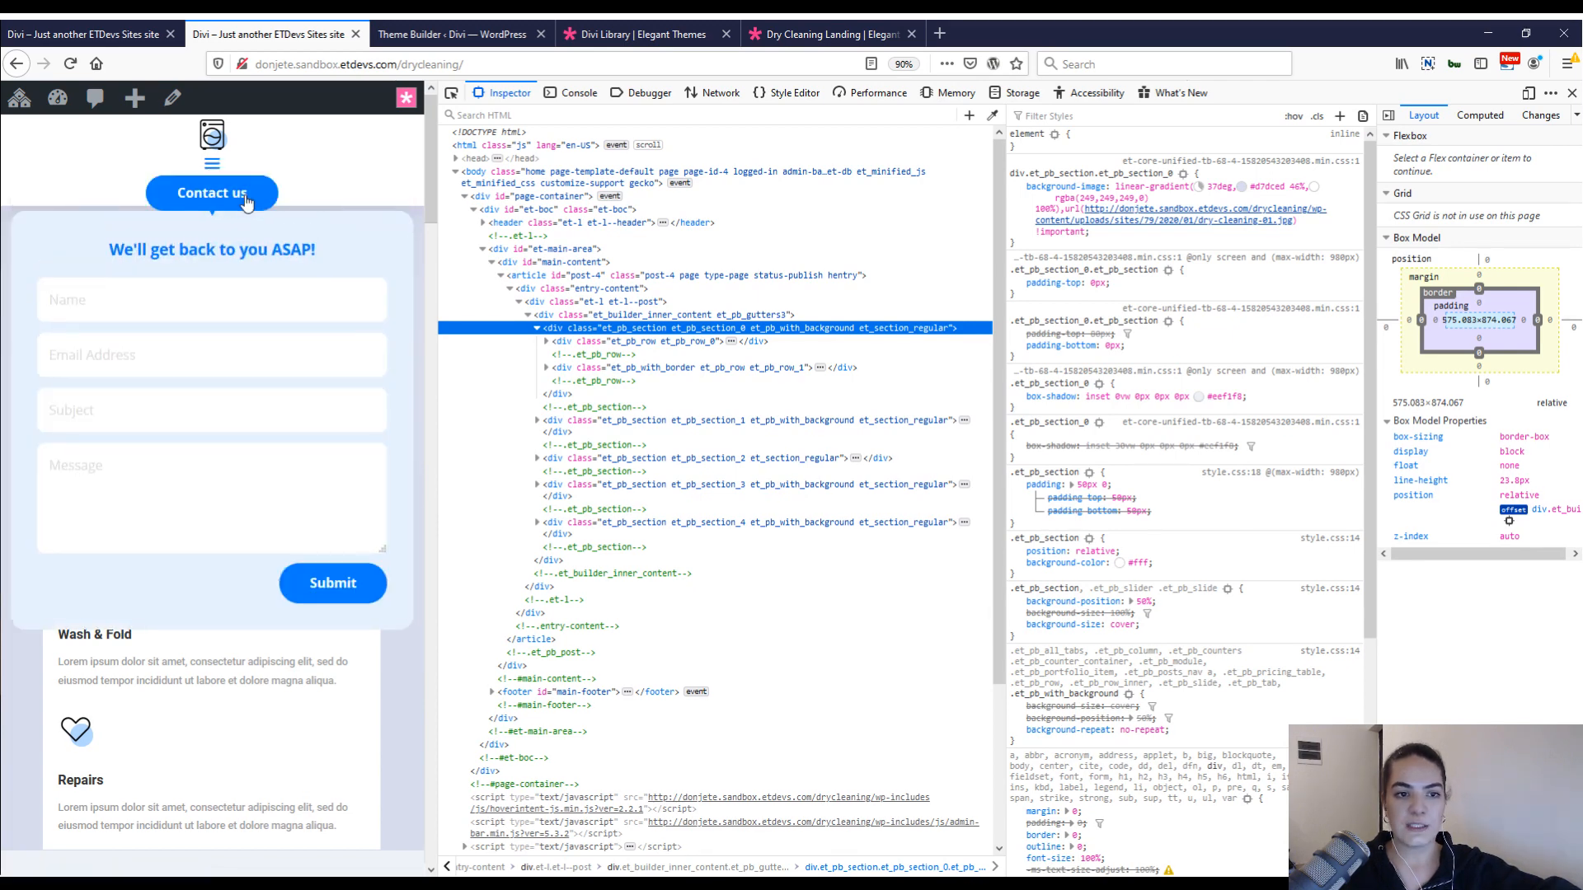
{"action": "left_click", "coordinate": [212, 165]}
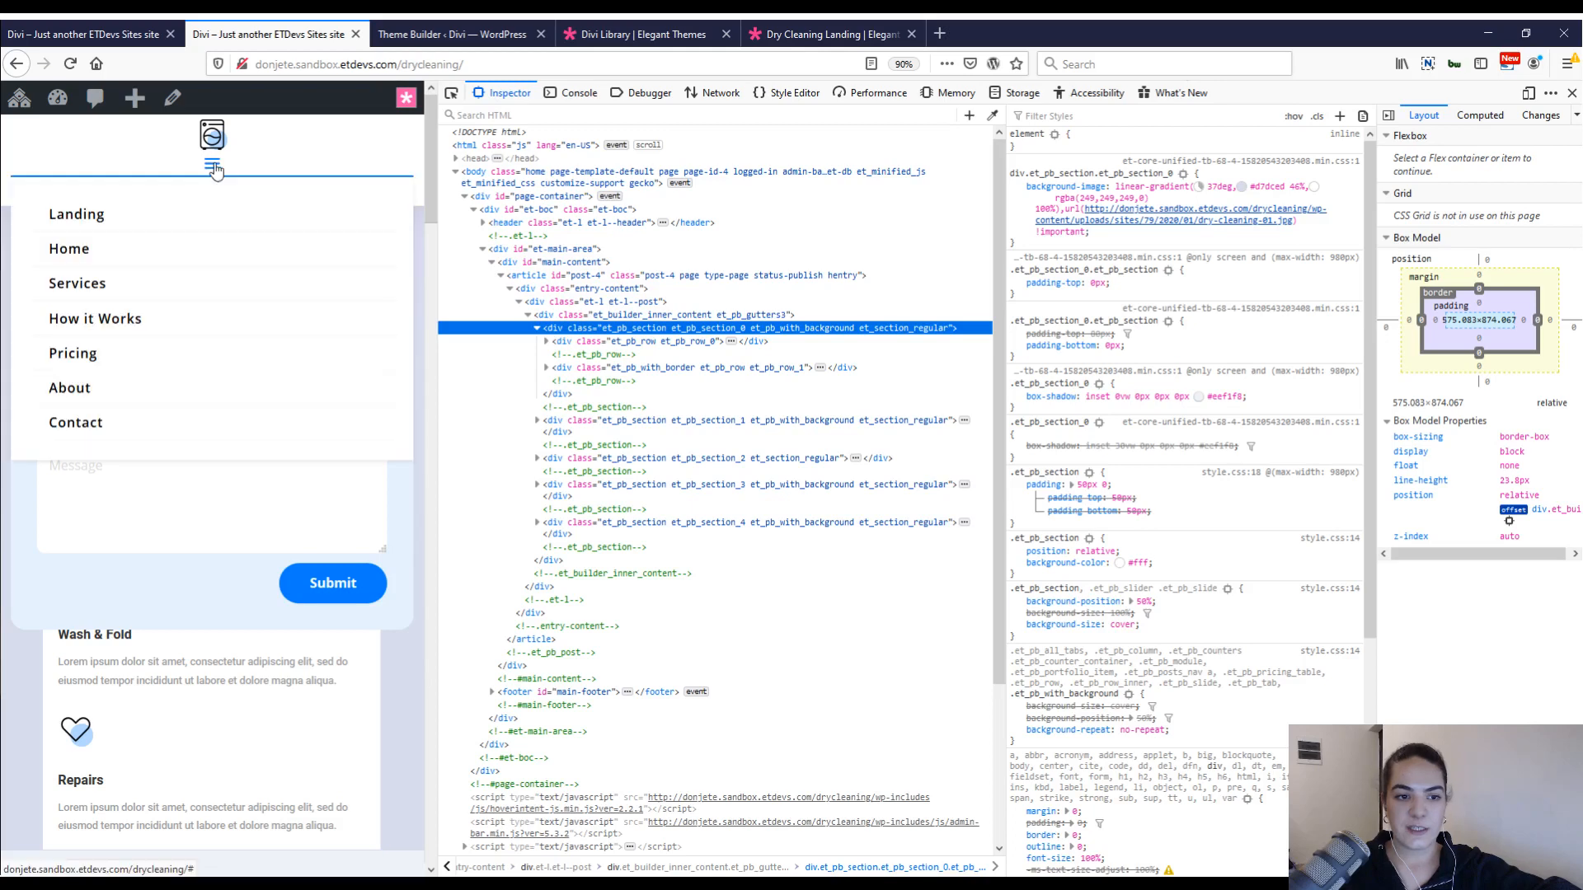
{"action": "left_click", "coordinate": [211, 166]}
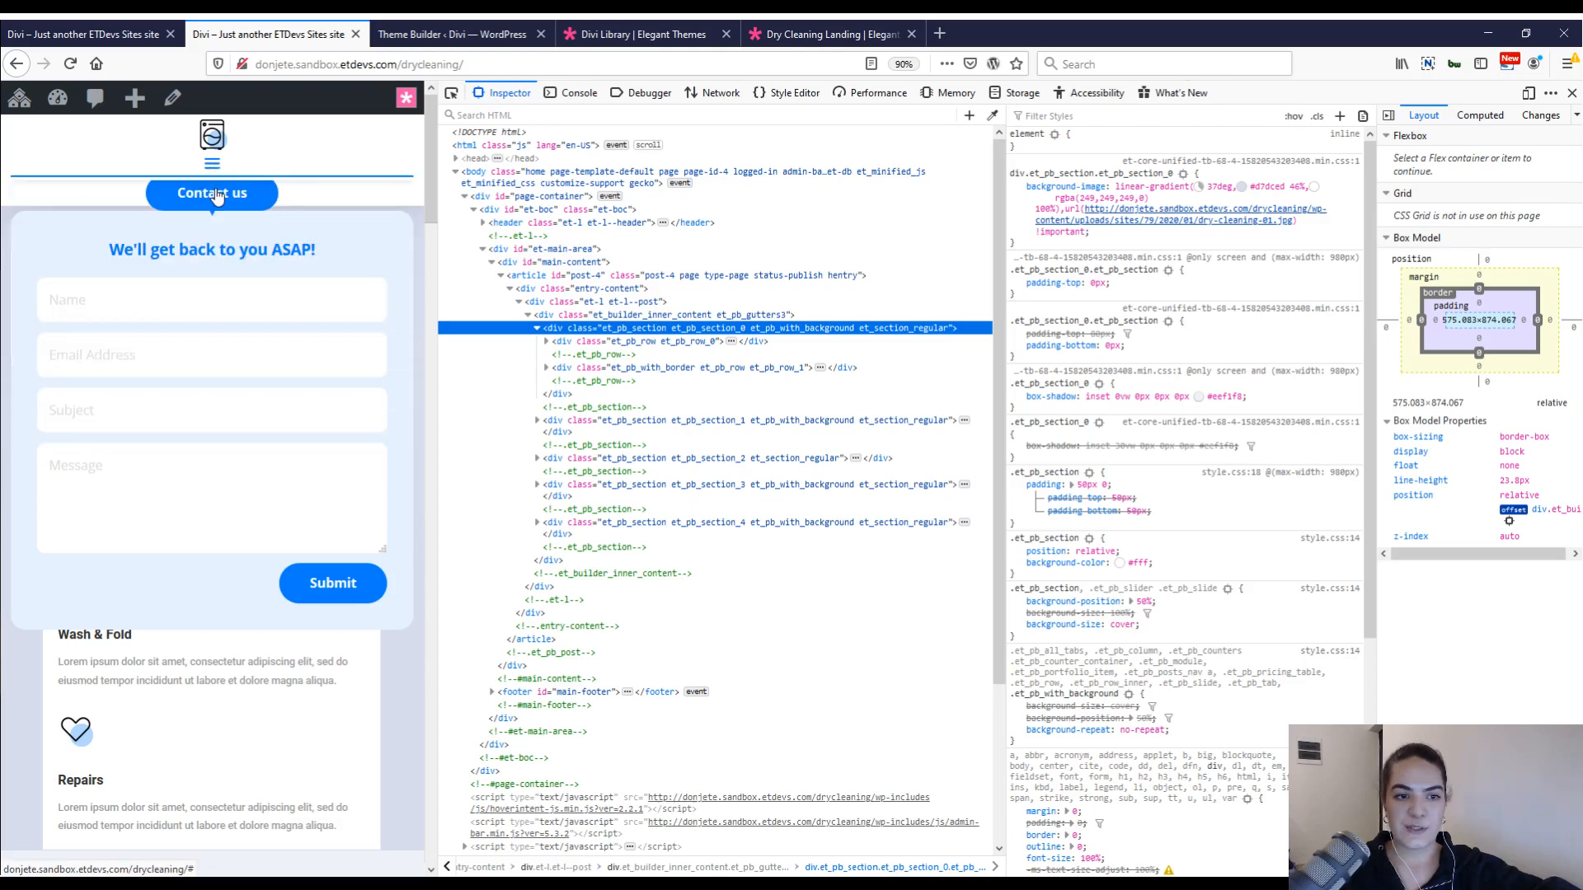
{"action": "left_click", "coordinate": [217, 194]}
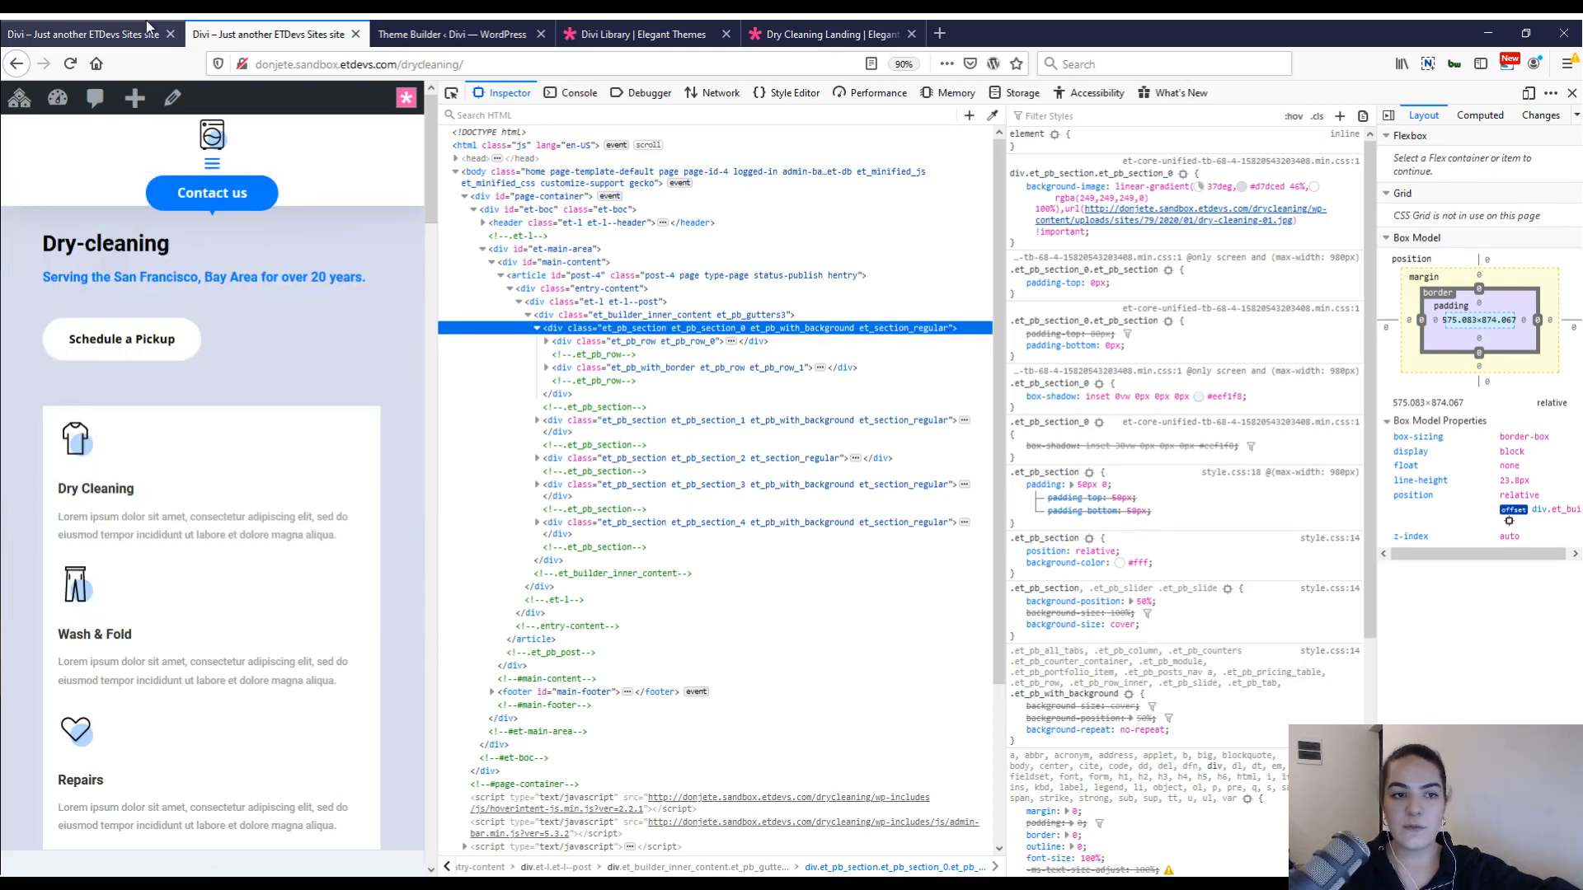
{"action": "left_click", "coordinate": [146, 20]}
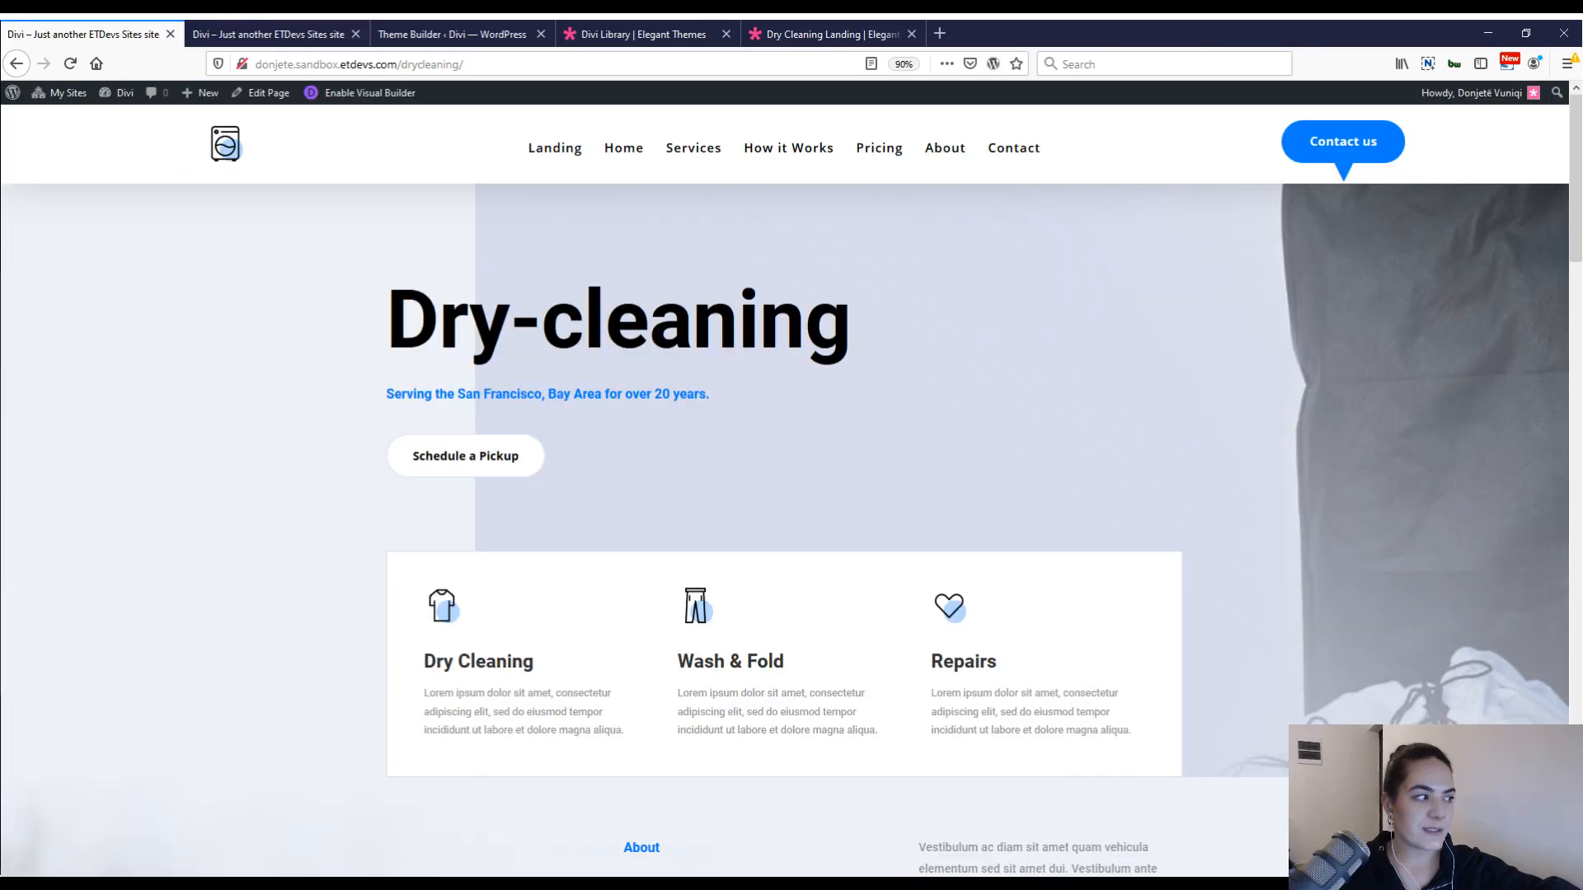
{"action": "left_click", "coordinate": [346, 29]}
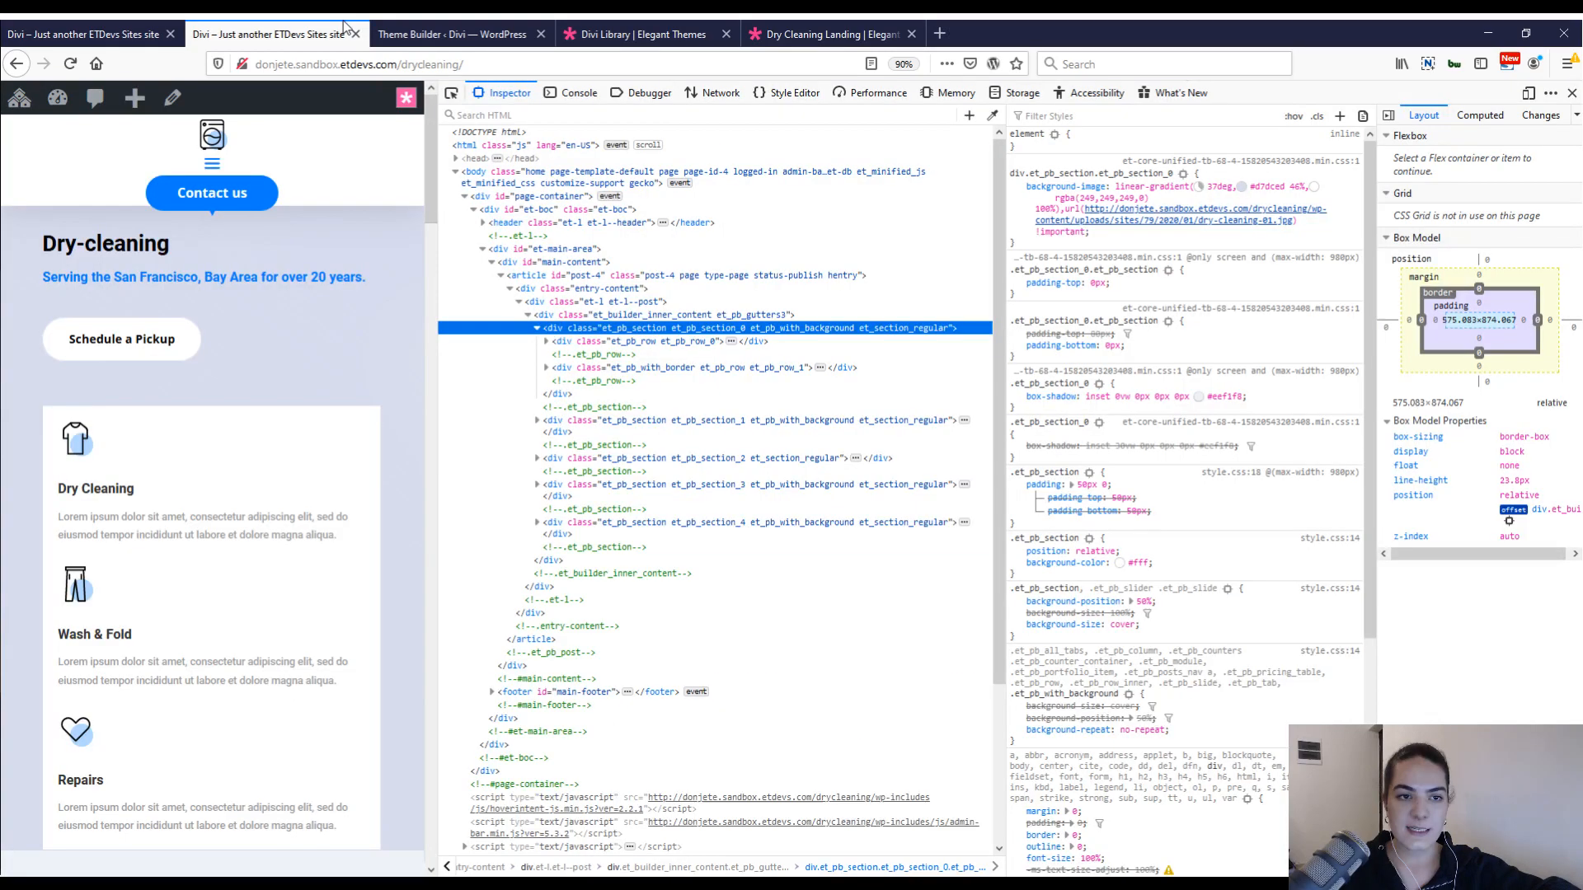
{"action": "left_click", "coordinate": [388, 34]}
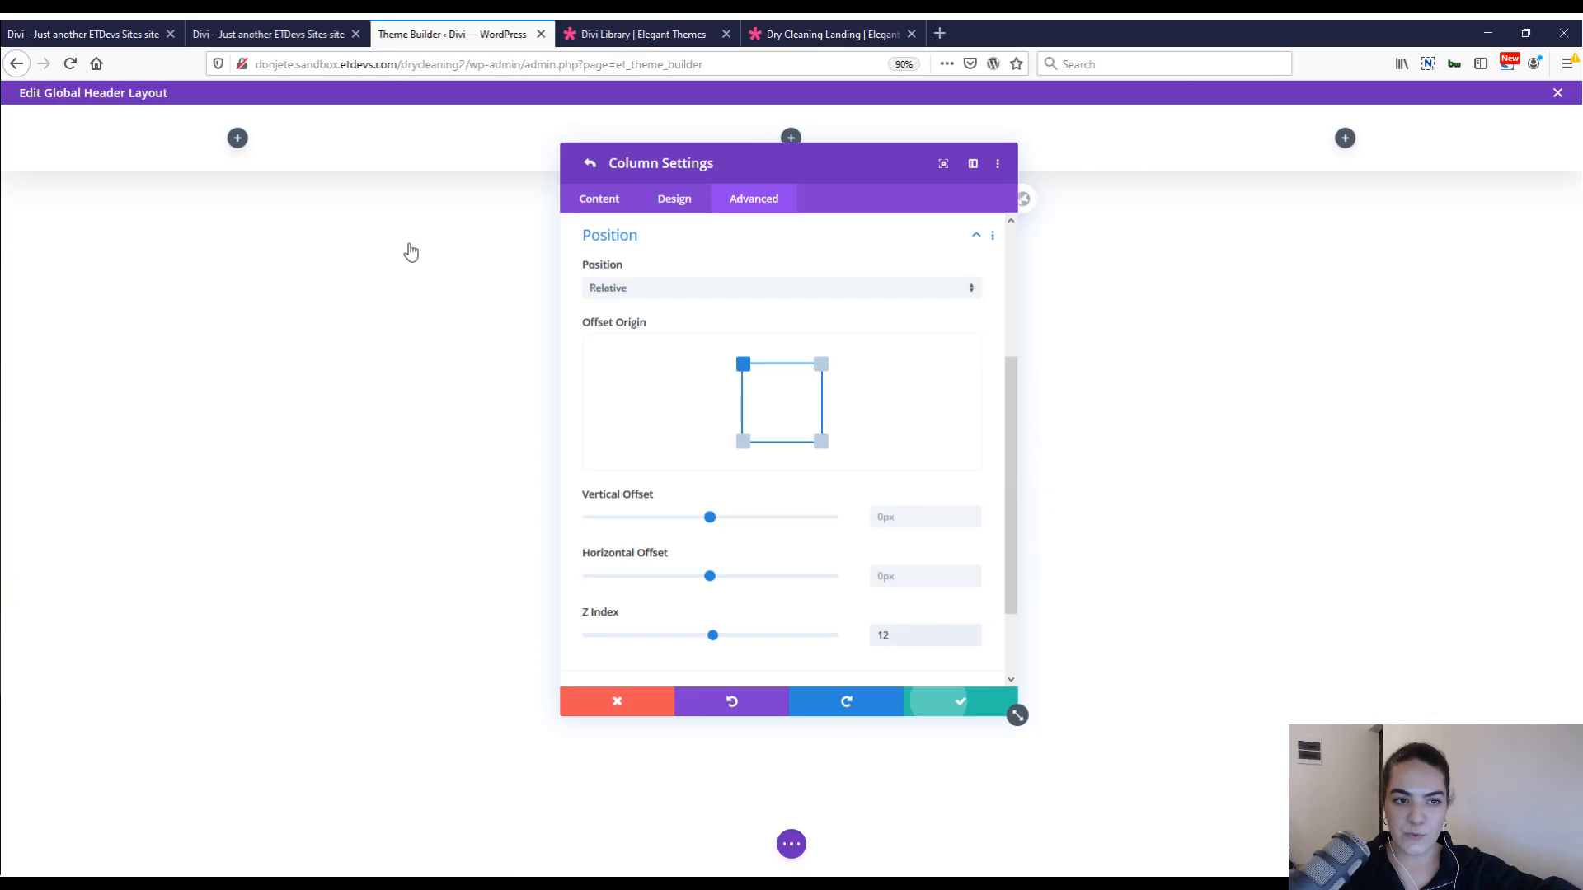
Save the column settings and insert an Image module with the heart icon dry-cleaning-icon-11.png from the media library into the first column.
{"action": "left_click", "coordinate": [801, 848]}
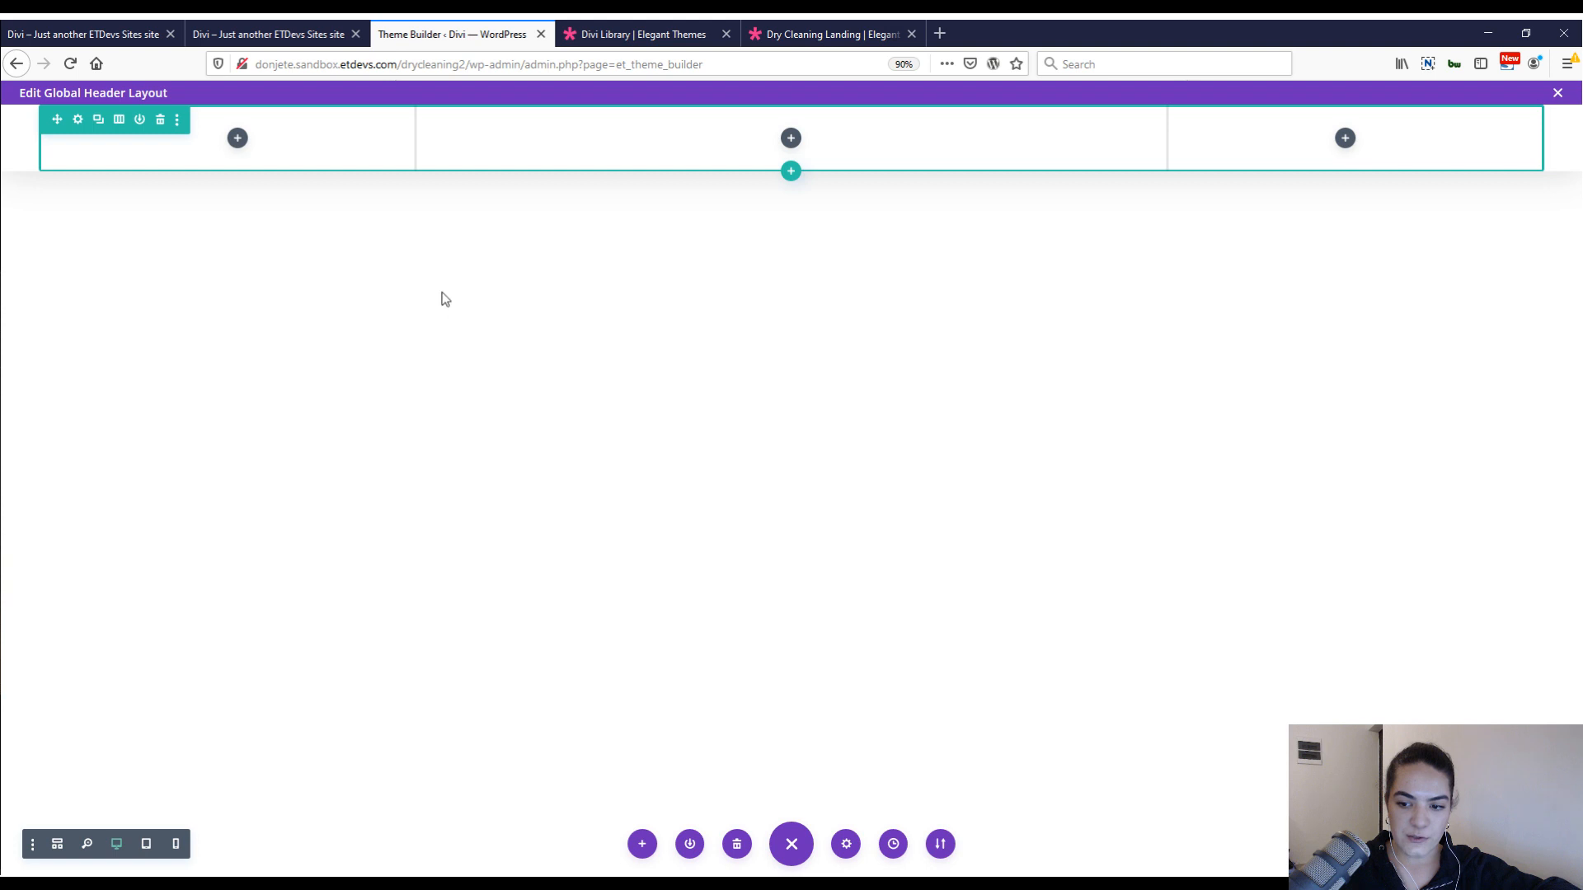
{"action": "left_click", "coordinate": [238, 138]}
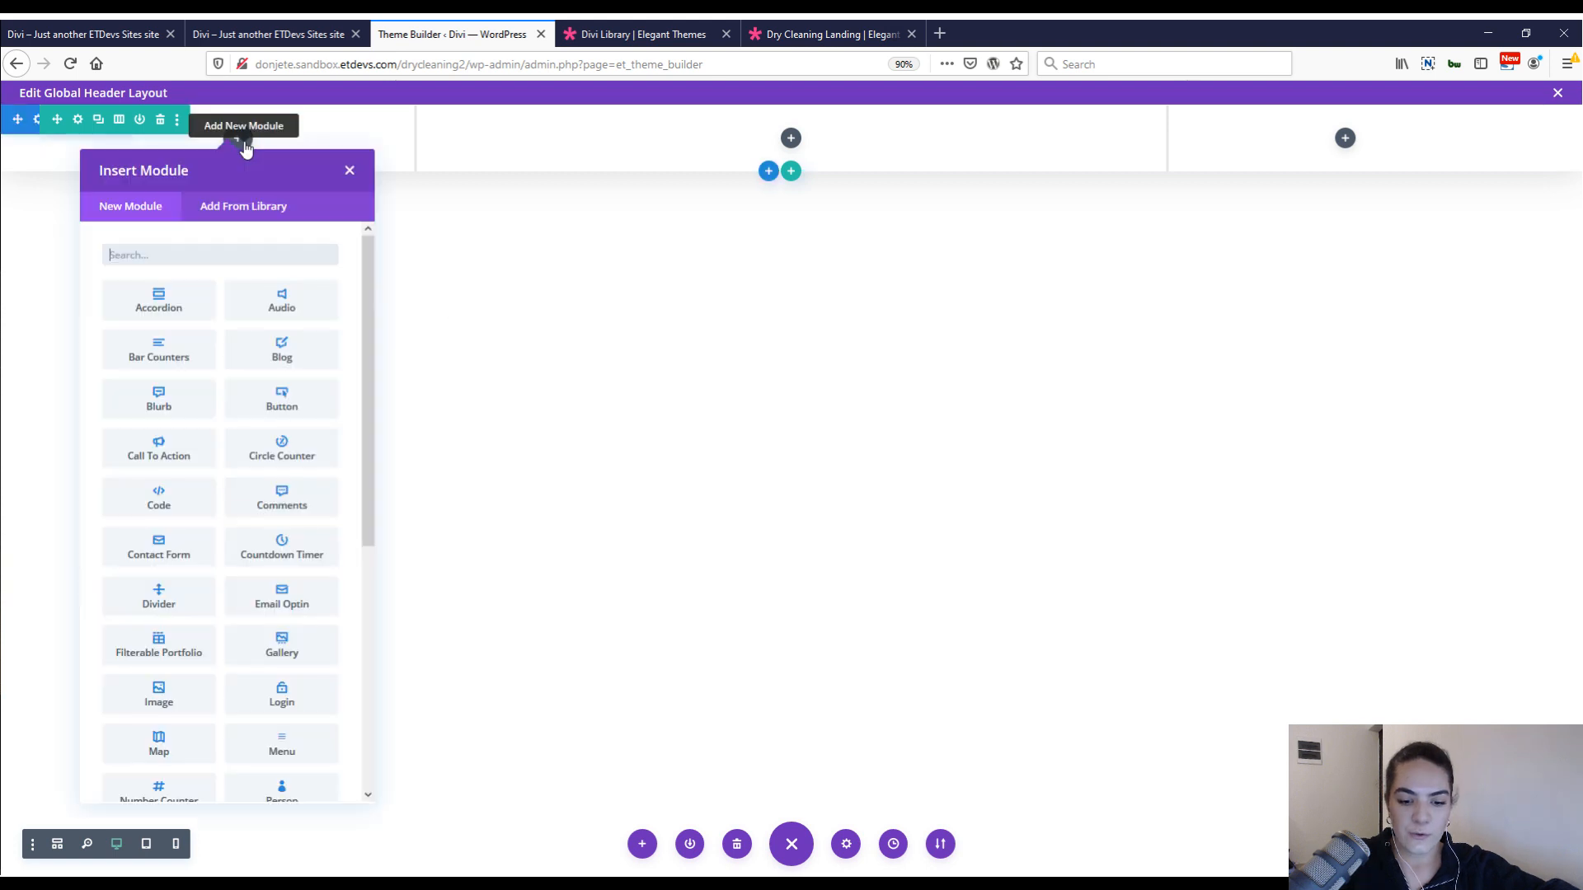
{"action": "type", "text": "ima"}
{"action": "key", "text": "Return"}
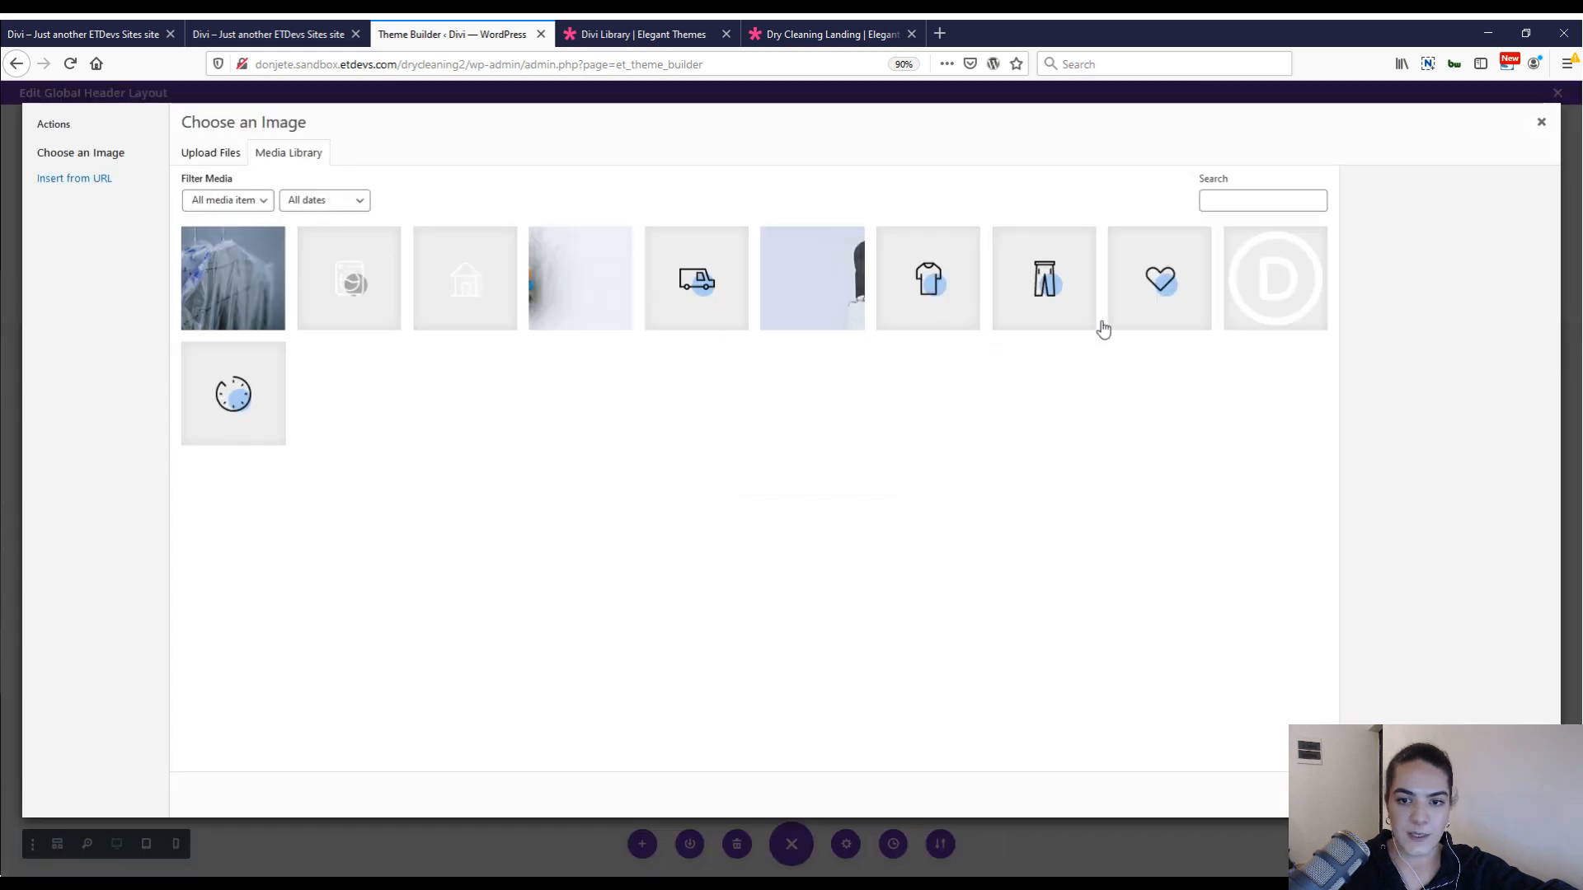
{"action": "left_click", "coordinate": [1150, 301]}
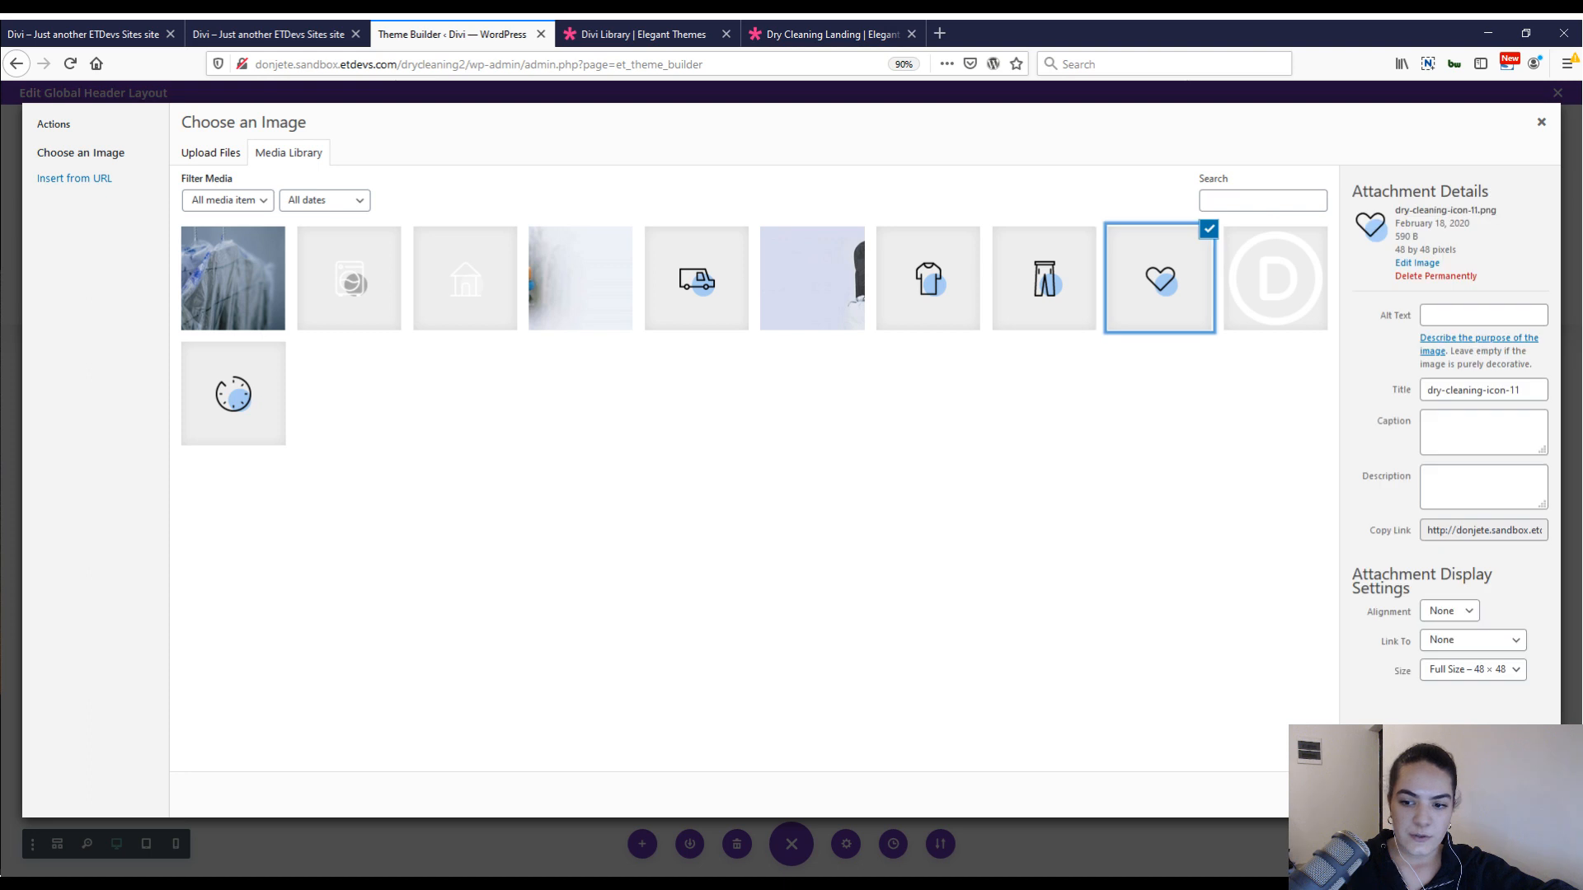
{"action": "left_click", "coordinate": [1502, 794]}
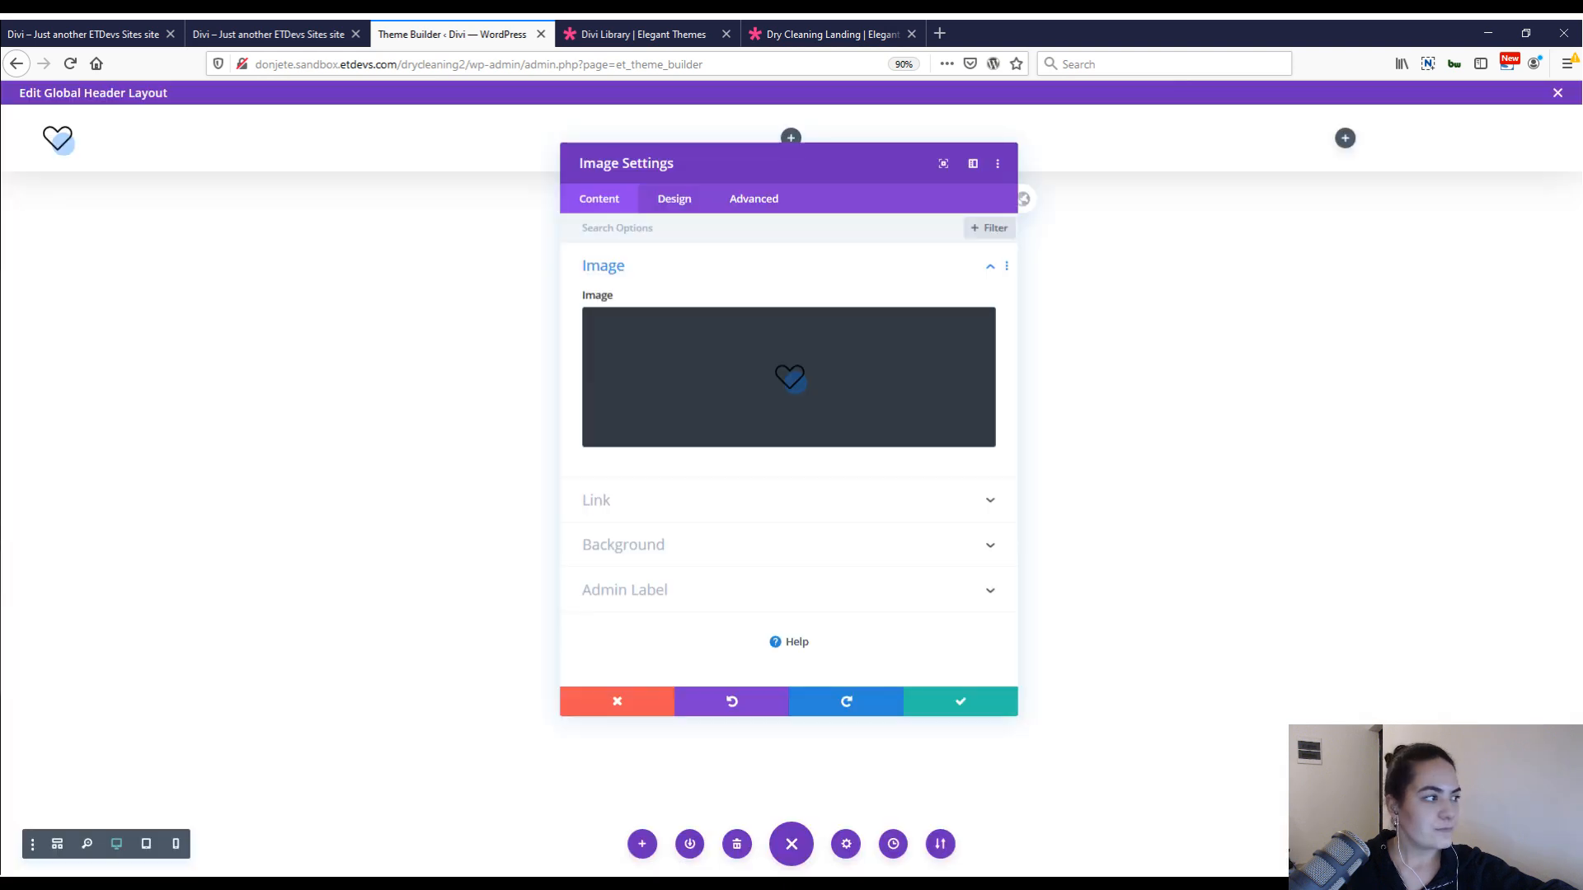
Center the image and paste the copied sizing styles to give it a responsive width of 3vw on desktop.
{"action": "left_click", "coordinate": [674, 198]}
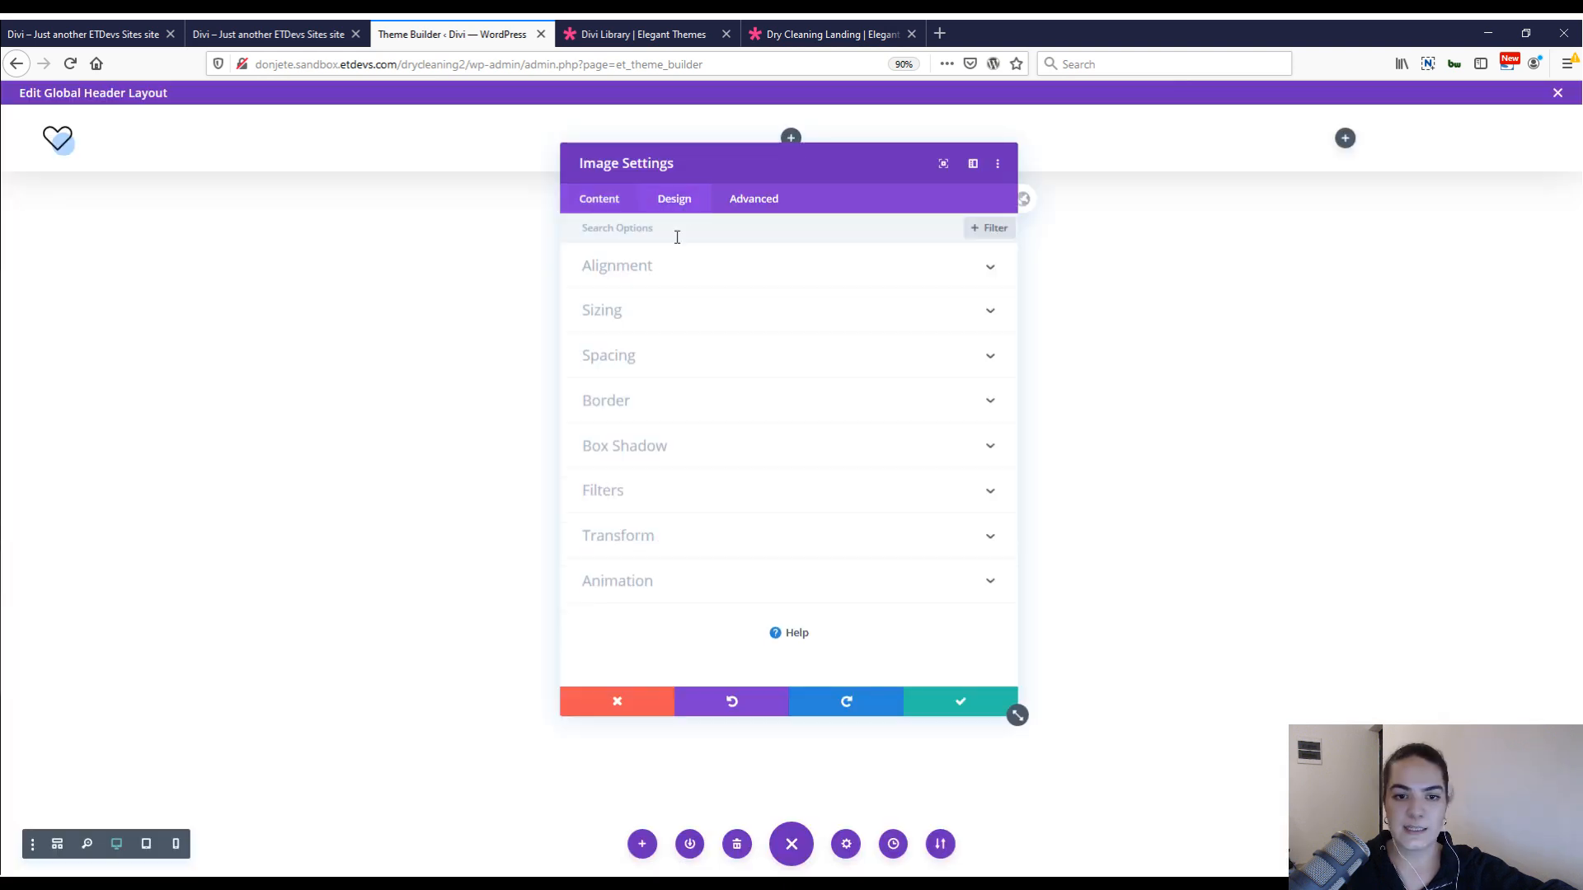
{"action": "left_click", "coordinate": [666, 267]}
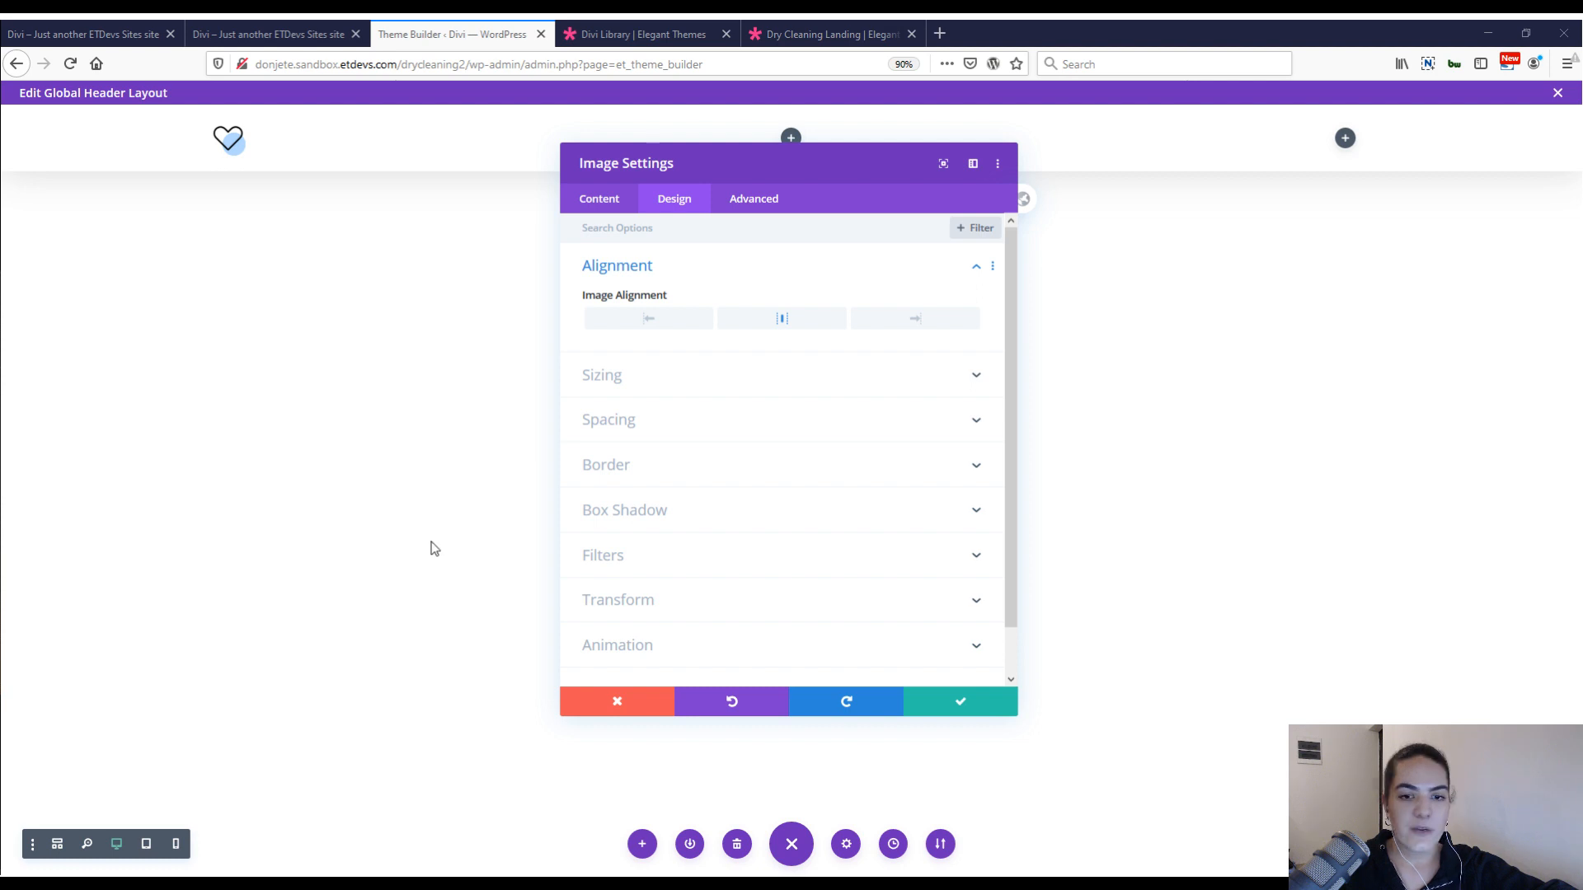
{"action": "left_click", "coordinate": [610, 375]}
{"action": "right_click", "coordinate": [672, 261]}
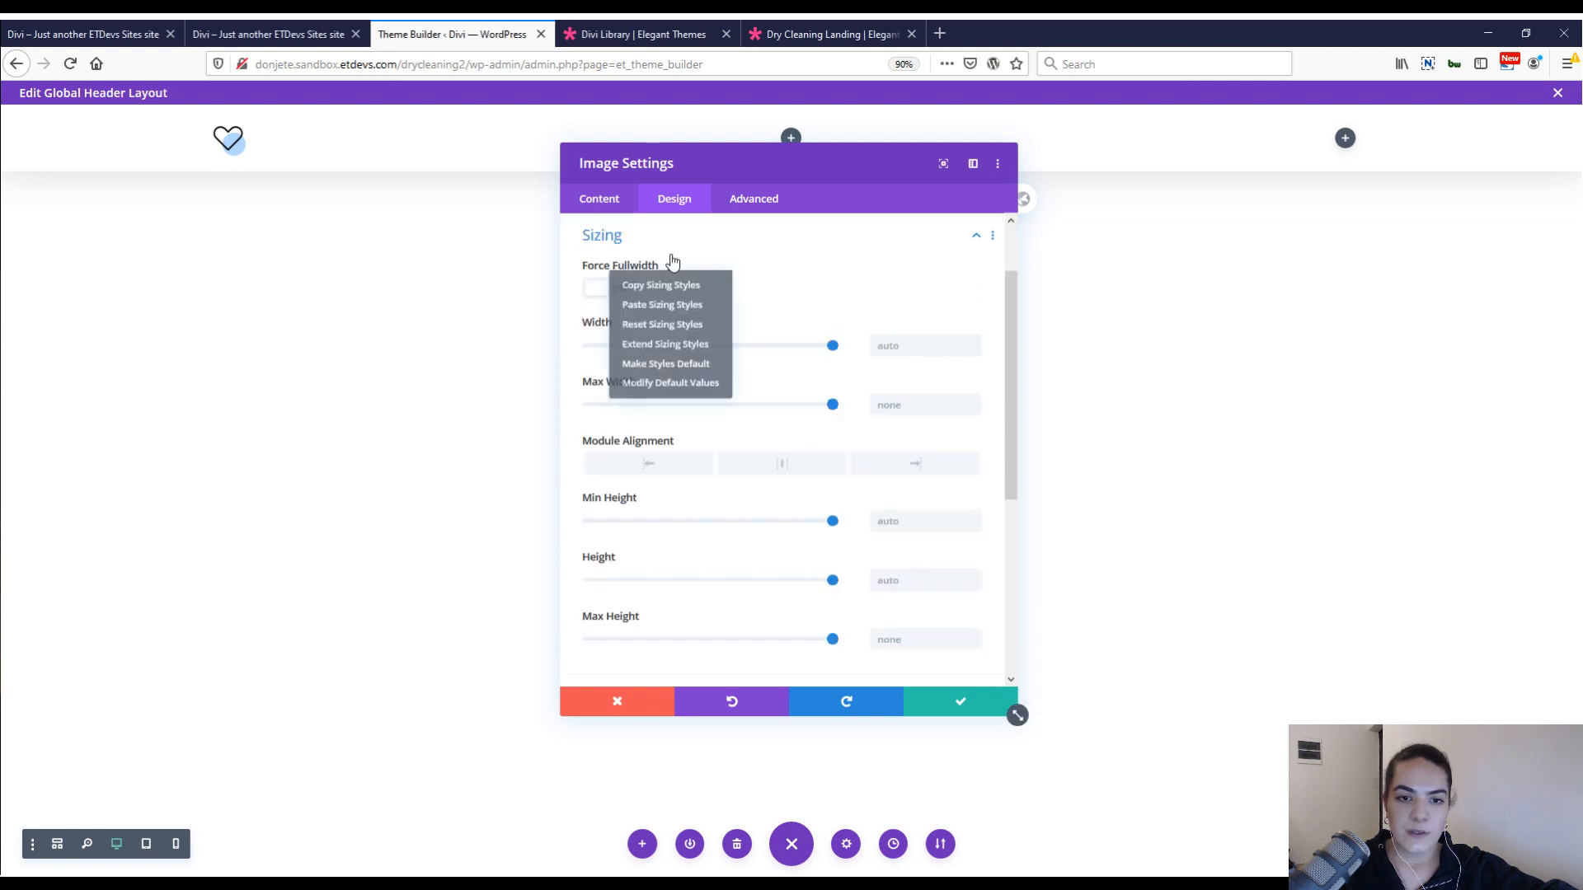
{"action": "left_click", "coordinate": [662, 304]}
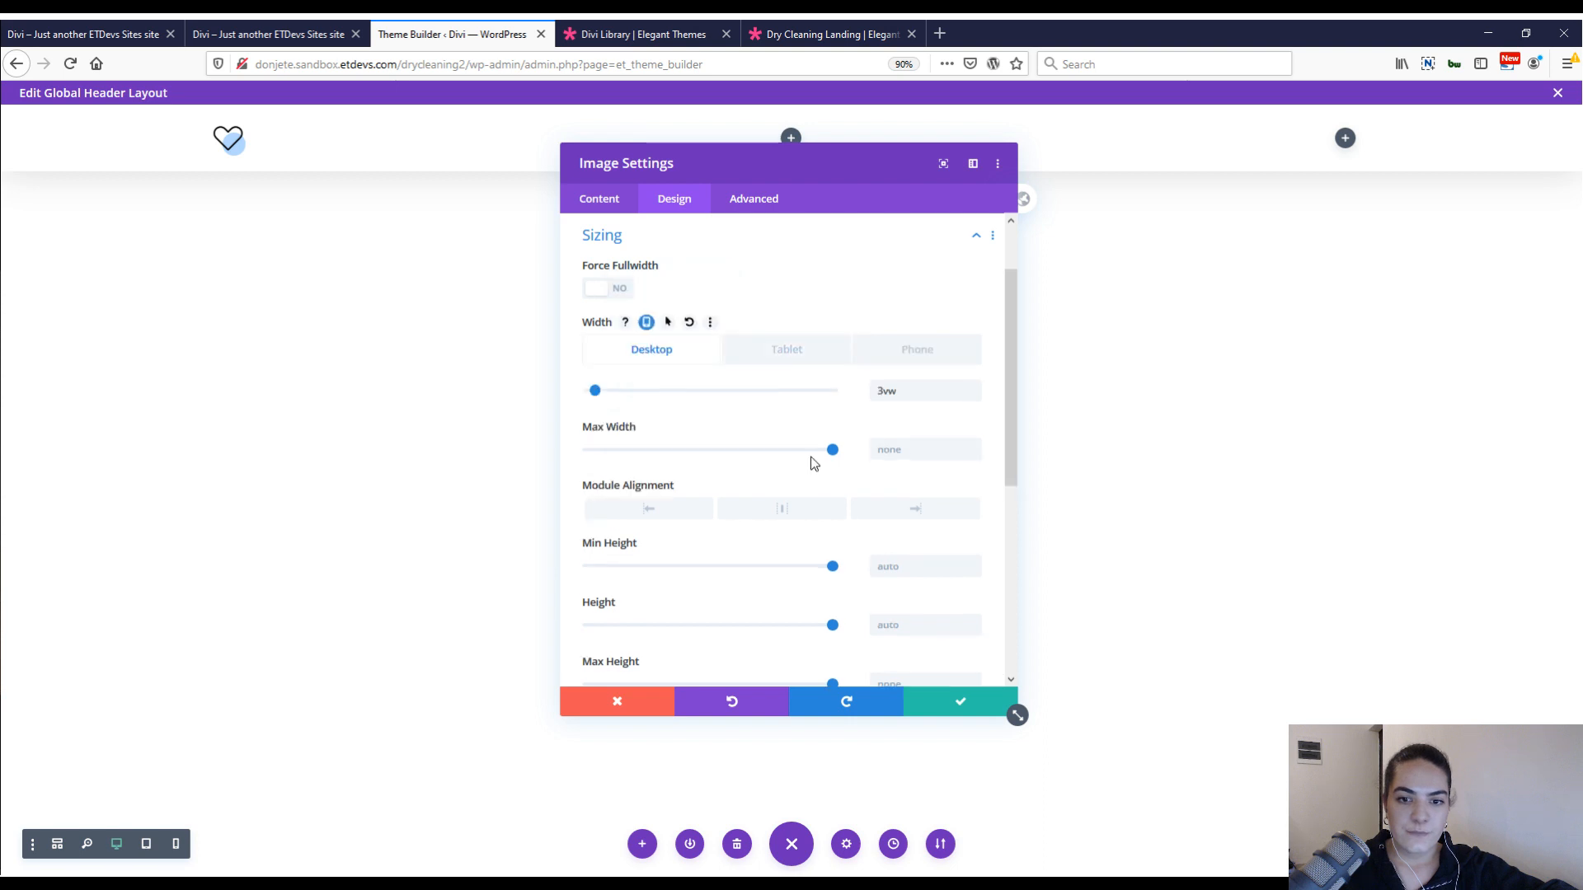
Check the heart image's tablet and phone widths and save the image settings.
{"action": "left_click", "coordinate": [786, 349]}
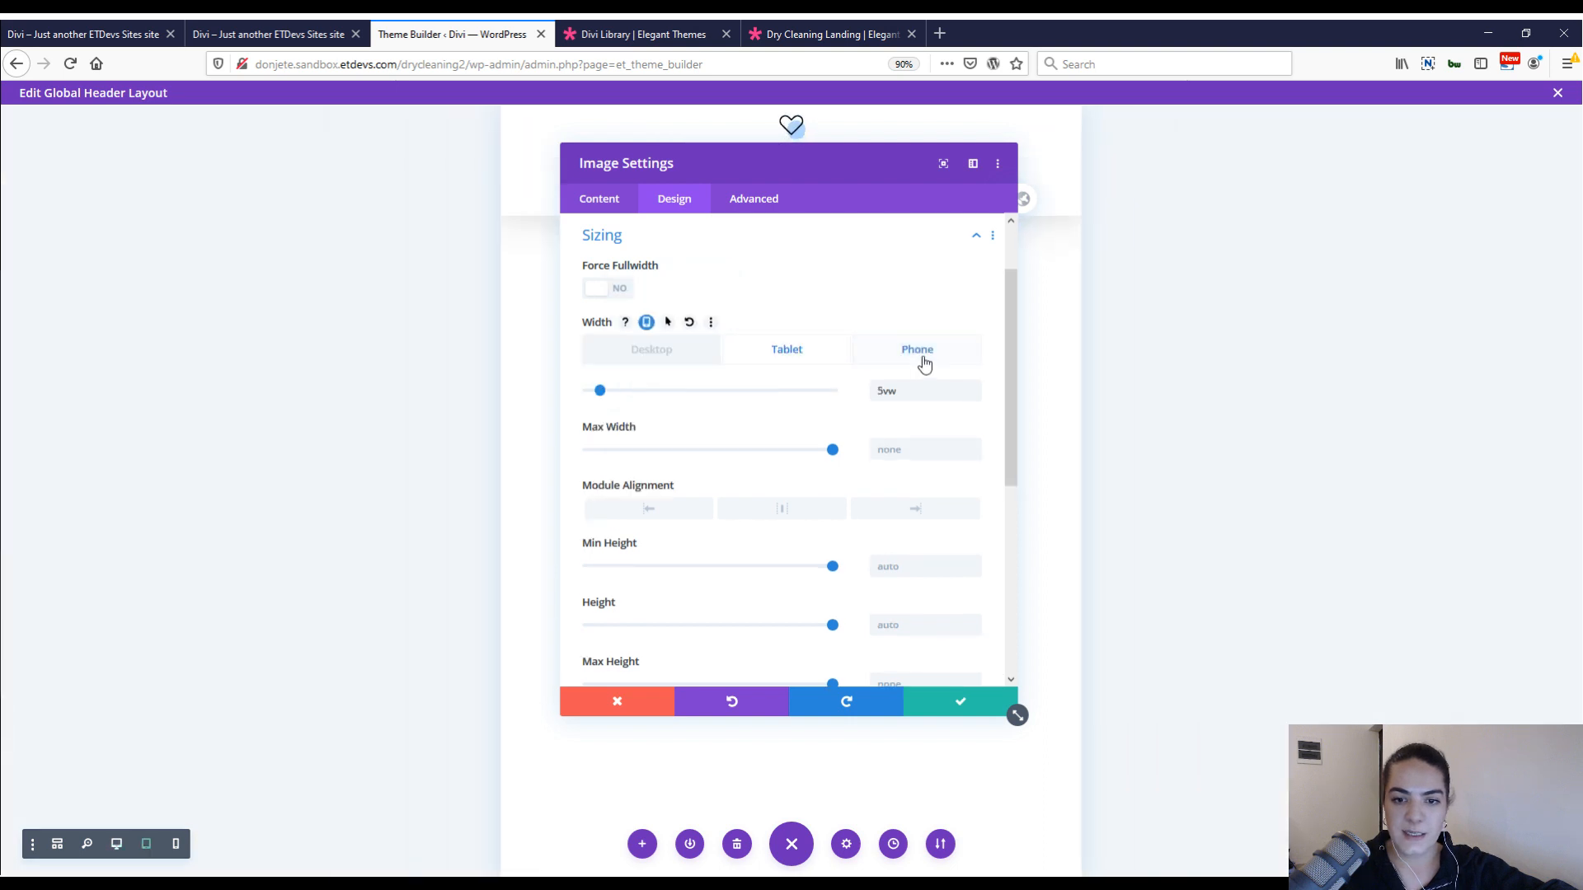
{"action": "left_click", "coordinate": [924, 364]}
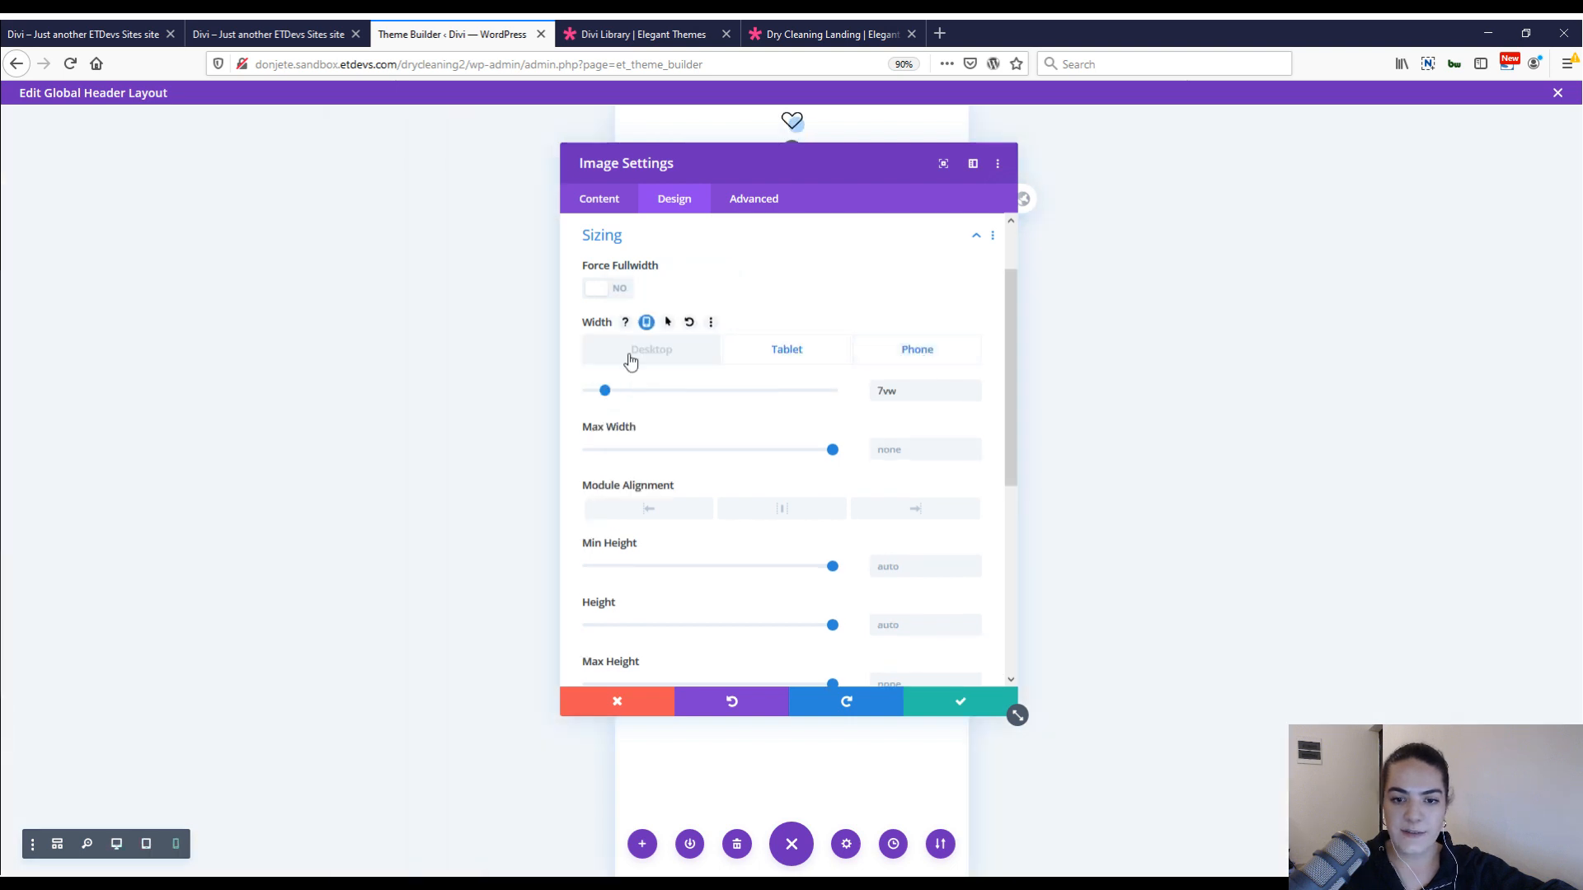
{"action": "left_click", "coordinate": [787, 349]}
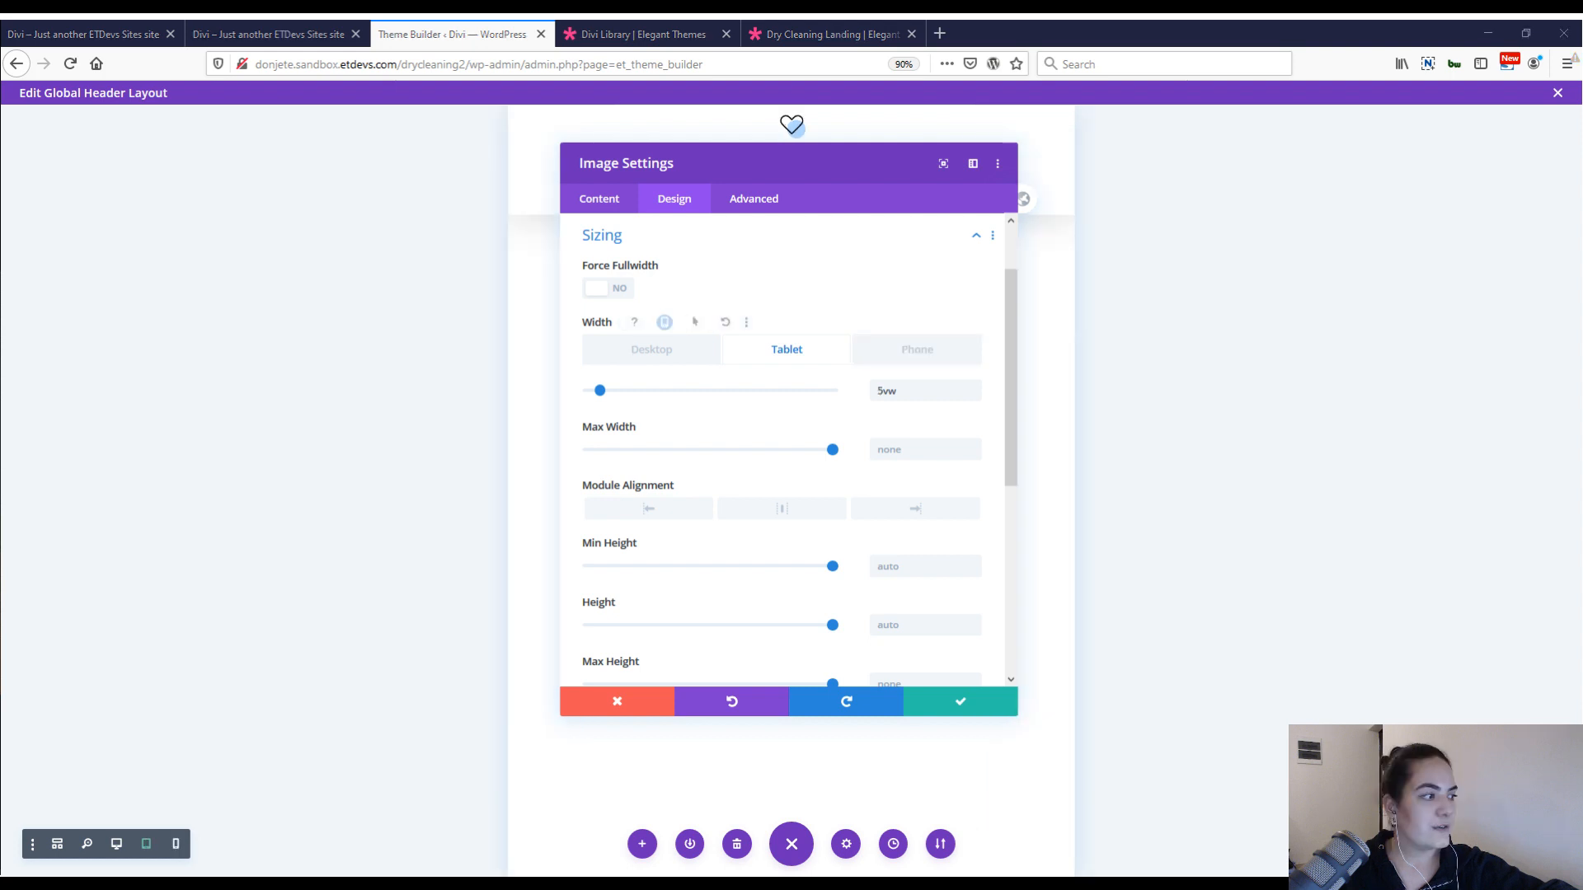
{"action": "left_click", "coordinate": [987, 706]}
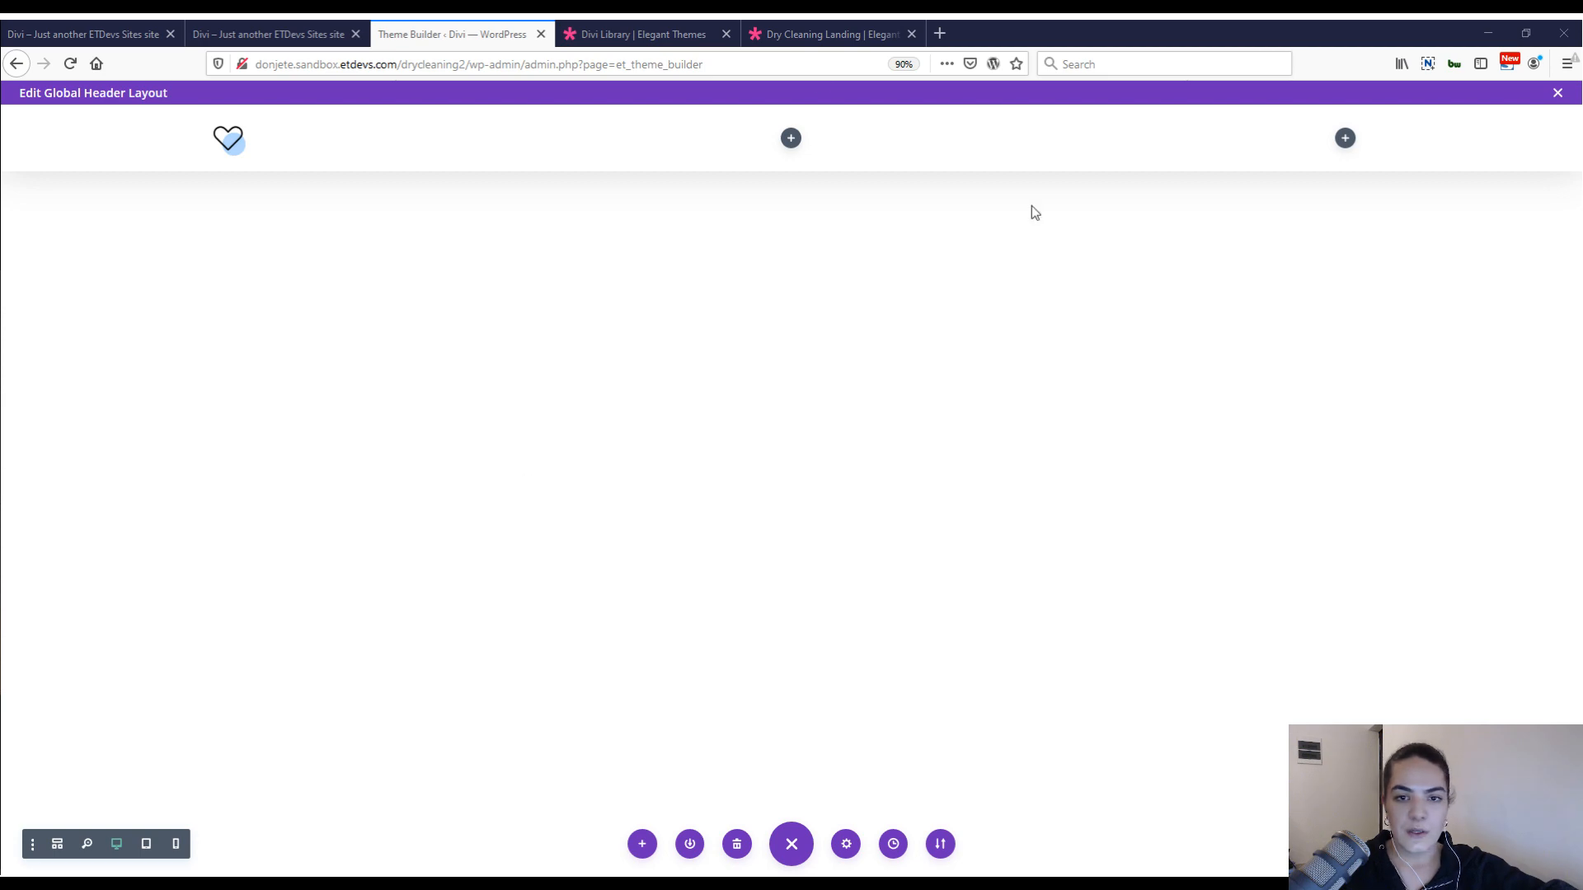
Insert a Menu module in the middle column and set its layout style to Centered.
{"action": "left_click", "coordinate": [789, 138]}
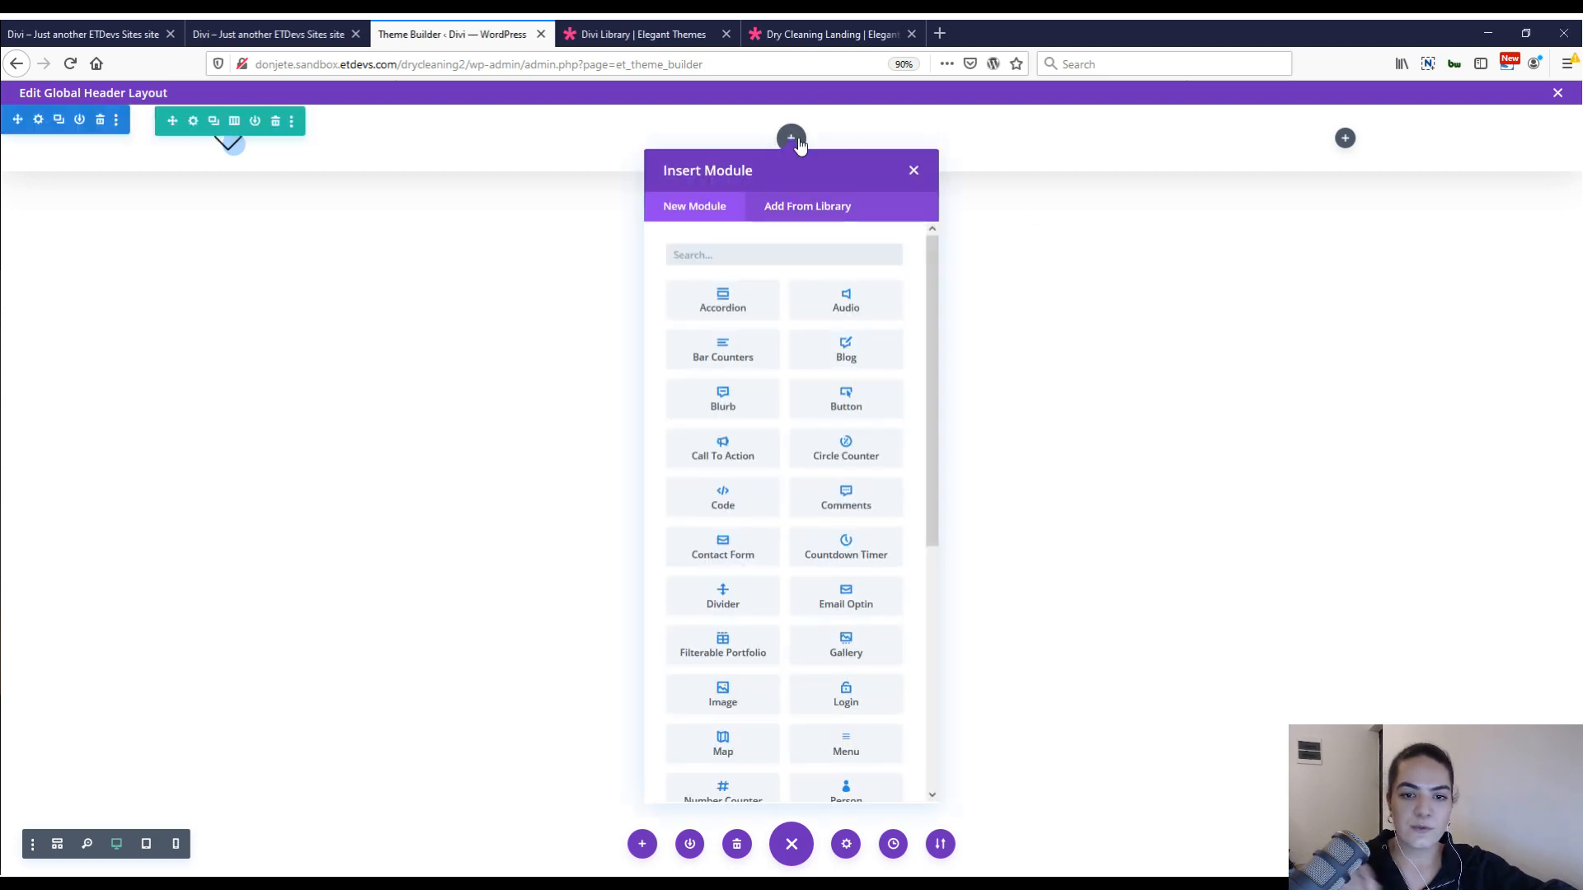
{"action": "type", "text": "menu"}
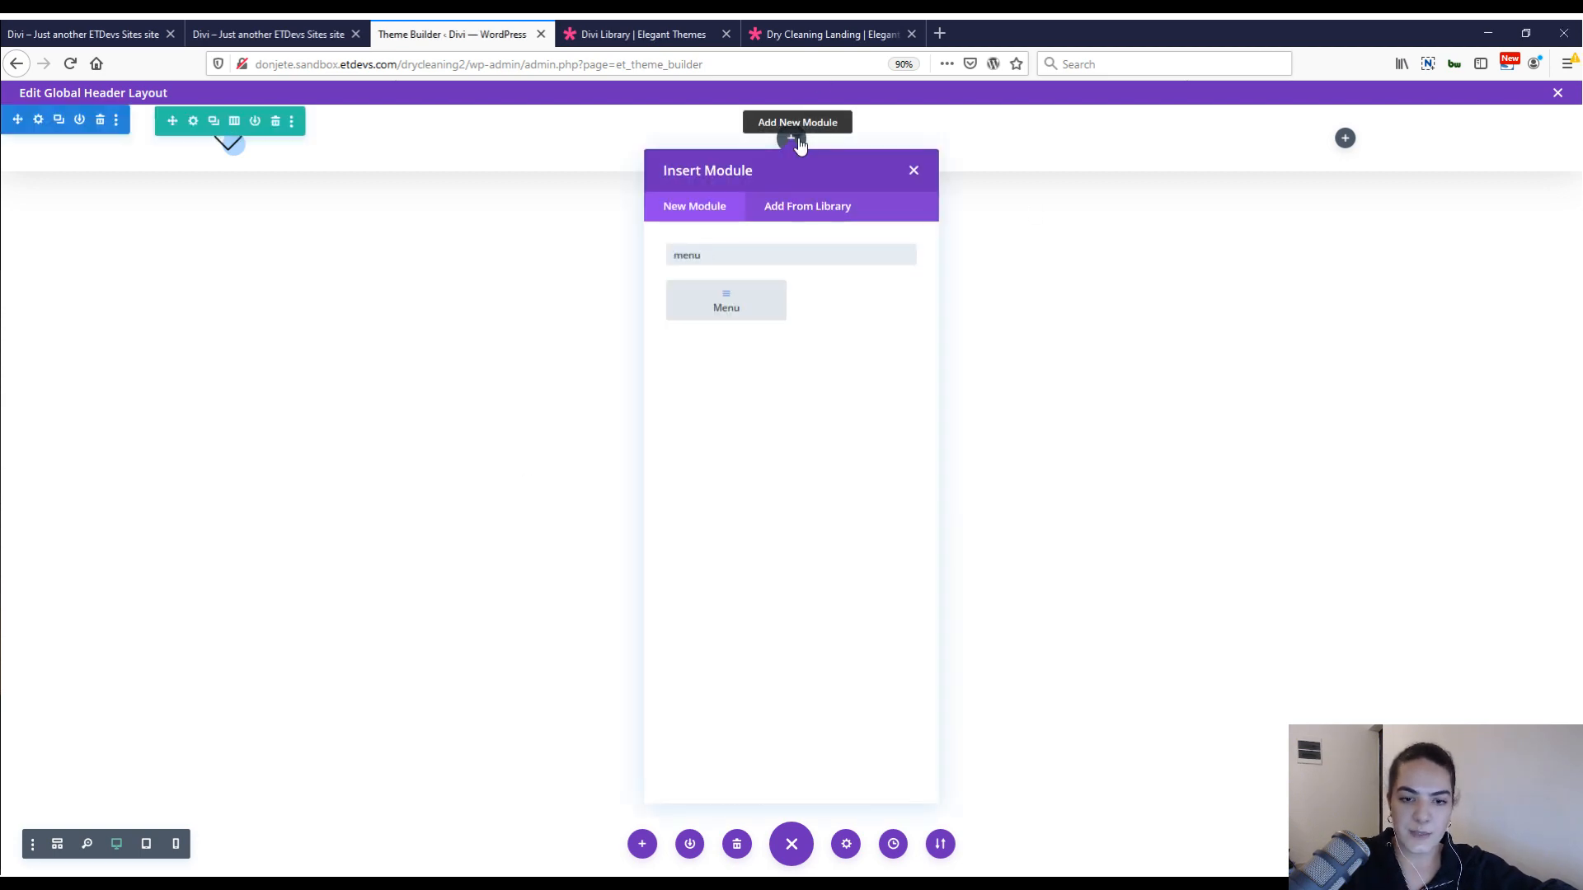
{"action": "left_click", "coordinate": [726, 300]}
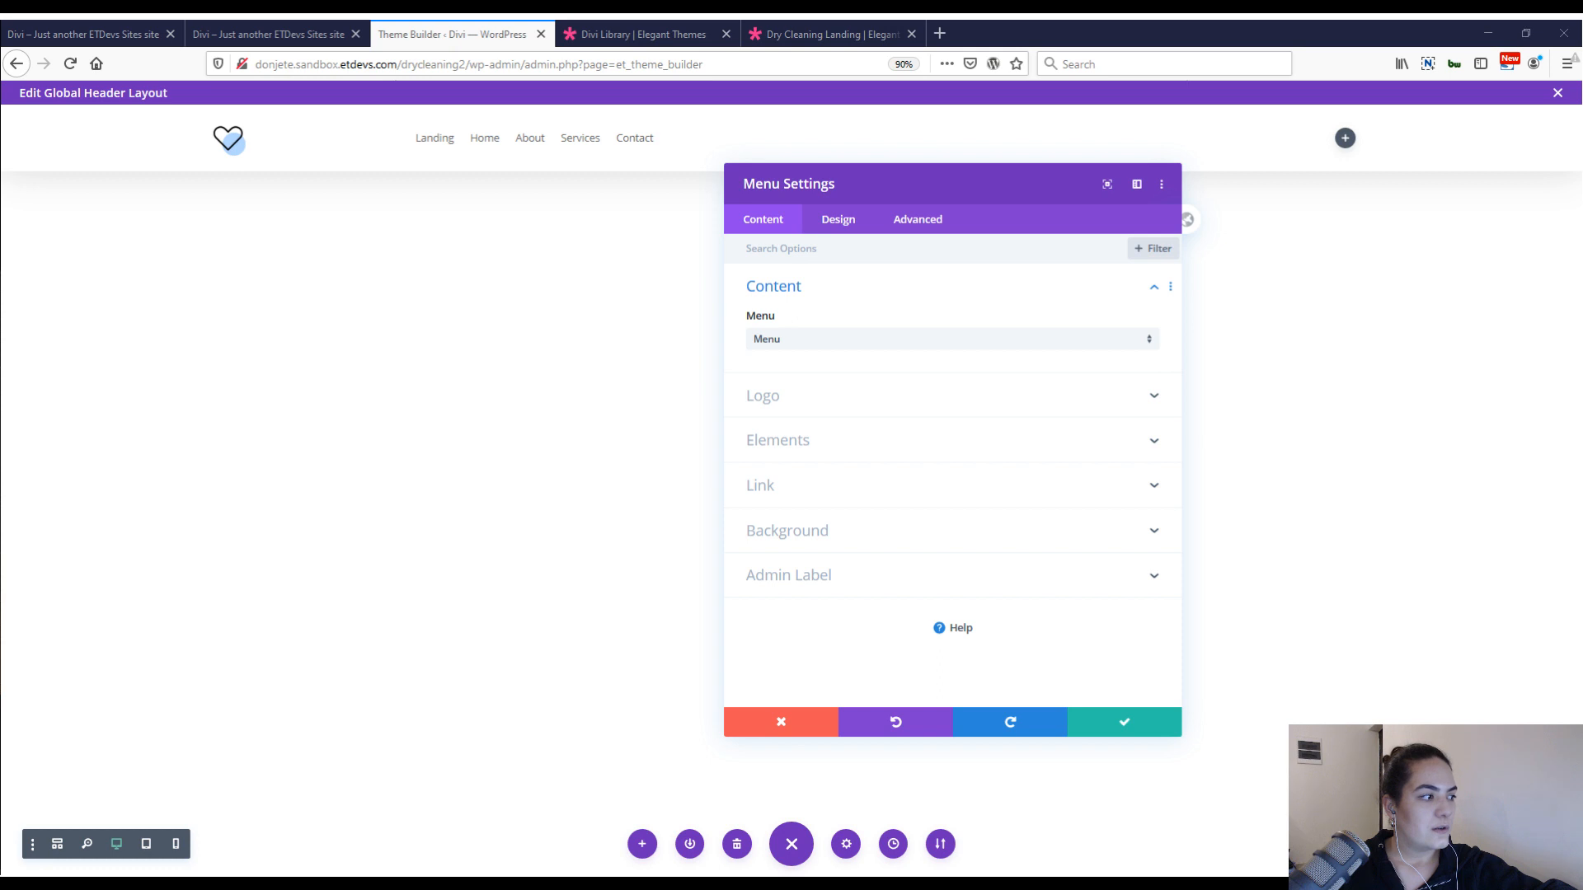
{"action": "left_click", "coordinate": [838, 218]}
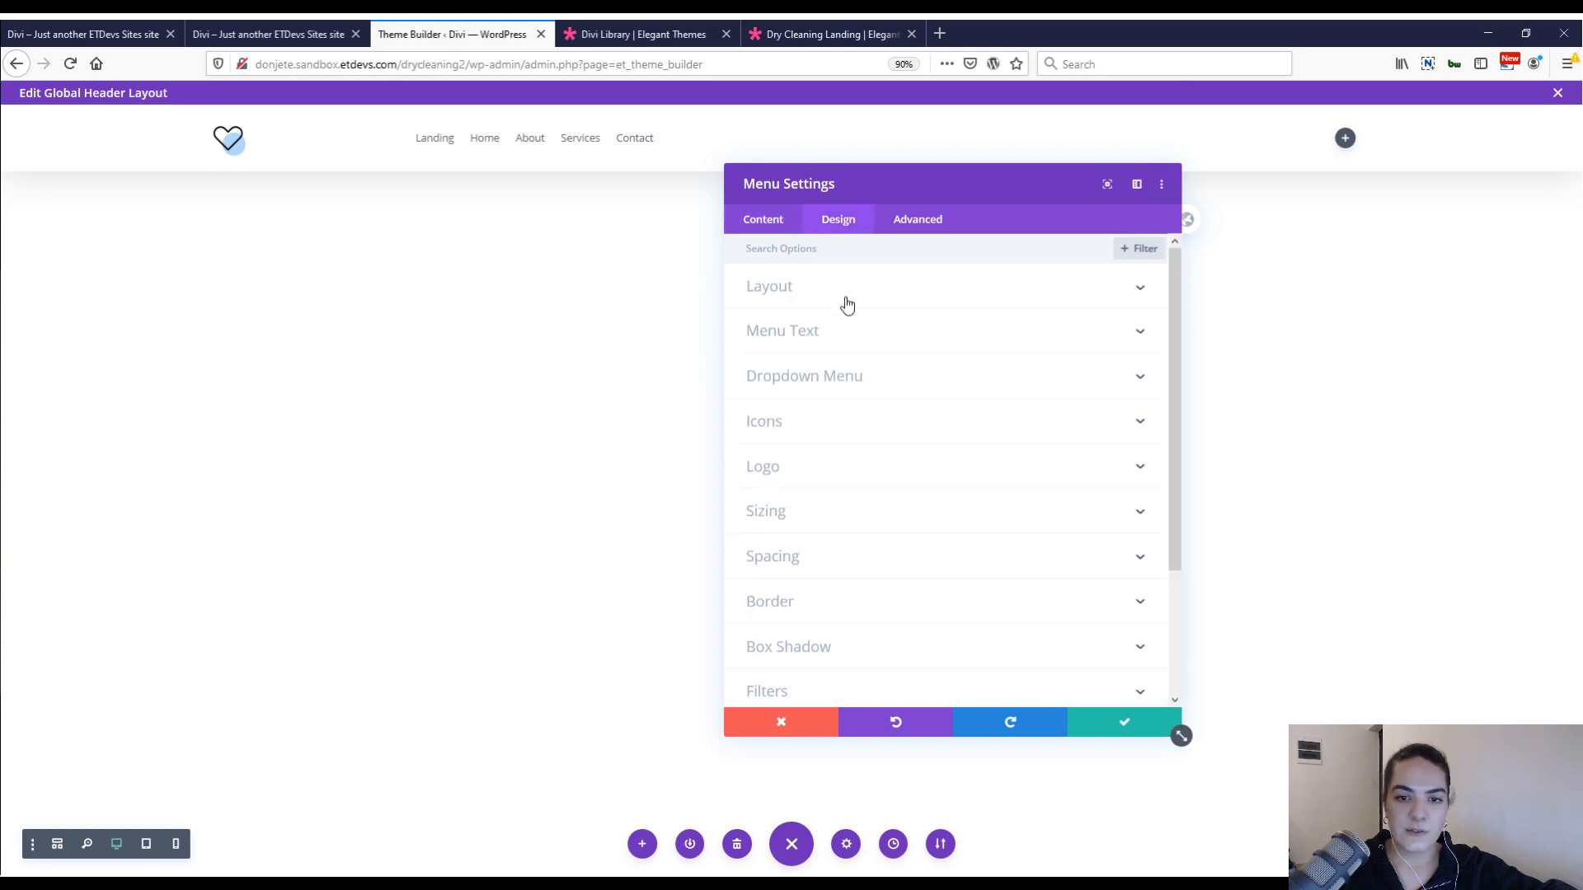
{"action": "left_click", "coordinate": [841, 289]}
{"action": "left_click", "coordinate": [865, 339]}
{"action": "left_click", "coordinate": [860, 377]}
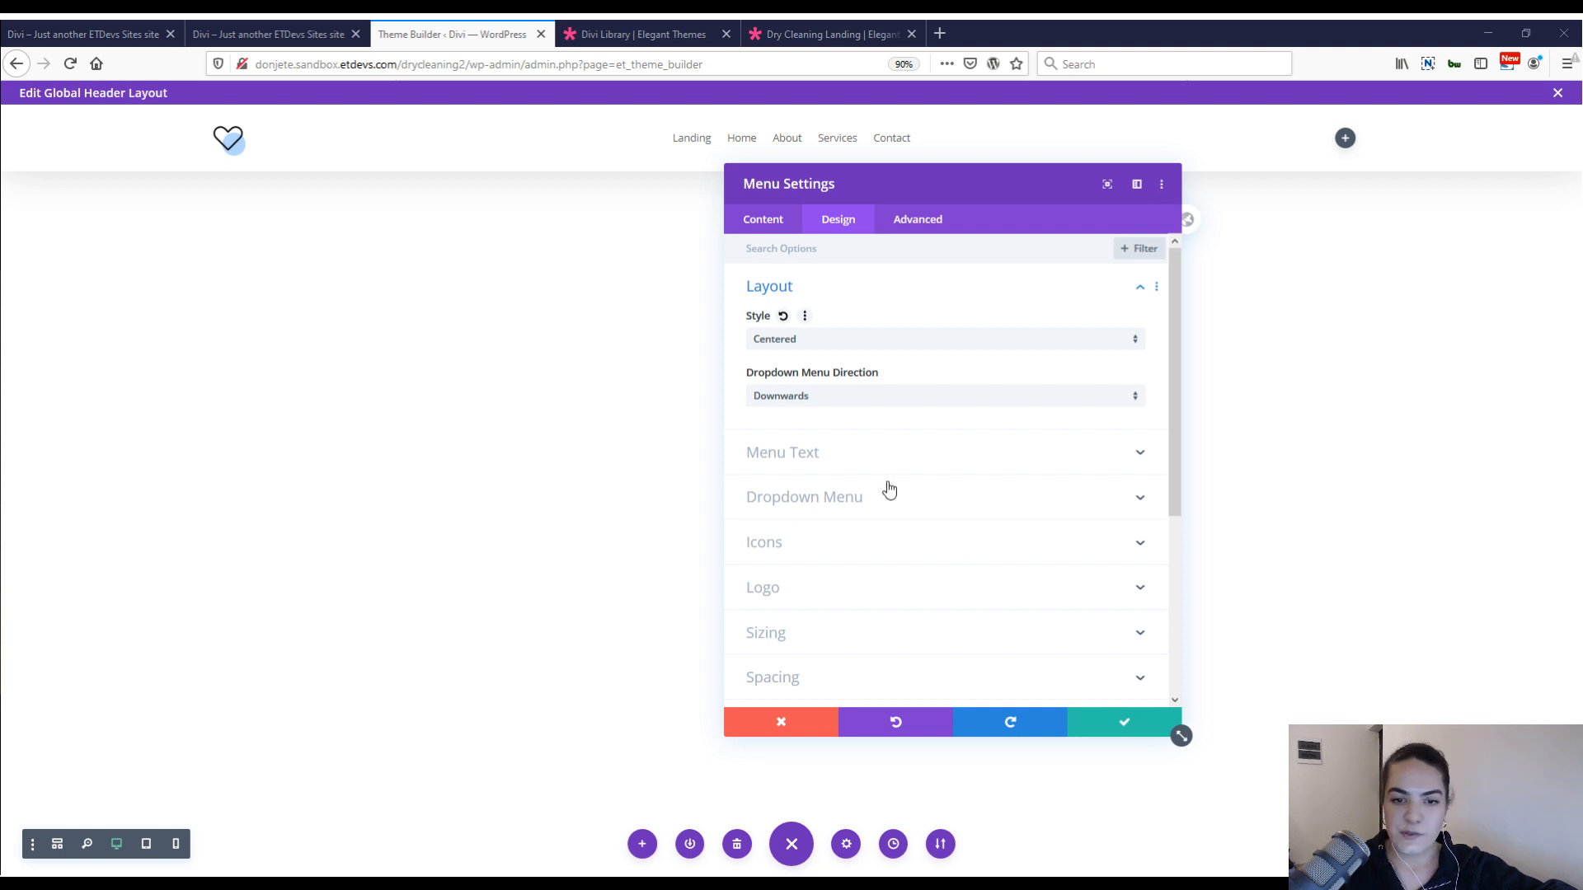
Paste the copied menu text styles onto the Menu module and save its settings.
{"action": "right_click", "coordinate": [864, 285]}
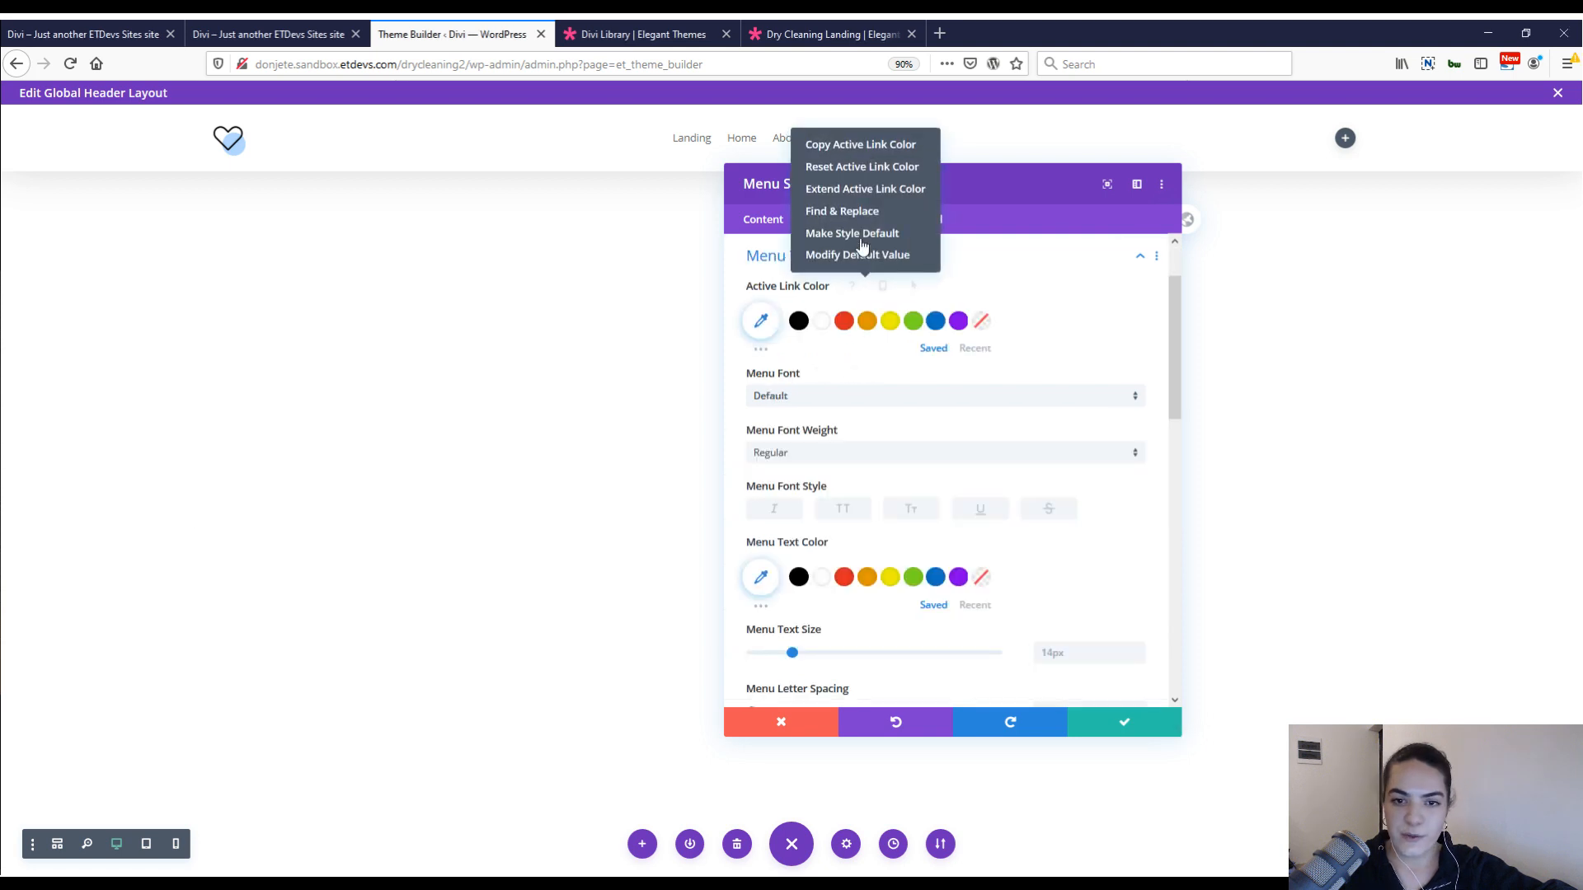
{"action": "right_click", "coordinate": [1012, 257]}
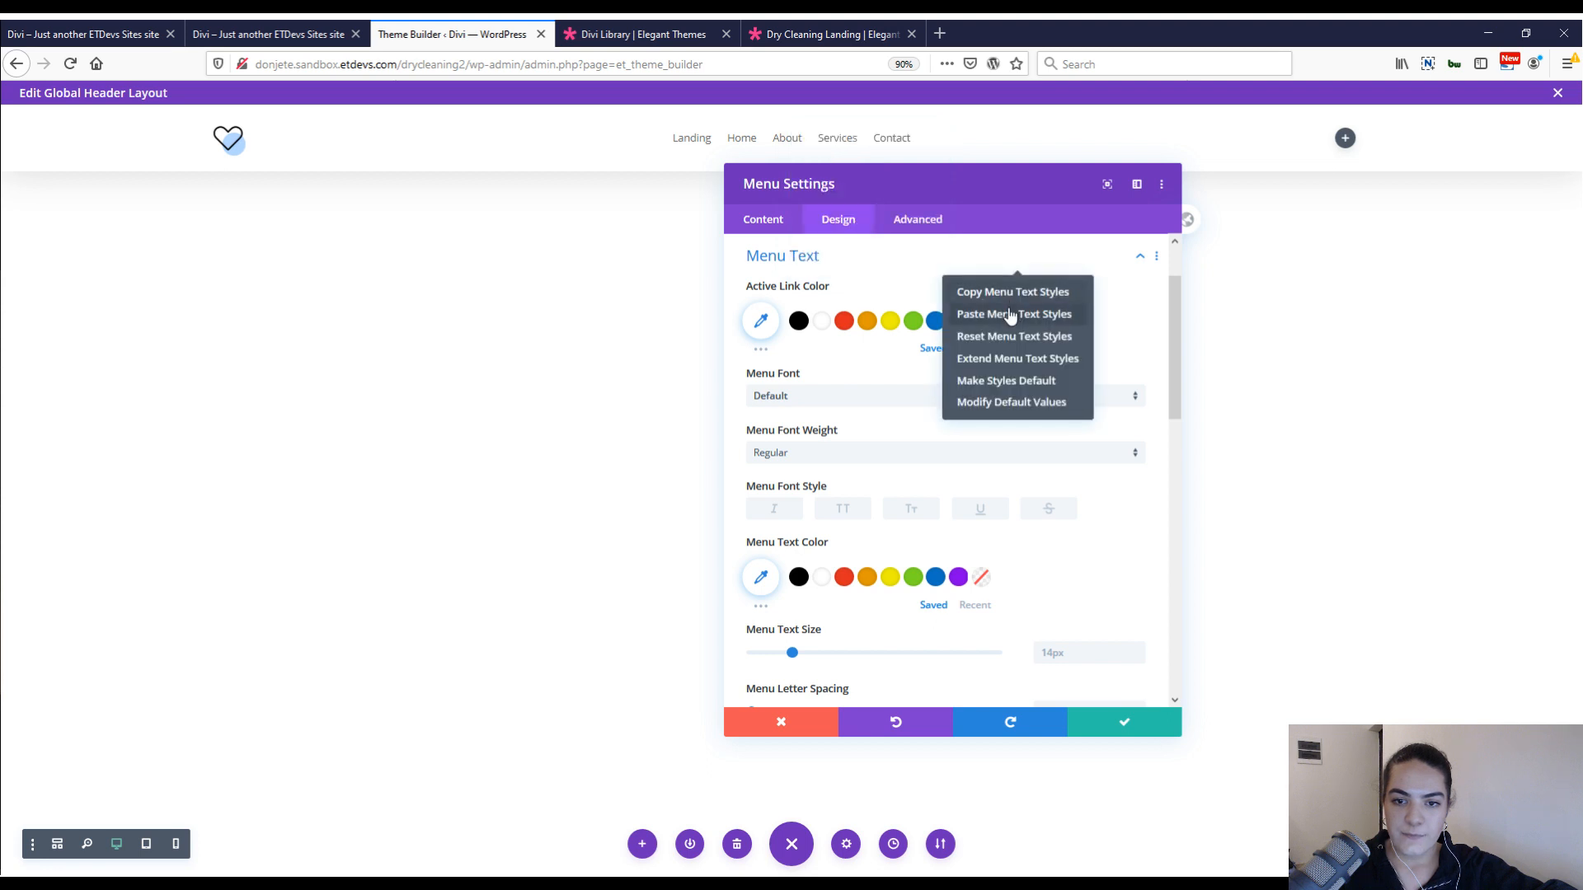
{"action": "left_click", "coordinate": [1010, 313]}
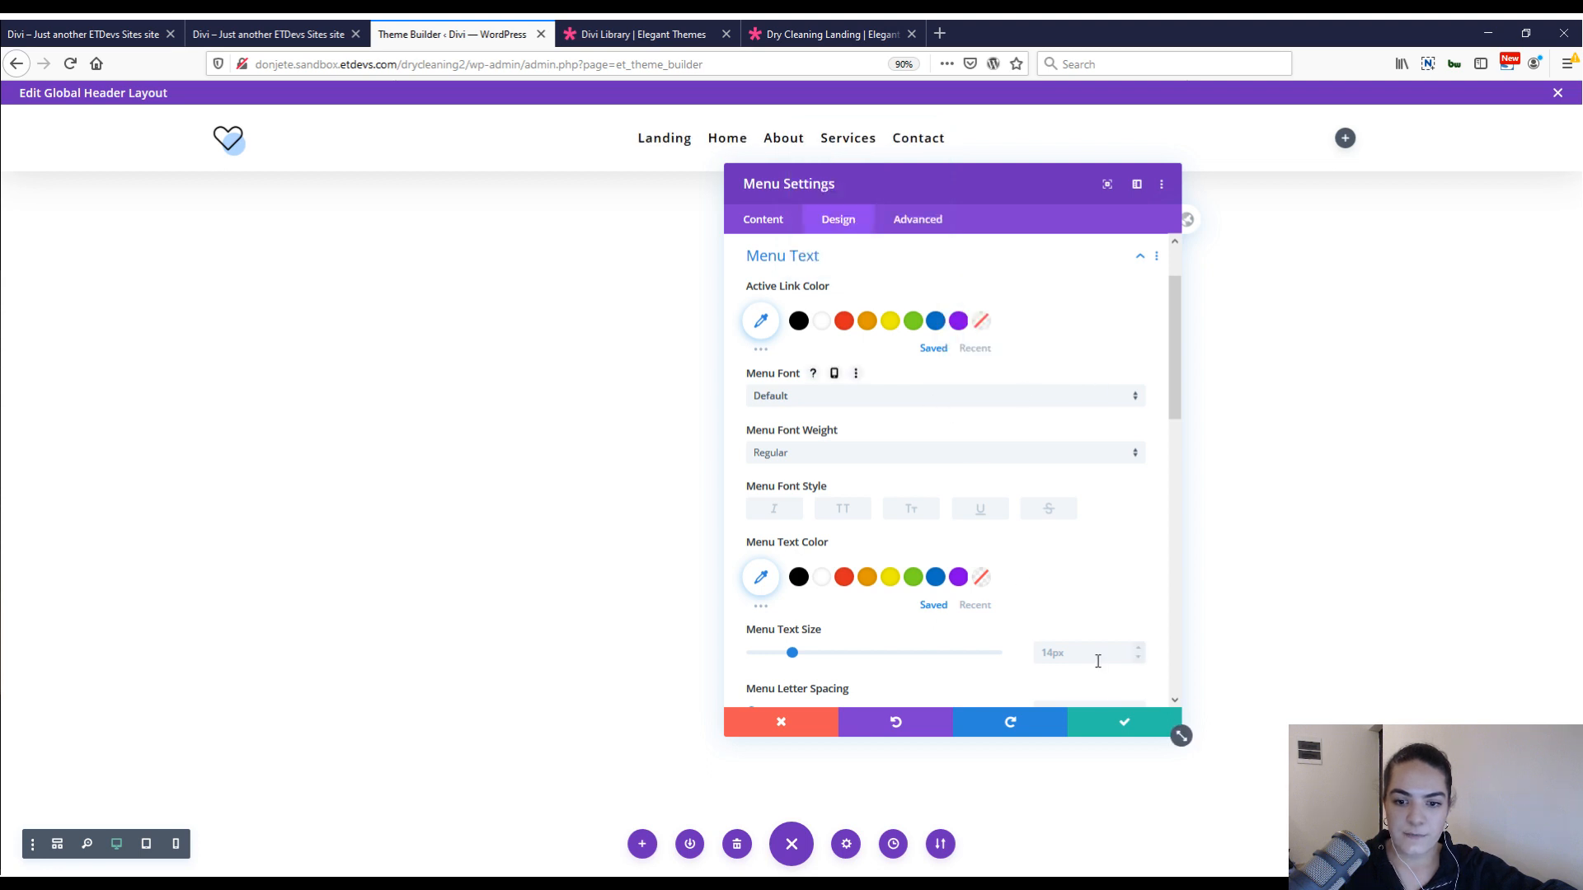
{"action": "left_click", "coordinate": [1105, 722]}
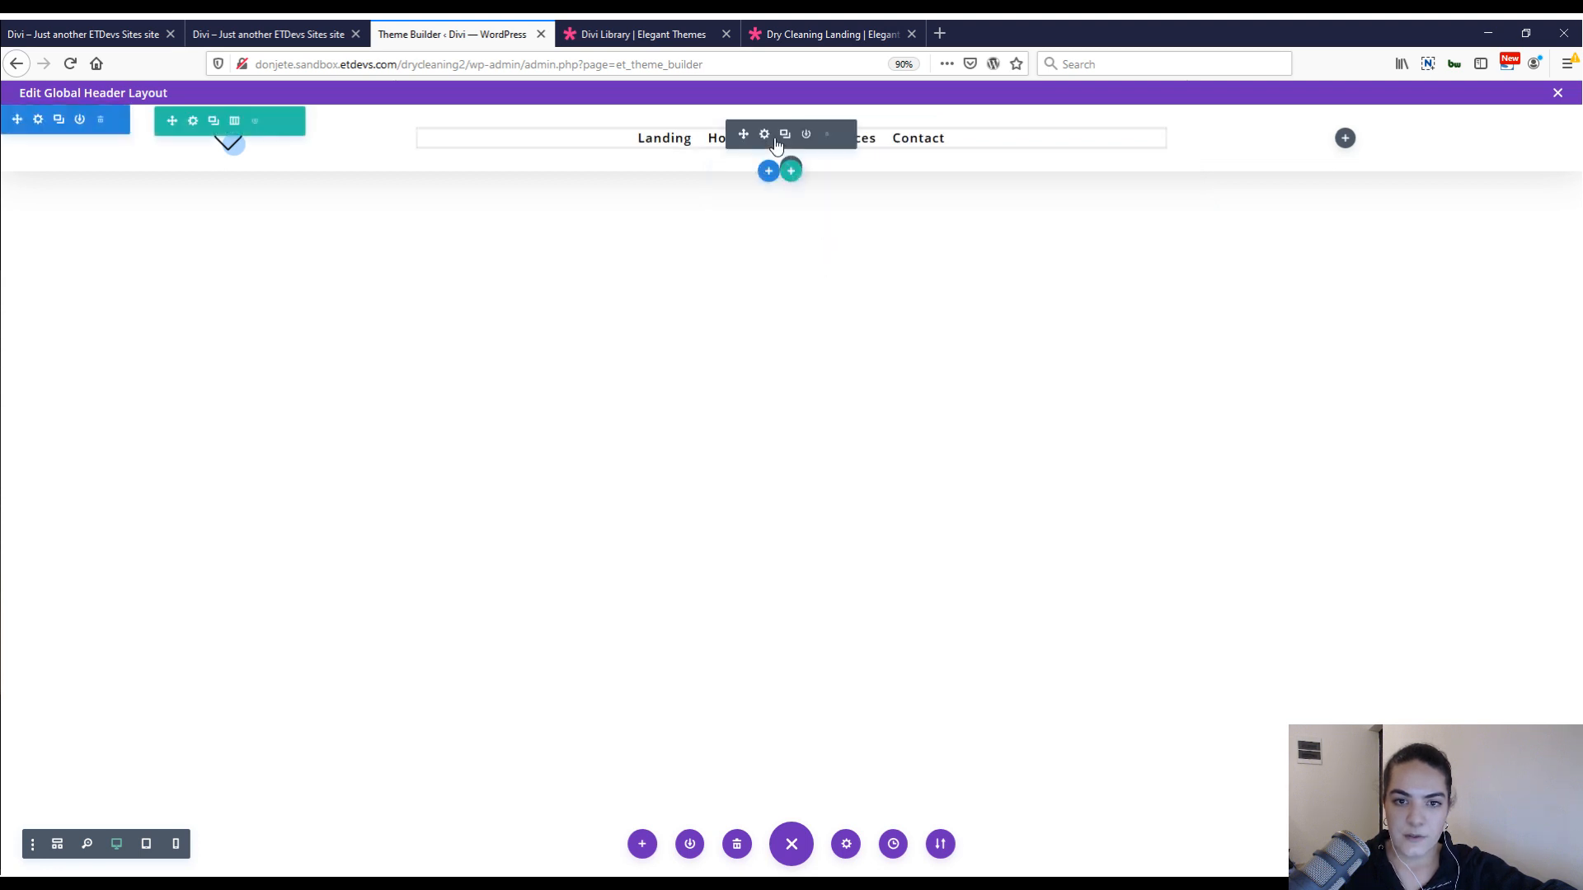
Reopen the menu settings and examine the menu text's font weight, color, size and letter spacing.
{"action": "left_click", "coordinate": [765, 134]}
{"action": "left_click", "coordinate": [839, 221]}
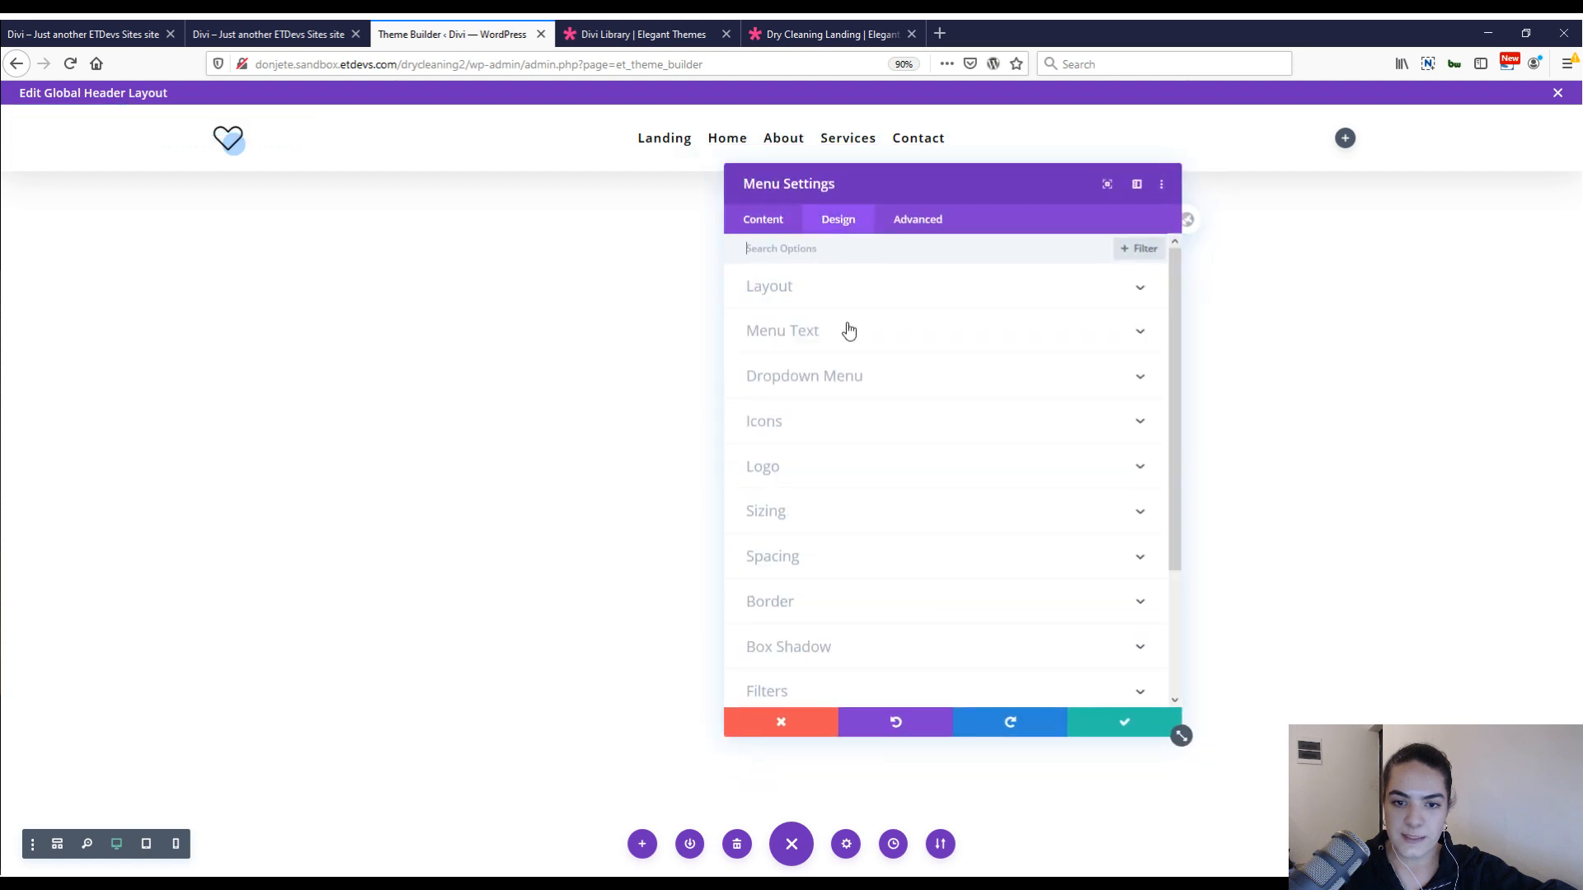
{"action": "left_click", "coordinate": [849, 329]}
{"action": "scroll", "coordinate": [884, 440], "scroll_direction": "down", "scroll_amount": 2}
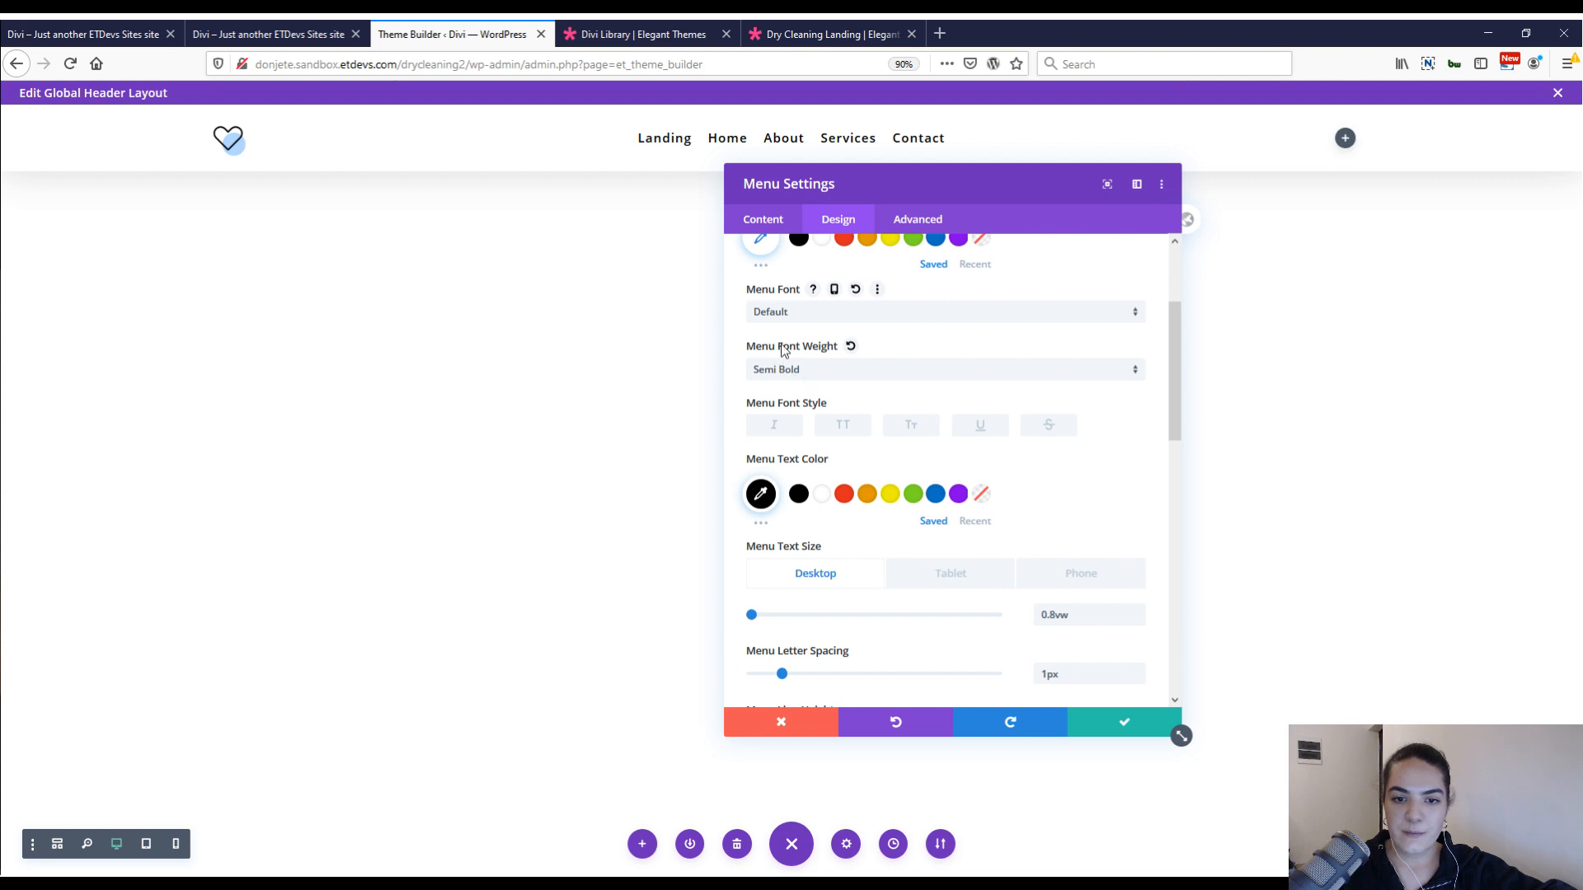
{"action": "scroll", "coordinate": [867, 444], "scroll_direction": "down", "scroll_amount": 1}
{"action": "scroll", "coordinate": [867, 450], "scroll_direction": "down", "scroll_amount": 4}
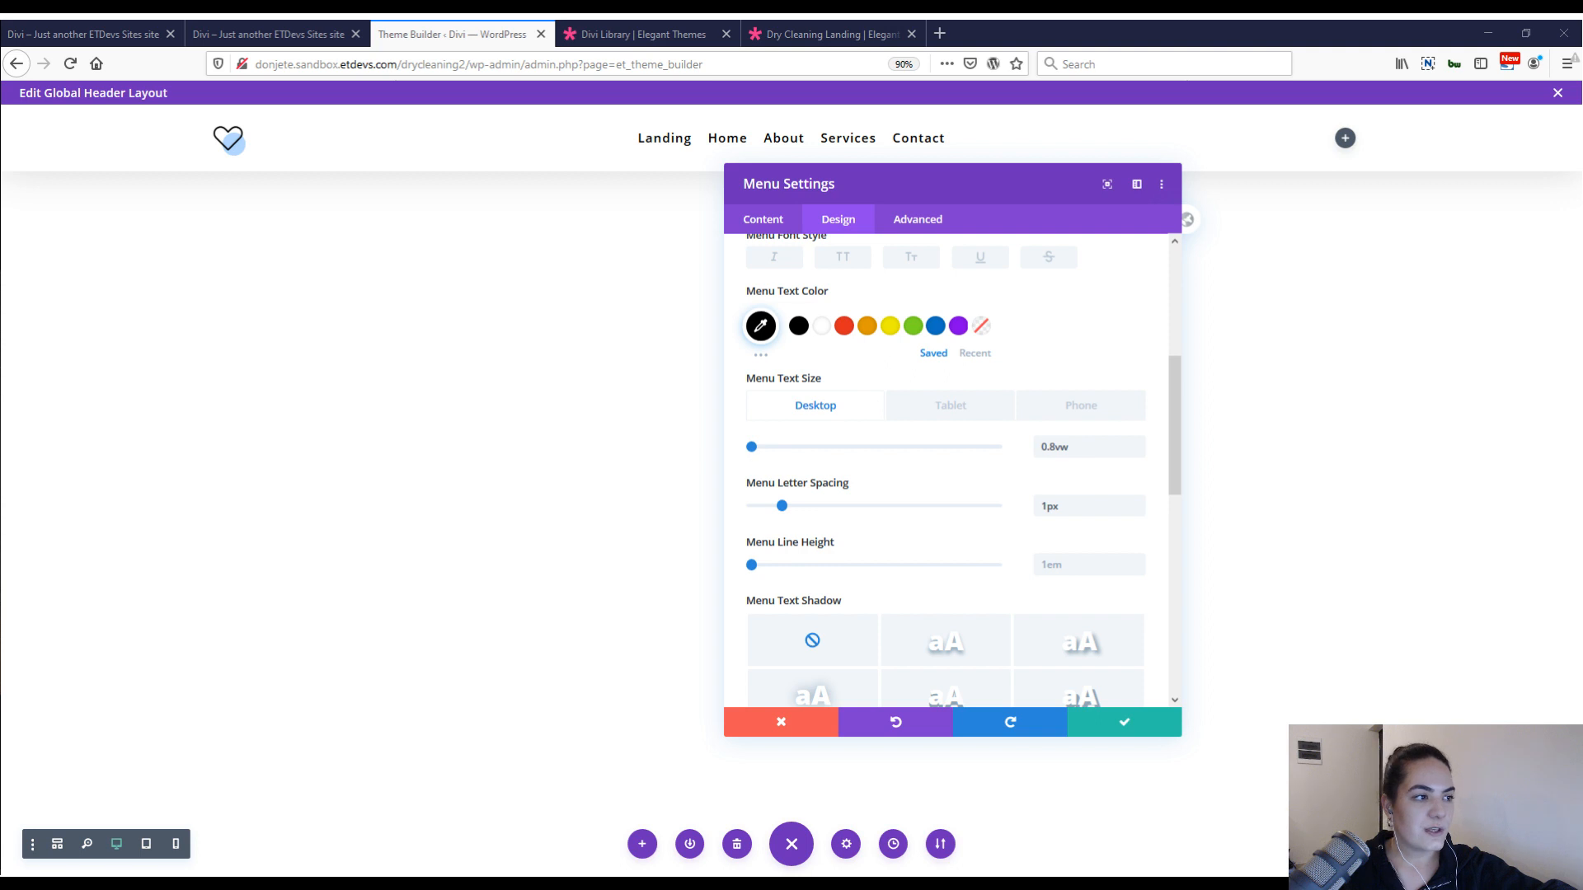
{"action": "scroll", "coordinate": [838, 418], "scroll_direction": "down", "scroll_amount": 5}
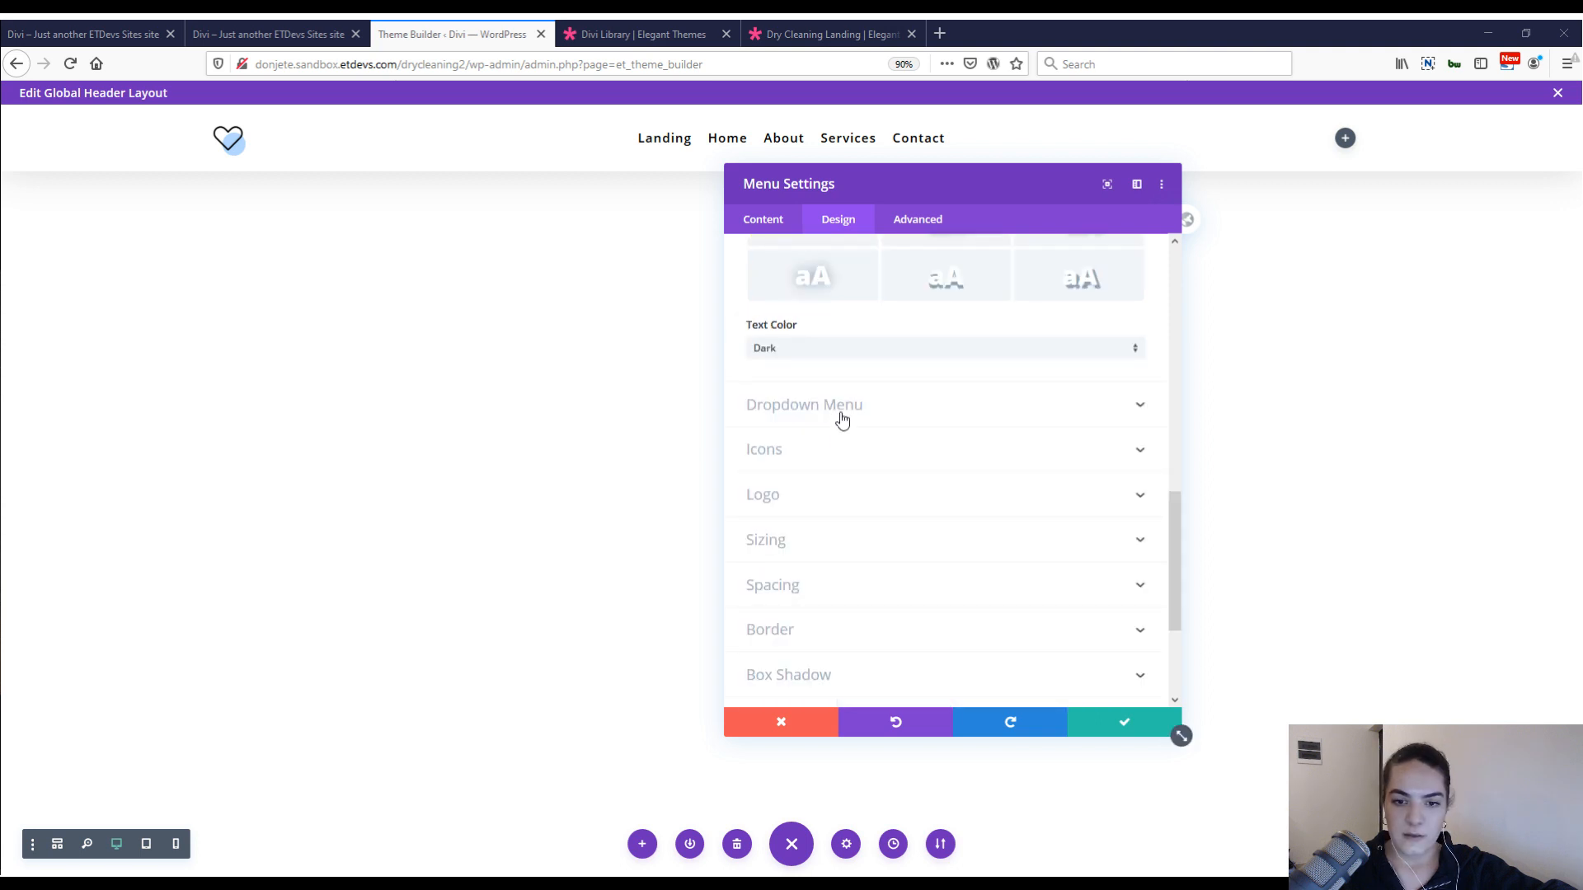
Paste the copied dropdown menu styles to give the menu's dropdown a #007dff line color.
{"action": "left_click", "coordinate": [847, 405]}
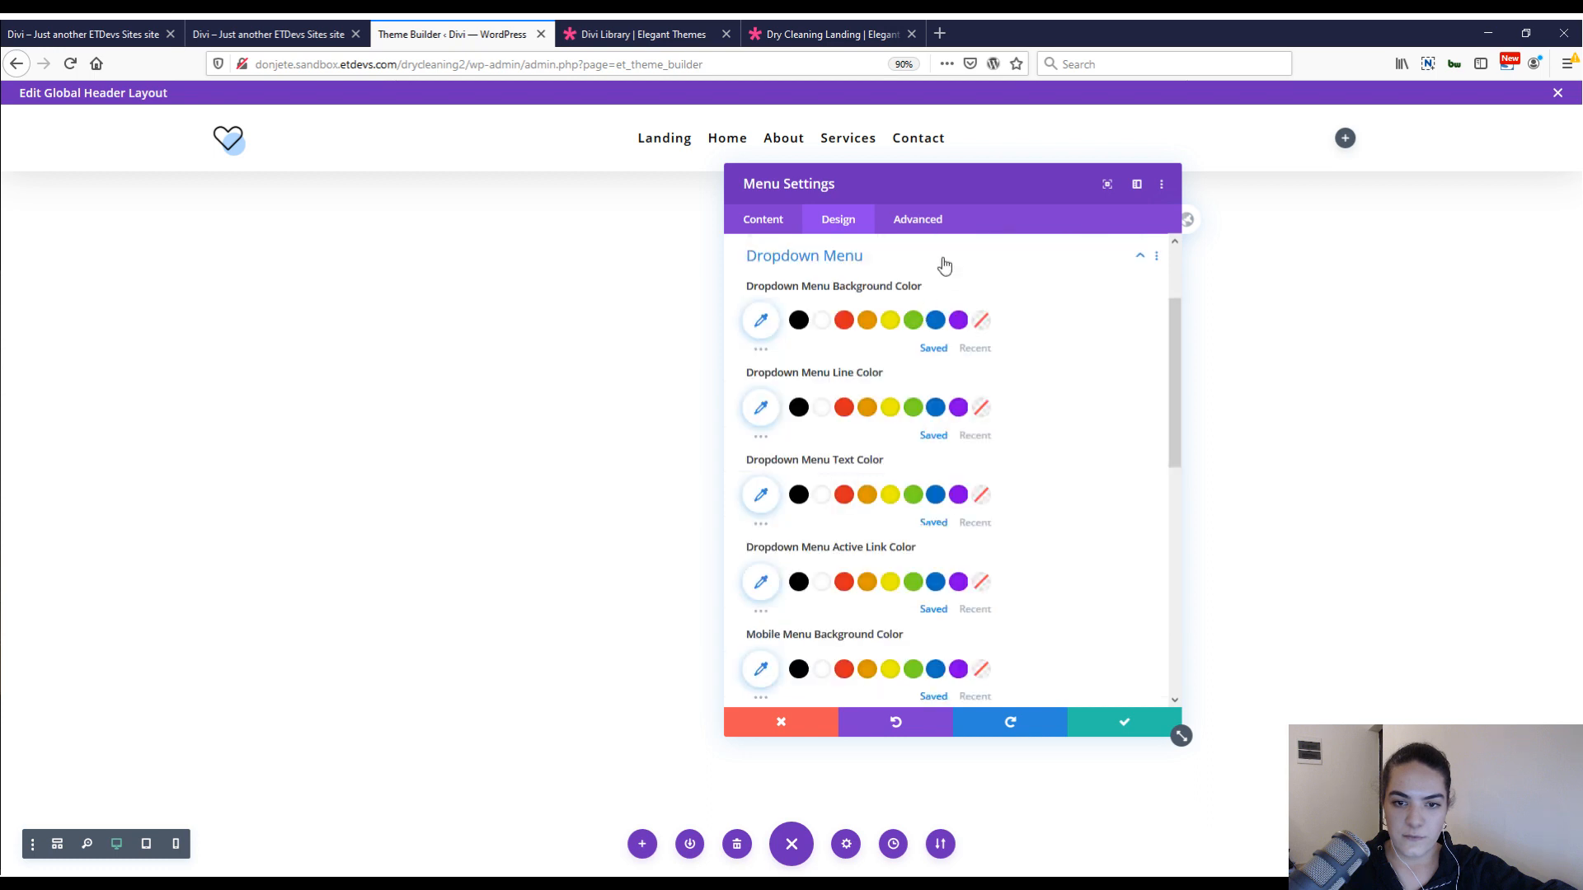
{"action": "right_click", "coordinate": [944, 260]}
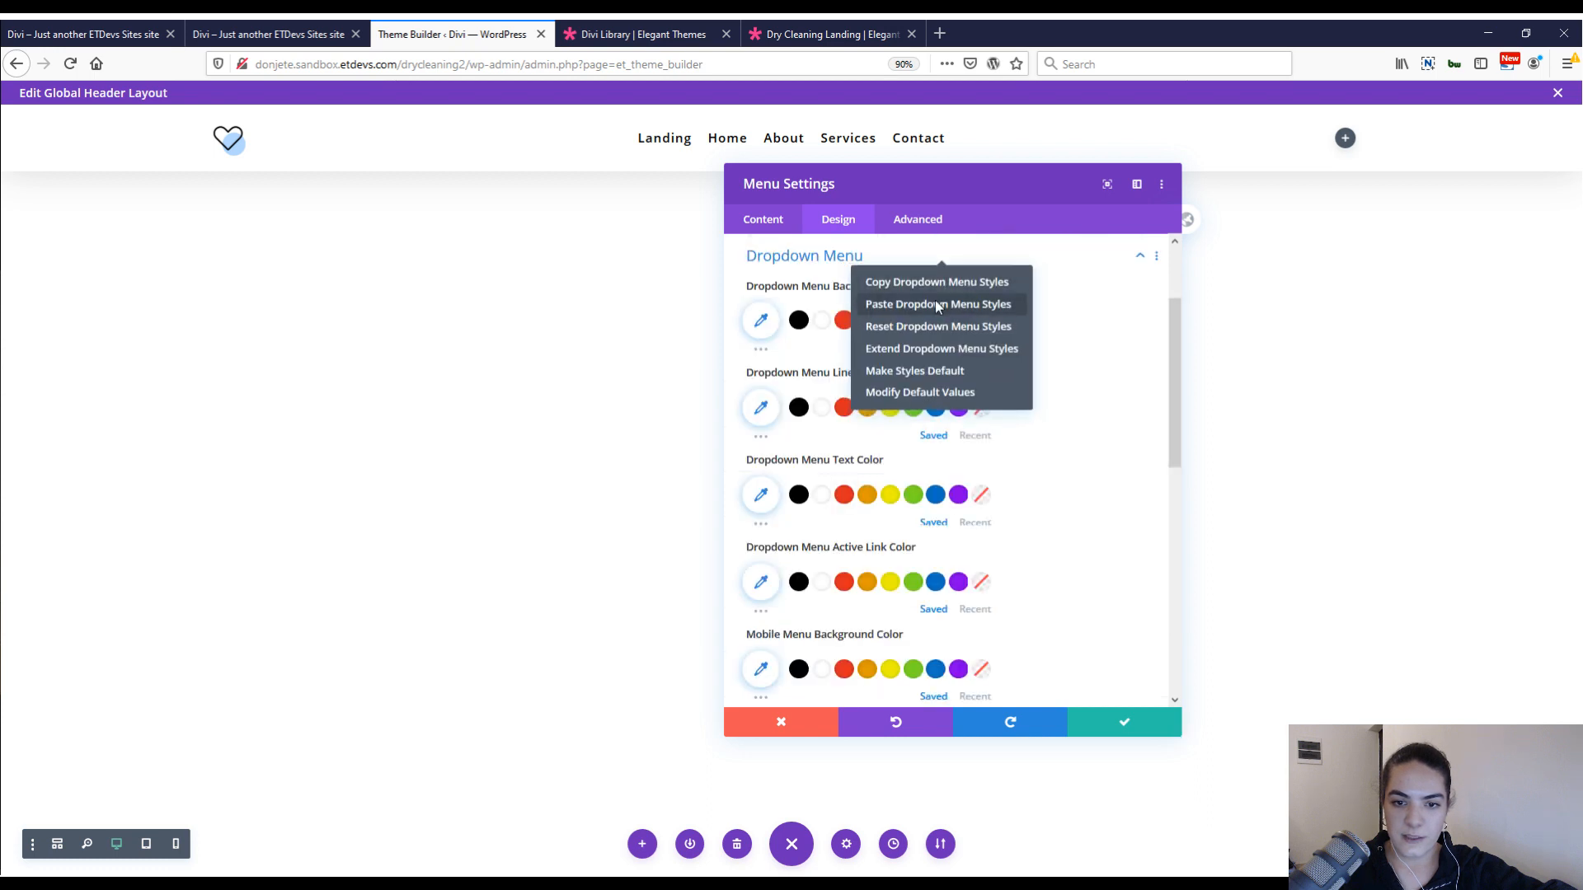
{"action": "left_click", "coordinate": [938, 305]}
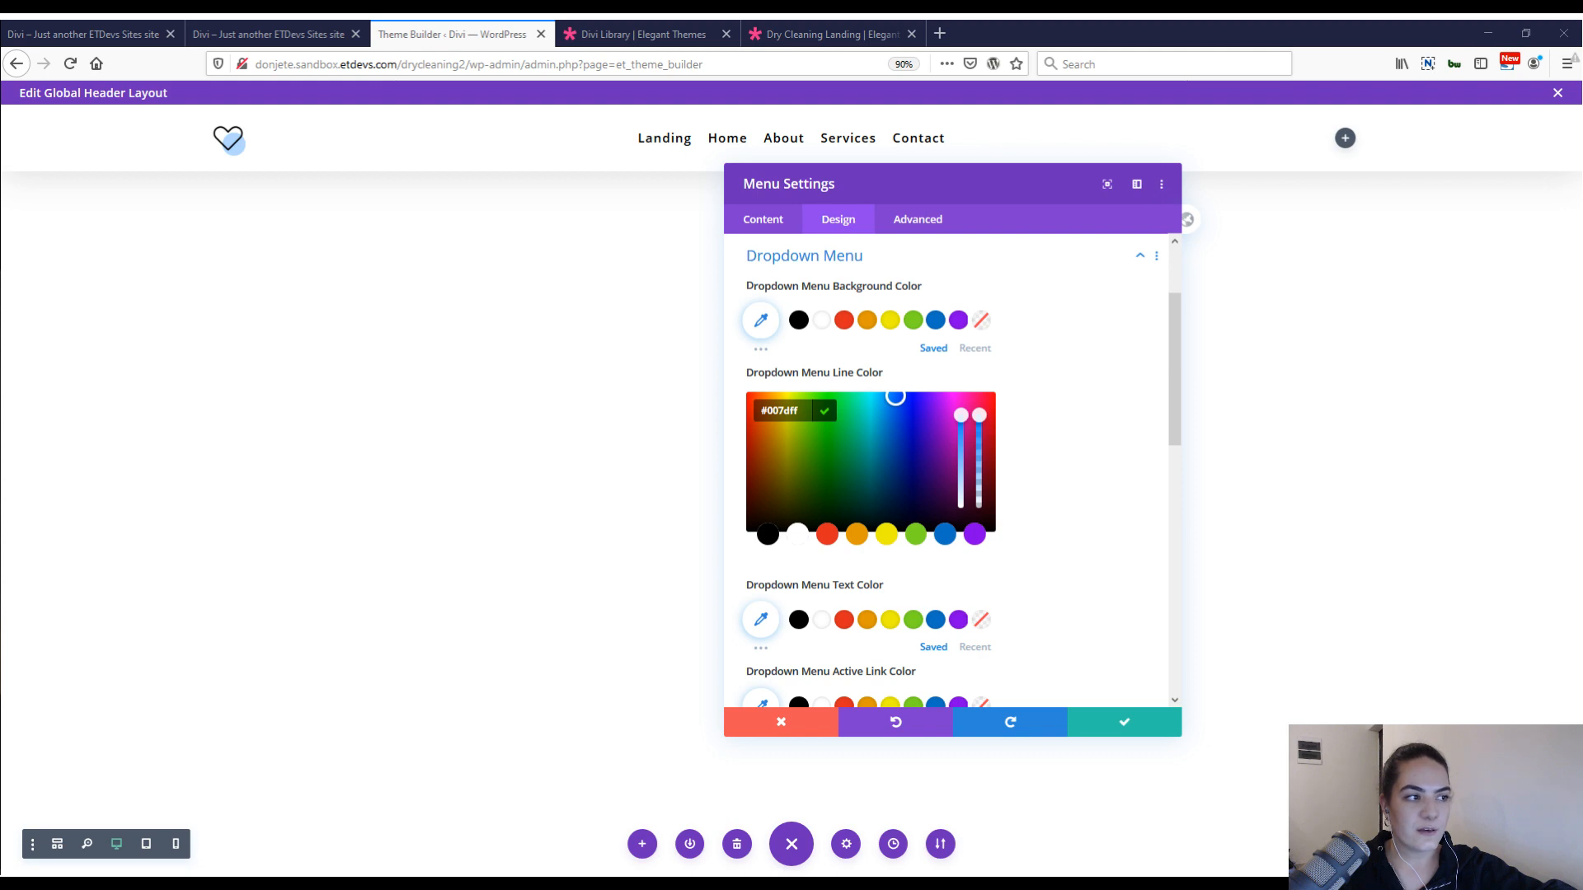
Set the hamburger menu icon color to #007dff and save the menu settings.
{"action": "scroll", "coordinate": [1023, 596], "scroll_direction": "down", "scroll_amount": 2}
{"action": "scroll", "coordinate": [1022, 596], "scroll_direction": "down", "scroll_amount": 10}
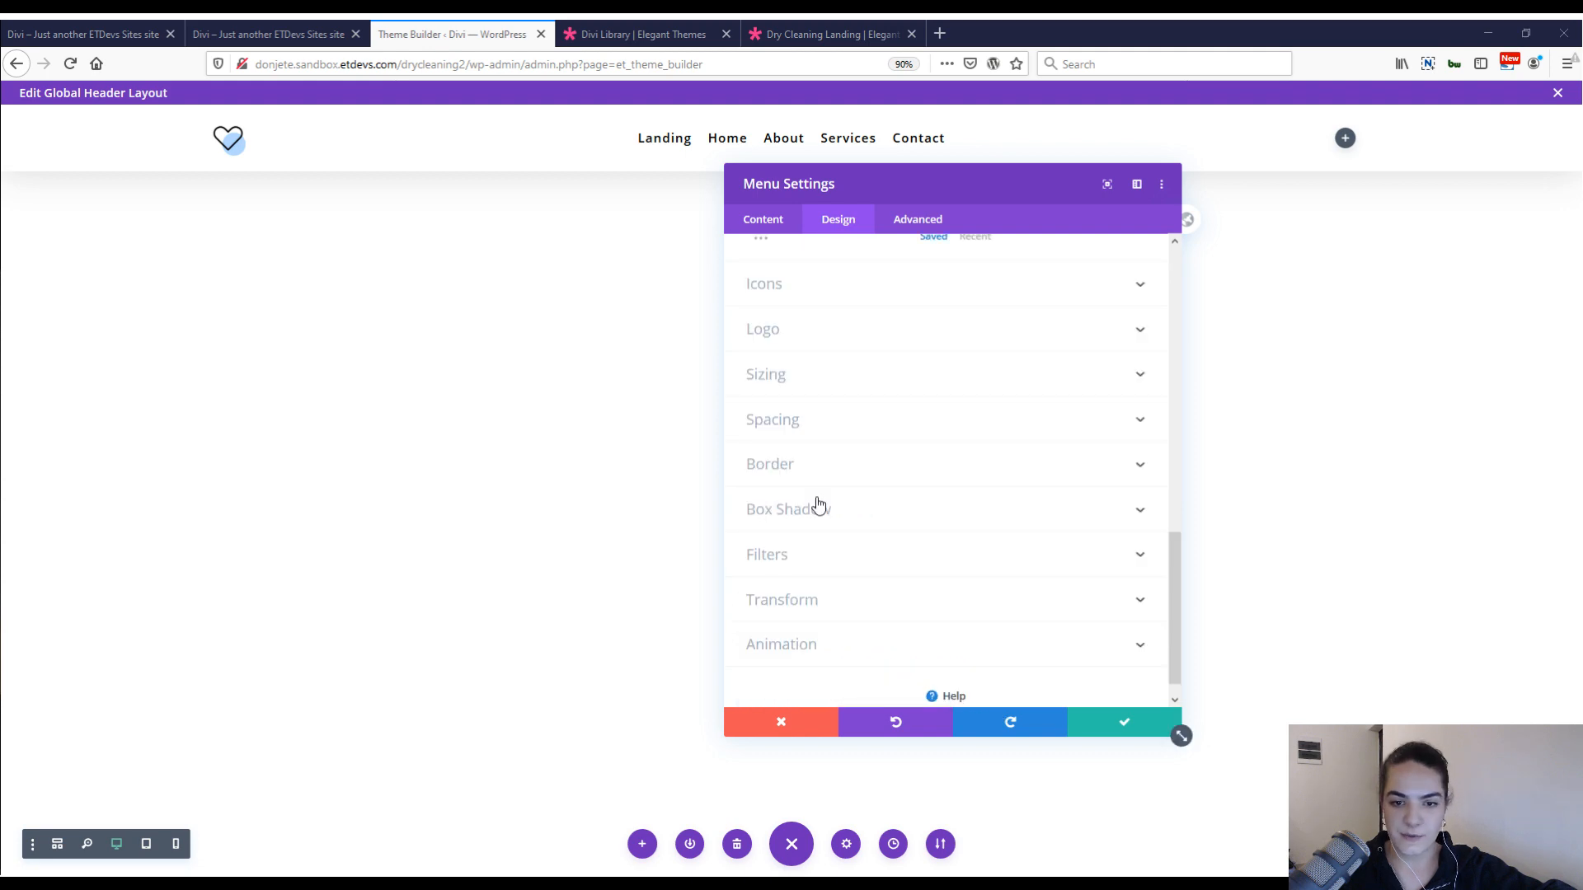
{"action": "left_click", "coordinate": [821, 280]}
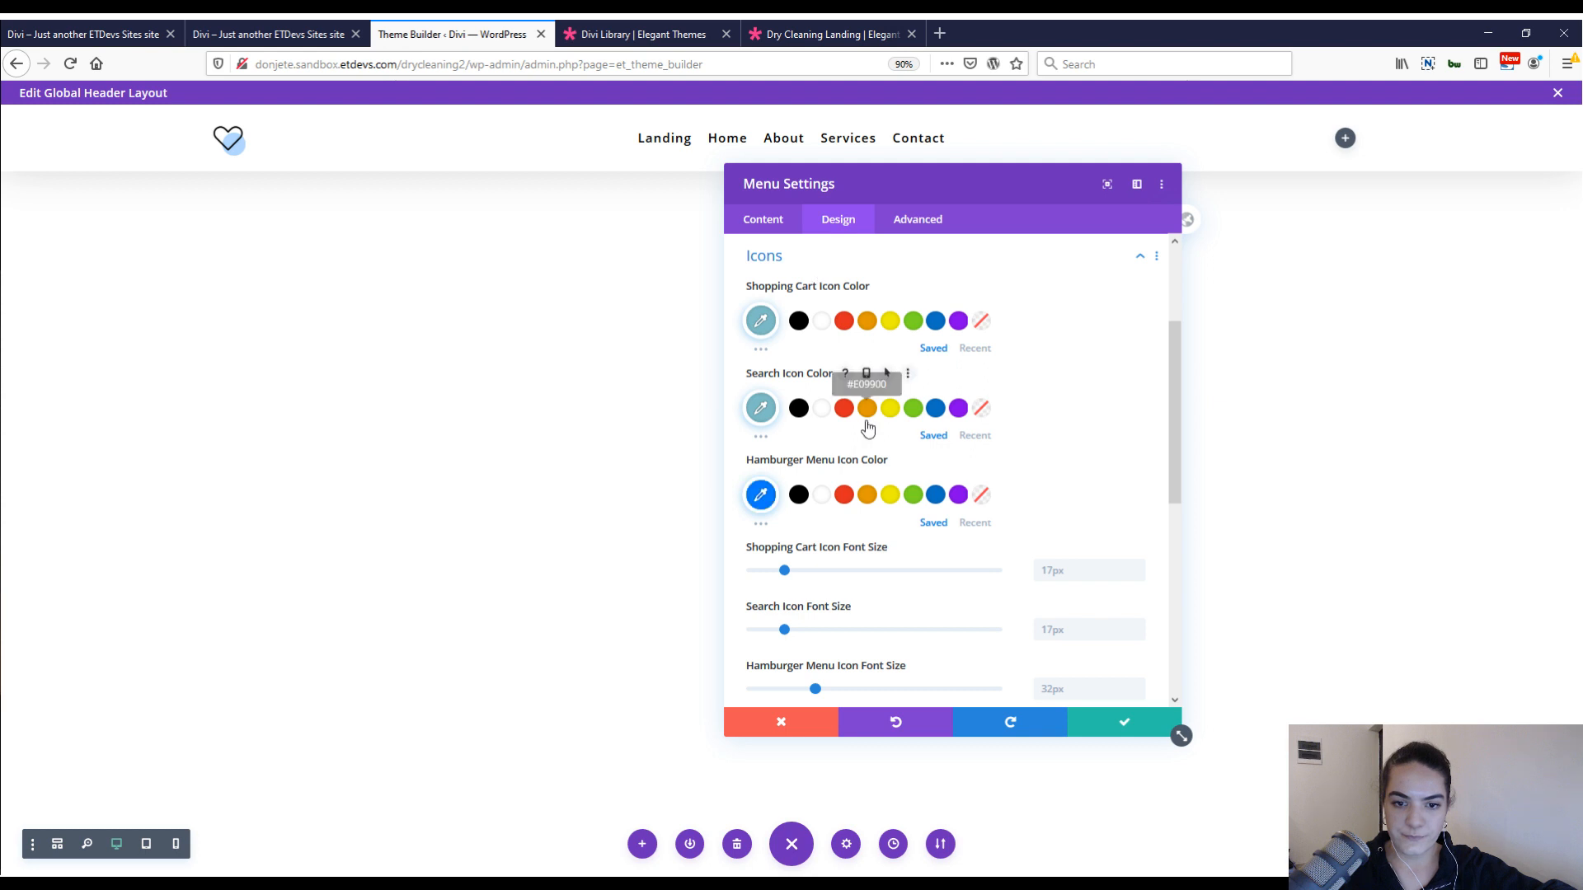
{"action": "left_click", "coordinate": [760, 495]}
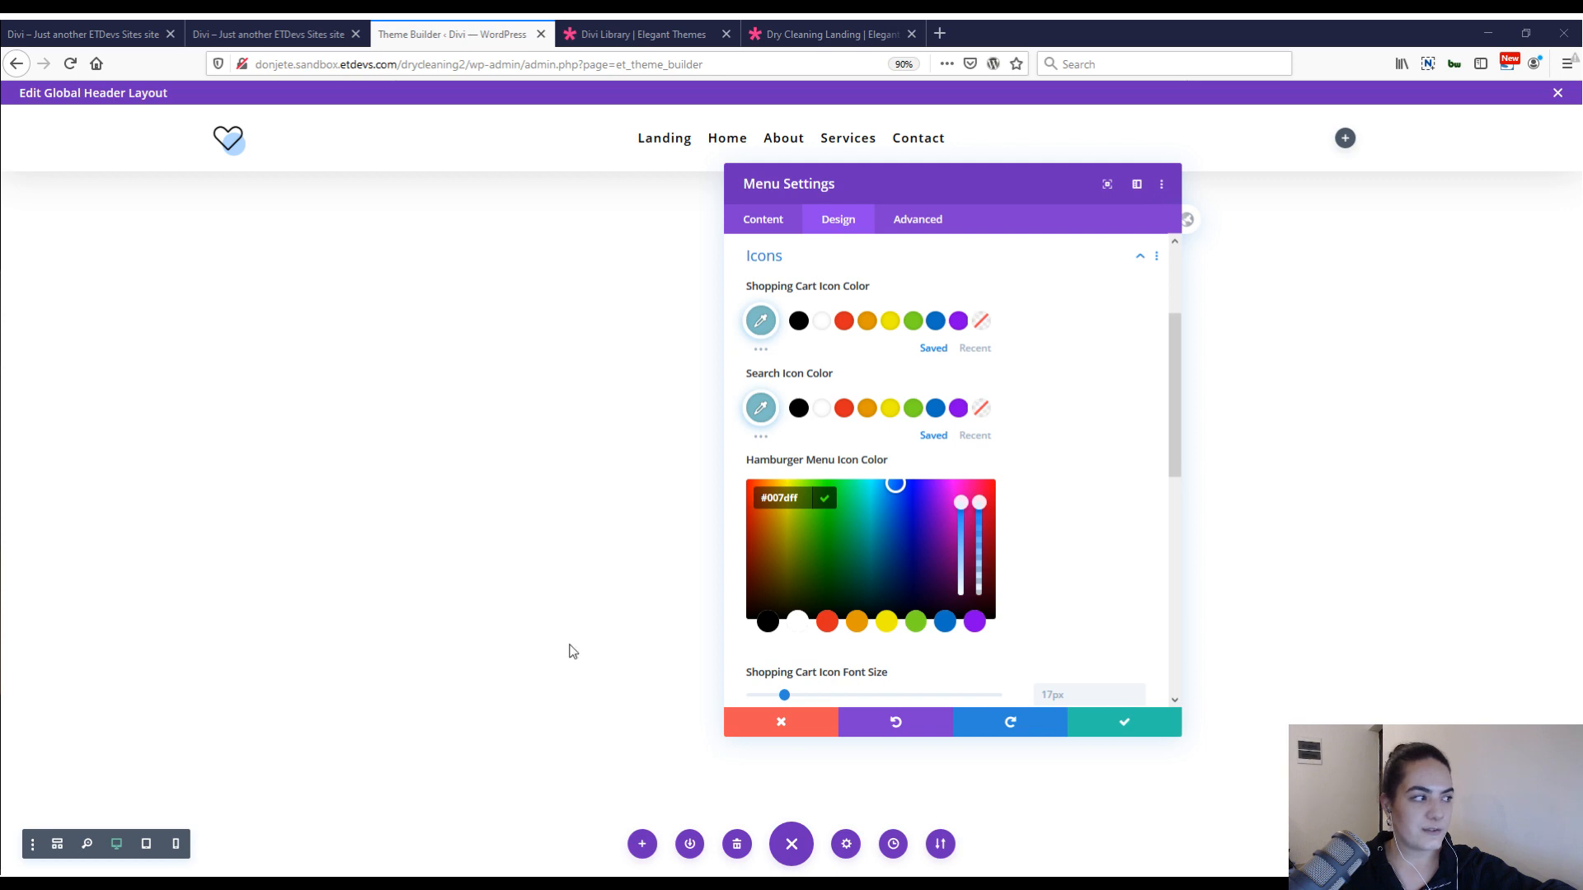
{"action": "left_click", "coordinate": [1136, 723]}
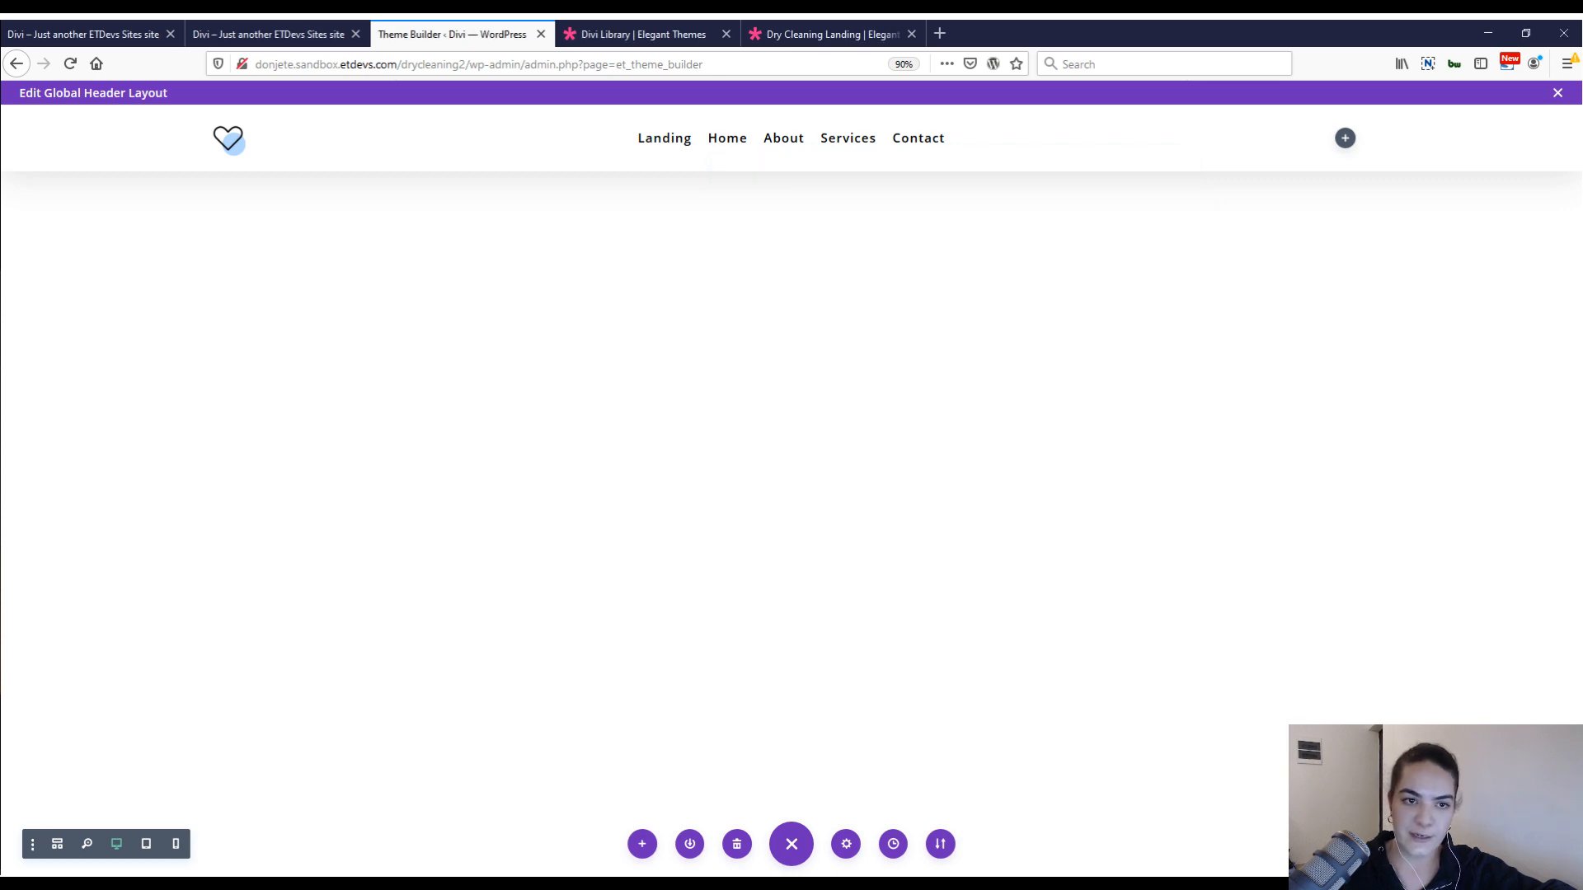
Examine the Contact us button and its form on the finished dry-cleaning page, and return to the Theme Builder.
{"action": "left_click", "coordinate": [304, 31]}
{"action": "left_click", "coordinate": [111, 28]}
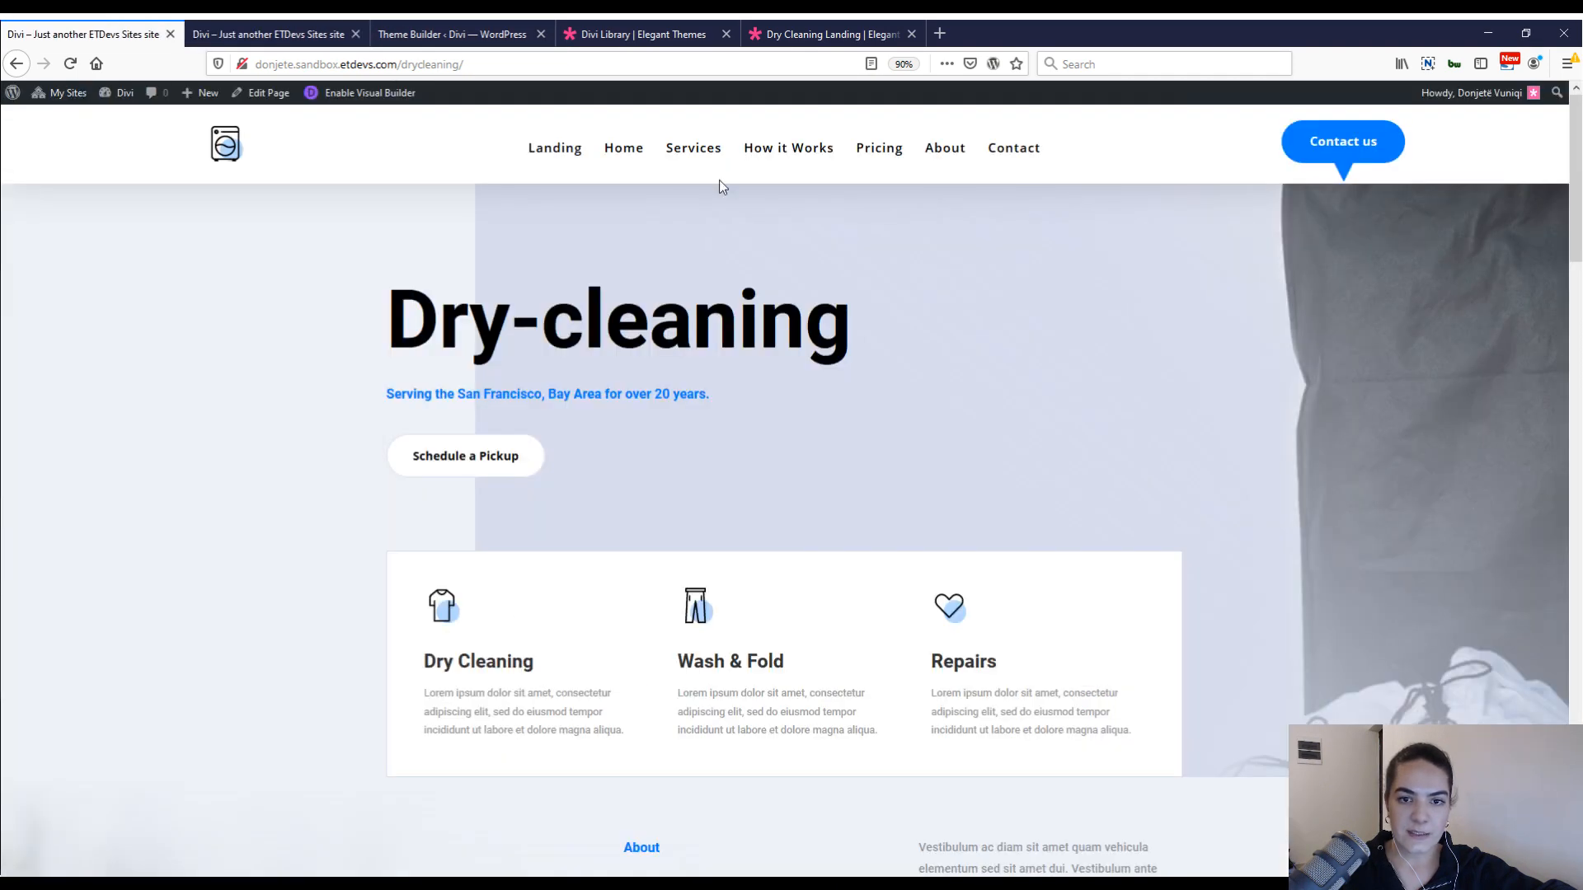
{"action": "left_click", "coordinate": [1320, 162]}
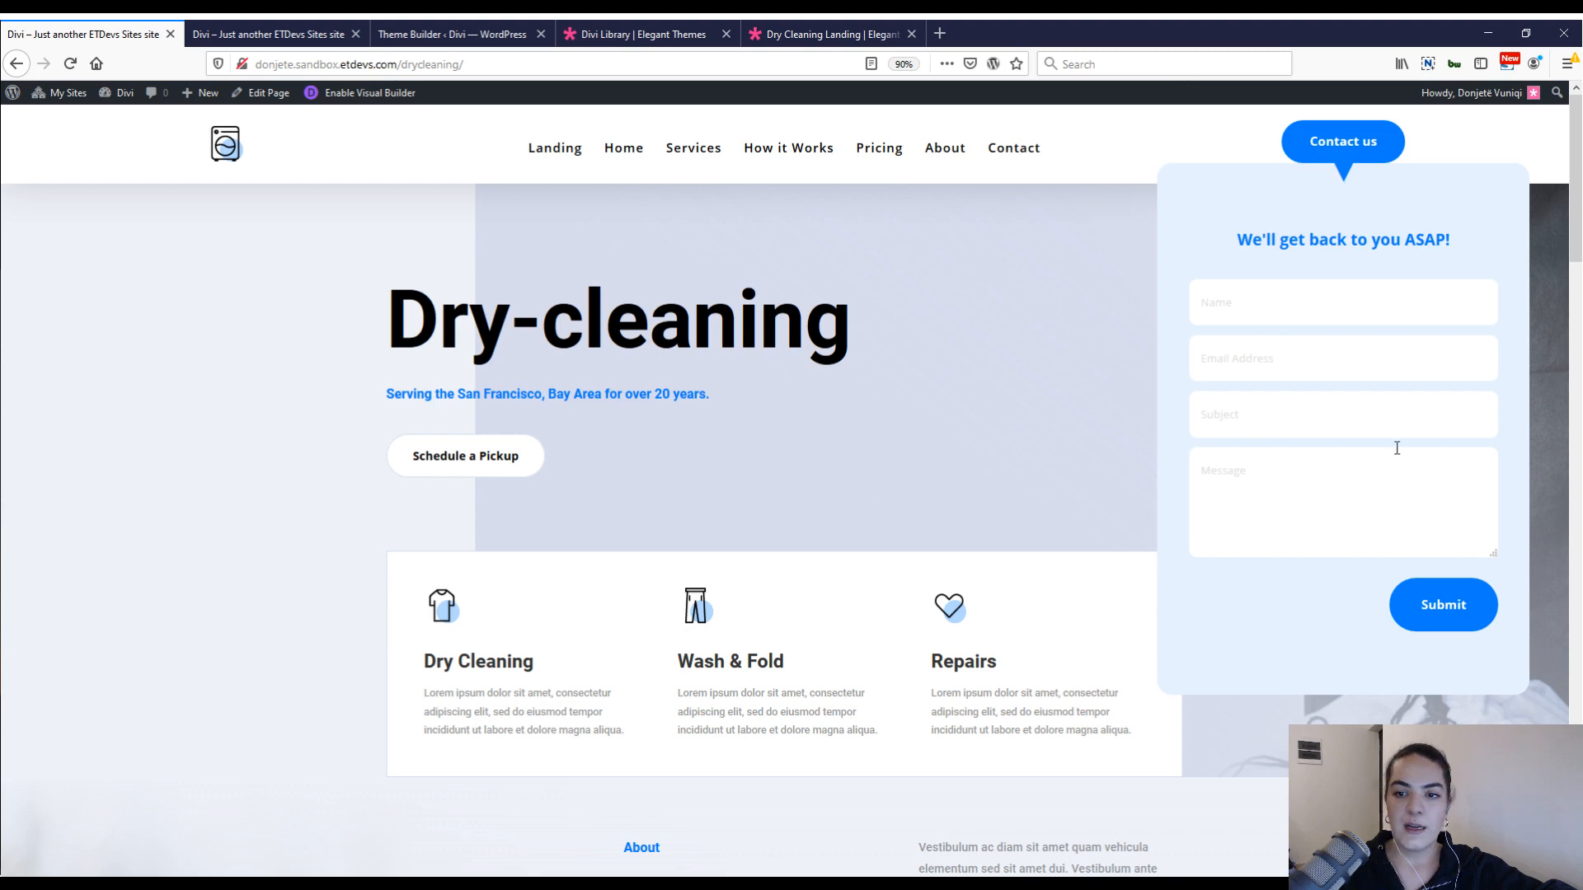
{"action": "left_click", "coordinate": [330, 33]}
{"action": "left_click", "coordinate": [396, 34]}
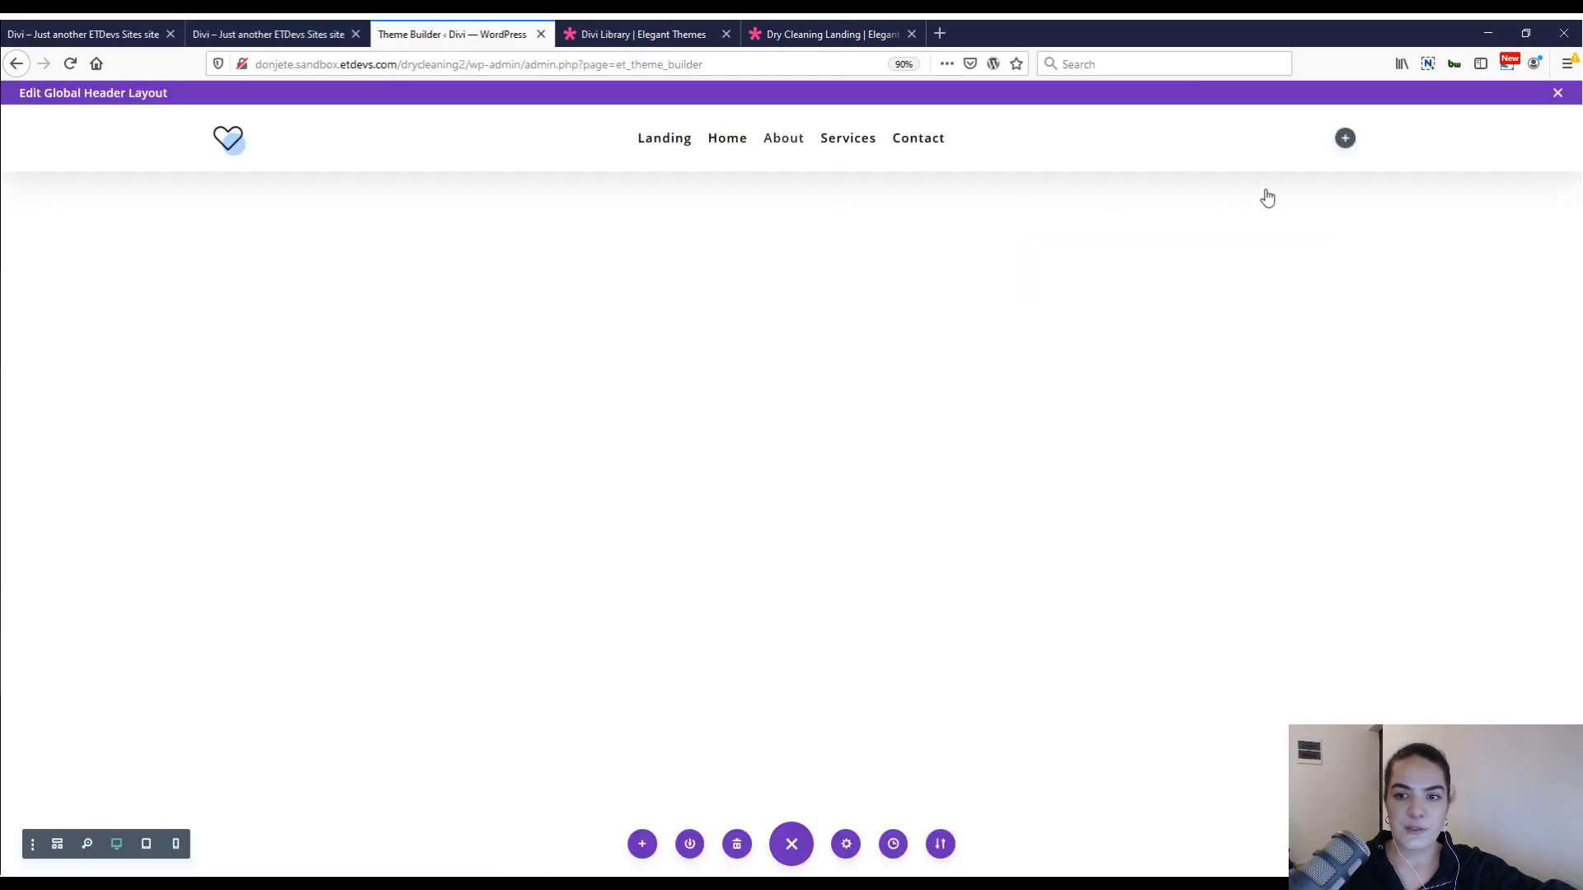
Insert a Text module in the third column with the body text "Contact us" and a #007dff background color.
{"action": "left_click", "coordinate": [1345, 139]}
{"action": "type", "text": "text"}
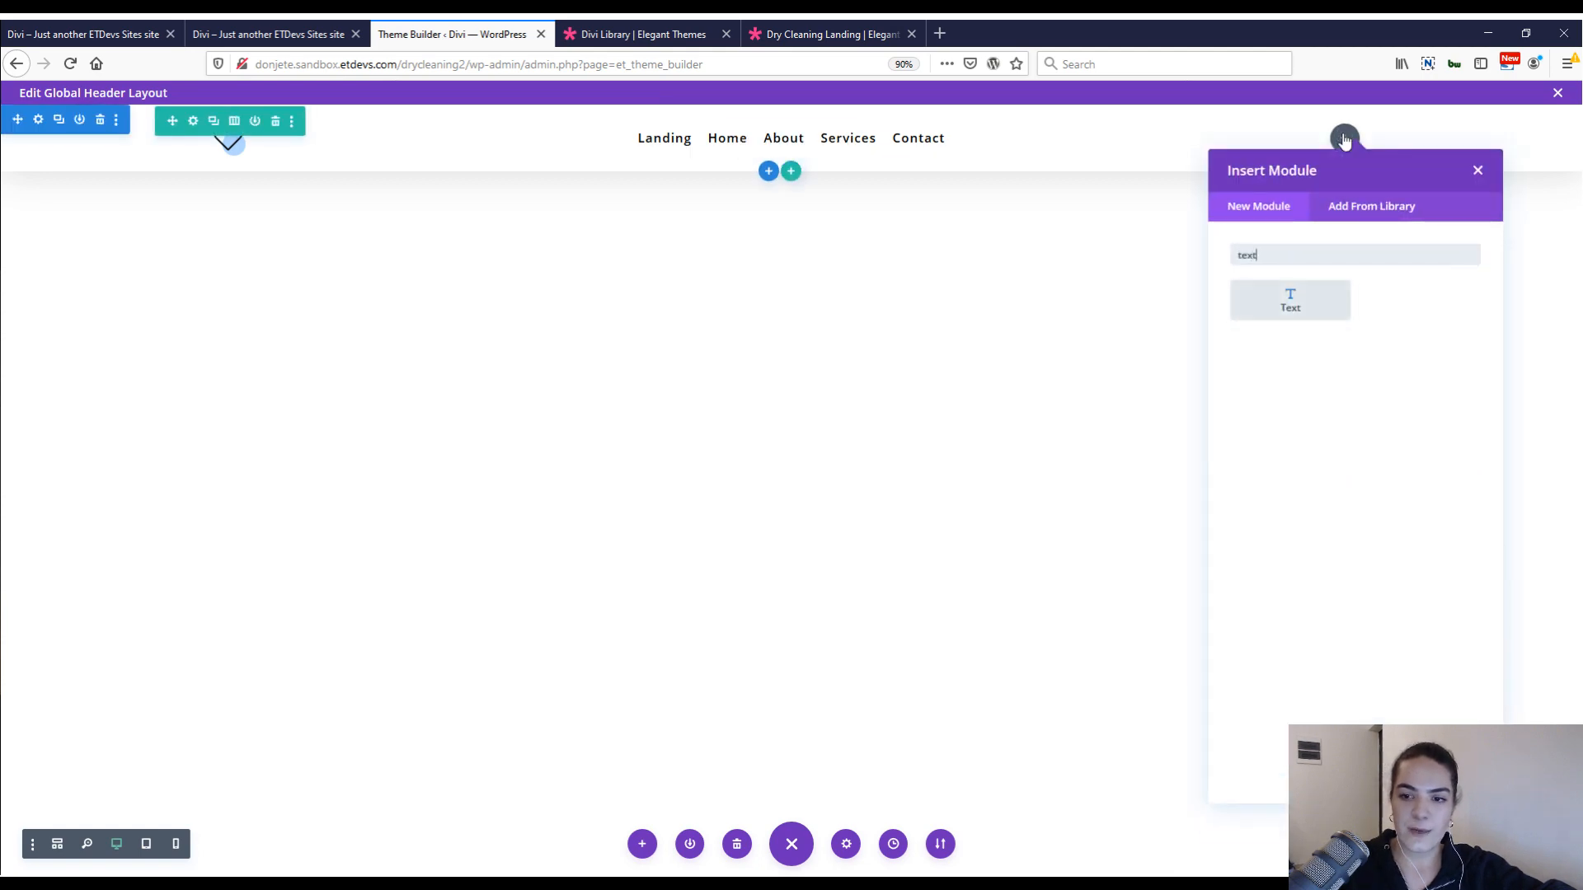
{"action": "key", "text": "Return"}
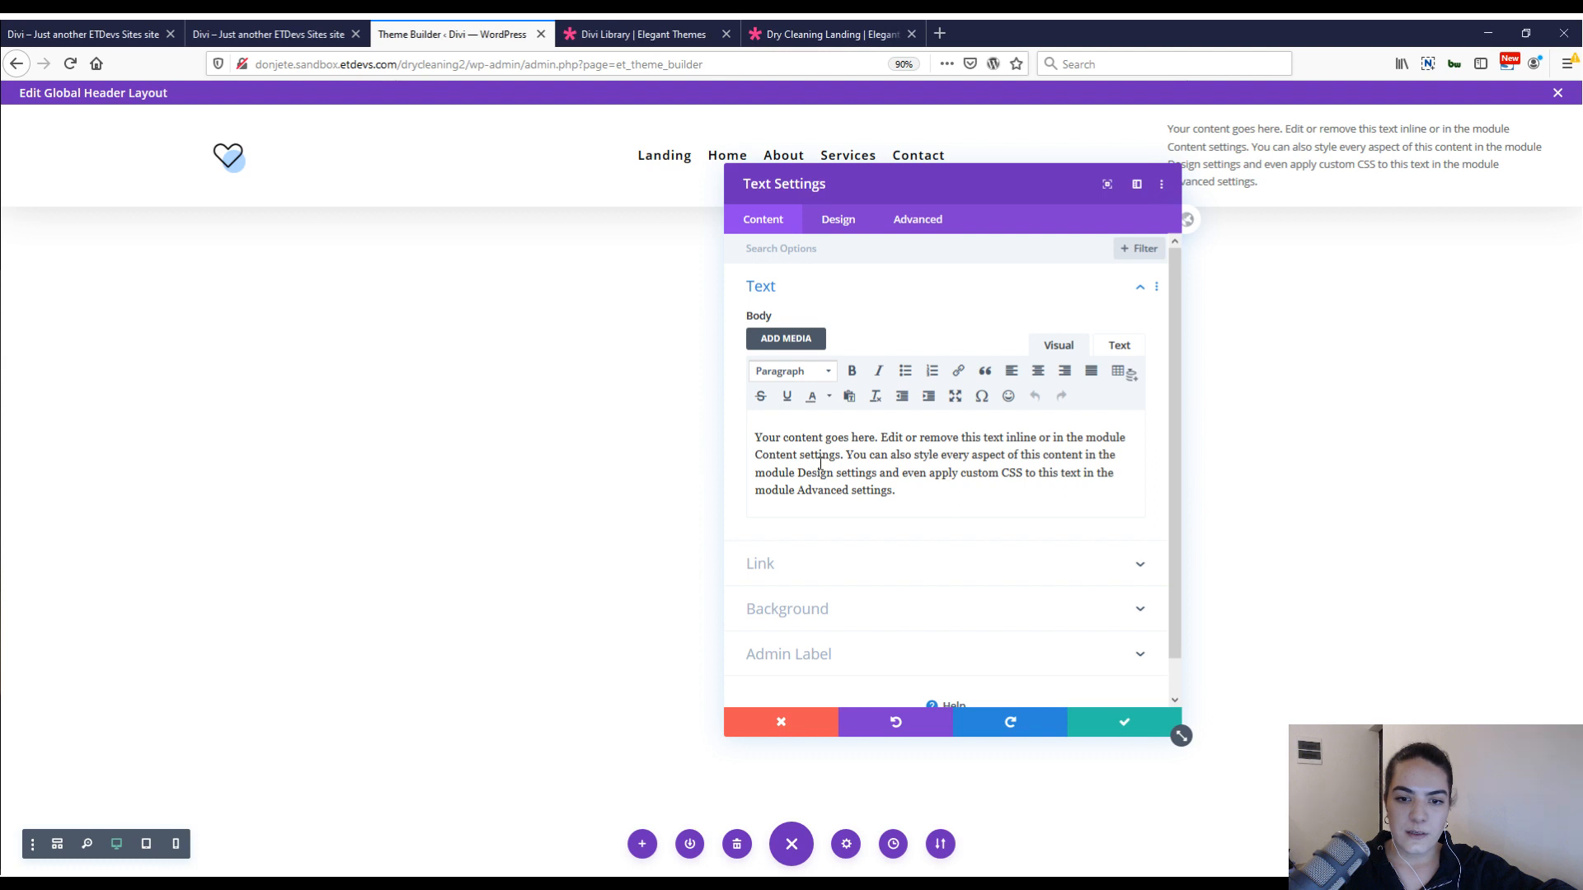
{"action": "key", "text": "ctrl+a"}
{"action": "type", "text": "Contact us"}
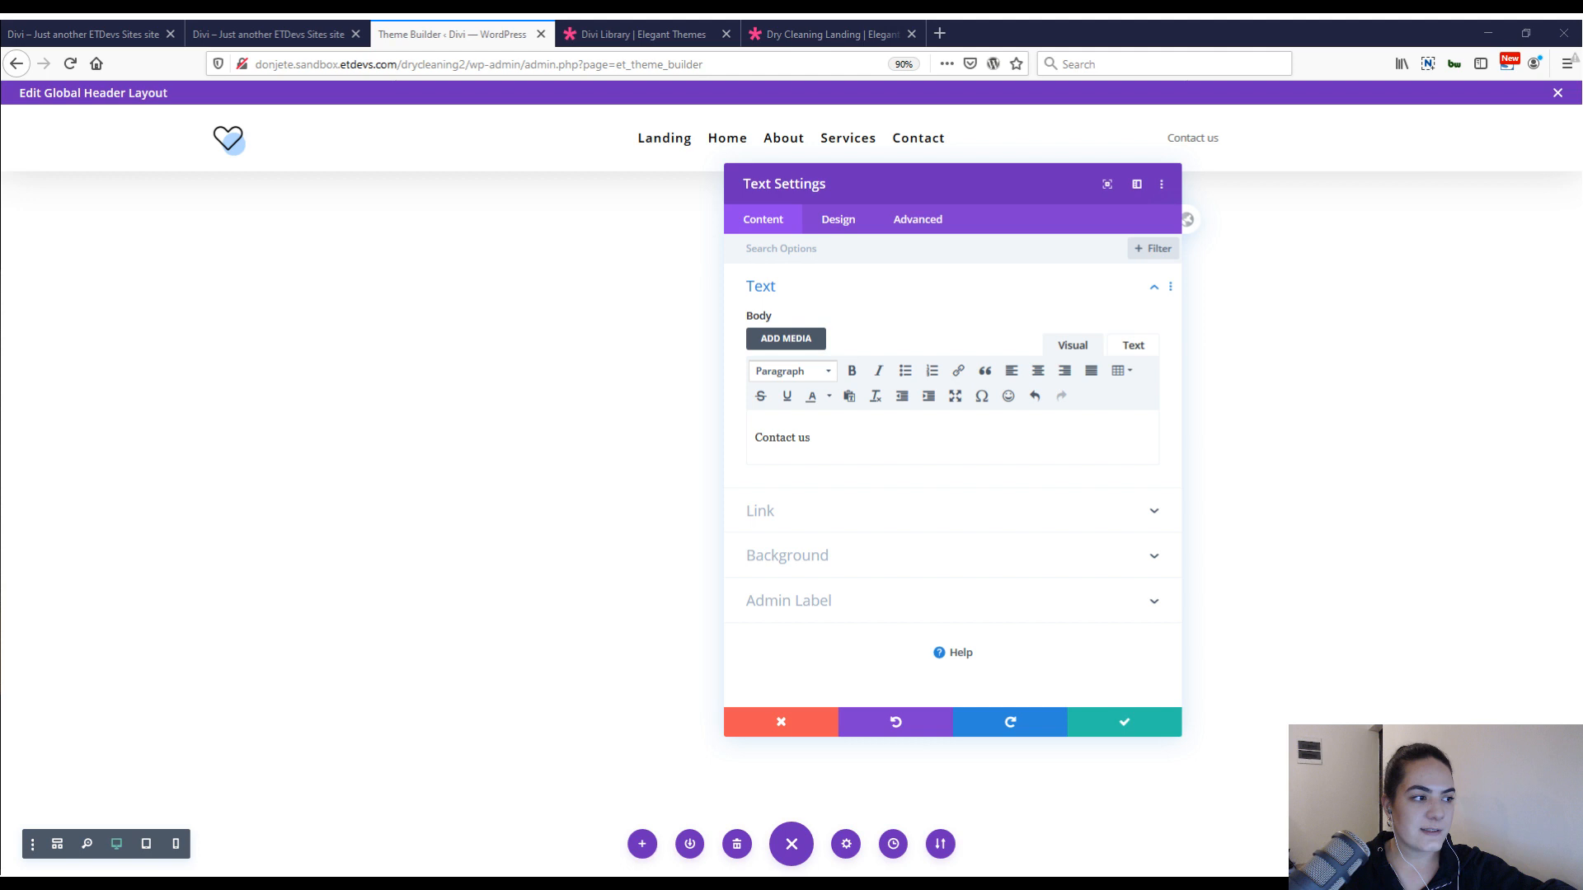
{"action": "left_click", "coordinate": [803, 555]}
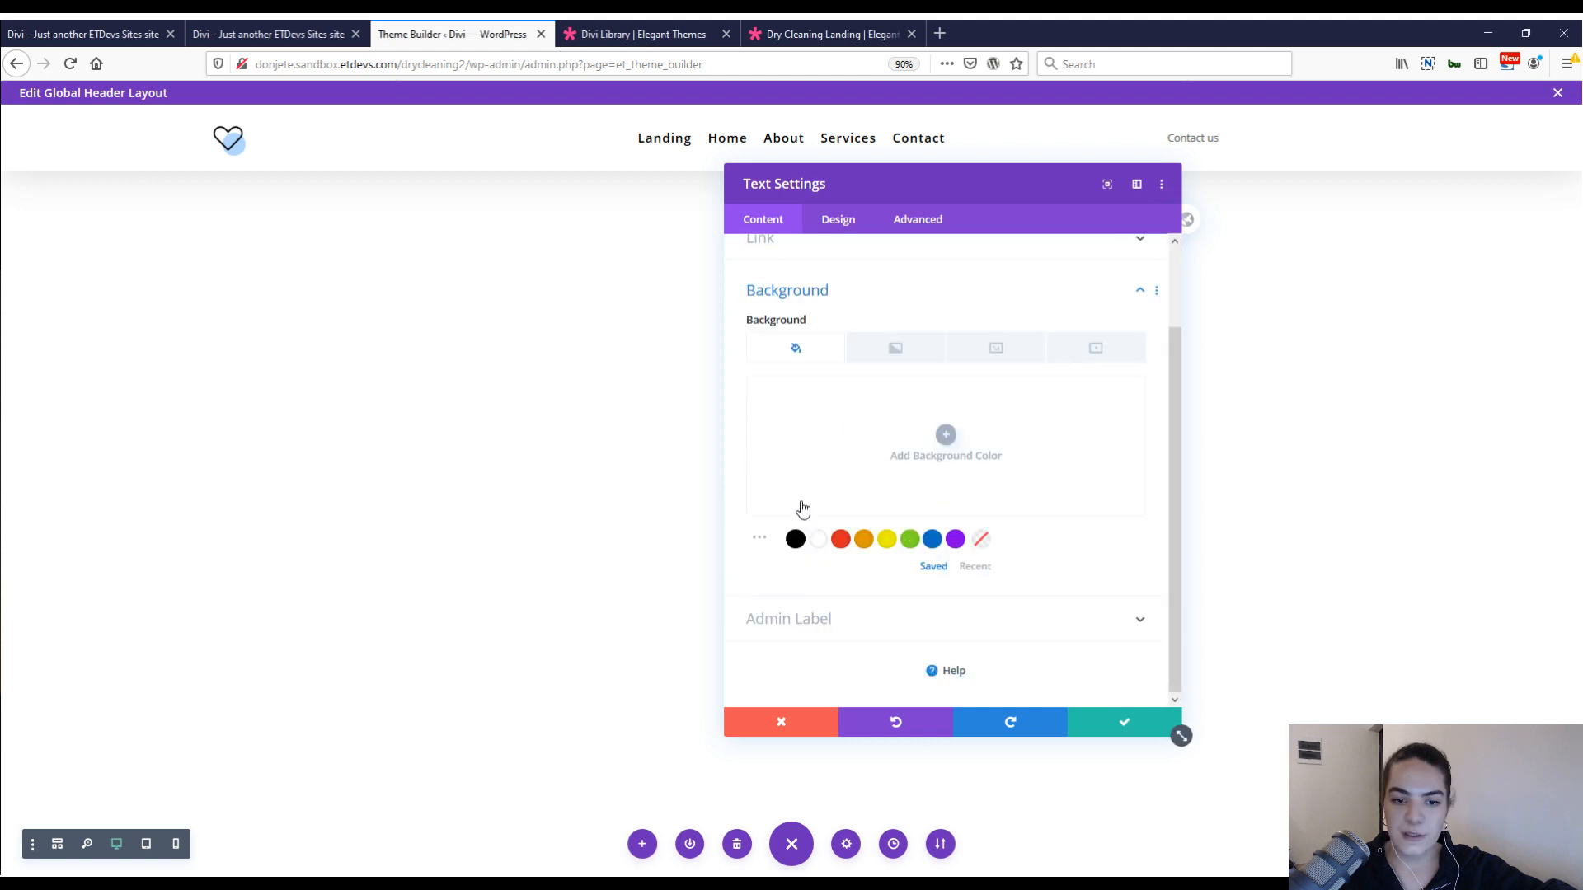
{"action": "left_click", "coordinate": [803, 509]}
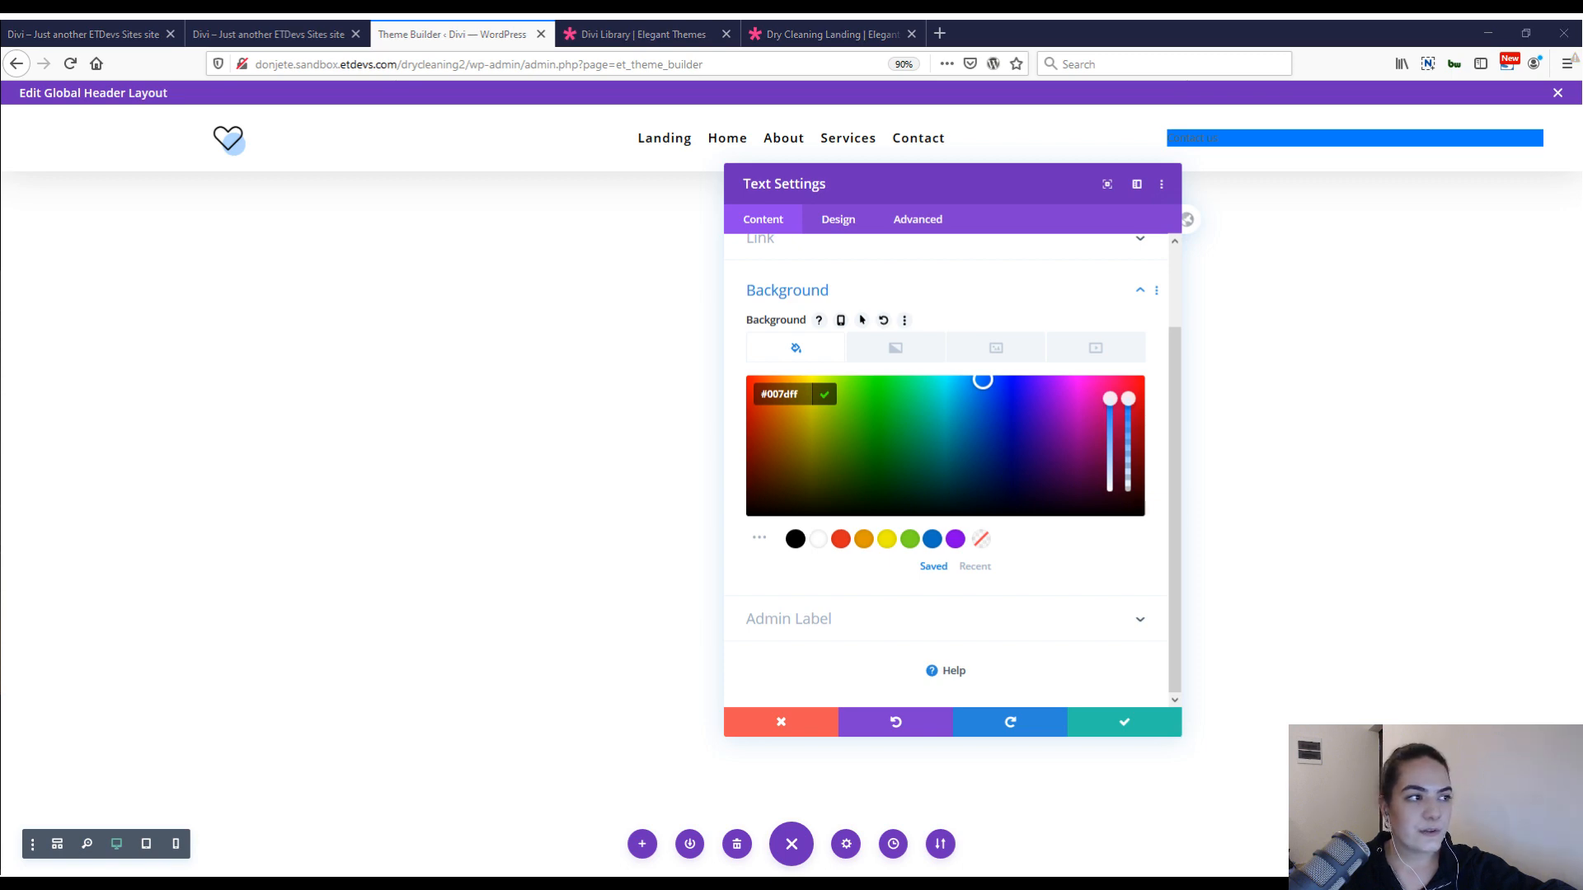
Paste the copied text styles to make the Contact us text centered, bold, white and 0.8vw on desktop.
{"action": "left_click", "coordinate": [838, 221]}
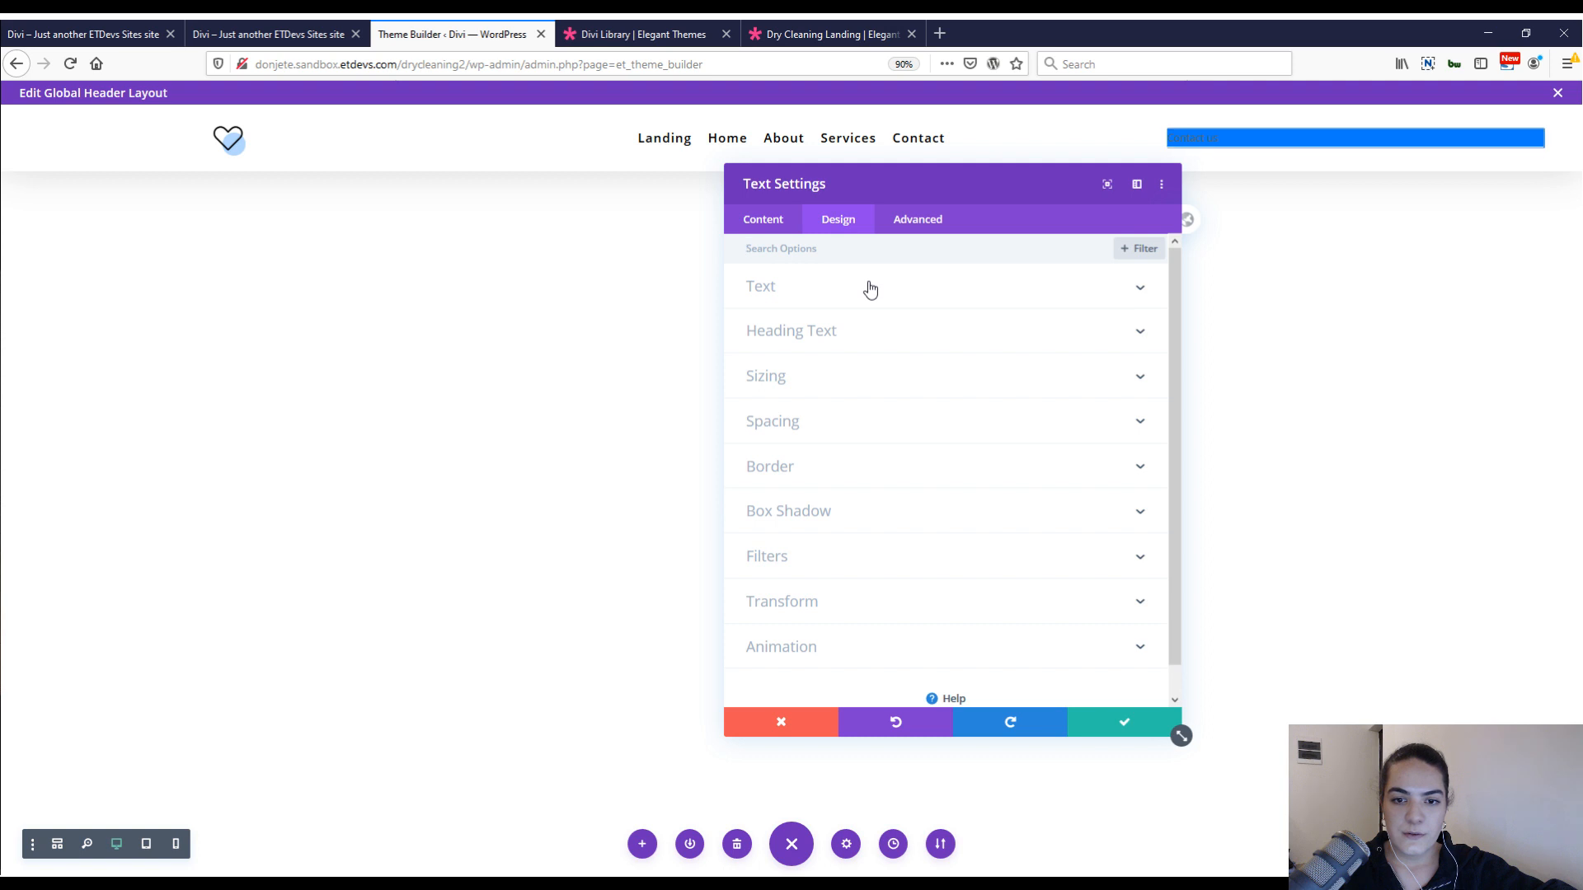
{"action": "right_click", "coordinate": [865, 287]}
{"action": "left_click", "coordinate": [863, 283]}
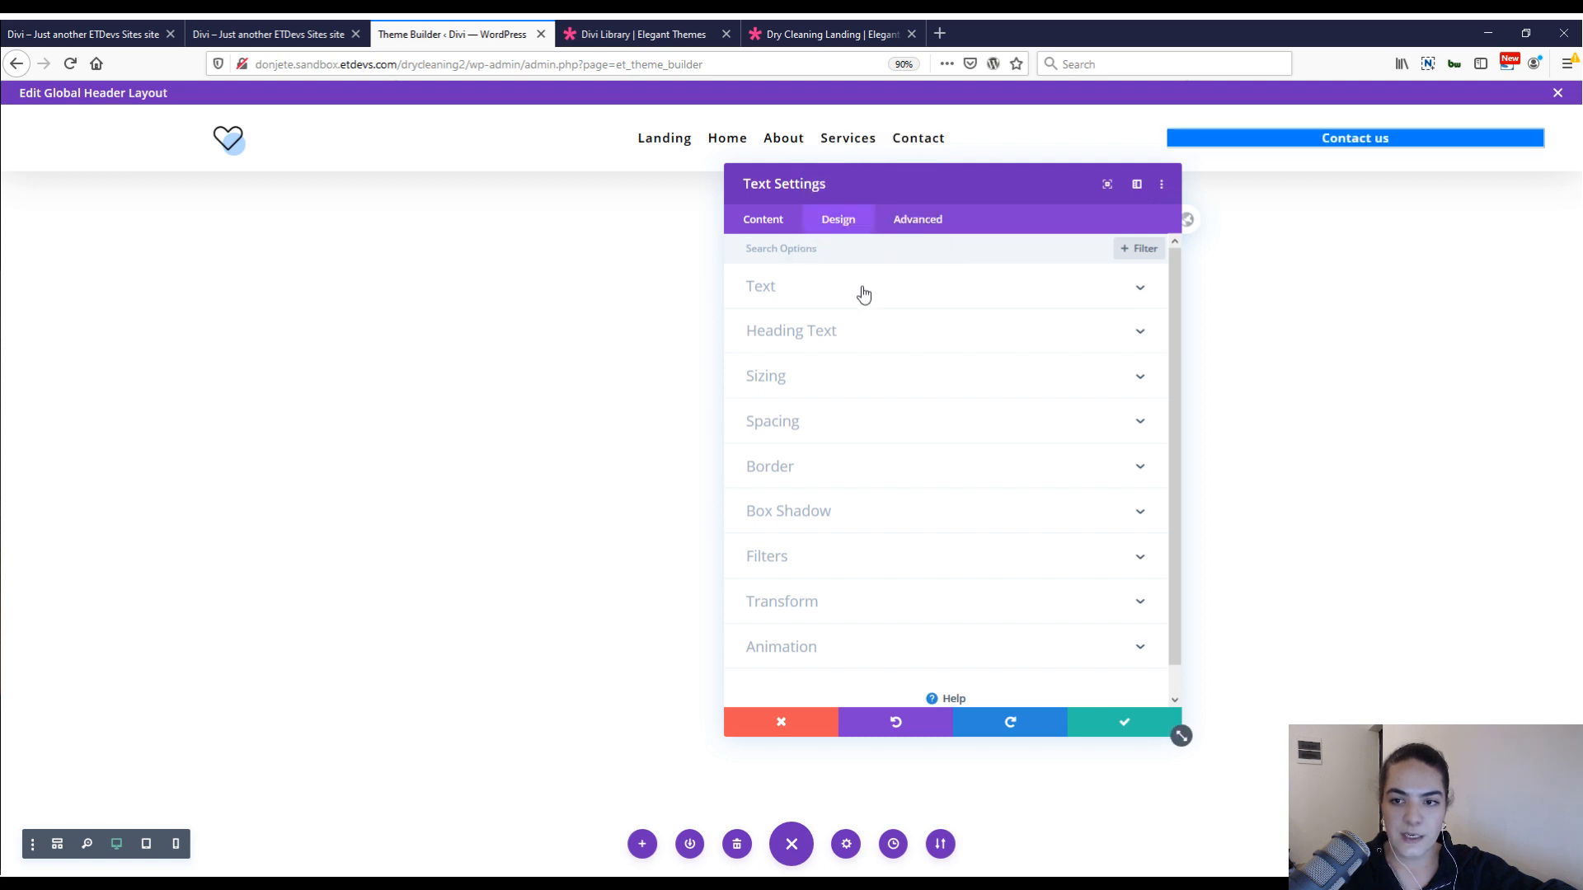
{"action": "left_click", "coordinate": [863, 285]}
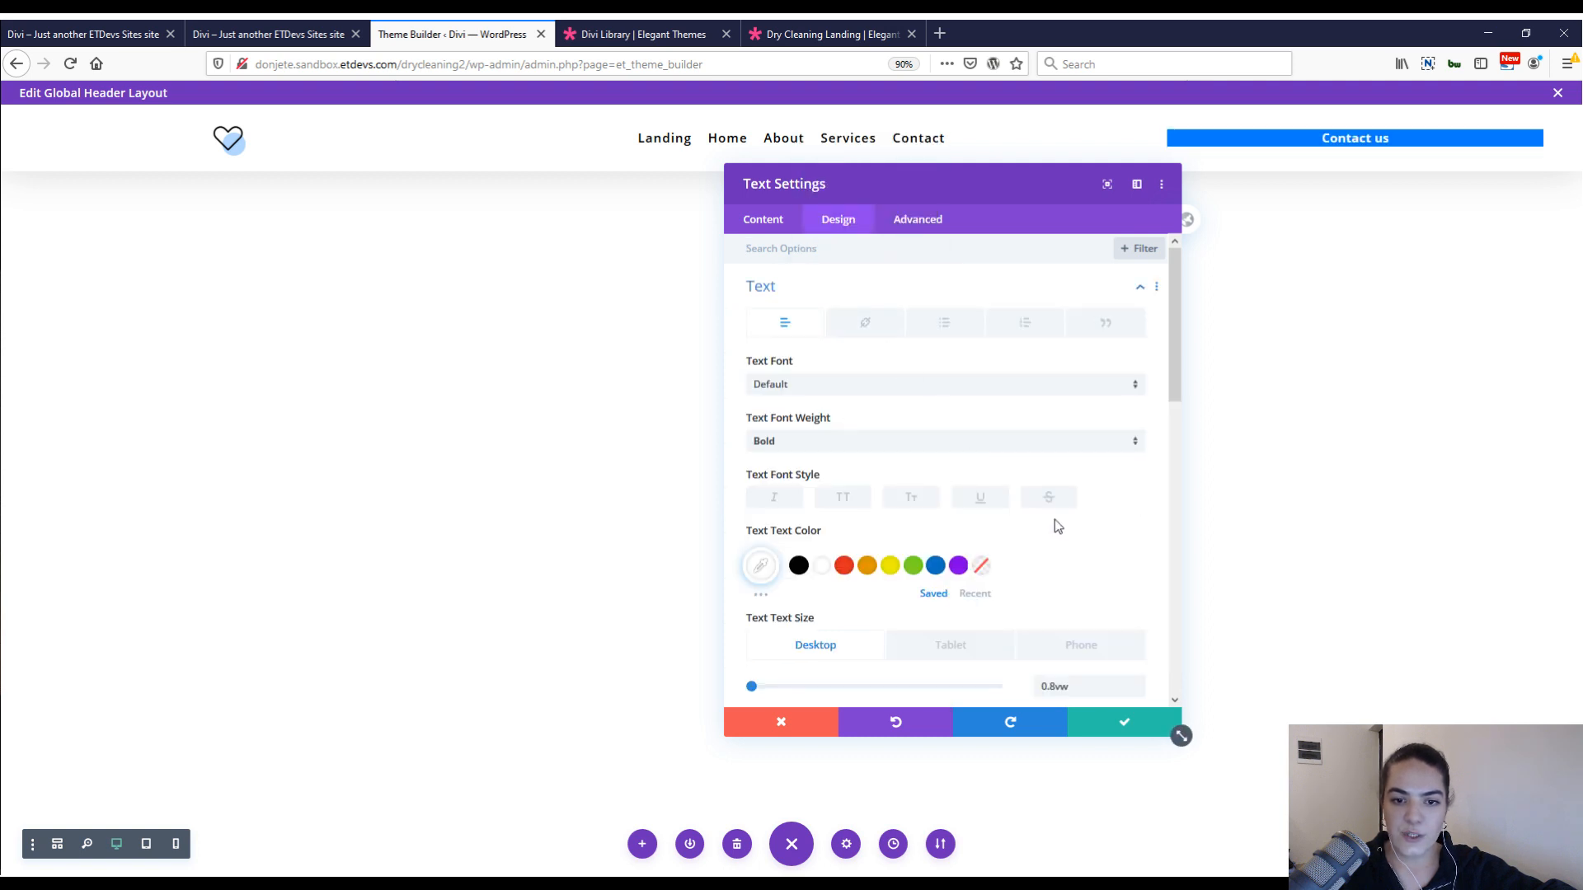
Paste the copied sizing styles onto the Contact us text module, giving a 33% width and centered module alignment.
{"action": "scroll", "coordinate": [799, 450], "scroll_direction": "down", "scroll_amount": 2}
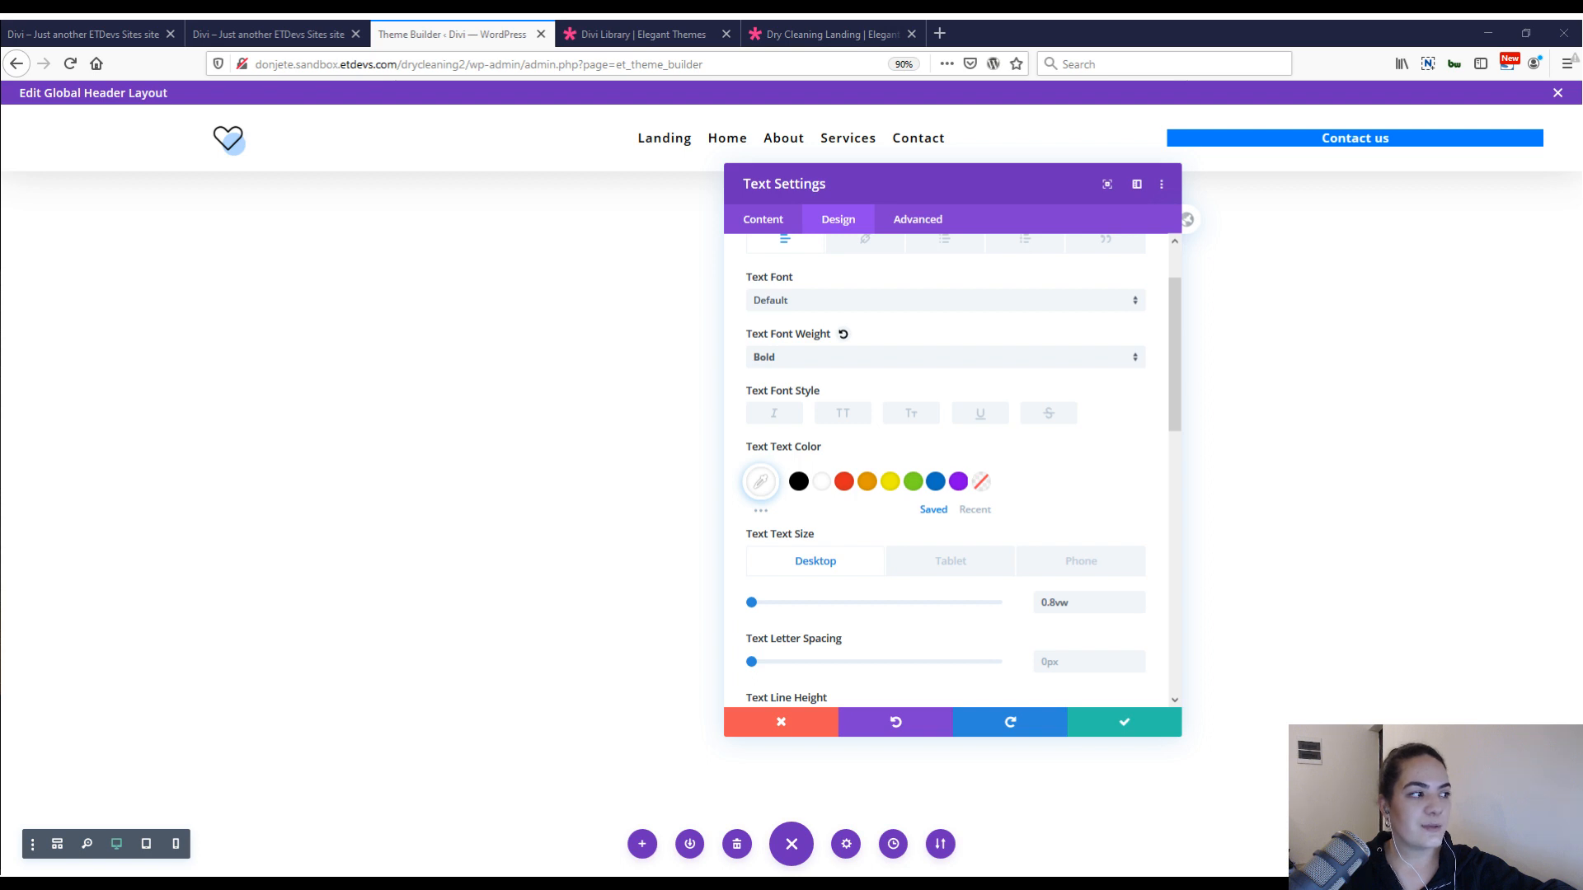
{"action": "scroll", "coordinate": [985, 535], "scroll_direction": "down", "scroll_amount": 2}
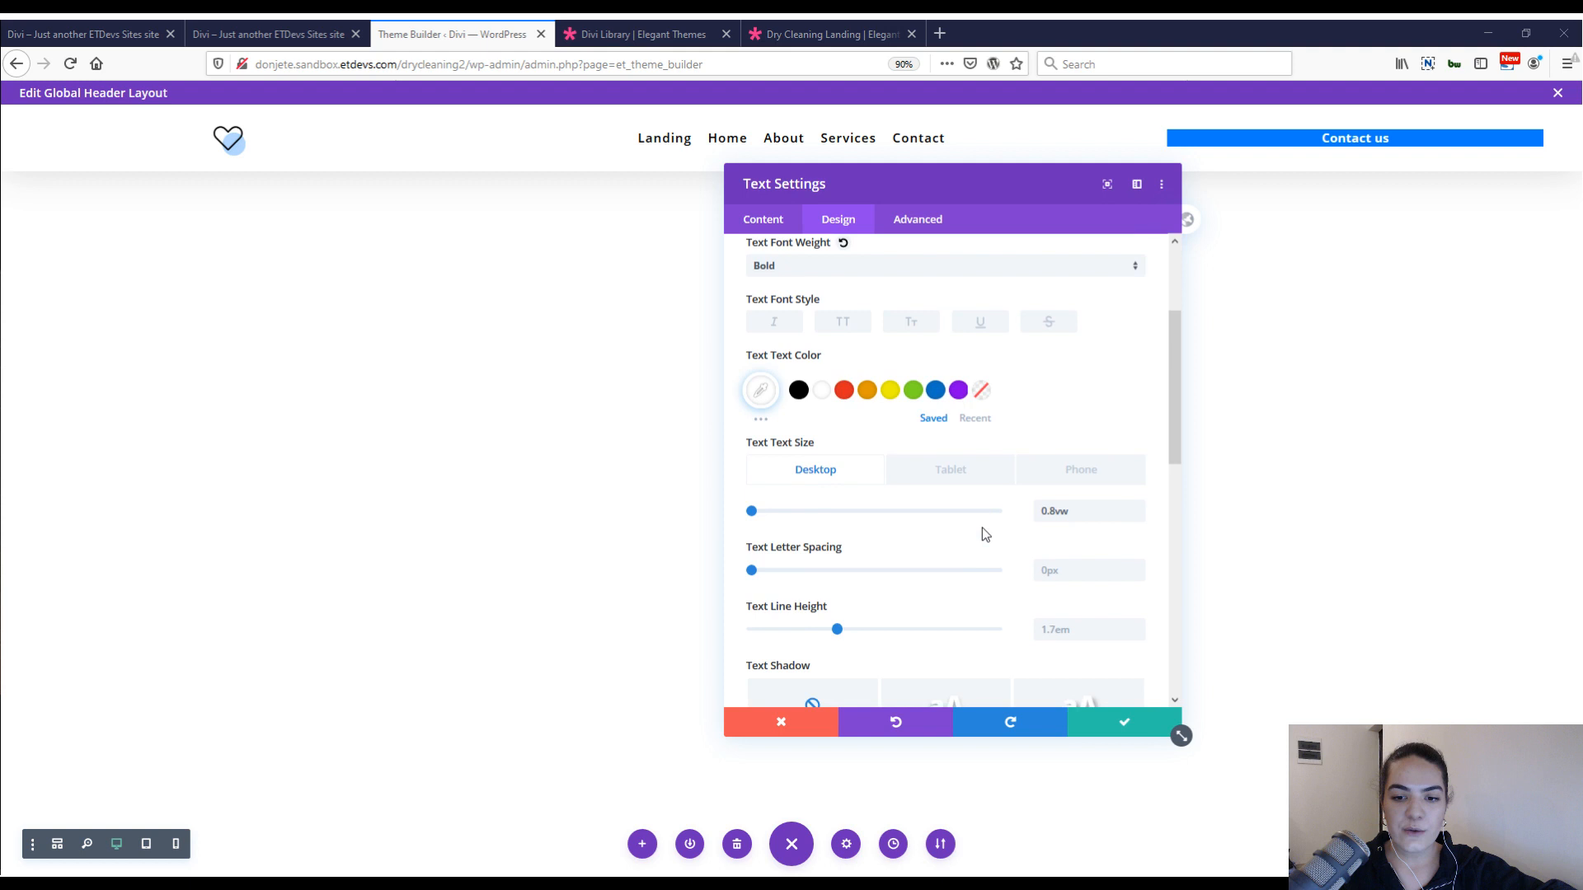
{"action": "scroll", "coordinate": [981, 528], "scroll_direction": "down", "scroll_amount": 5}
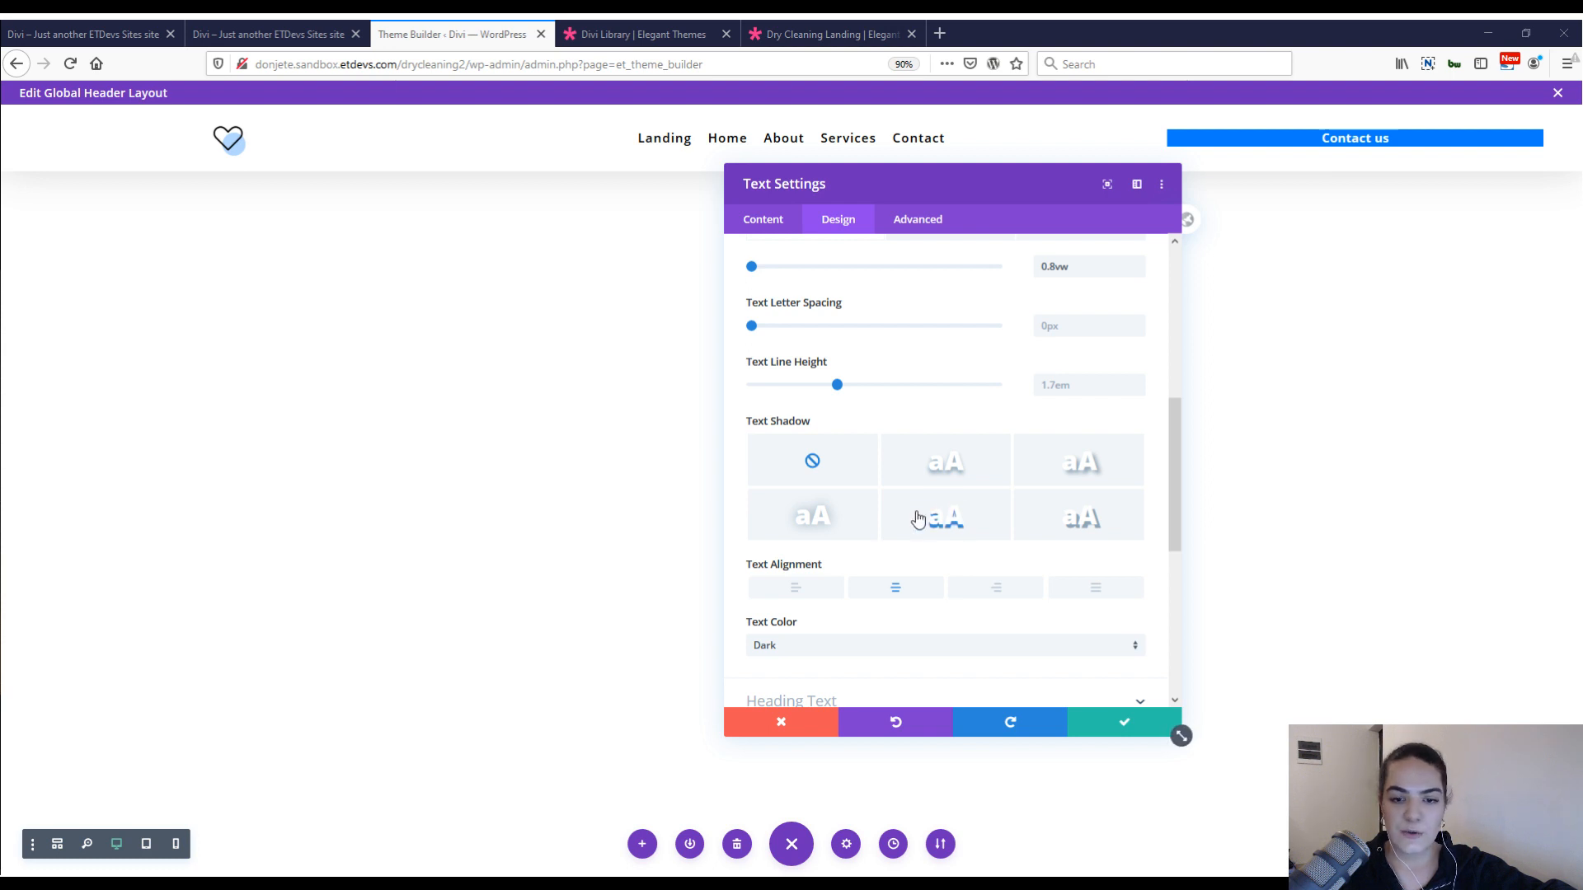
{"action": "scroll", "coordinate": [887, 544], "scroll_direction": "down", "scroll_amount": 3}
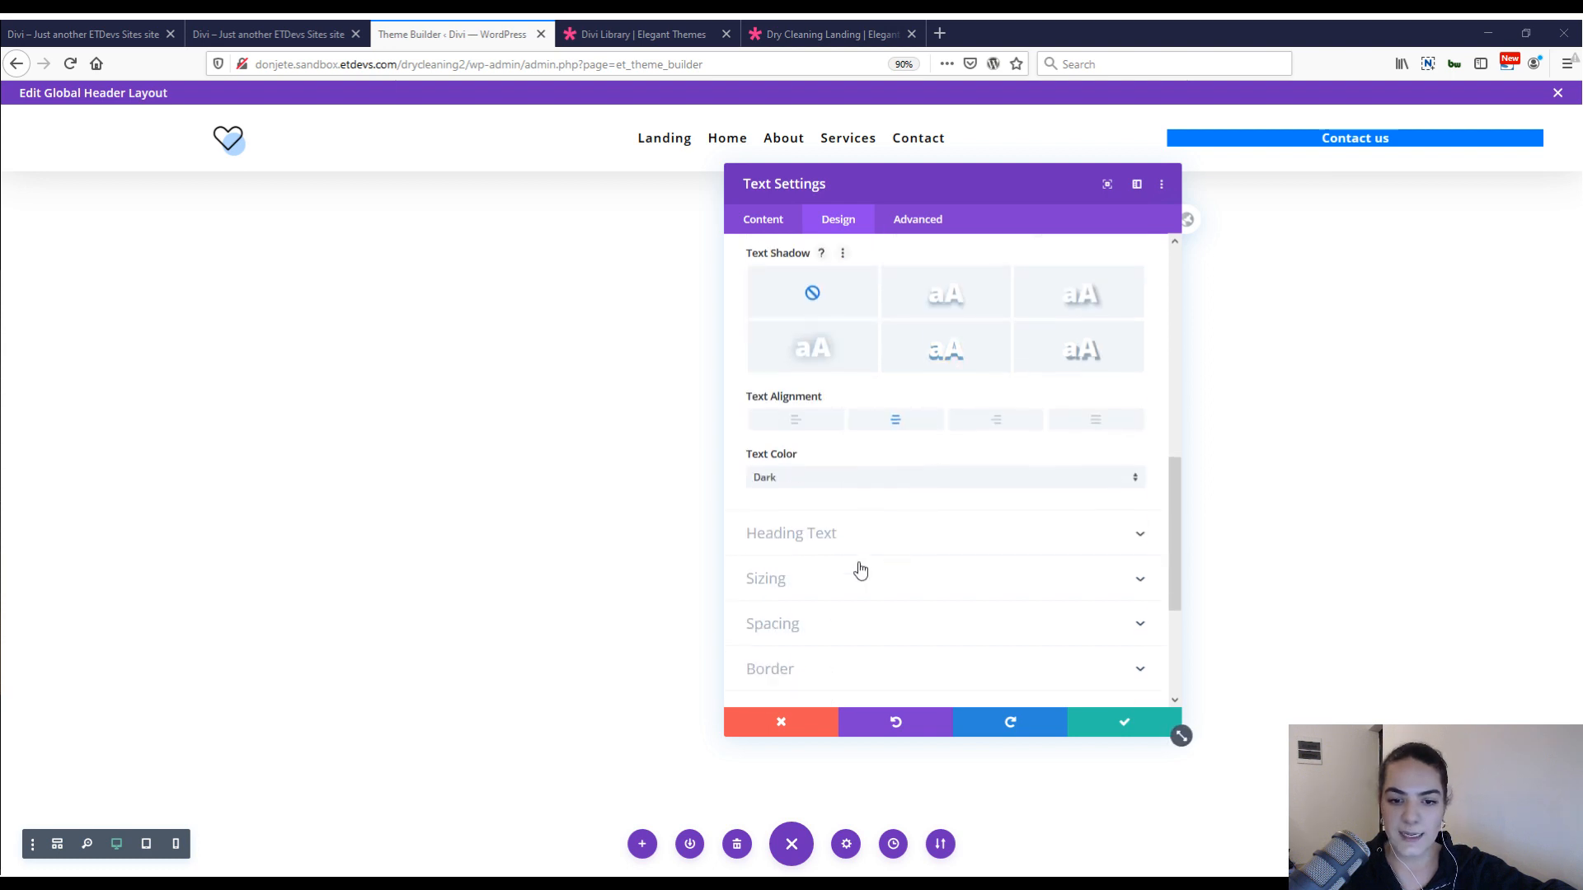
{"action": "left_click", "coordinate": [858, 577]}
{"action": "right_click", "coordinate": [871, 262]}
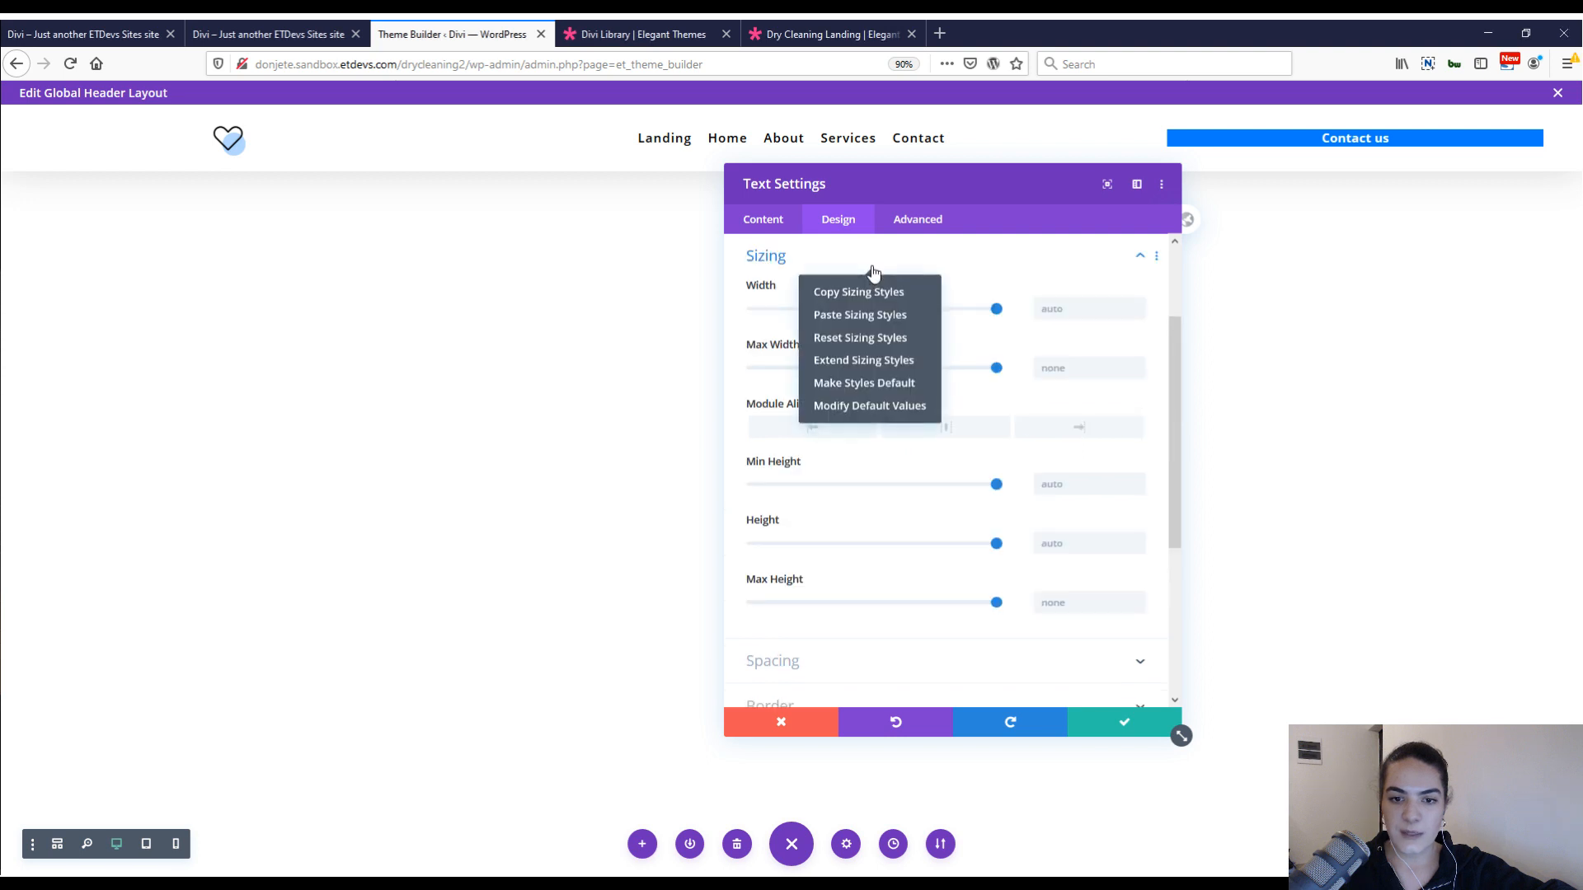
{"action": "left_click", "coordinate": [873, 315]}
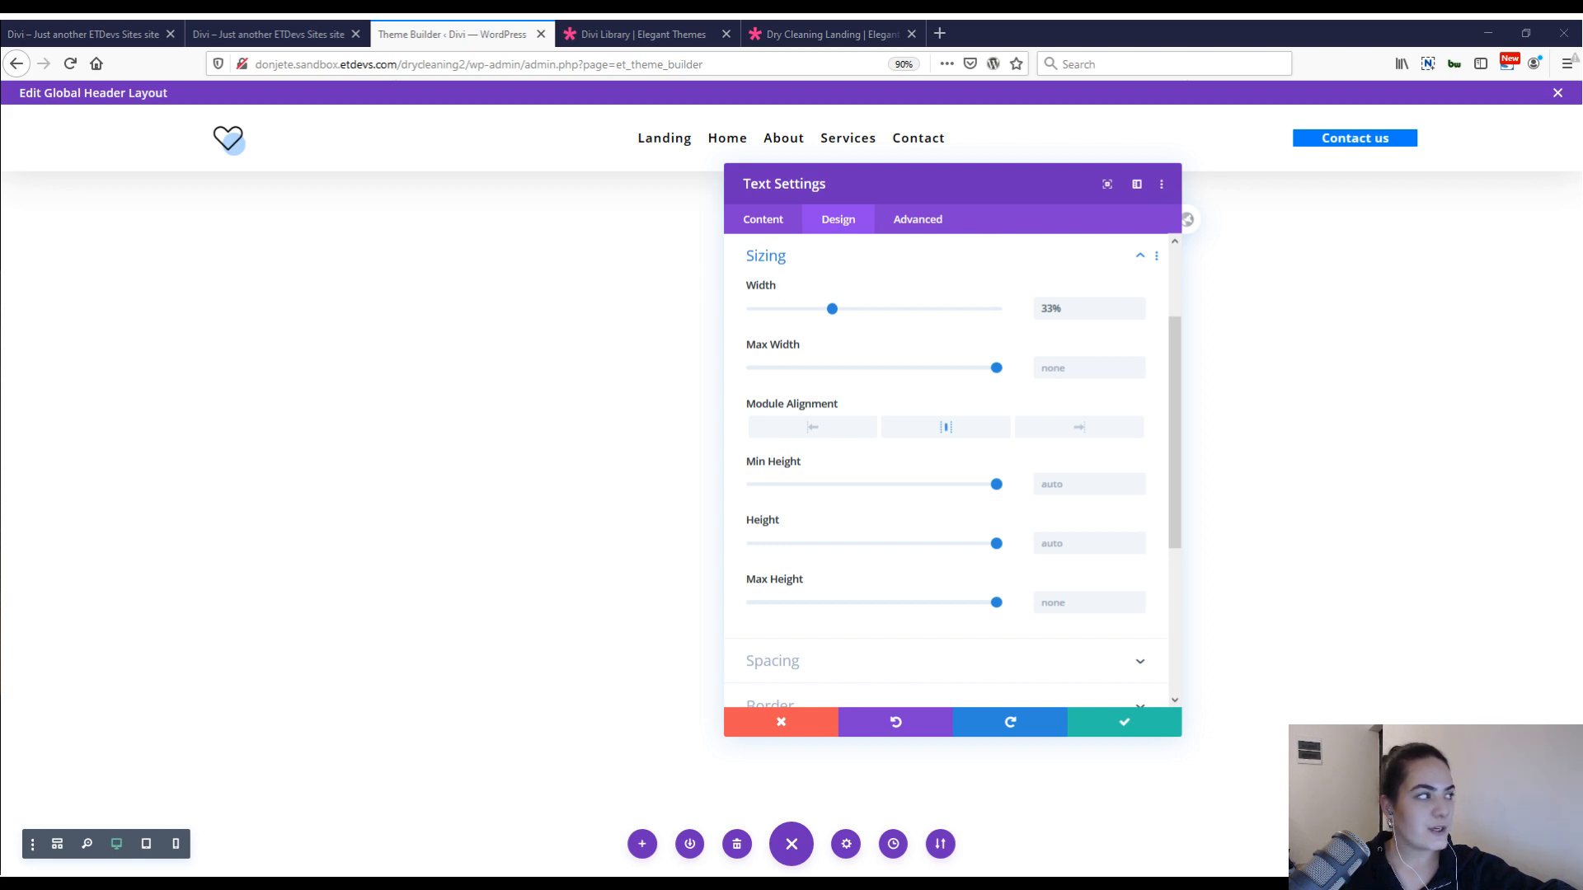
Paste the copied spacing styles to give the Contact us button 0.8vw top and bottom padding on desktop.
{"action": "scroll", "coordinate": [915, 536], "scroll_direction": "down", "scroll_amount": 4}
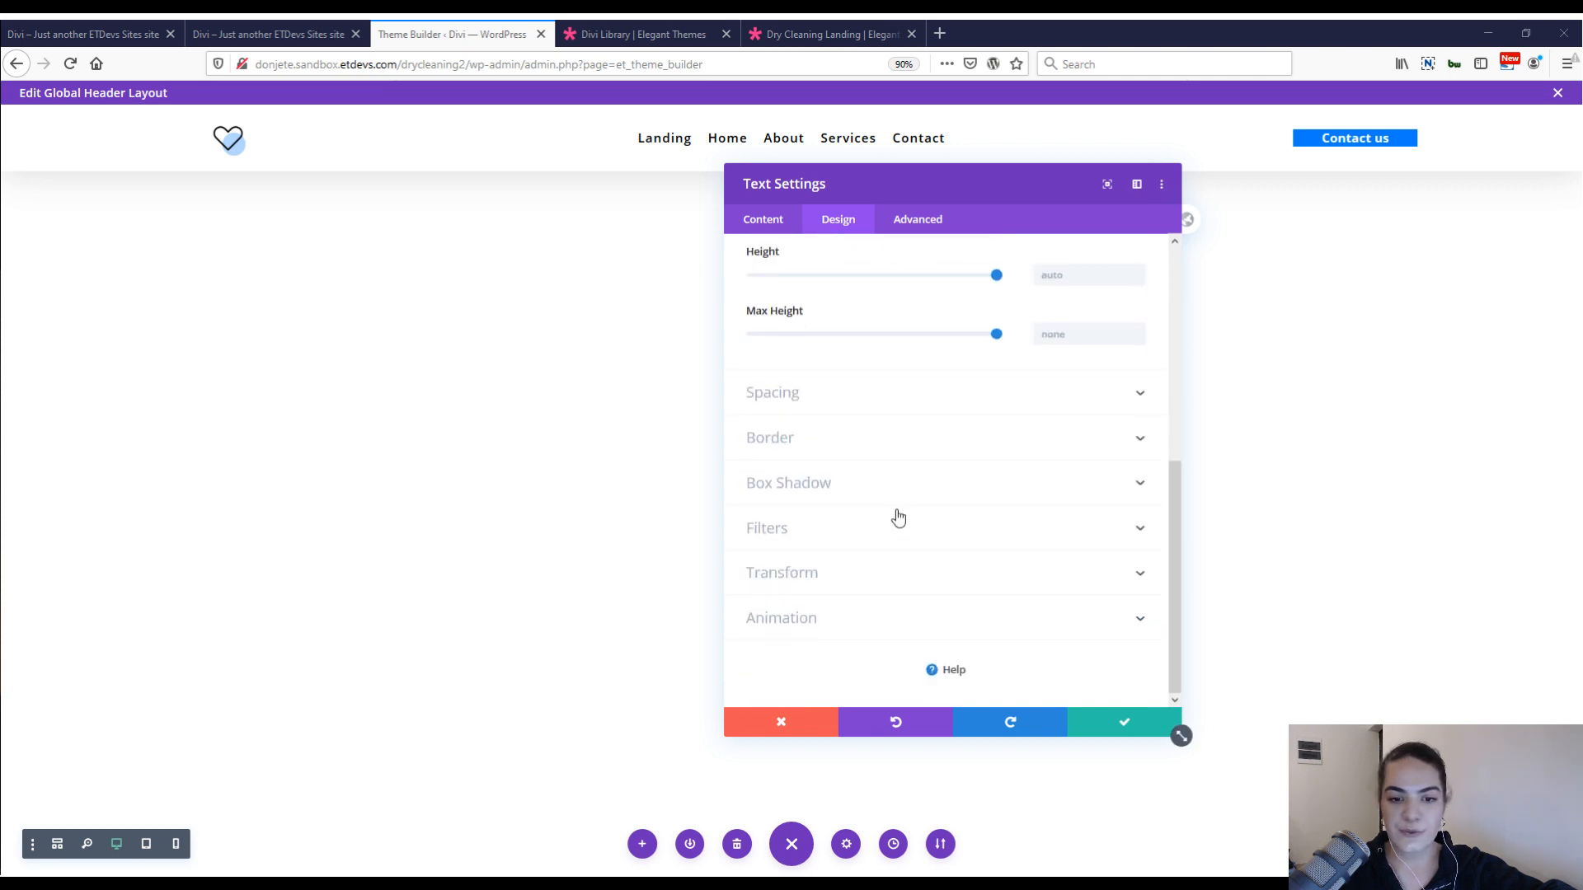
{"action": "left_click", "coordinate": [878, 393]}
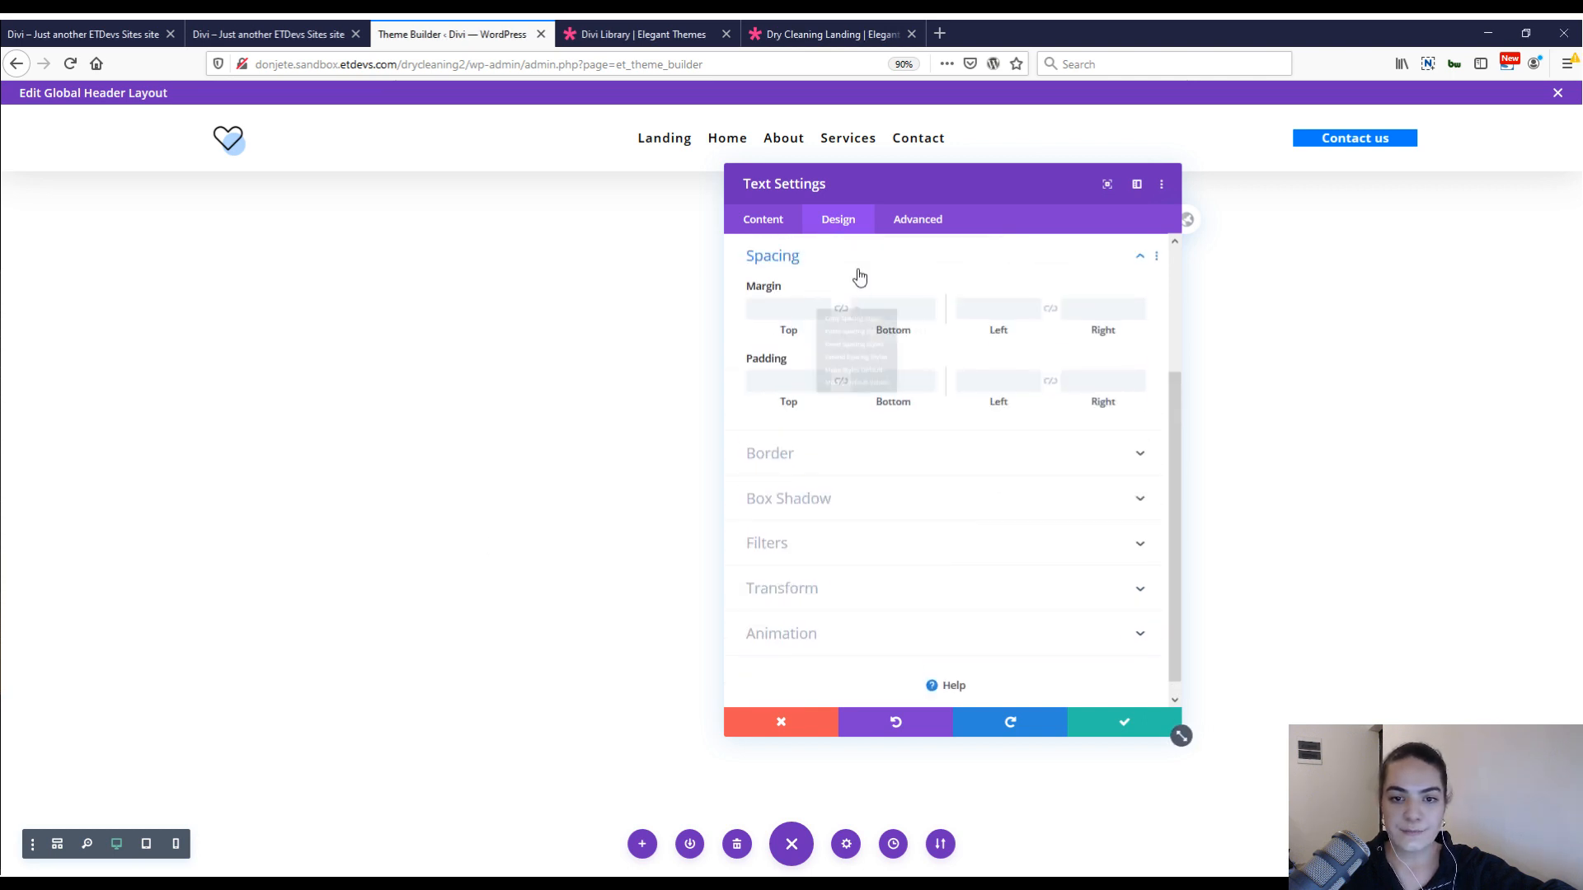
{"action": "left_click", "coordinate": [871, 315]}
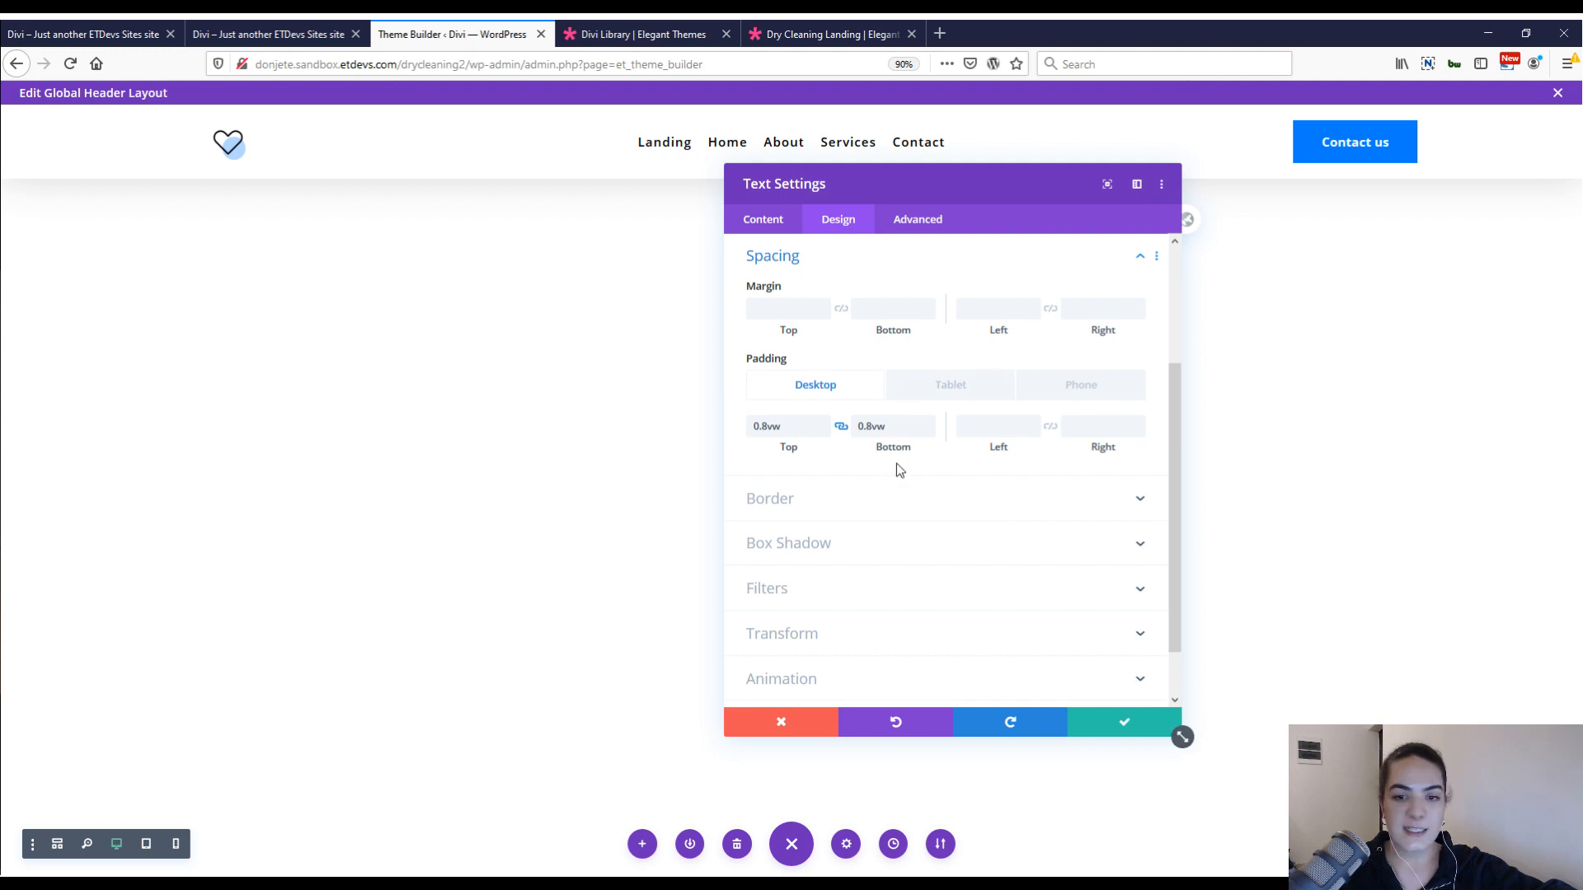
{"action": "left_click", "coordinate": [869, 425]}
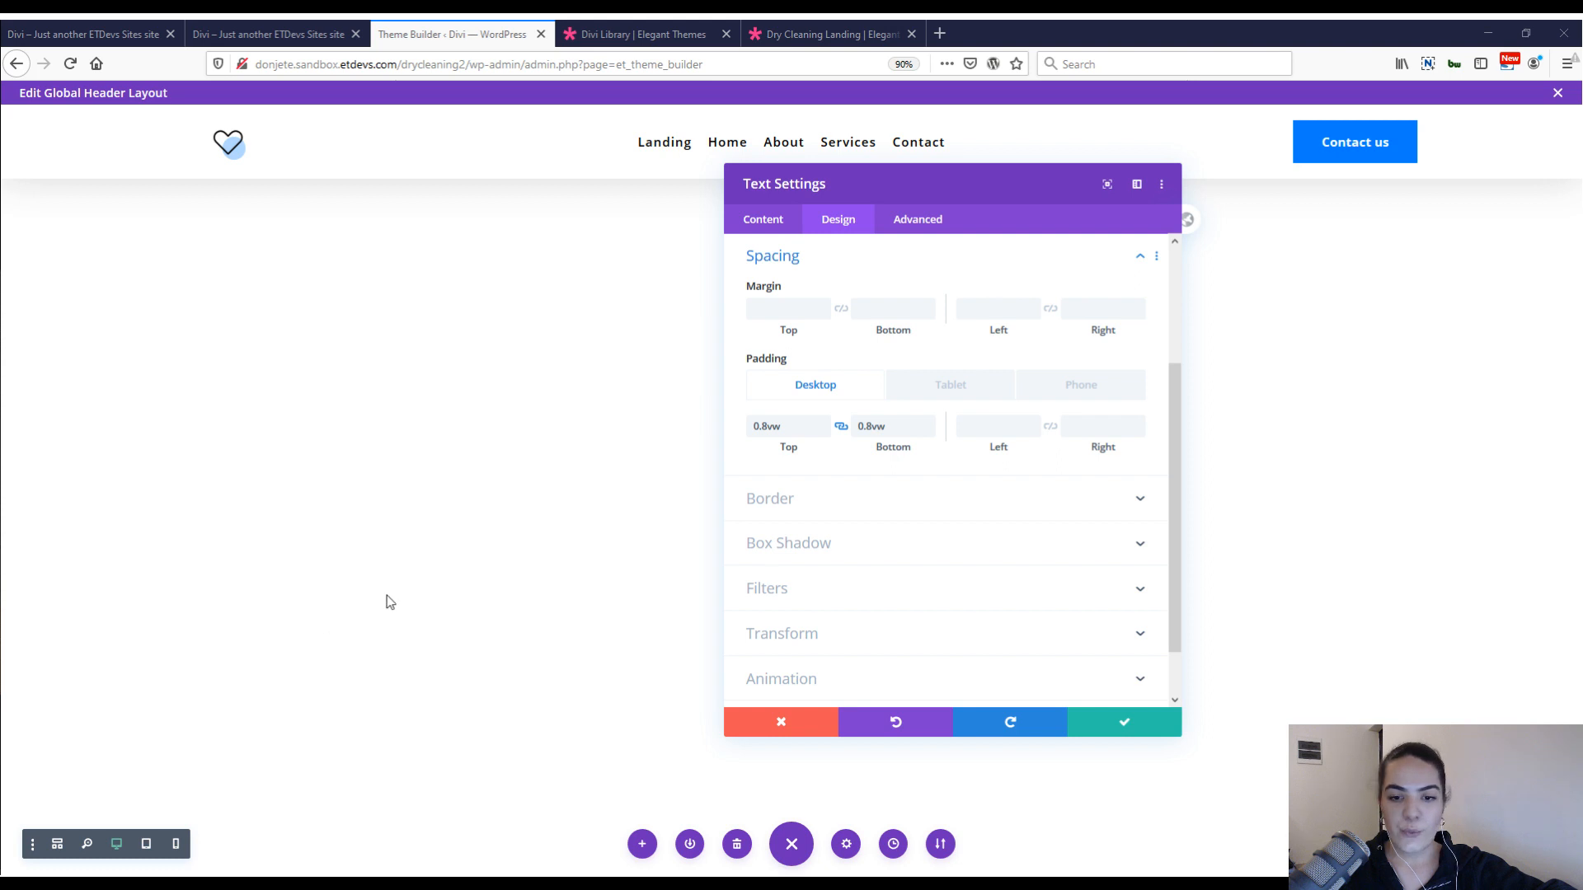
Round all corners of the Contact us button to 100px and save the module settings.
{"action": "left_click", "coordinate": [808, 500]}
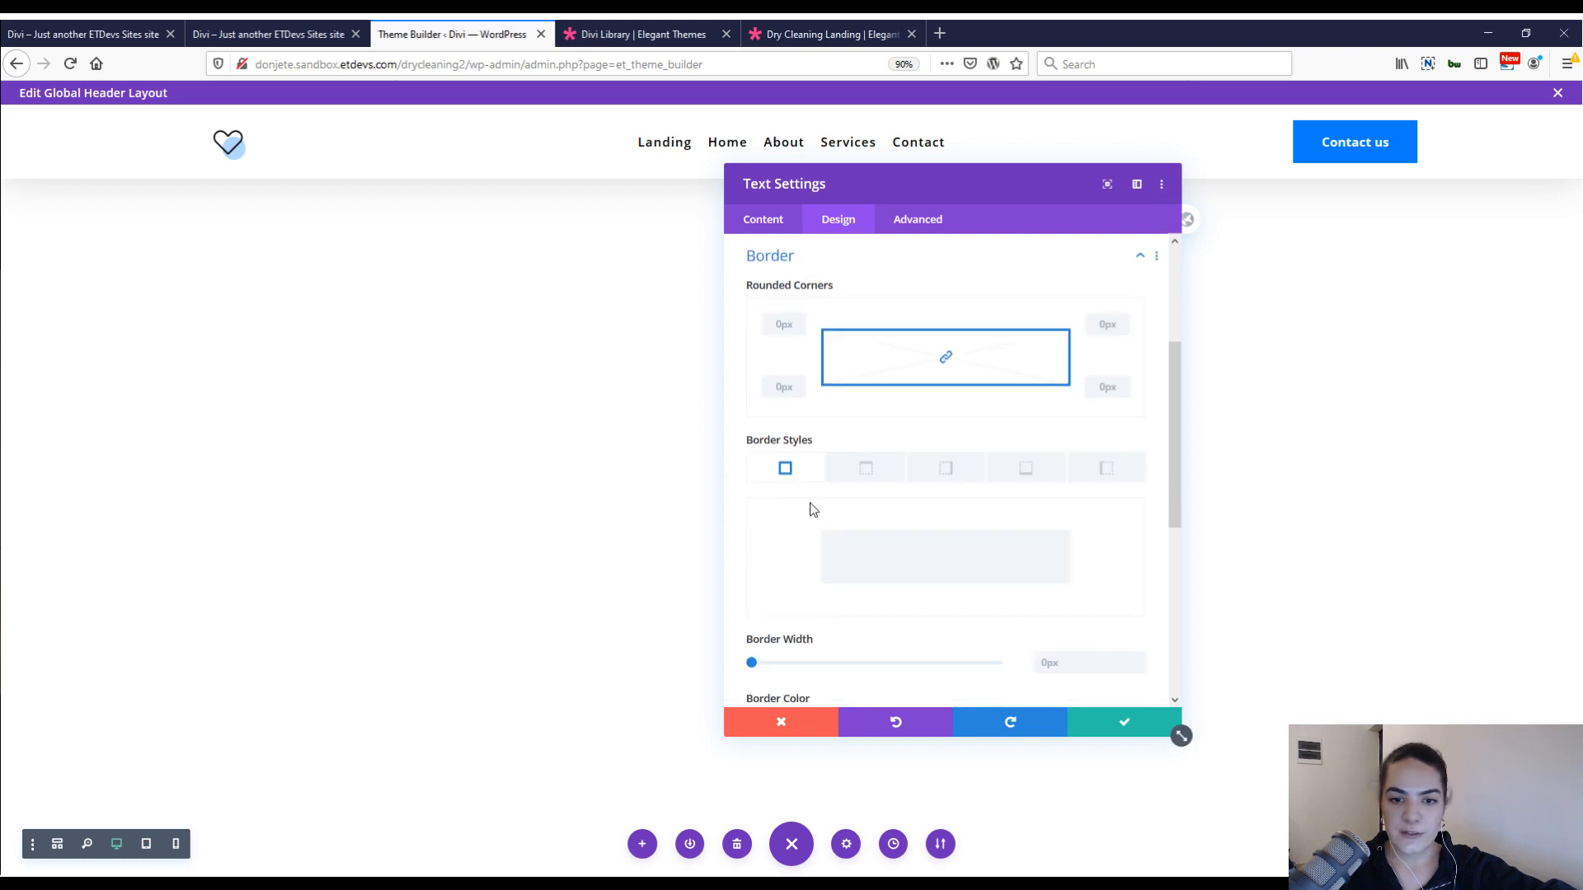
{"action": "left_click", "coordinate": [793, 323]}
{"action": "type", "text": "100px"}
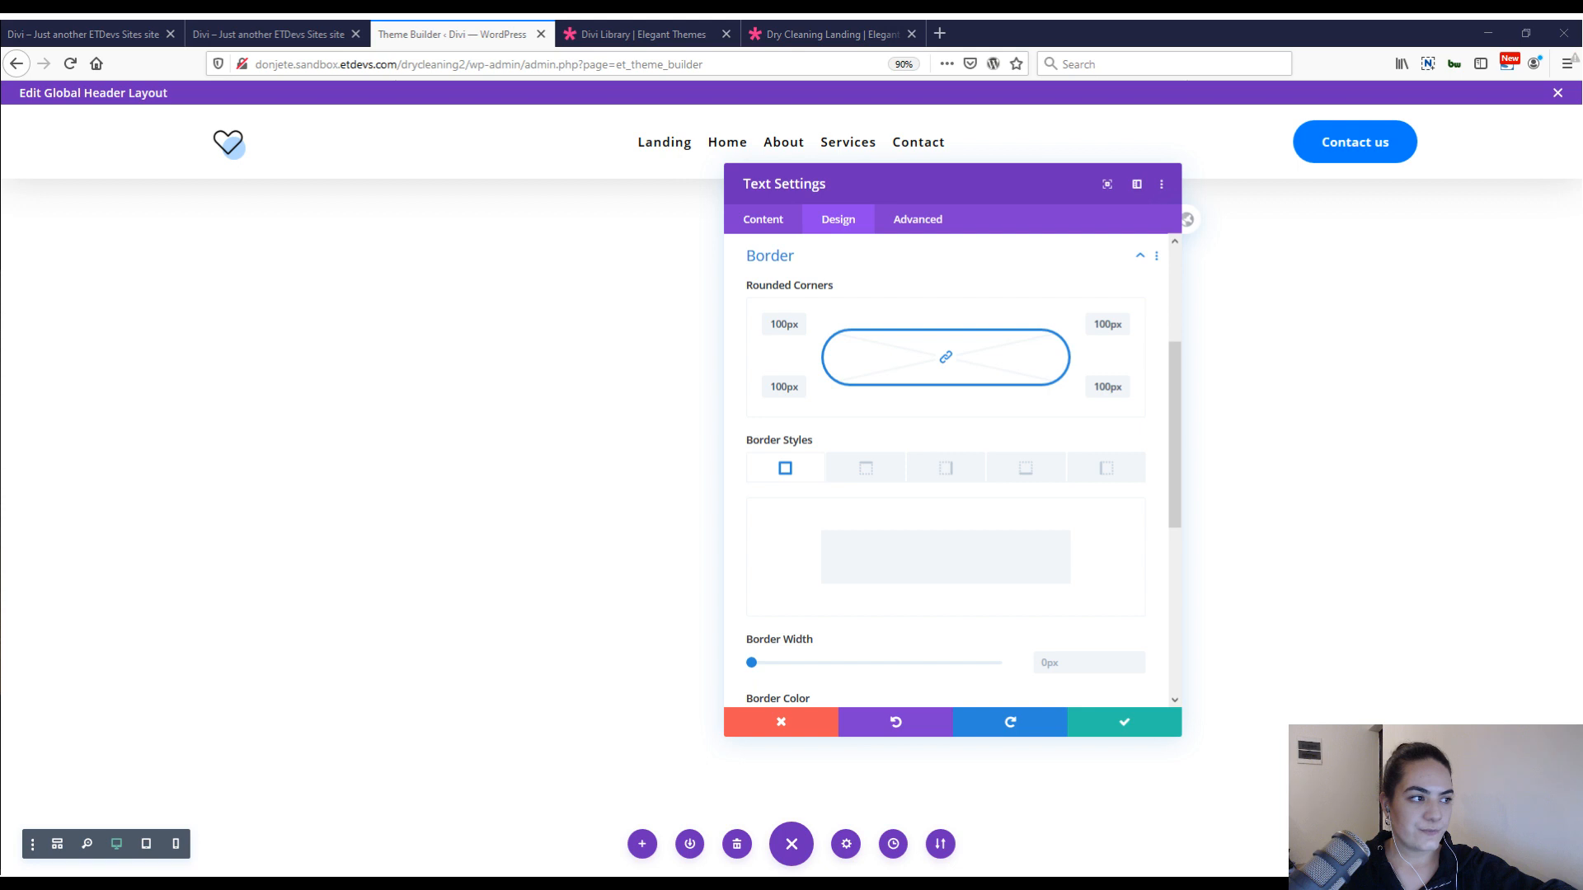
{"action": "left_click", "coordinate": [1109, 729]}
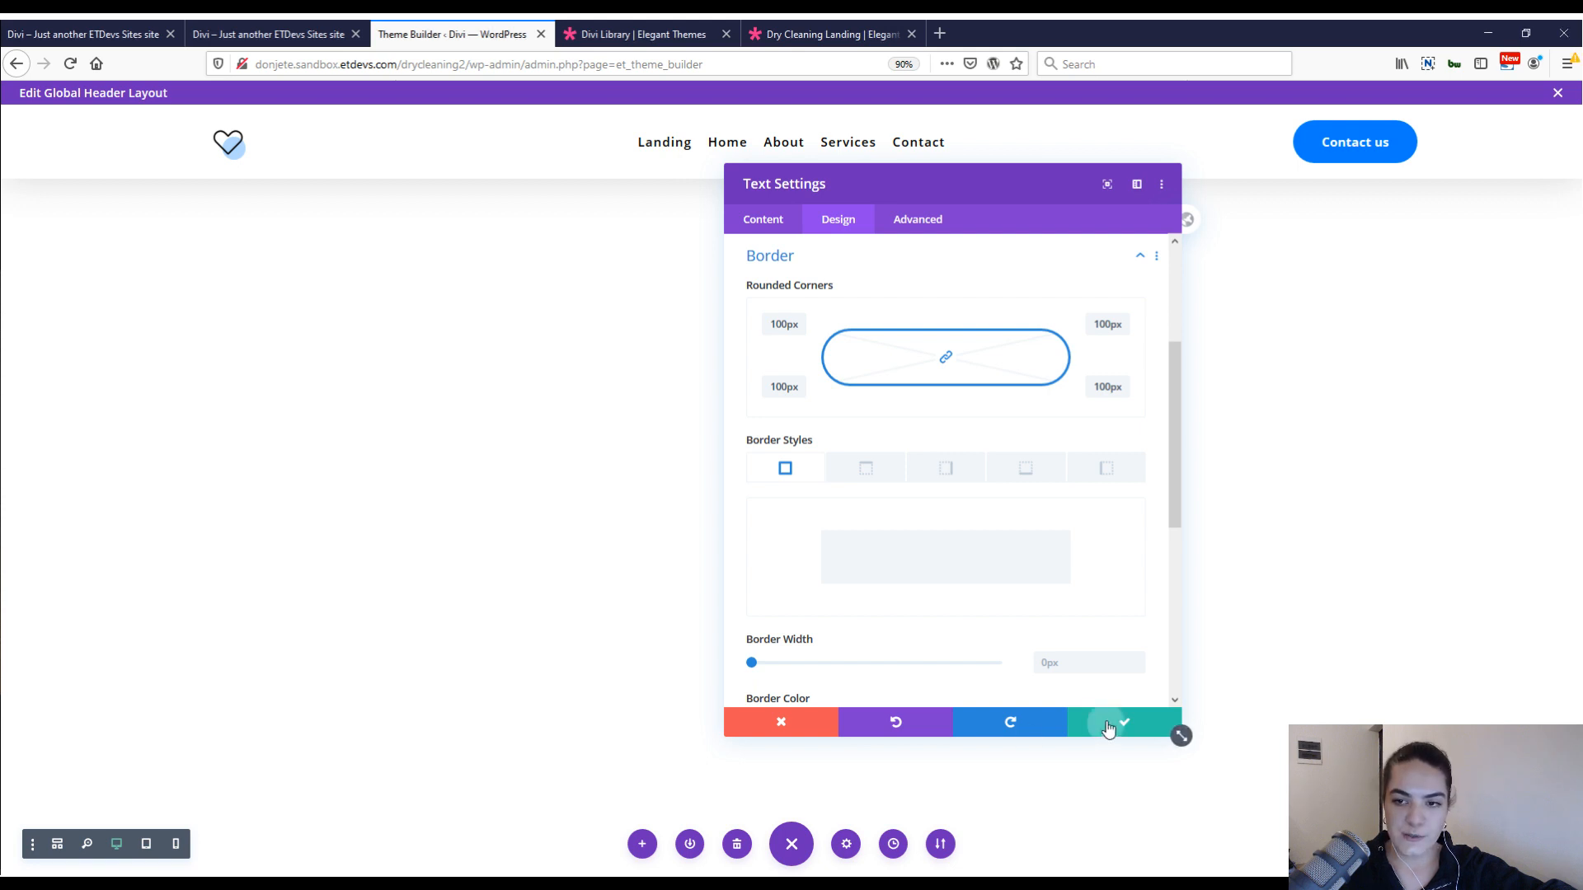
Insert a second Text module below the Contact us button and replace its body text with the ▼ symbol.
{"action": "left_click", "coordinate": [1355, 163]}
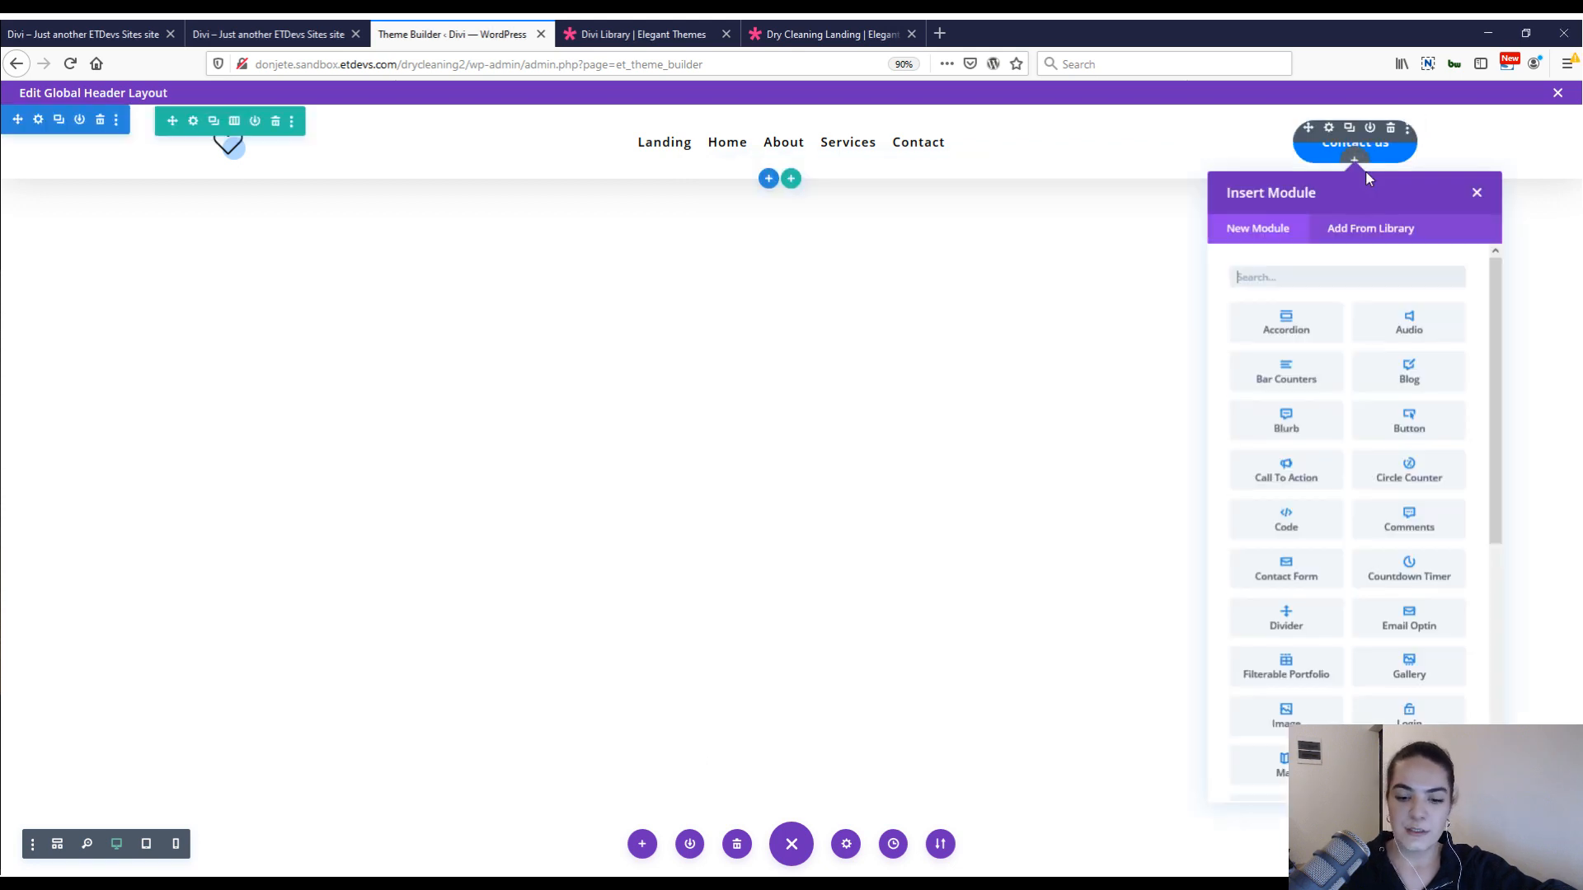
{"action": "type", "text": "text"}
{"action": "key", "text": "Return"}
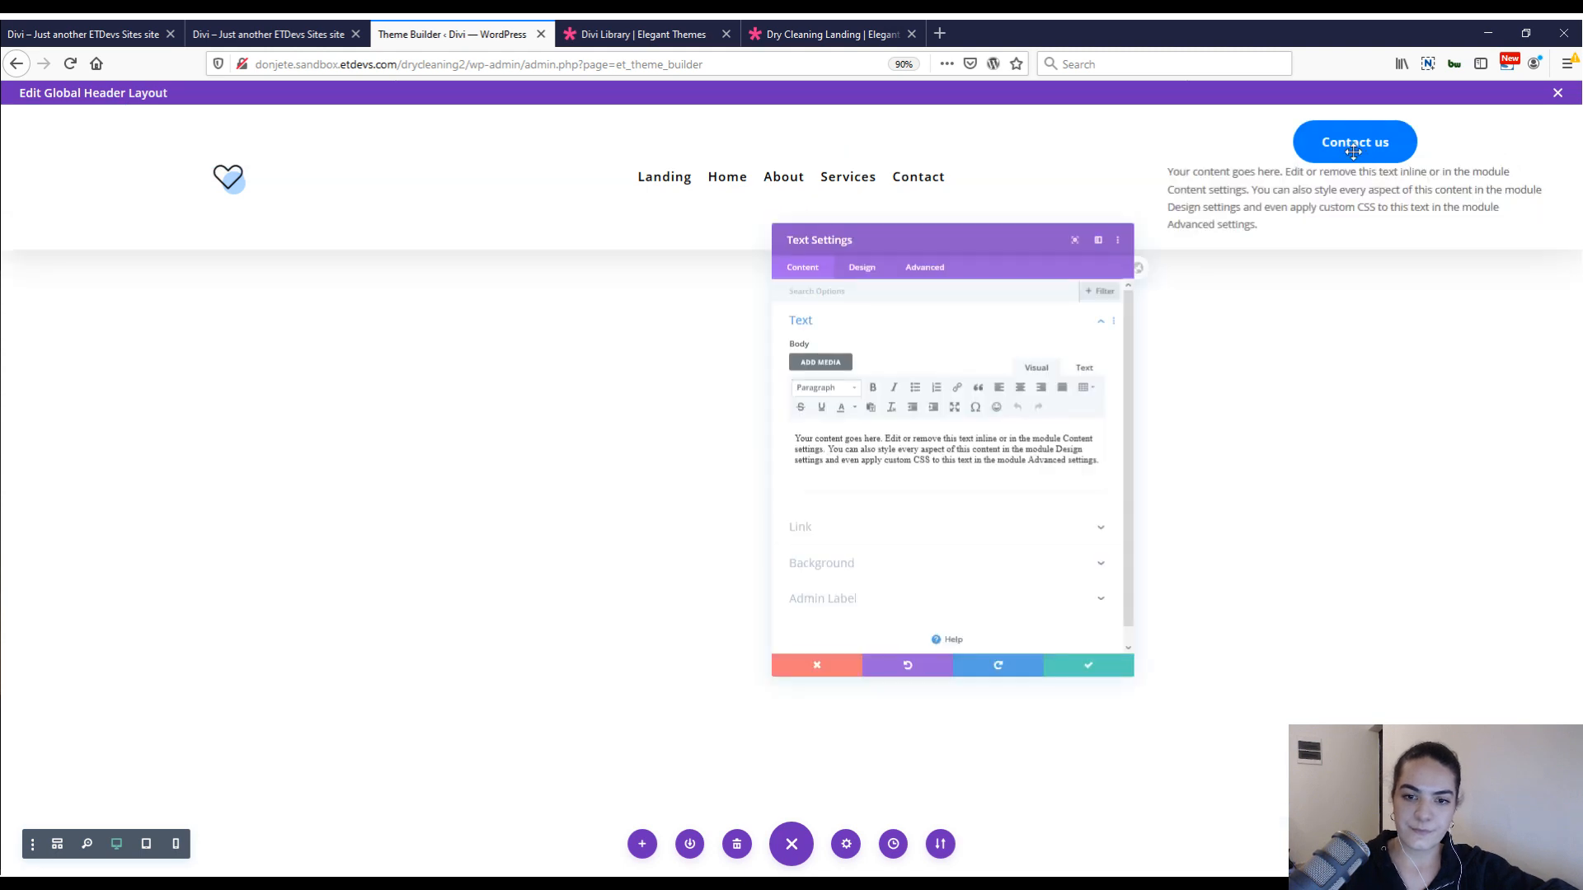
{"action": "triple_click", "coordinate": [916, 493]}
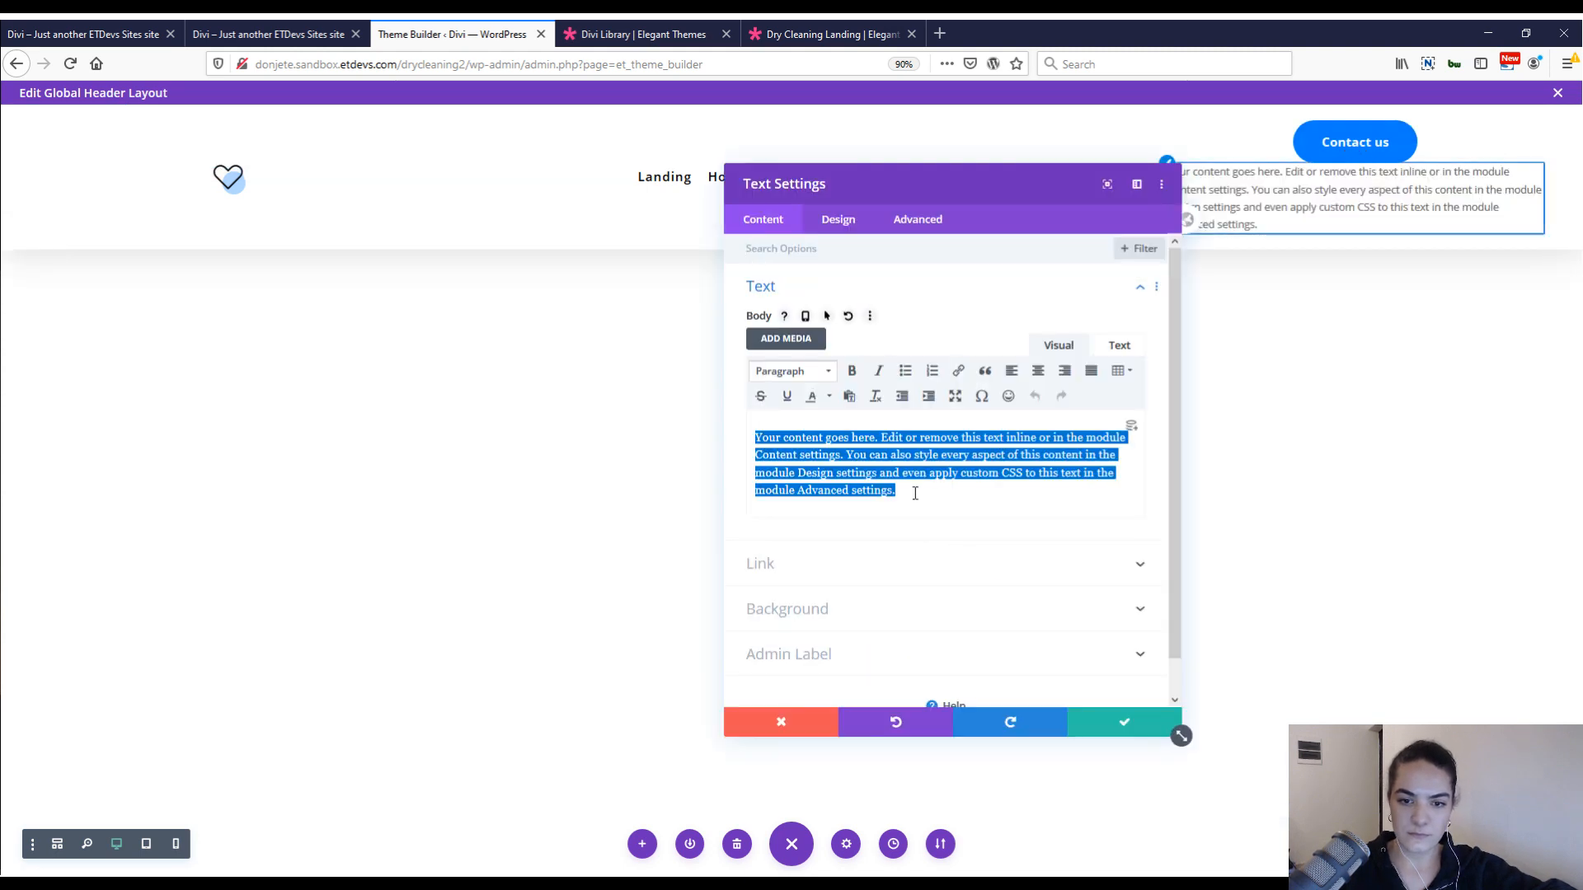
{"action": "key", "text": "BackSpace"}
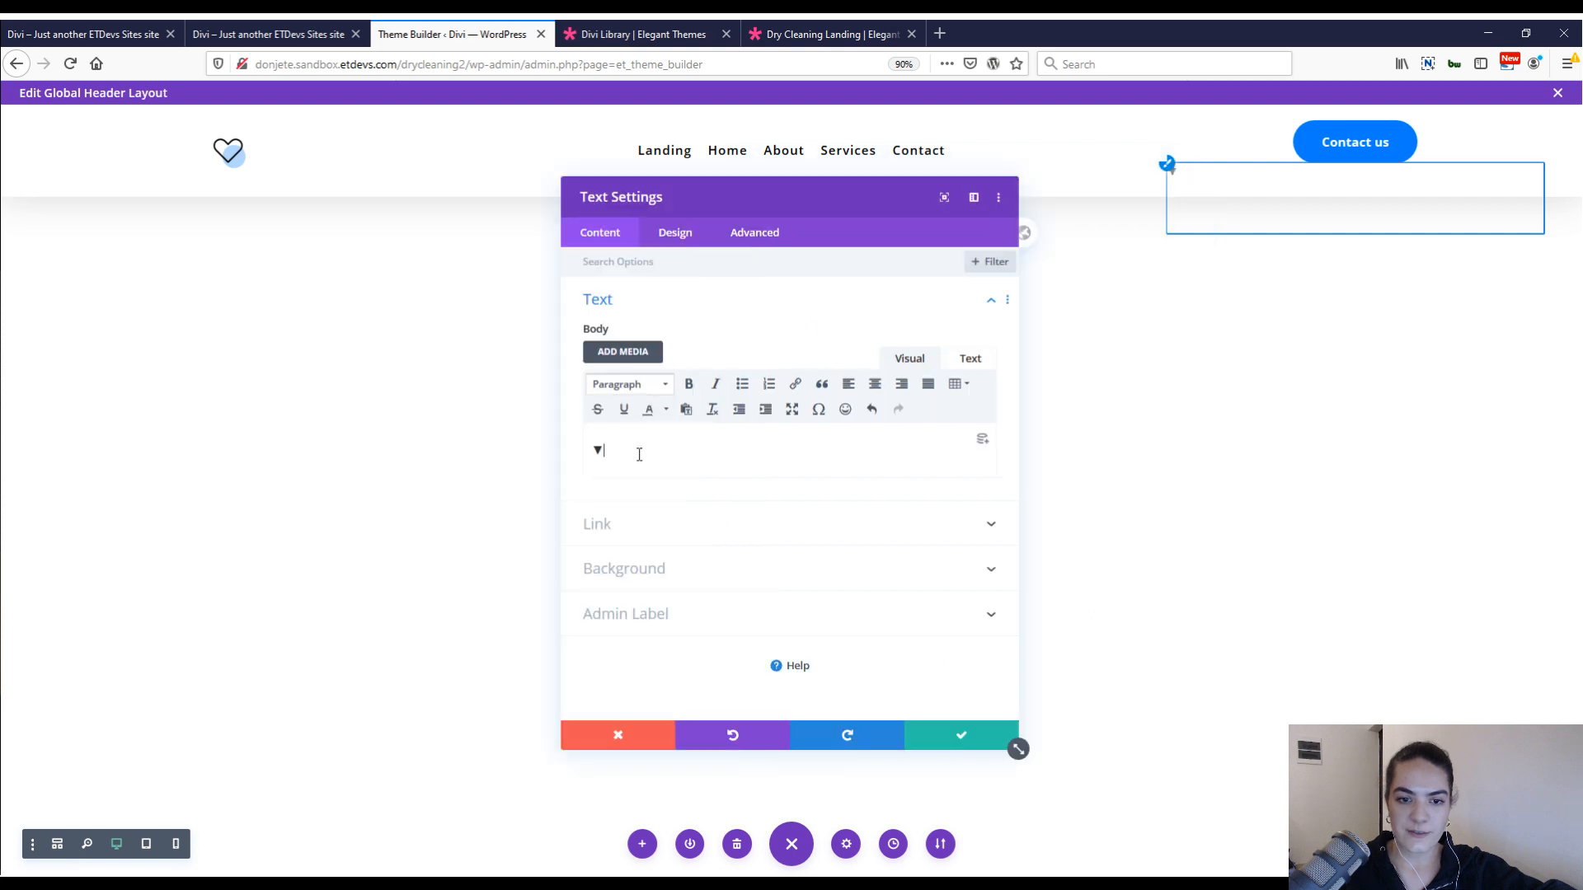
{"action": "triple_click", "coordinate": [634, 455]}
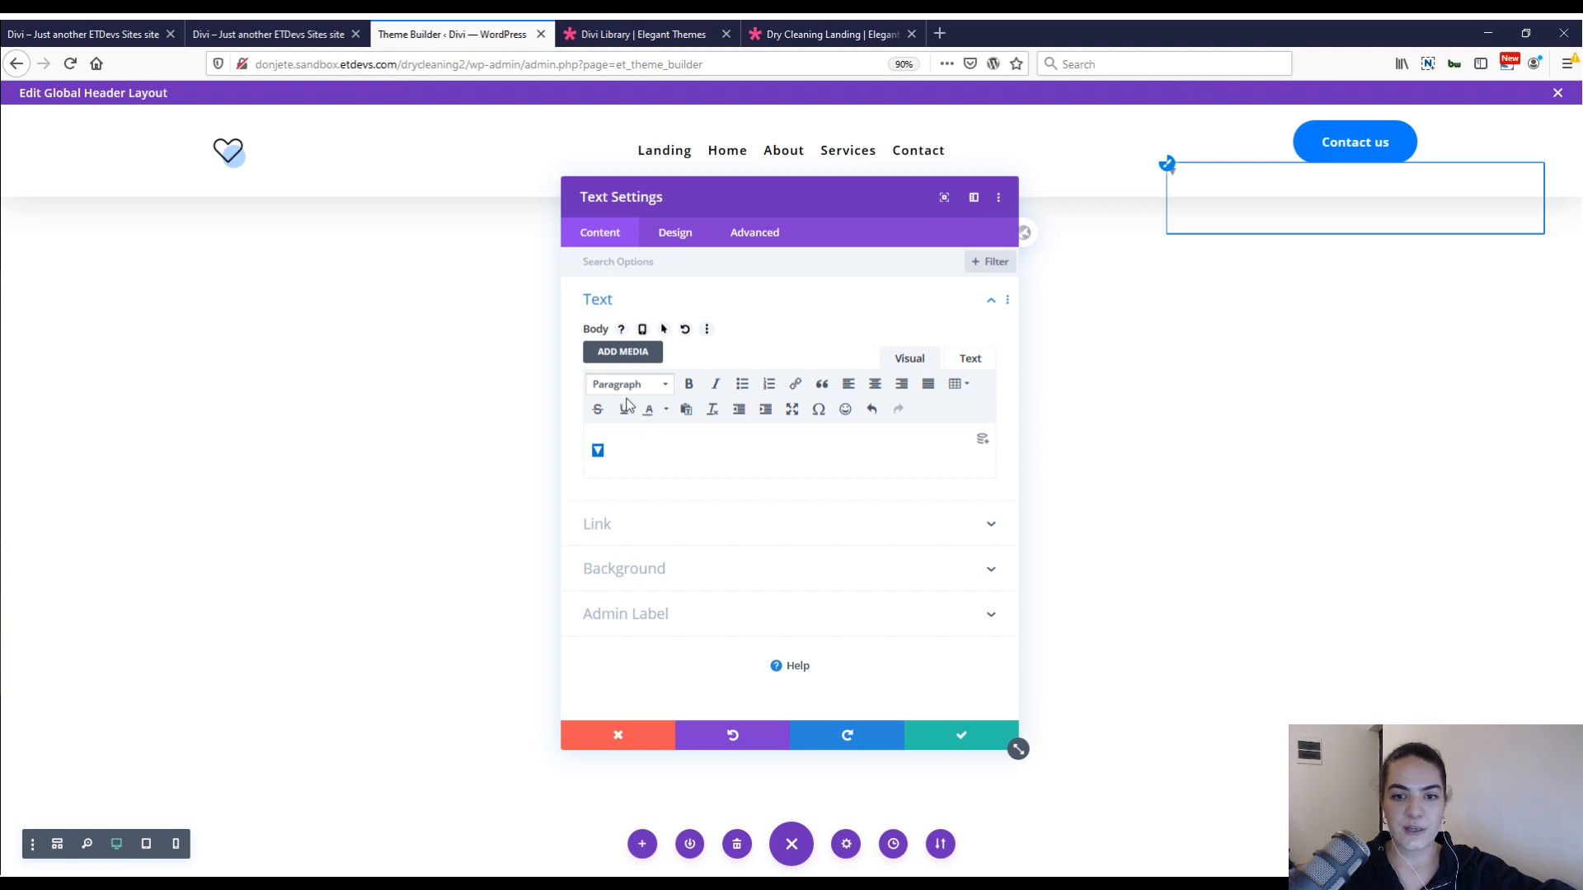
{"action": "left_click", "coordinate": [669, 446]}
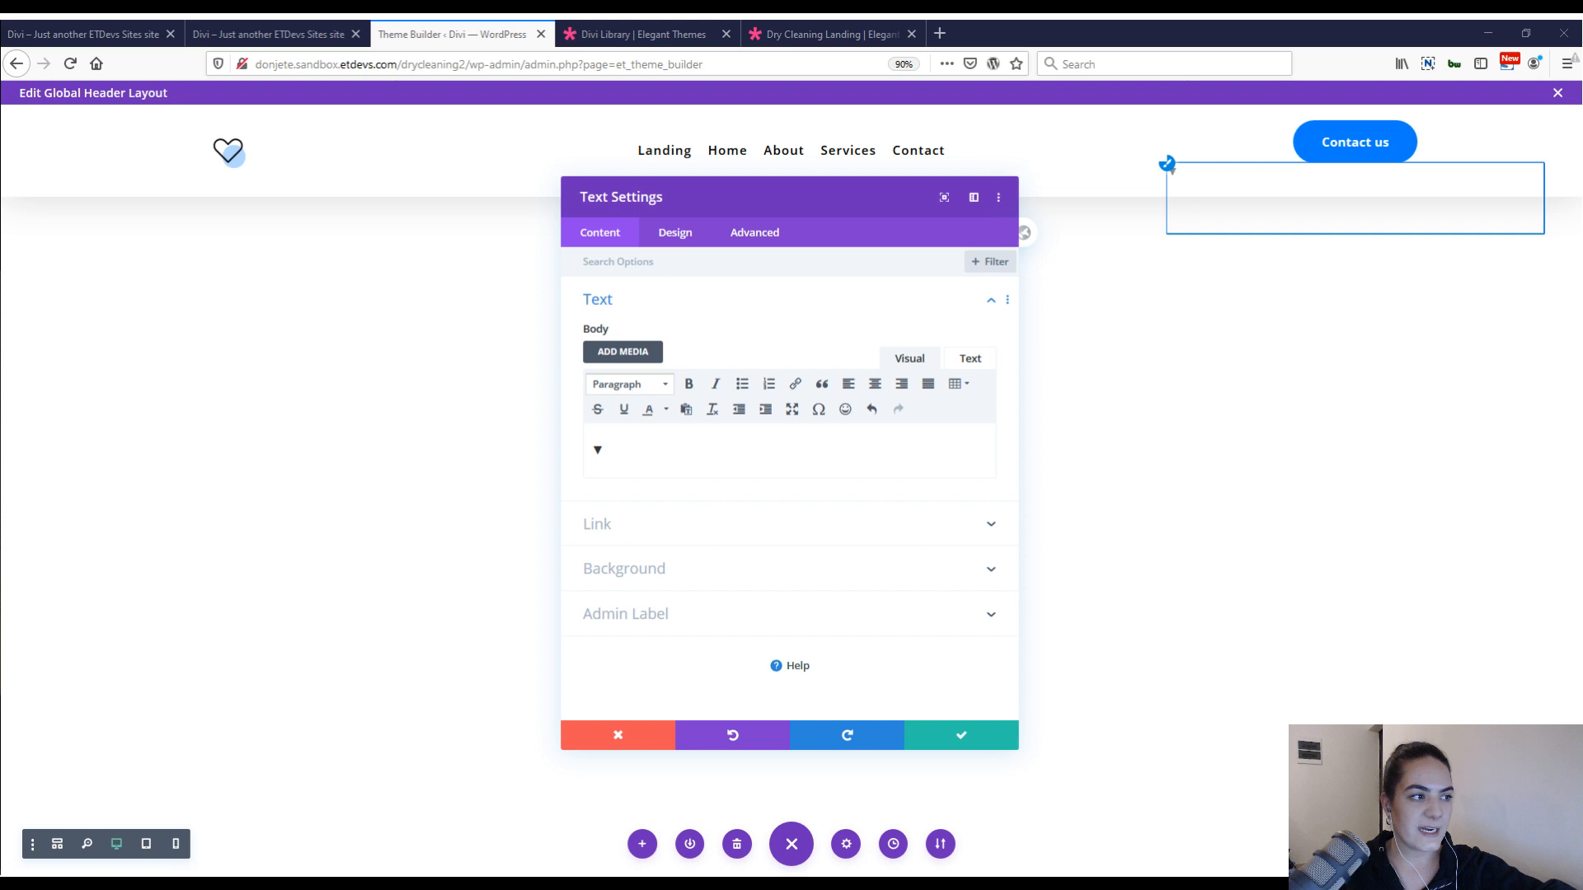
Paste the copied text styles onto the ▼ module, making it blue and centered with 3vw text size and 0em line height.
{"action": "left_click", "coordinate": [674, 232]}
{"action": "right_click", "coordinate": [672, 303]}
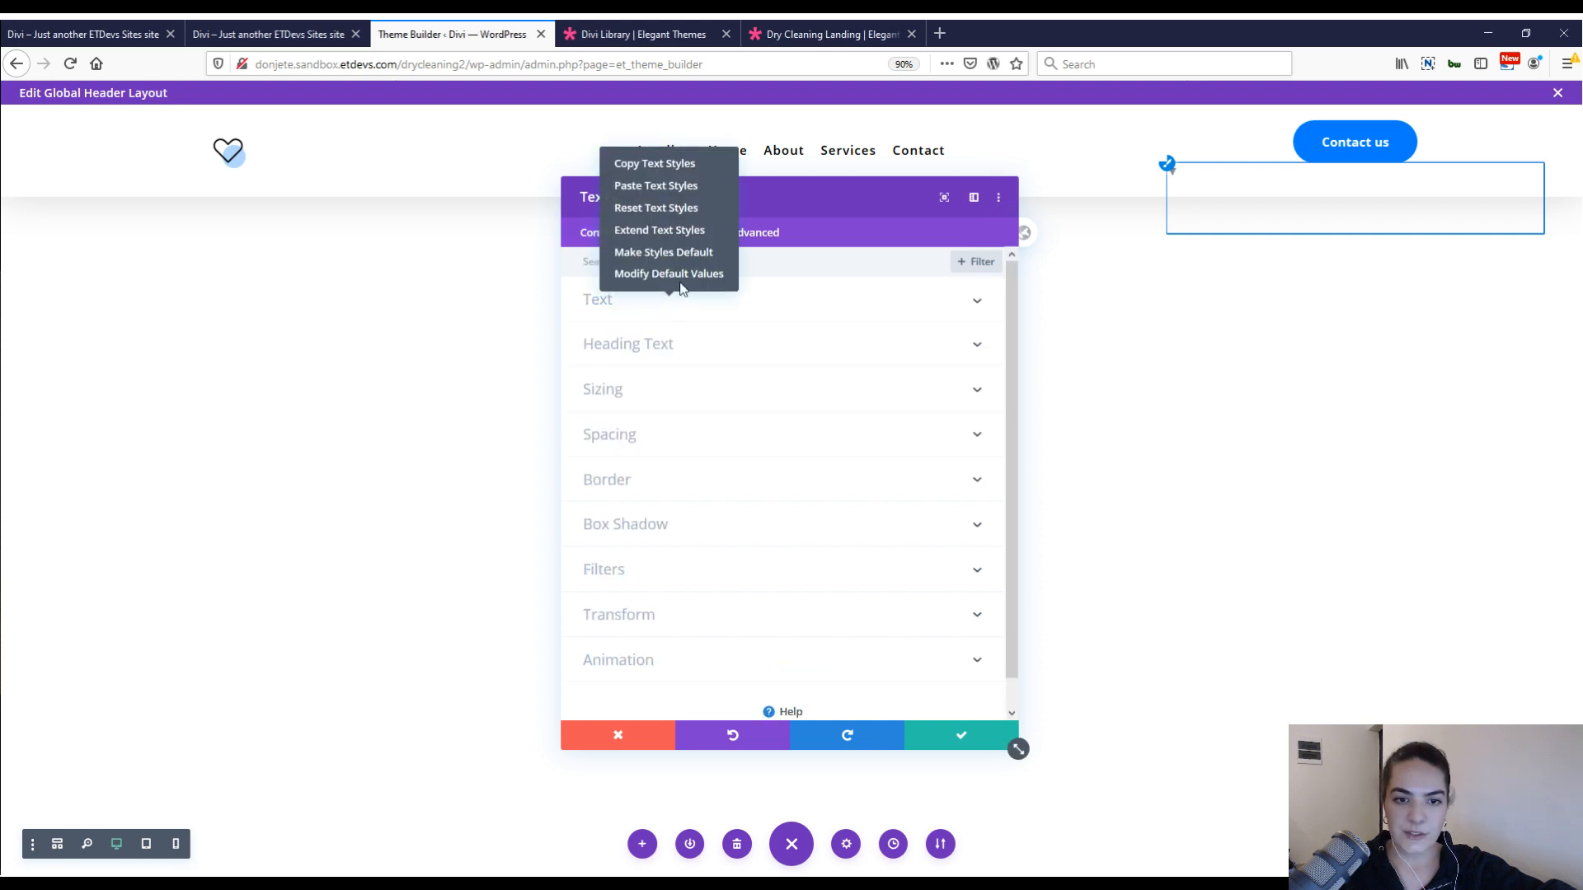
{"action": "left_click", "coordinate": [669, 185]}
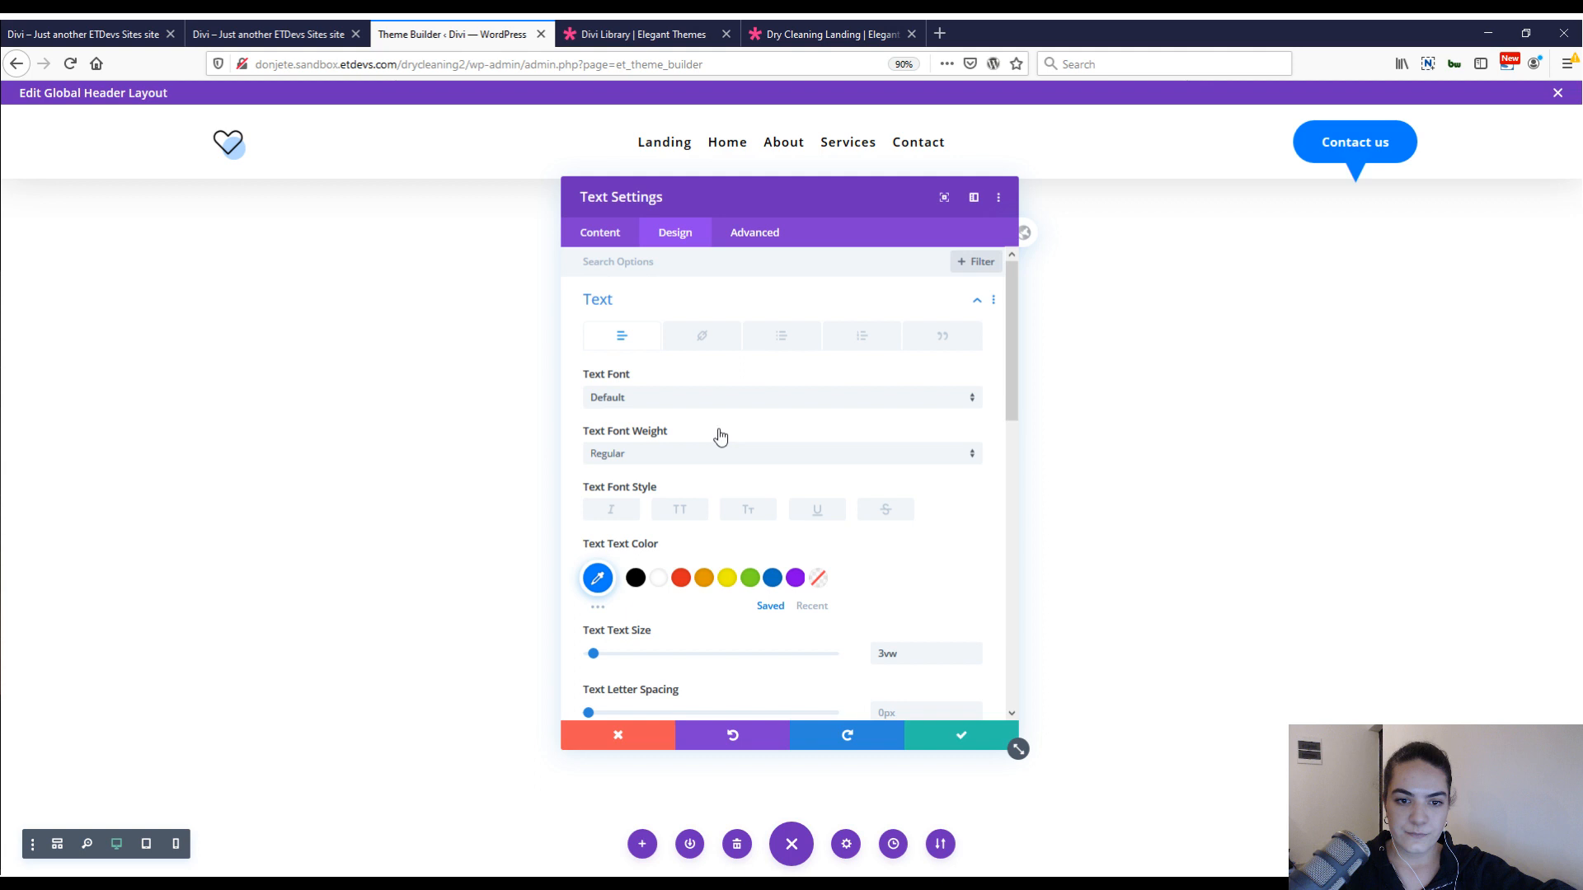
{"action": "scroll", "coordinate": [720, 436], "scroll_direction": "down", "scroll_amount": 3}
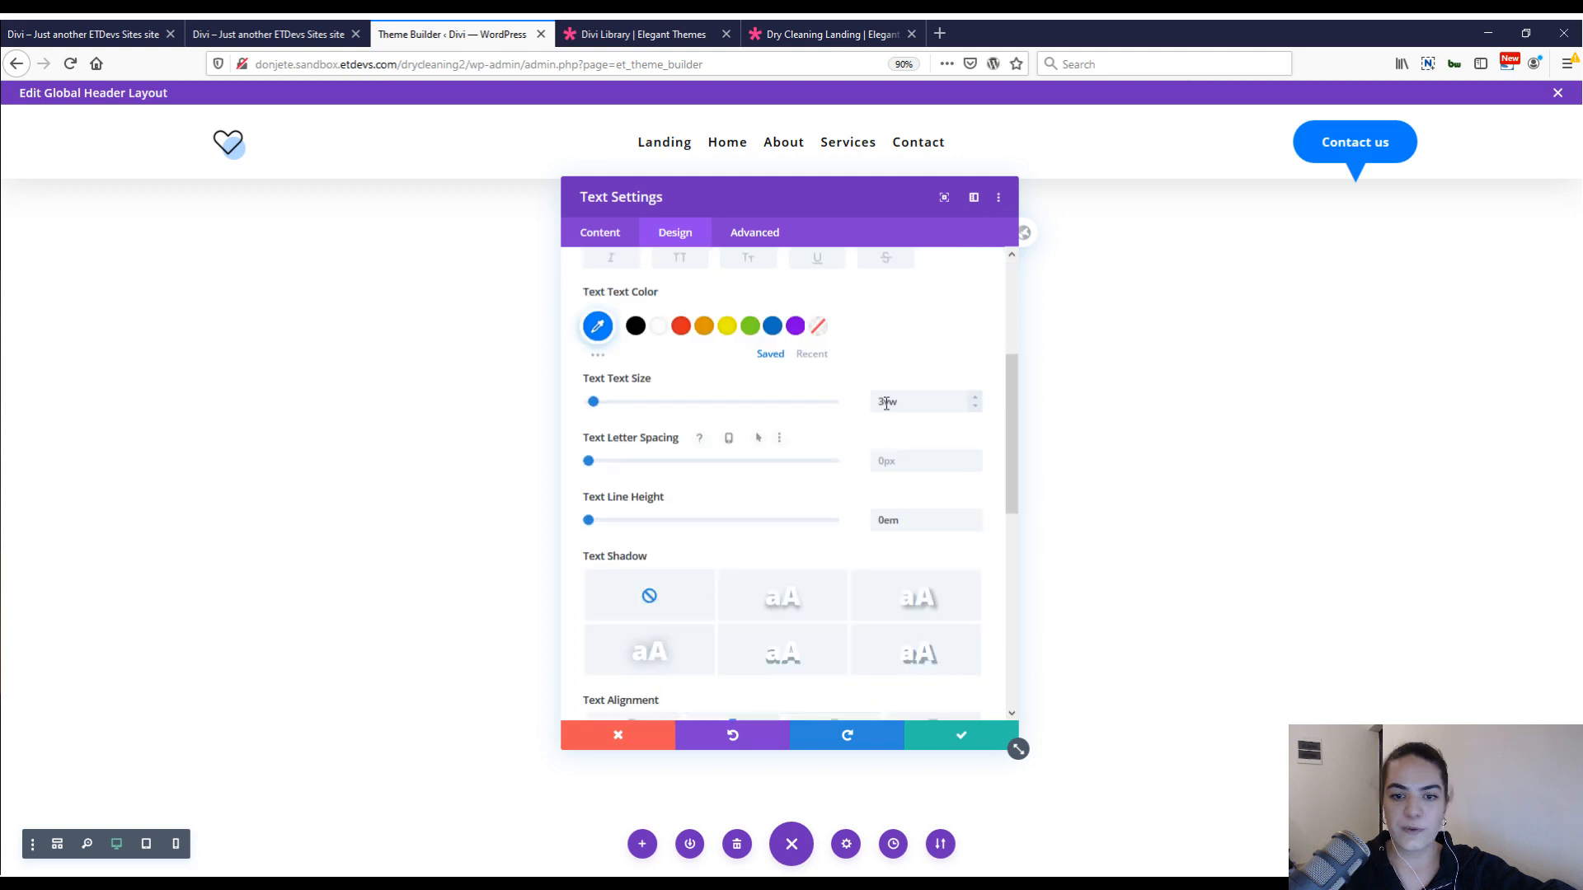
{"action": "scroll", "coordinate": [910, 485], "scroll_direction": "down", "scroll_amount": 1}
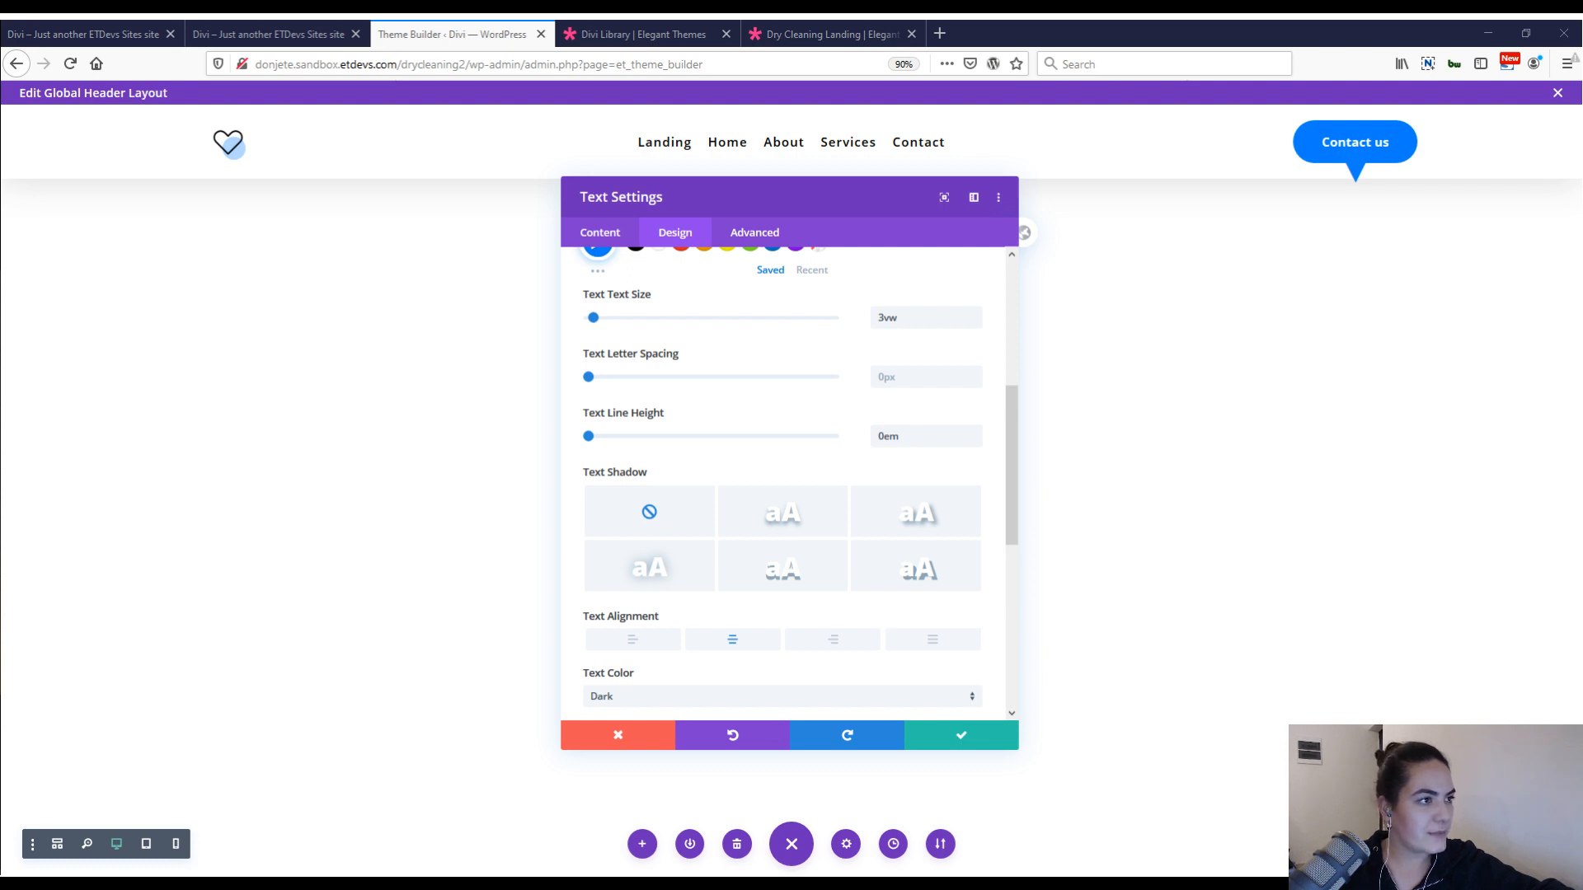
Set the ▼ text module's Z index to 11 and save its settings.
{"action": "left_click", "coordinate": [739, 235]}
{"action": "left_click", "coordinate": [695, 492]}
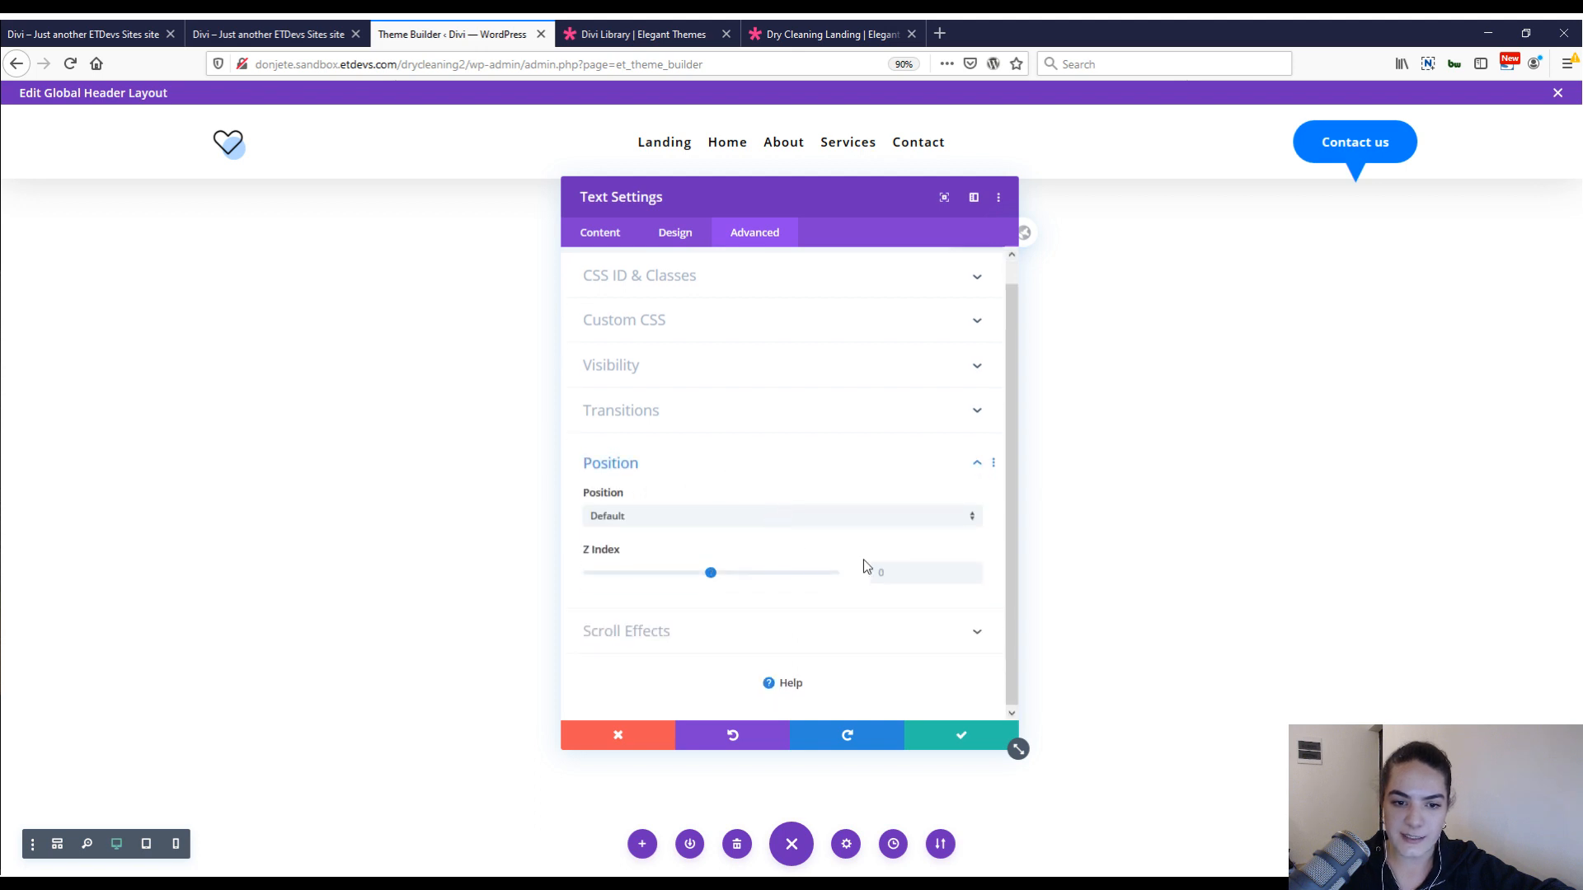
{"action": "left_click", "coordinate": [925, 572]}
{"action": "type", "text": "11"}
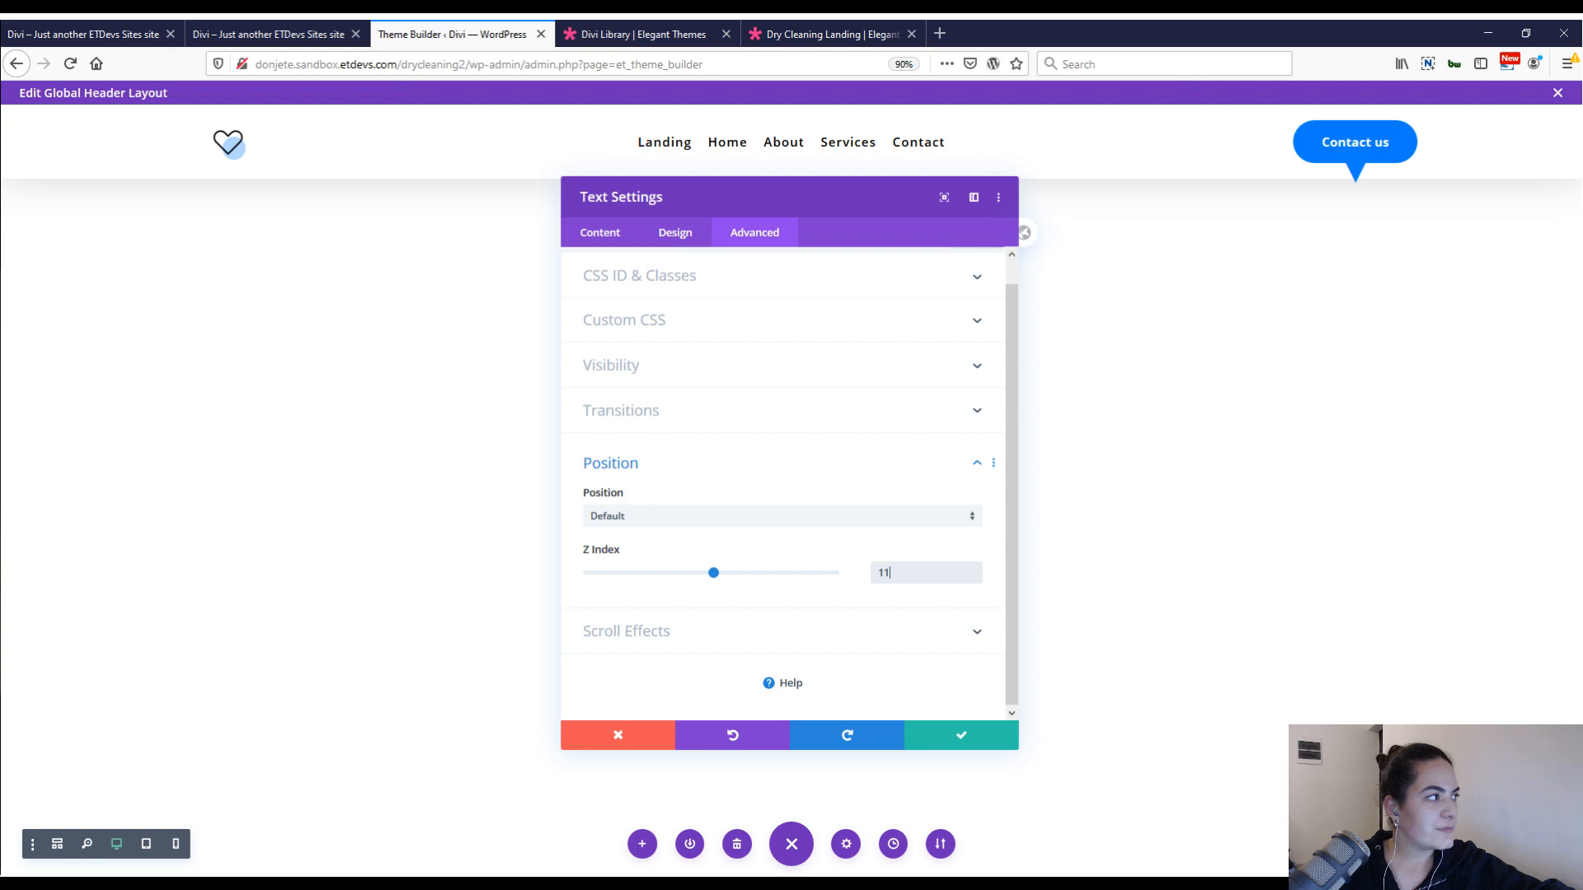
{"action": "left_click", "coordinate": [1013, 740]}
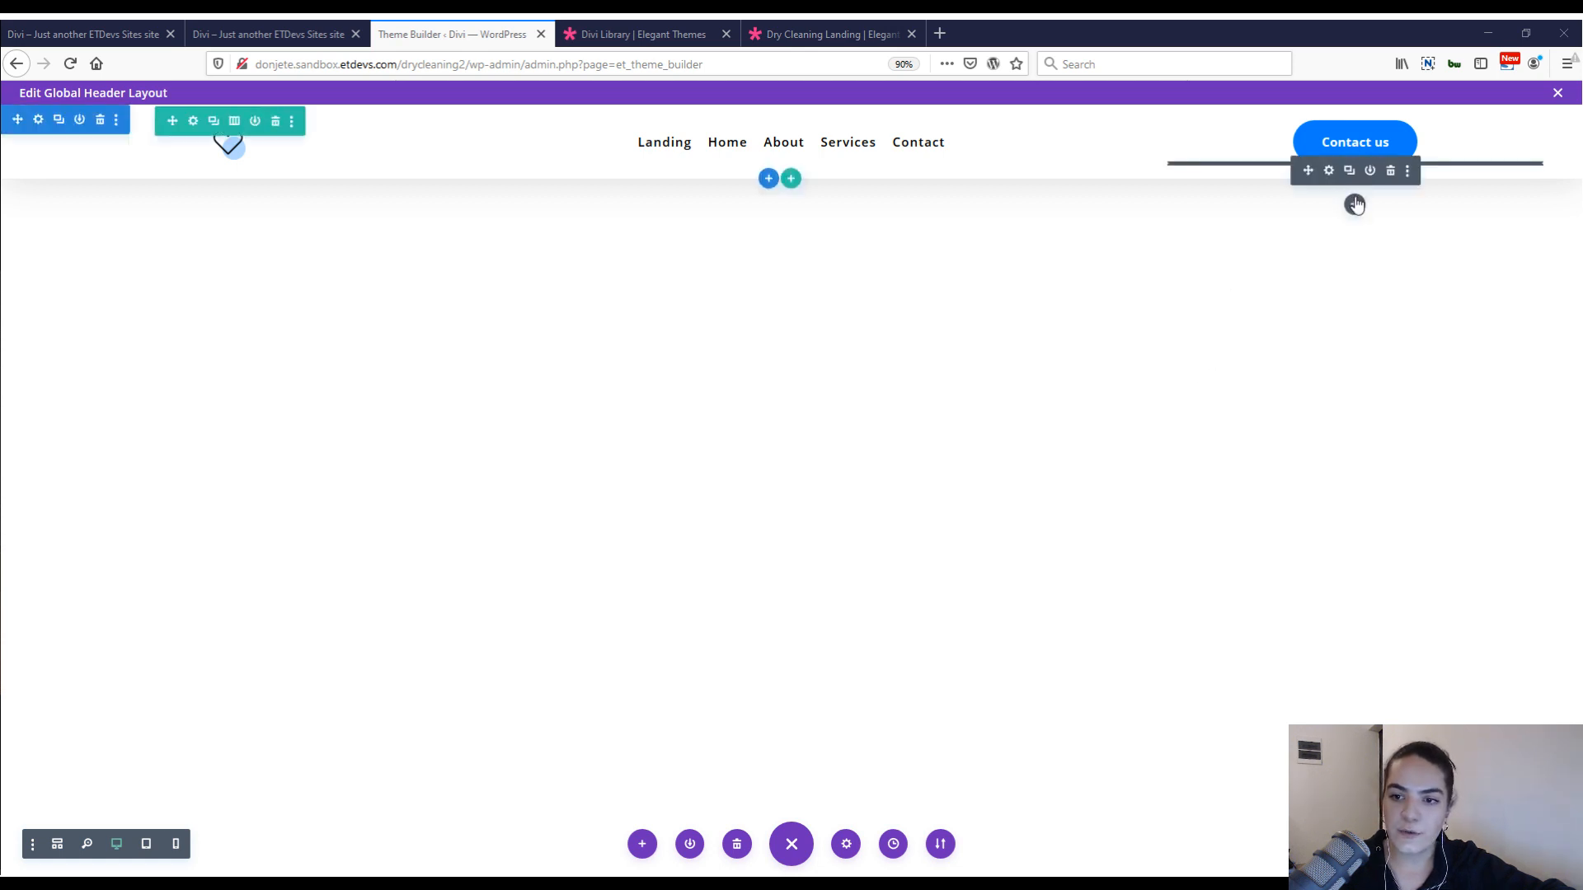
Insert a Contact Form module below the ▼ with the title "We'll get back to you ASAP!" and a #e7f2ff background color.
{"action": "left_click", "coordinate": [1354, 205]}
{"action": "type", "text": "contact"}
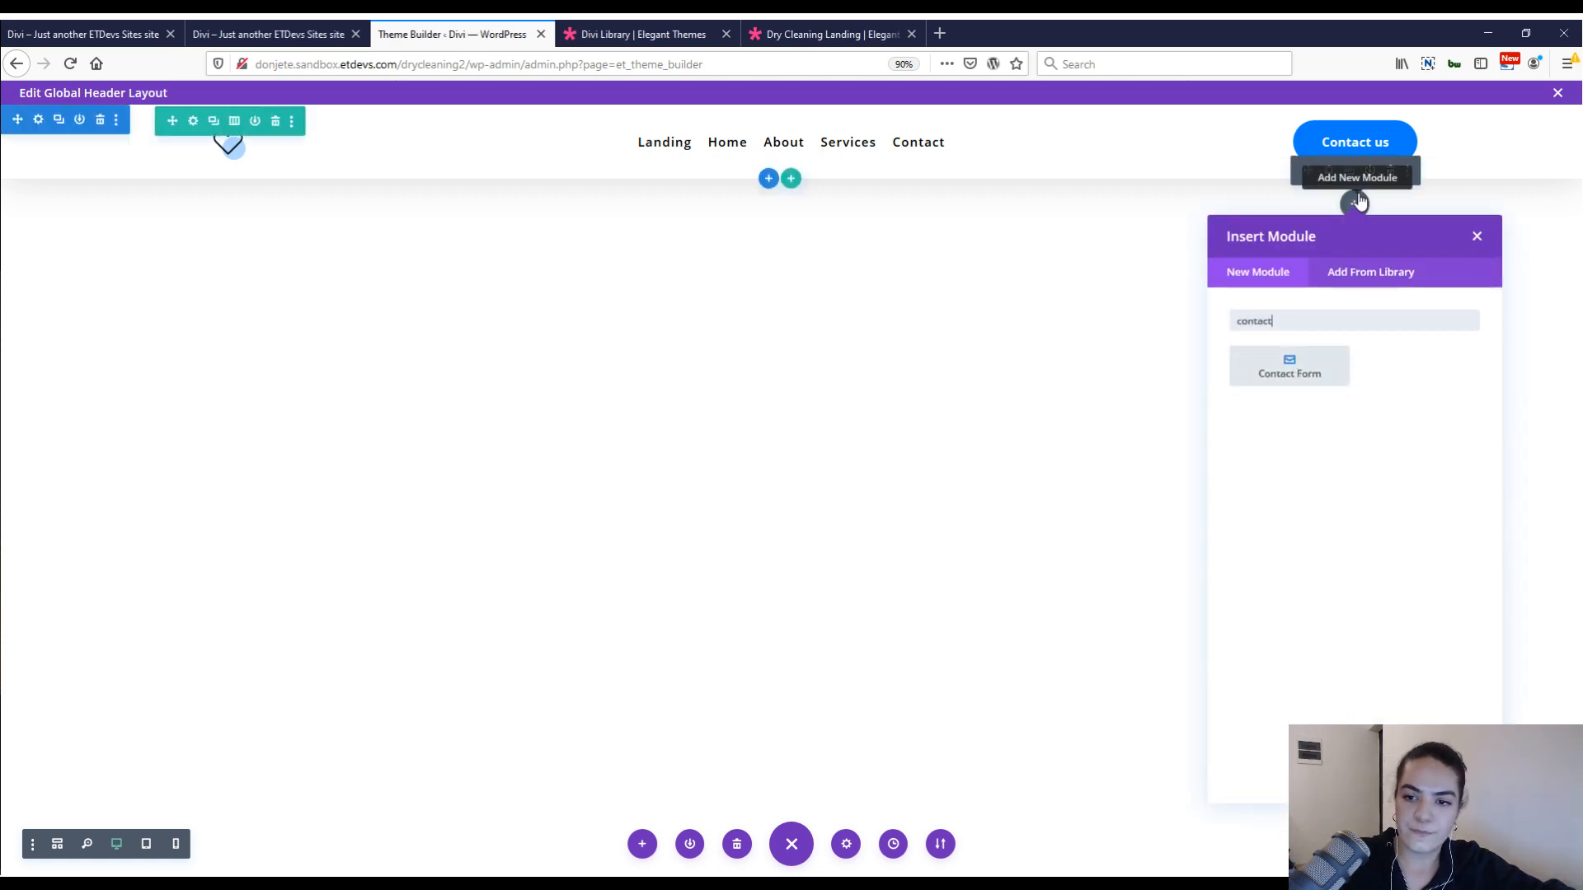
{"action": "key", "text": "Return"}
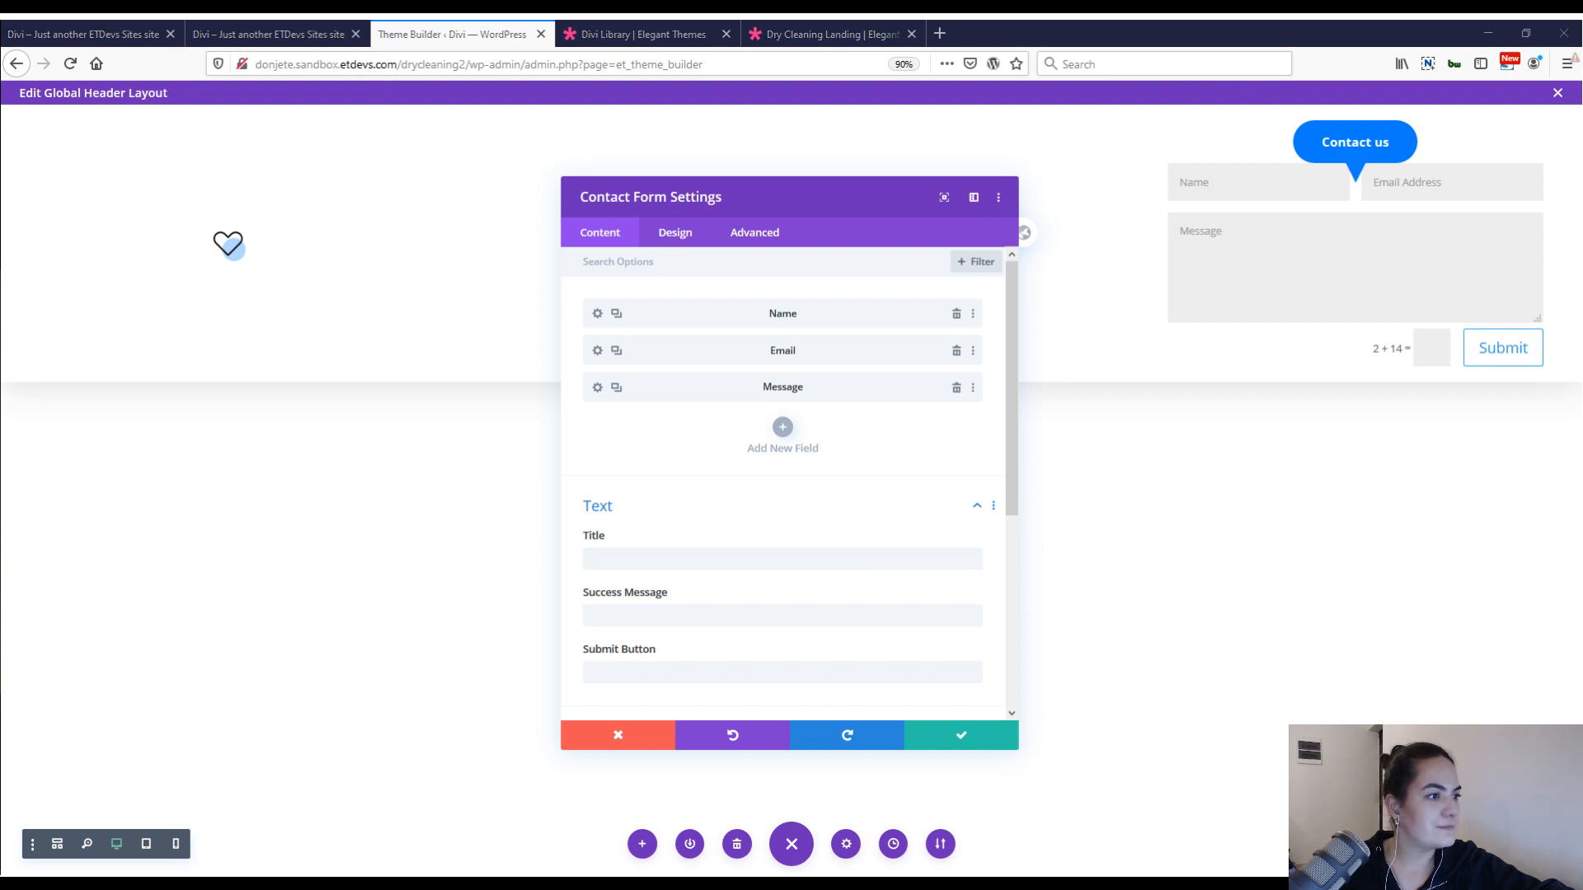
{"action": "left_click", "coordinate": [754, 564]}
{"action": "type", "text": "We'll get back to you ASAP!"}
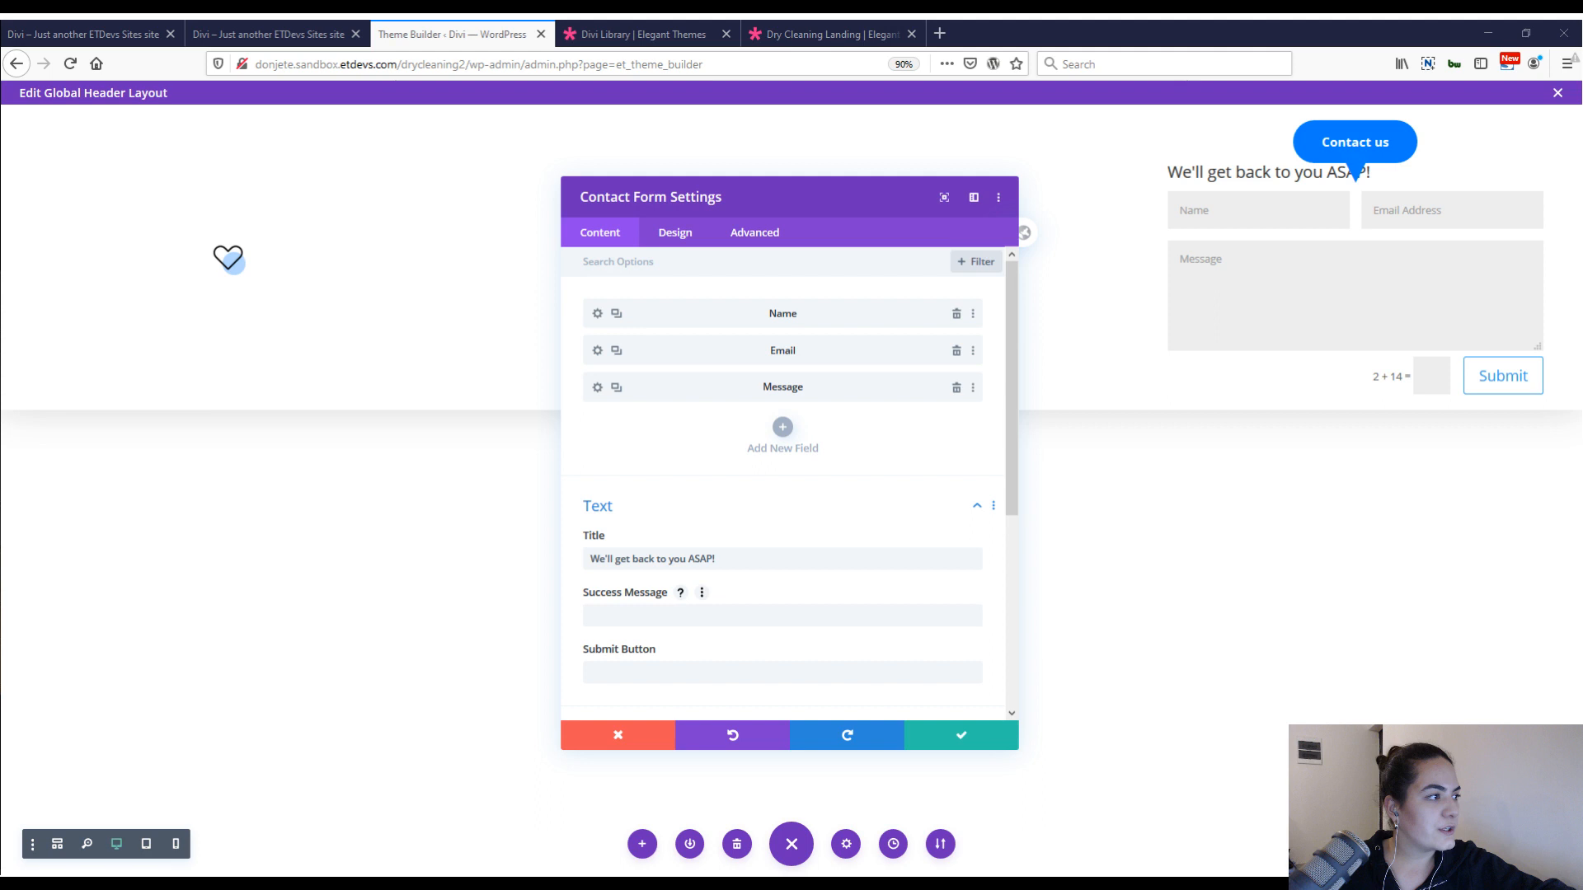
{"action": "scroll", "coordinate": [665, 478], "scroll_direction": "down", "scroll_amount": 10}
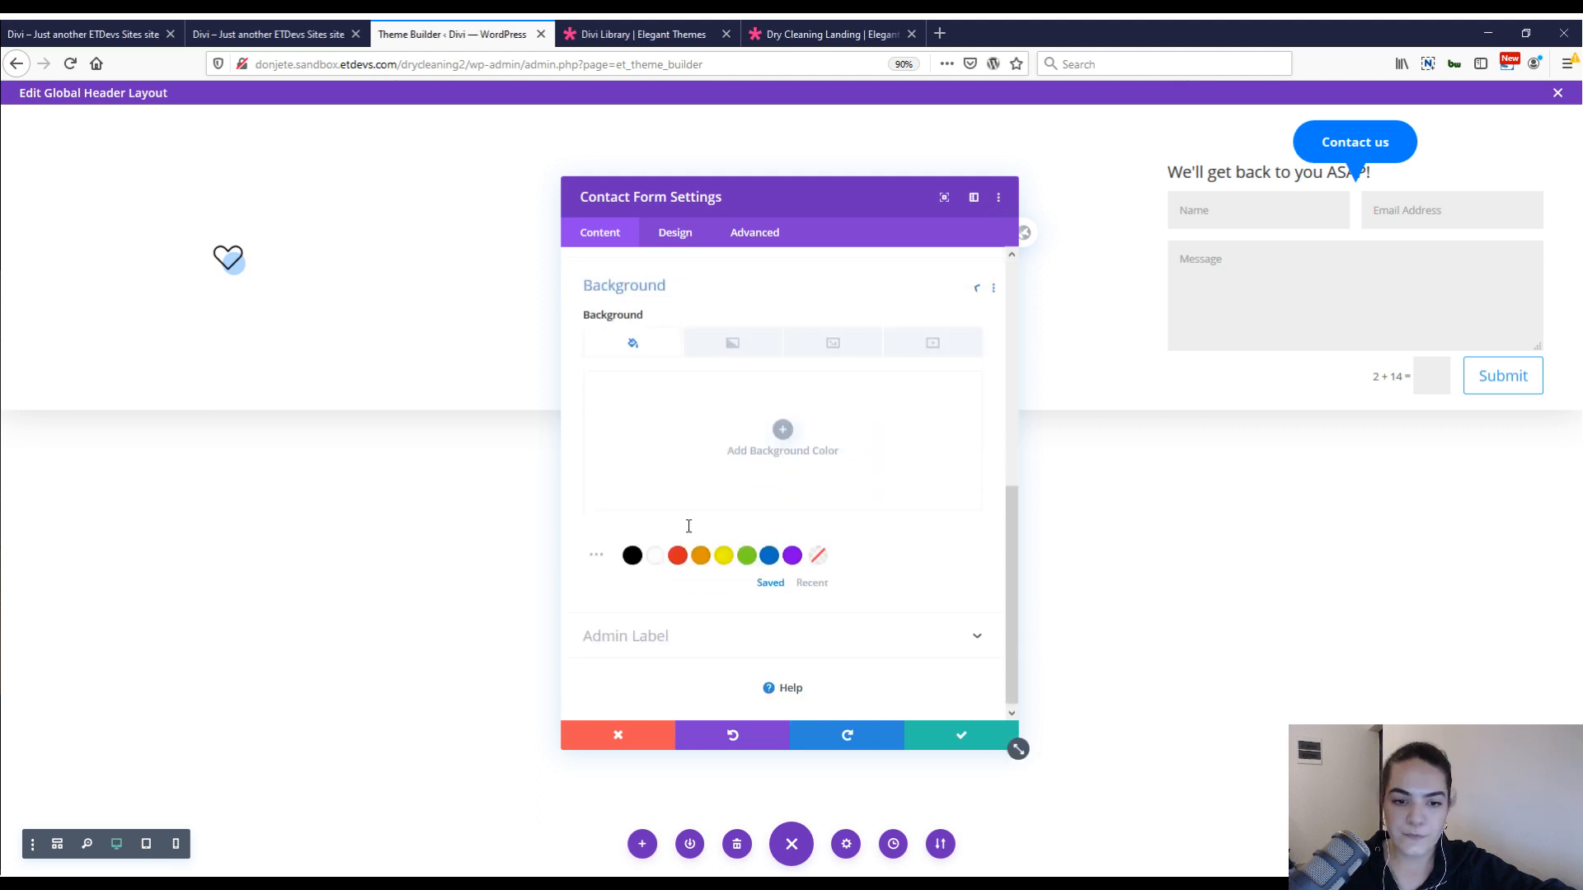
{"action": "left_click", "coordinate": [666, 478]}
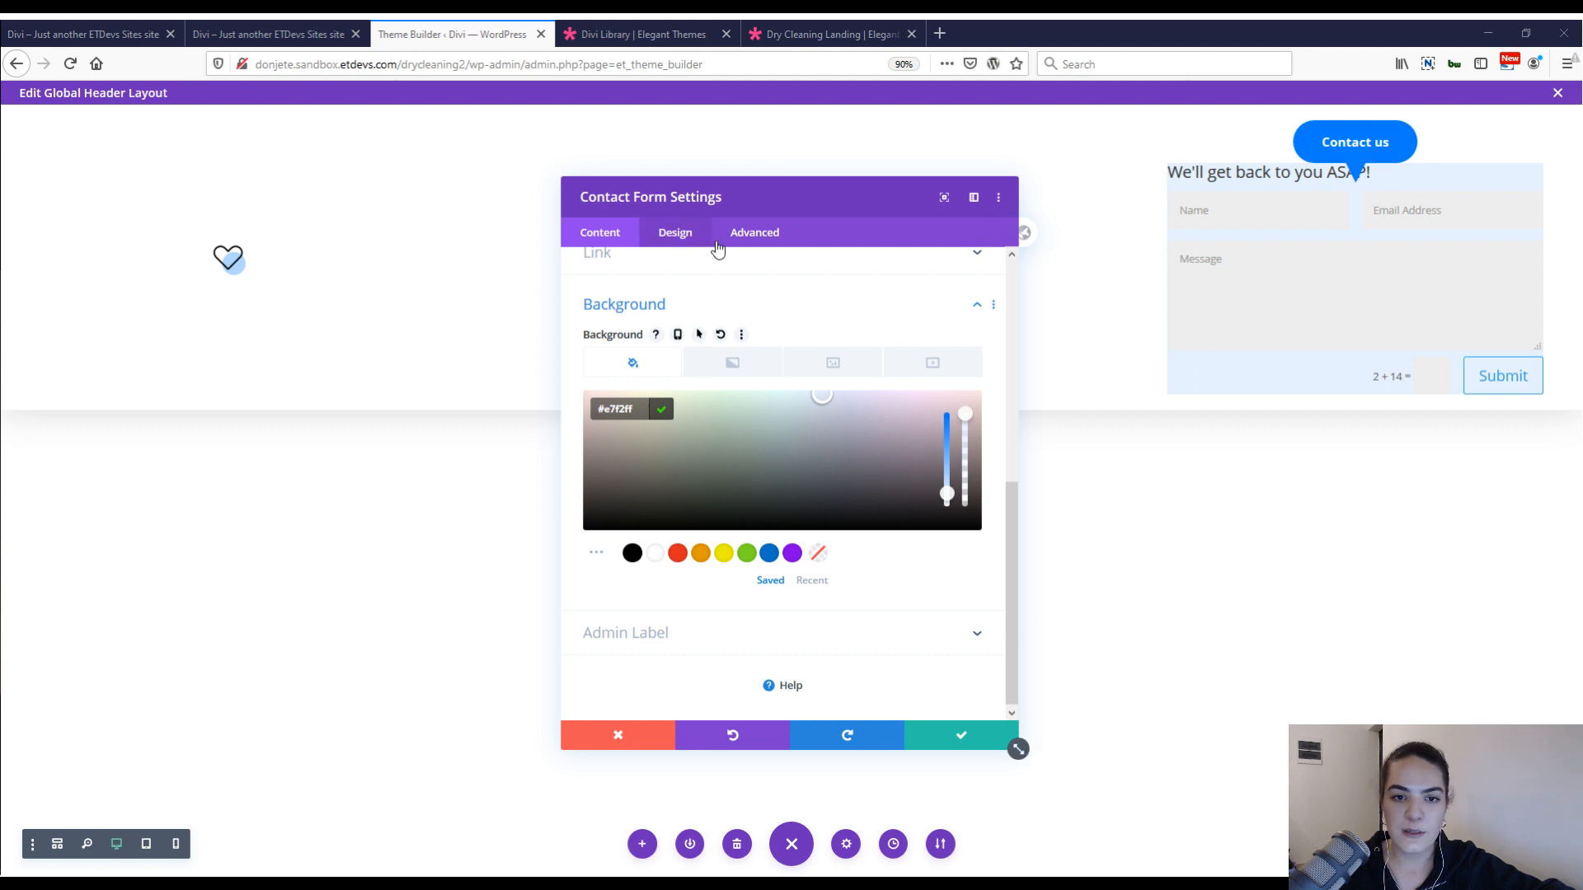
Paste the copied fields styles onto the contact form, giving white fields with 1vw top and bottom padding and 0.7vw text on desktop.
{"action": "left_click", "coordinate": [715, 242]}
{"action": "left_click", "coordinate": [674, 302]}
{"action": "right_click", "coordinate": [681, 298]}
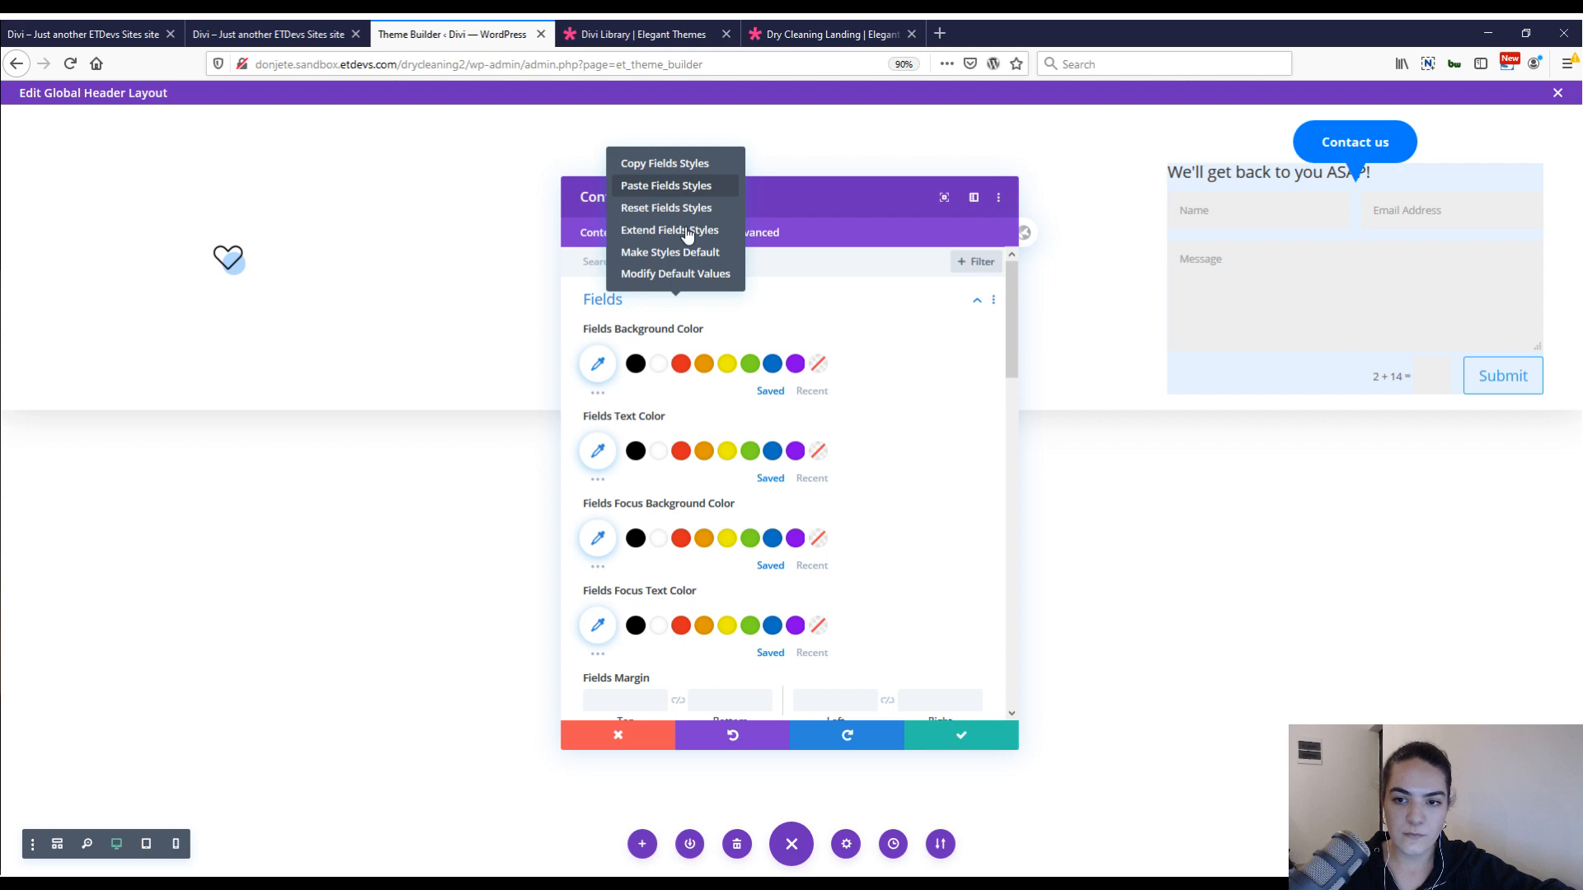
{"action": "left_click", "coordinate": [668, 185]}
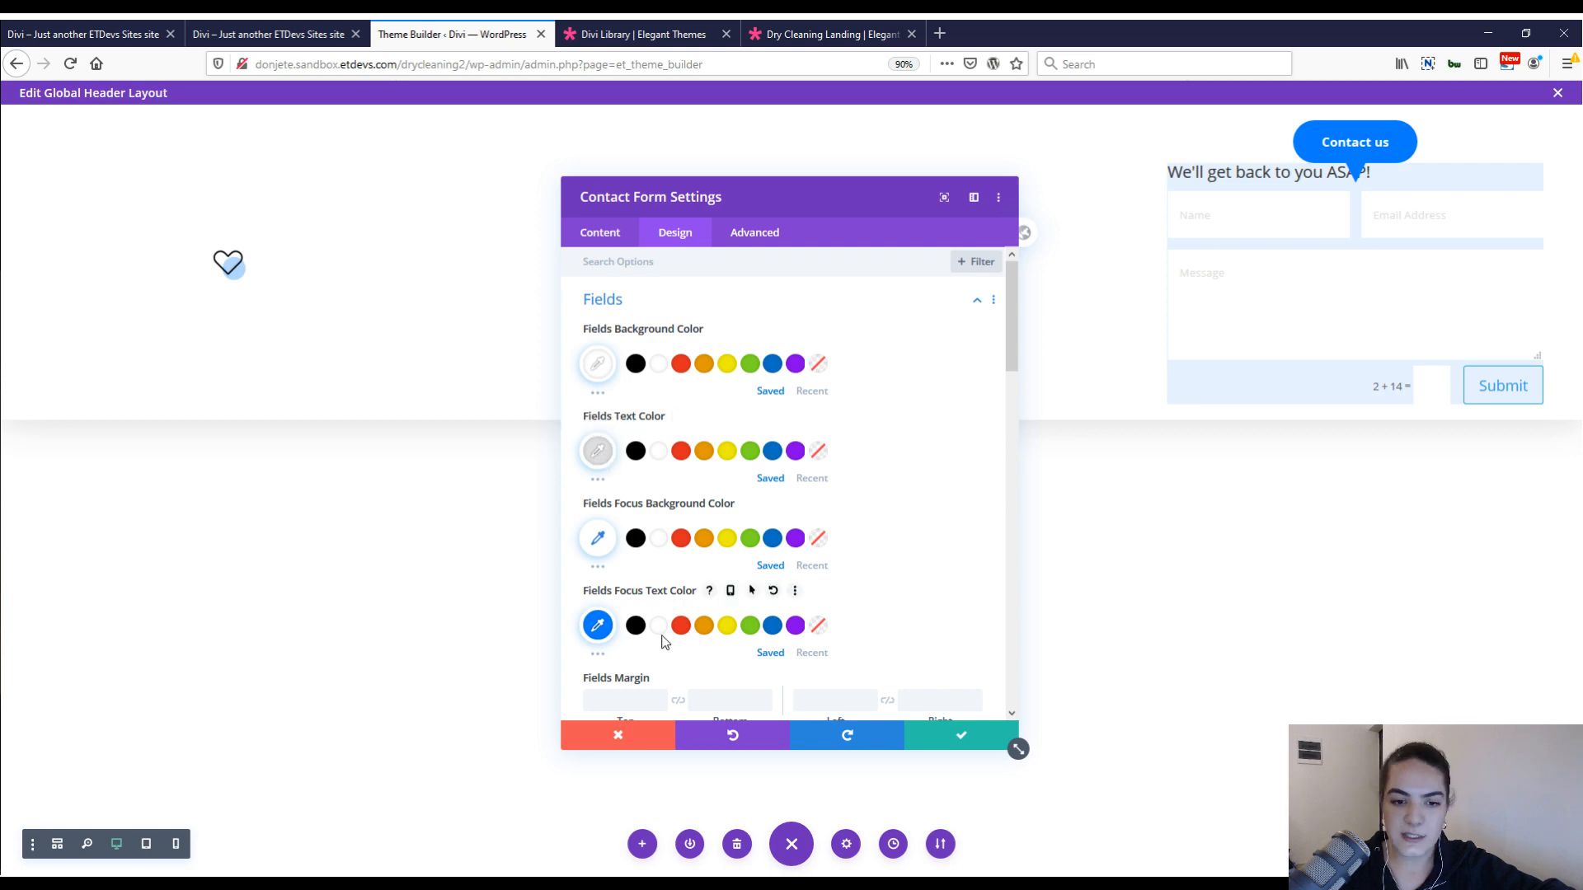
{"action": "scroll", "coordinate": [759, 459], "scroll_direction": "down", "scroll_amount": 5}
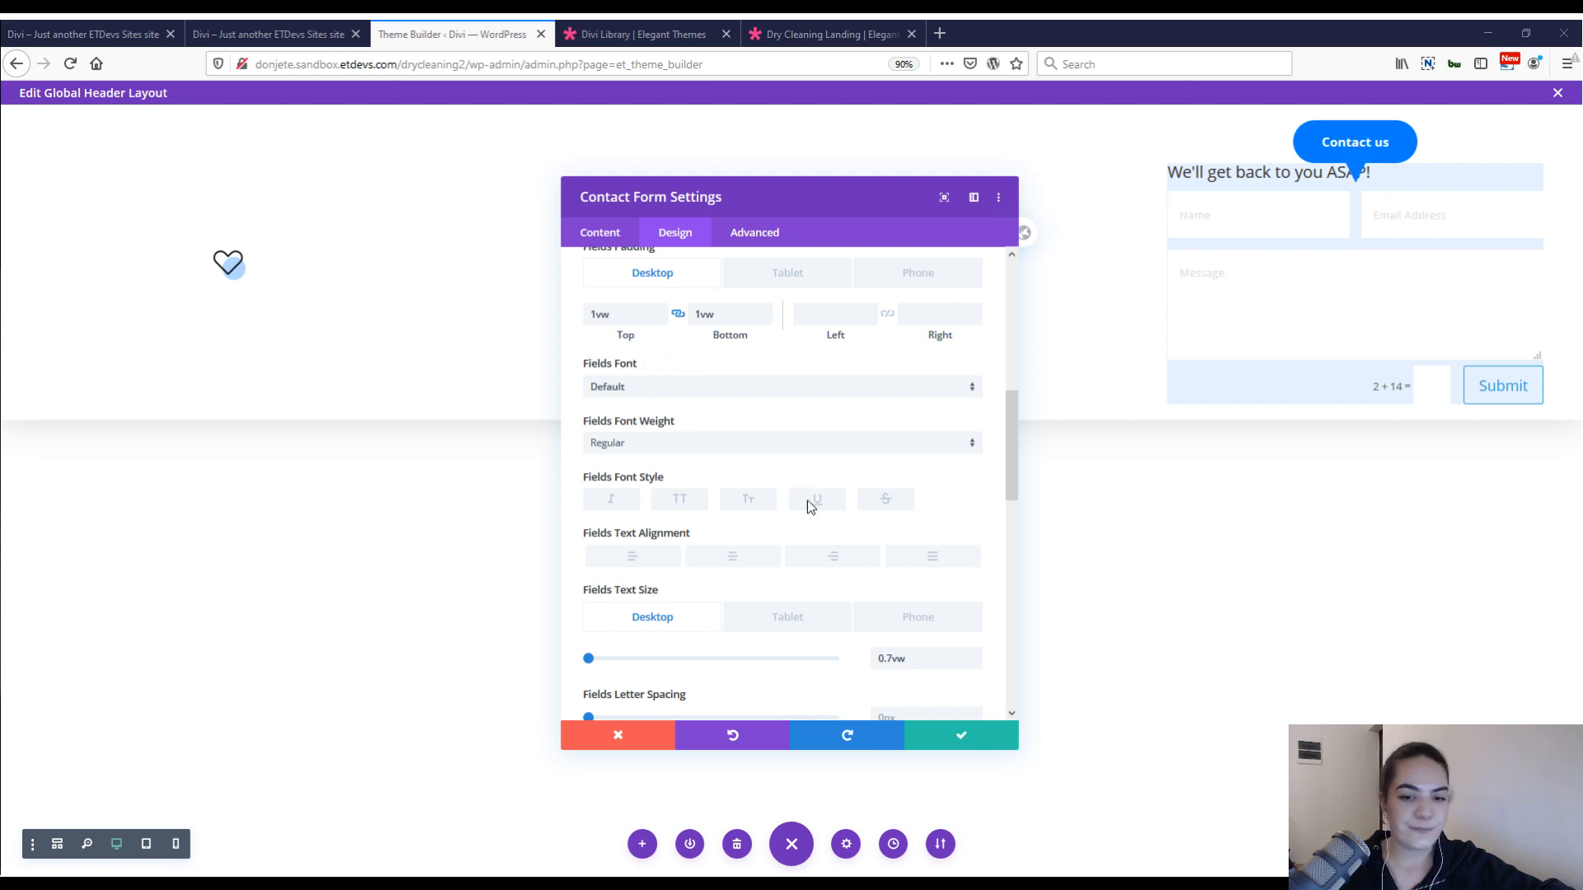
{"action": "scroll", "coordinate": [880, 537], "scroll_direction": "down", "scroll_amount": 1}
{"action": "scroll", "coordinate": [880, 538], "scroll_direction": "down", "scroll_amount": 2}
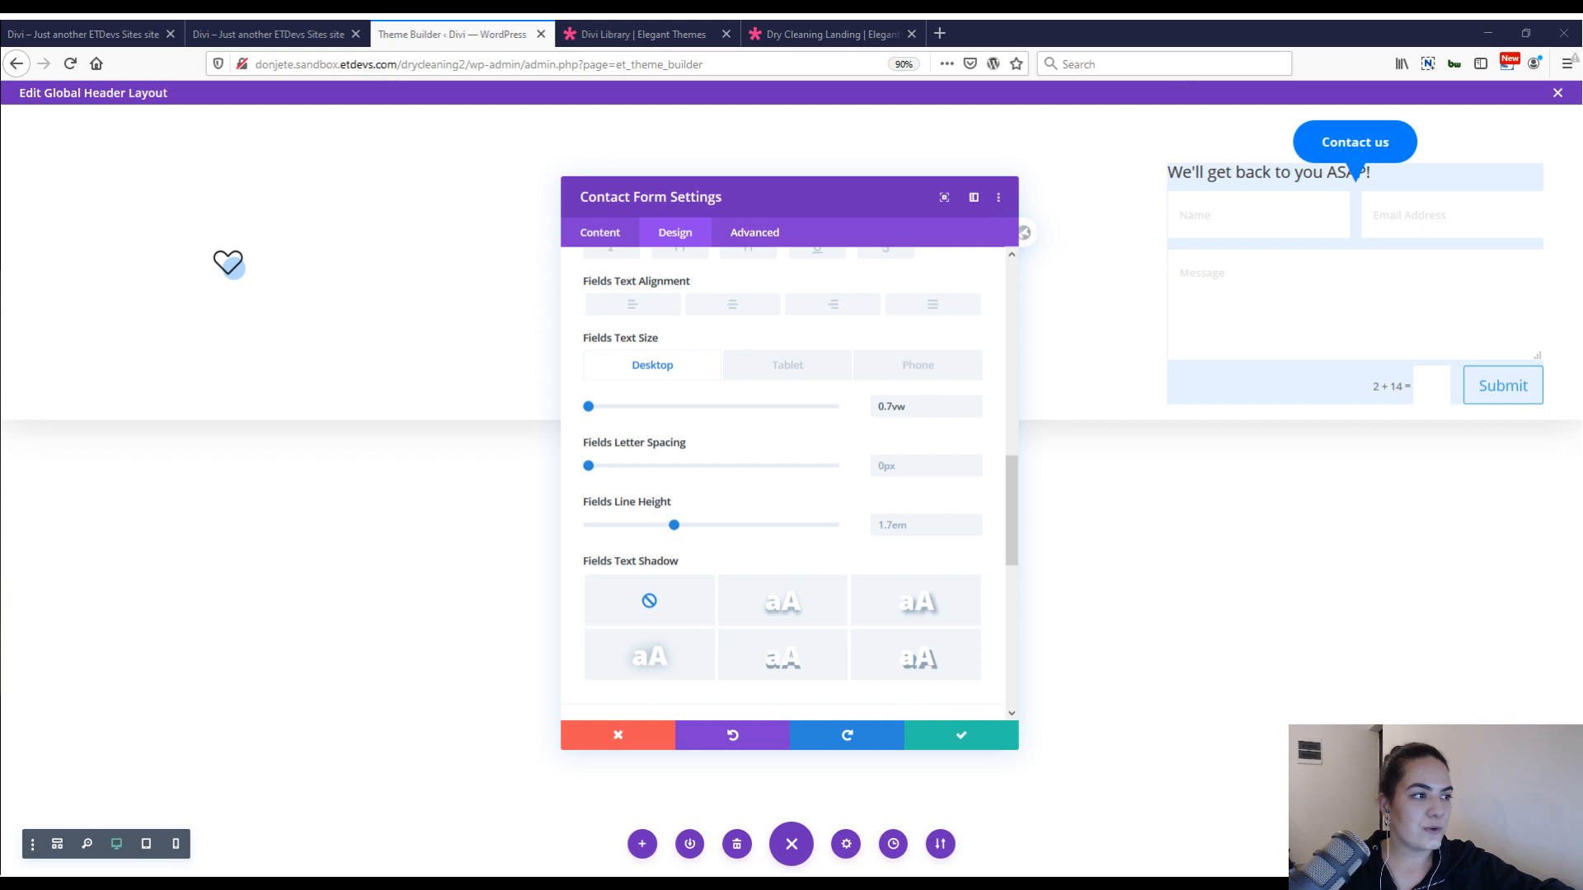
Paste the copied title text styles onto the form title, making it H3, bold, centered and blue with 1vw size and 1.6em line height.
{"action": "scroll", "coordinate": [739, 533], "scroll_direction": "down", "scroll_amount": 5}
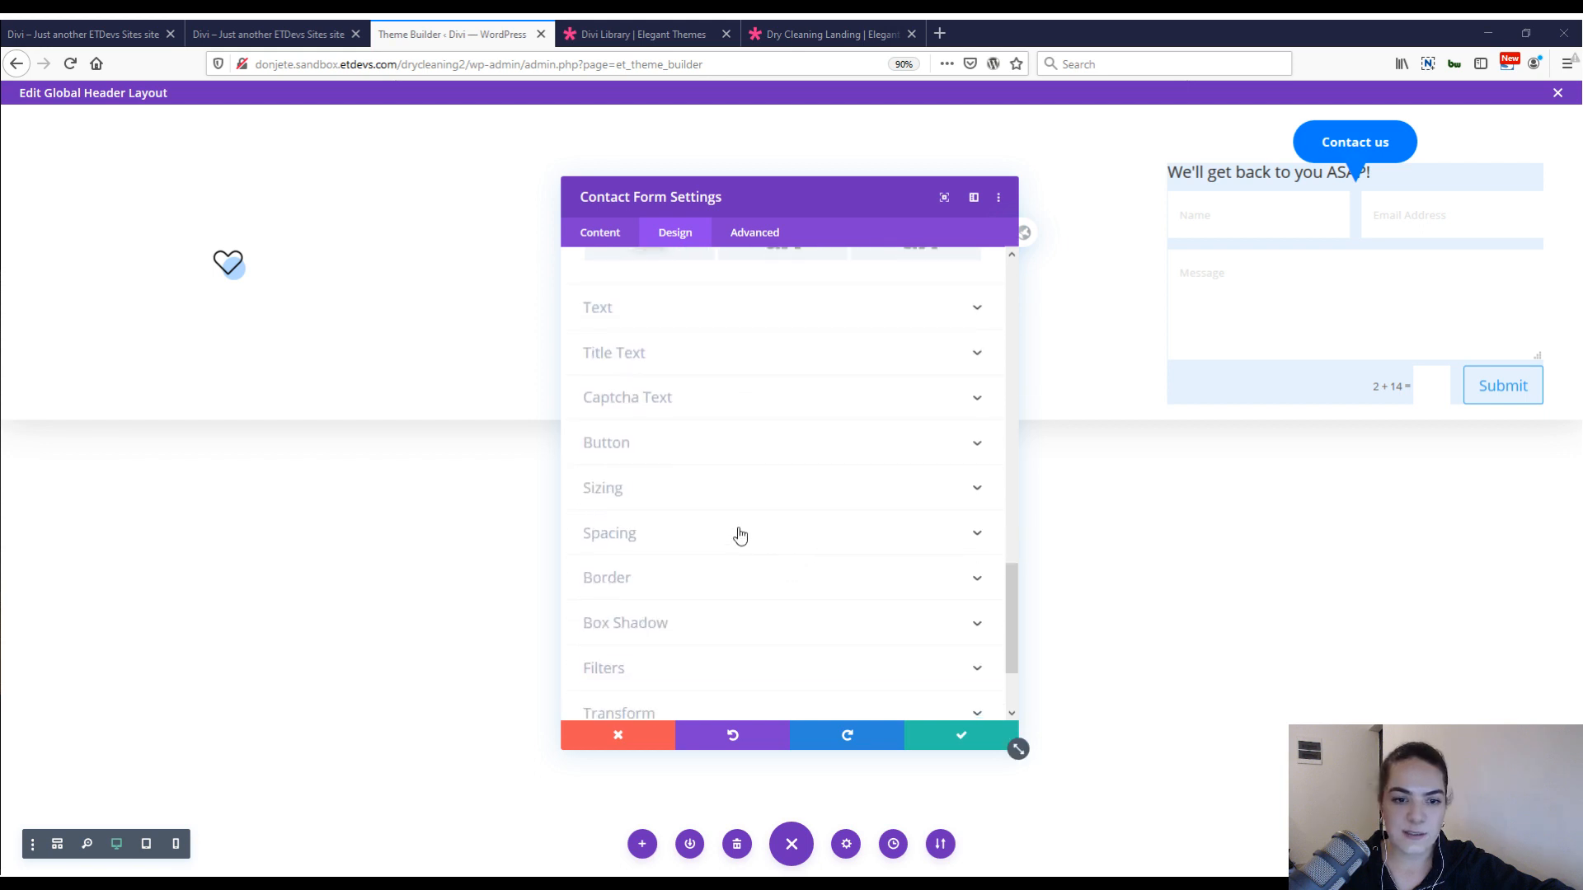
{"action": "left_click", "coordinate": [697, 356]}
{"action": "right_click", "coordinate": [699, 271]}
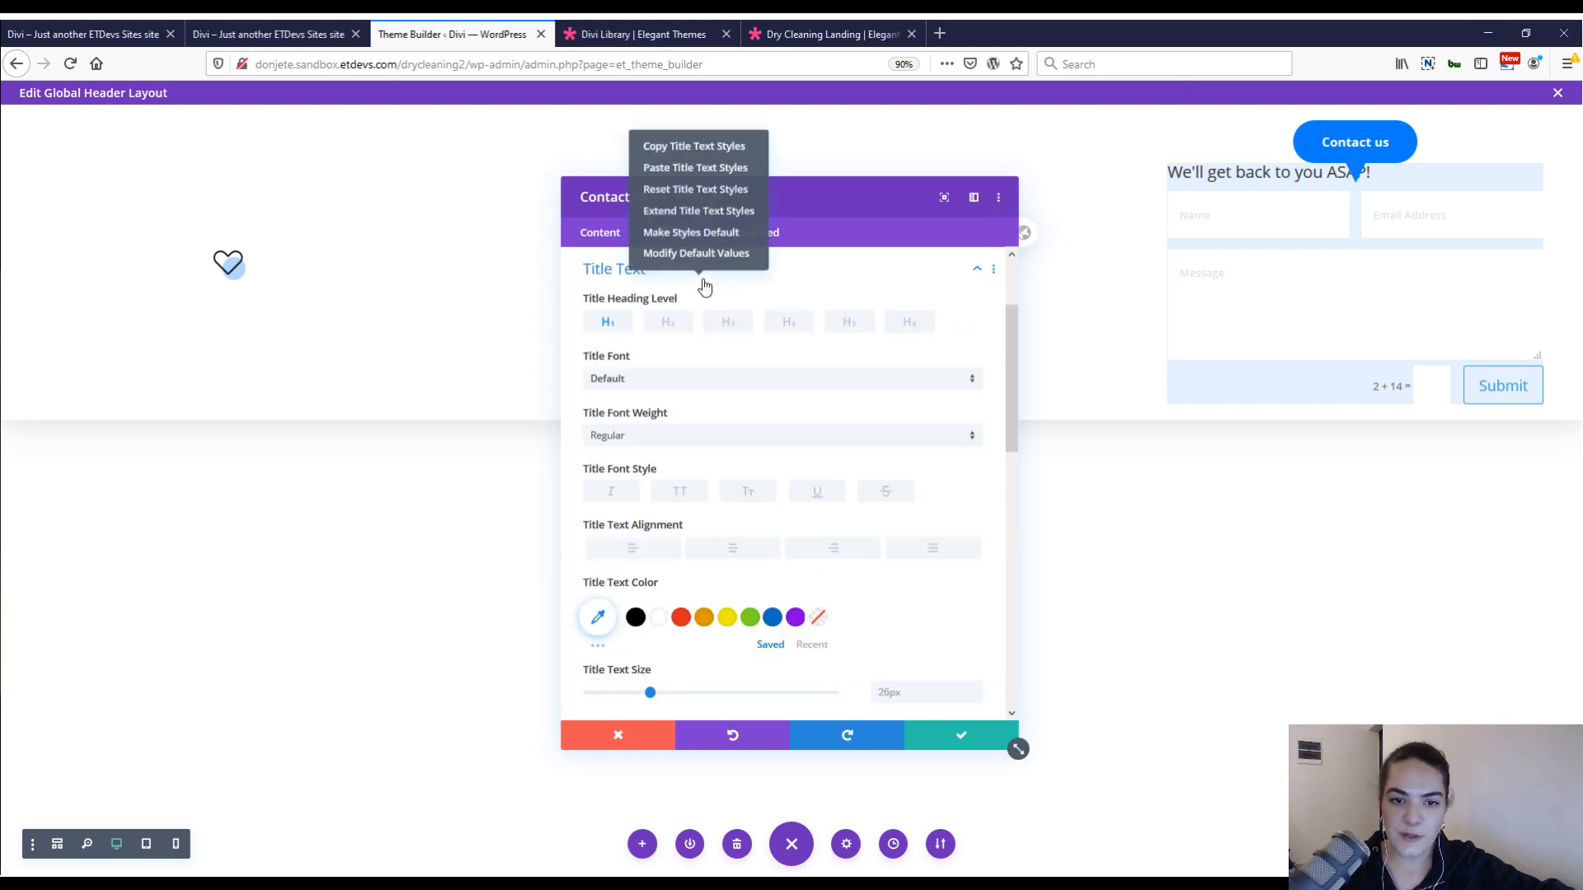
{"action": "left_click", "coordinate": [702, 233]}
{"action": "scroll", "coordinate": [791, 357], "scroll_direction": "down", "scroll_amount": 2}
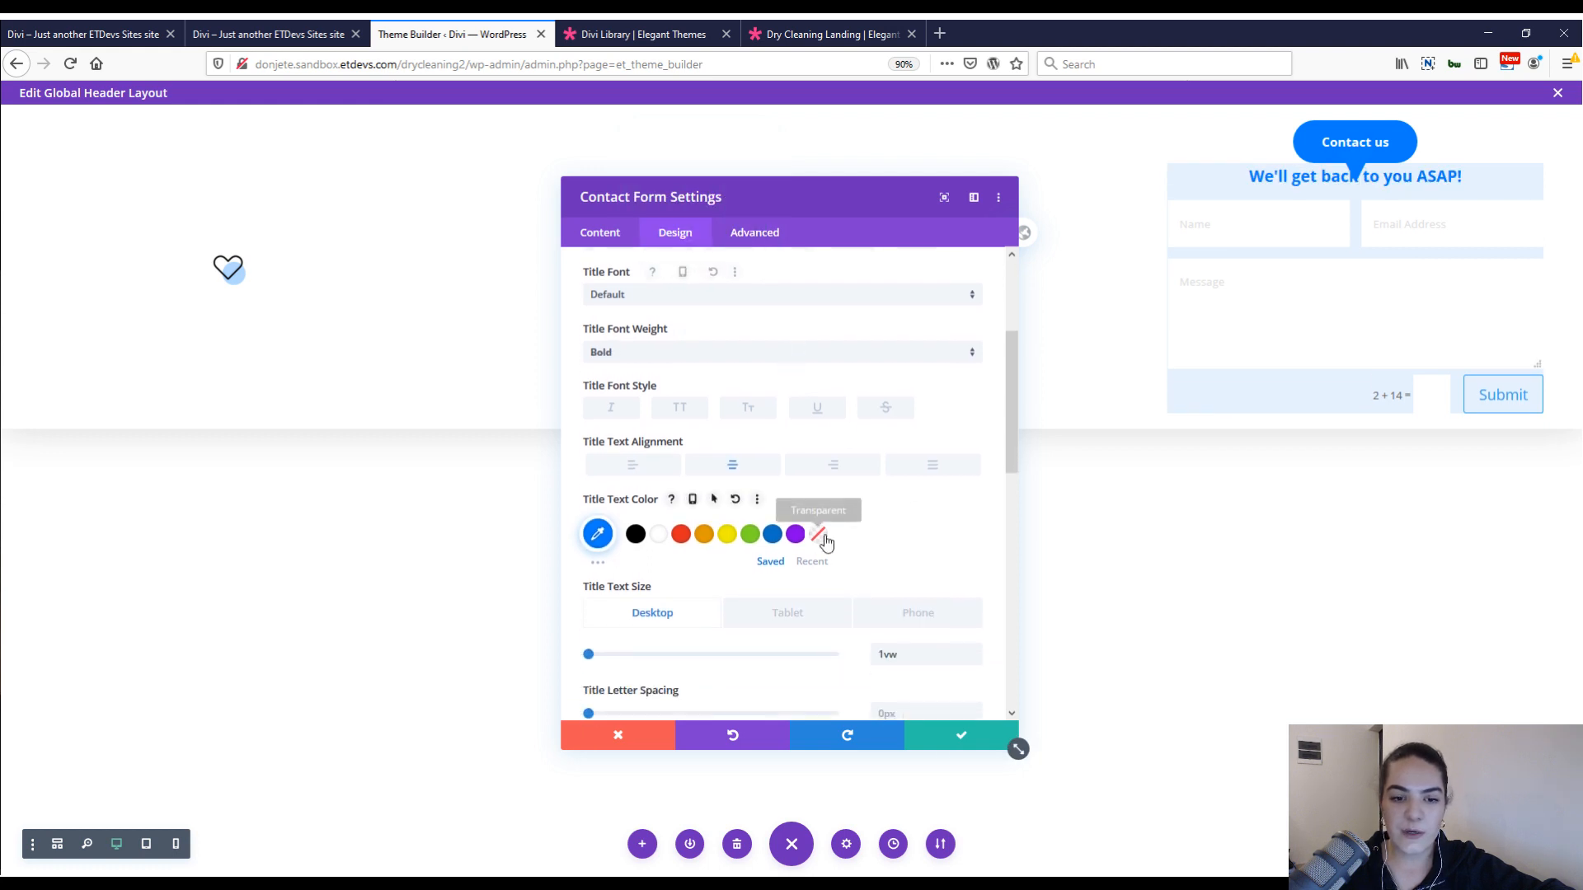
{"action": "scroll", "coordinate": [913, 477], "scroll_direction": "up", "scroll_amount": 1}
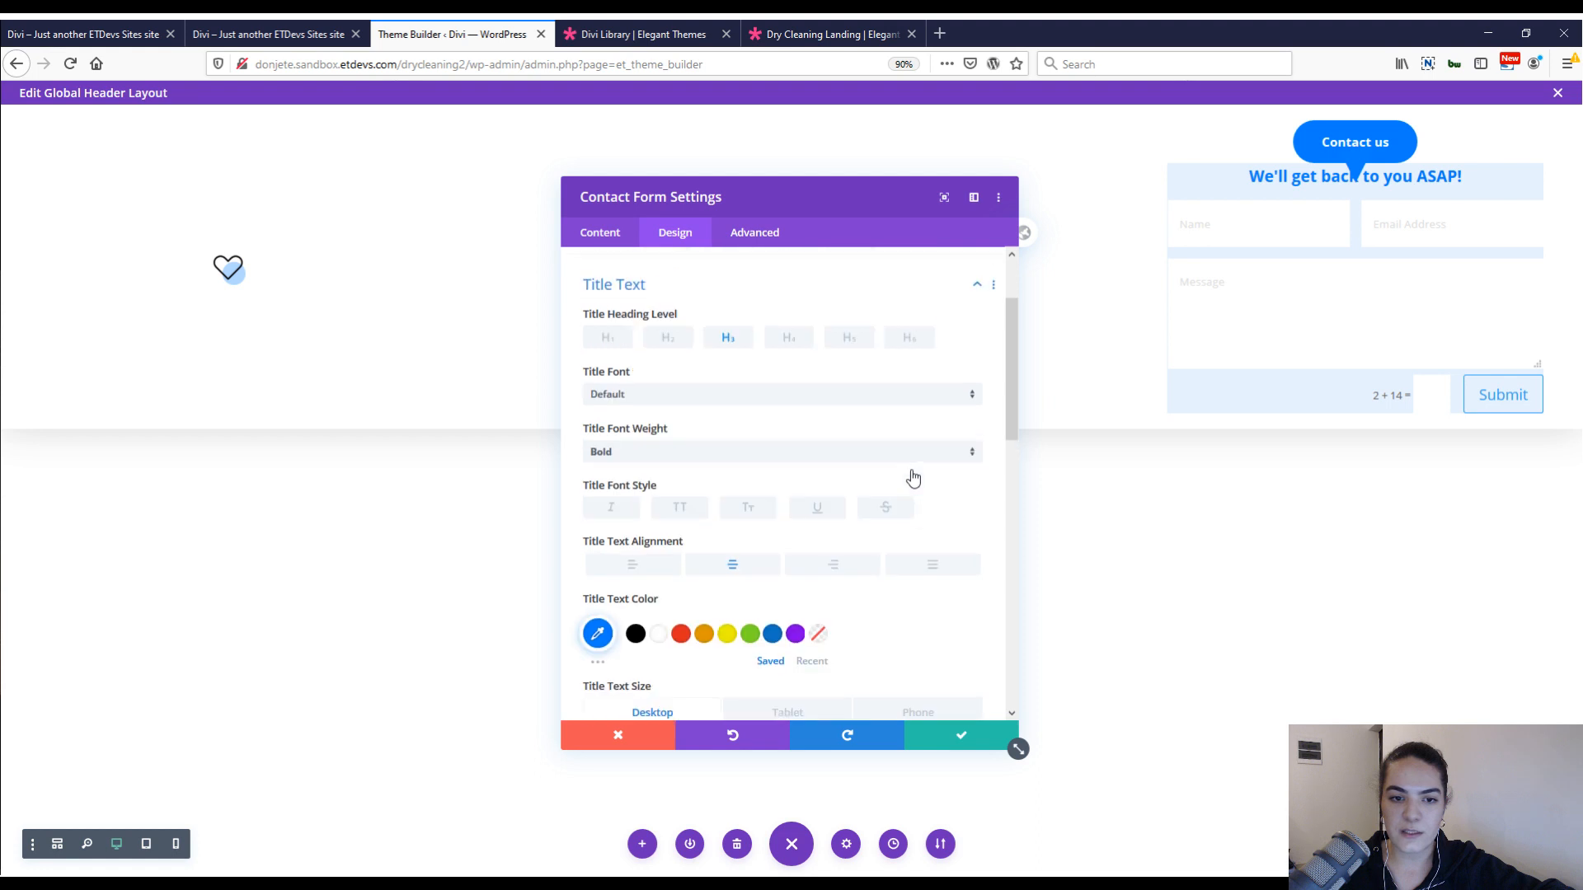
{"action": "scroll", "coordinate": [825, 412], "scroll_direction": "down", "scroll_amount": 1}
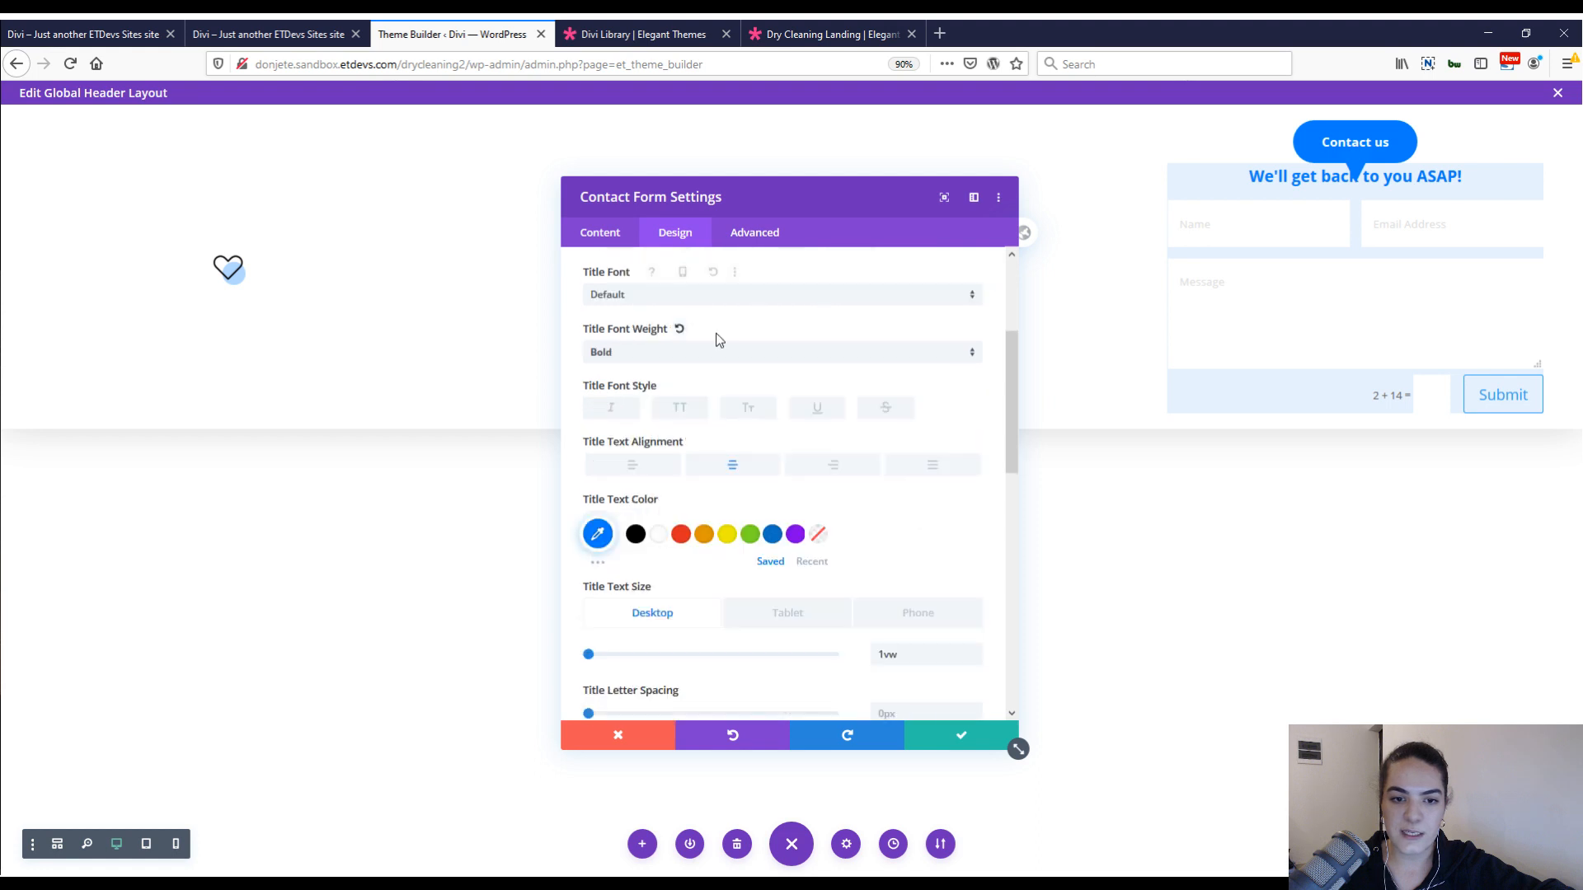
{"action": "scroll", "coordinate": [929, 474], "scroll_direction": "down", "scroll_amount": 3}
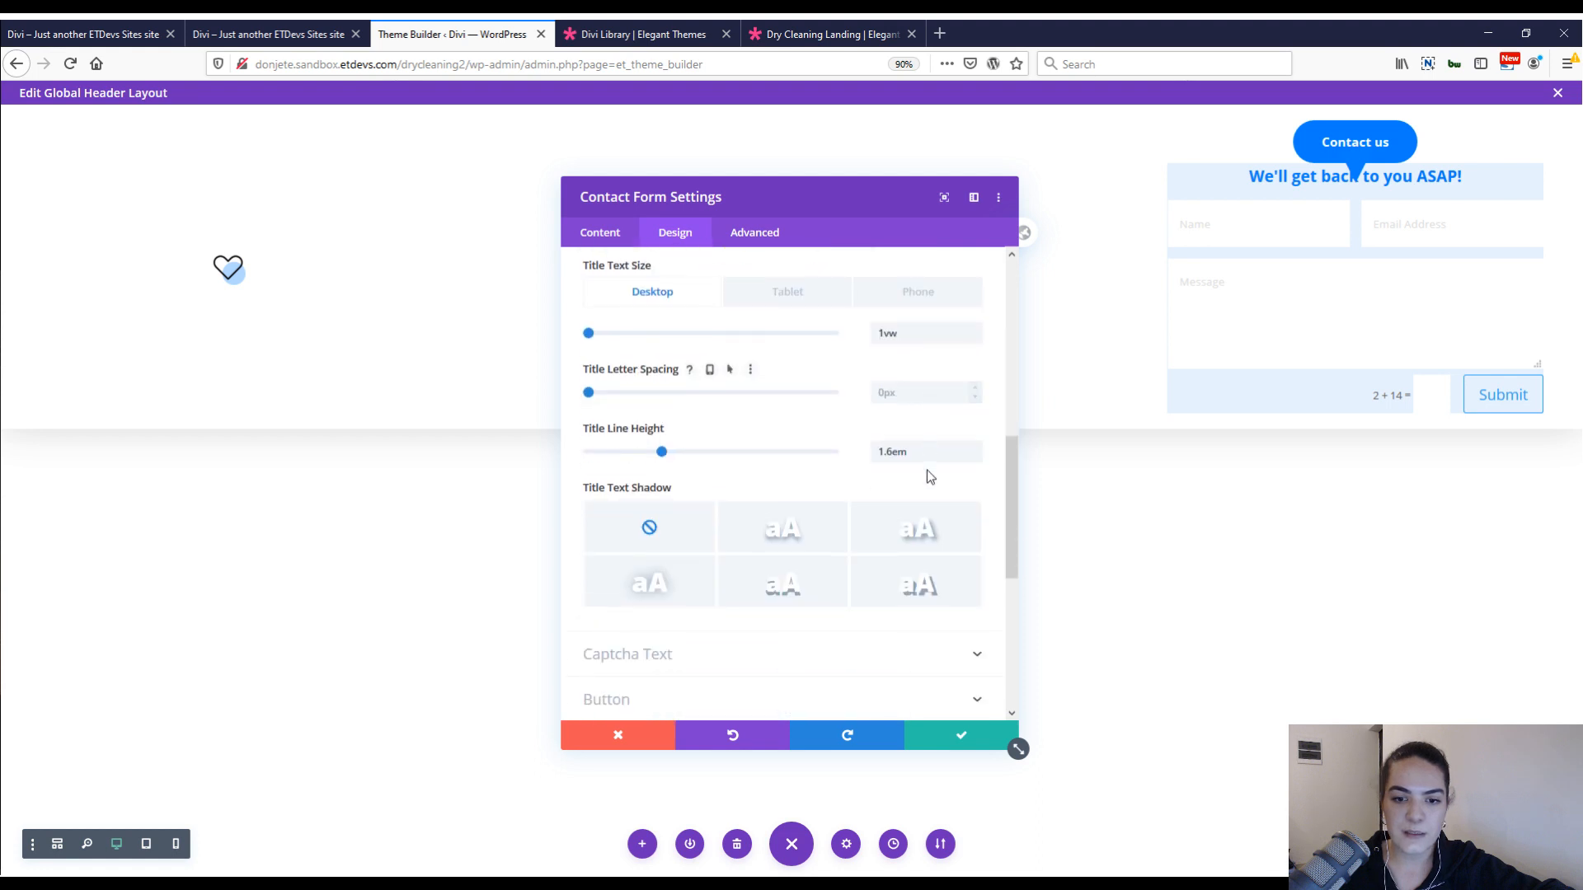
{"action": "scroll", "coordinate": [929, 474], "scroll_direction": "down", "scroll_amount": 1}
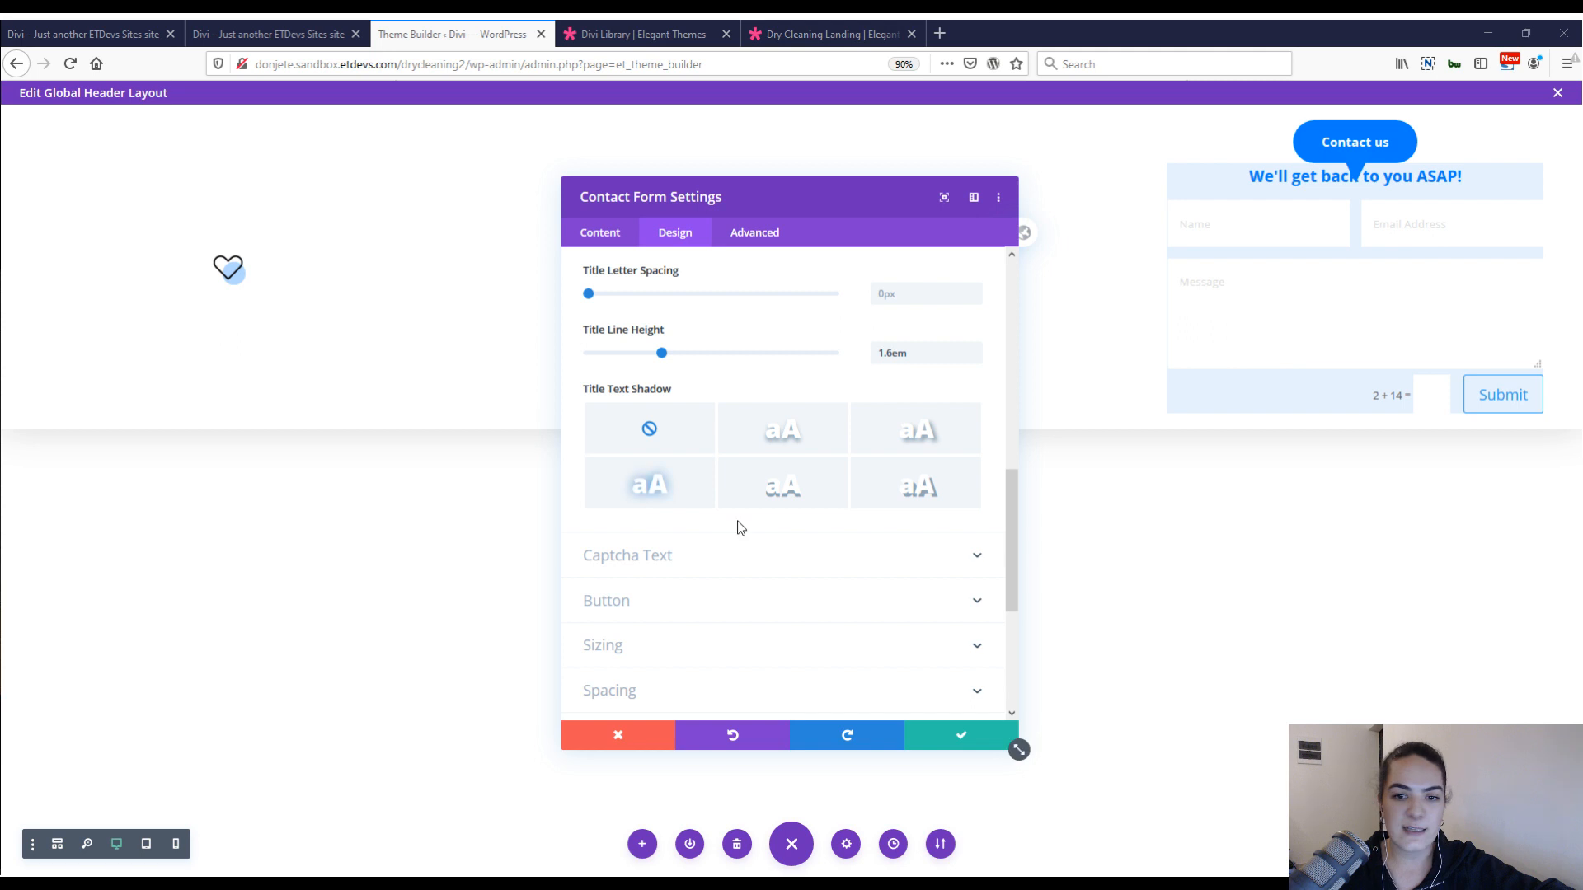
{"action": "scroll", "coordinate": [806, 519], "scroll_direction": "up", "scroll_amount": 4}
{"action": "scroll", "coordinate": [807, 517], "scroll_direction": "down", "scroll_amount": 1}
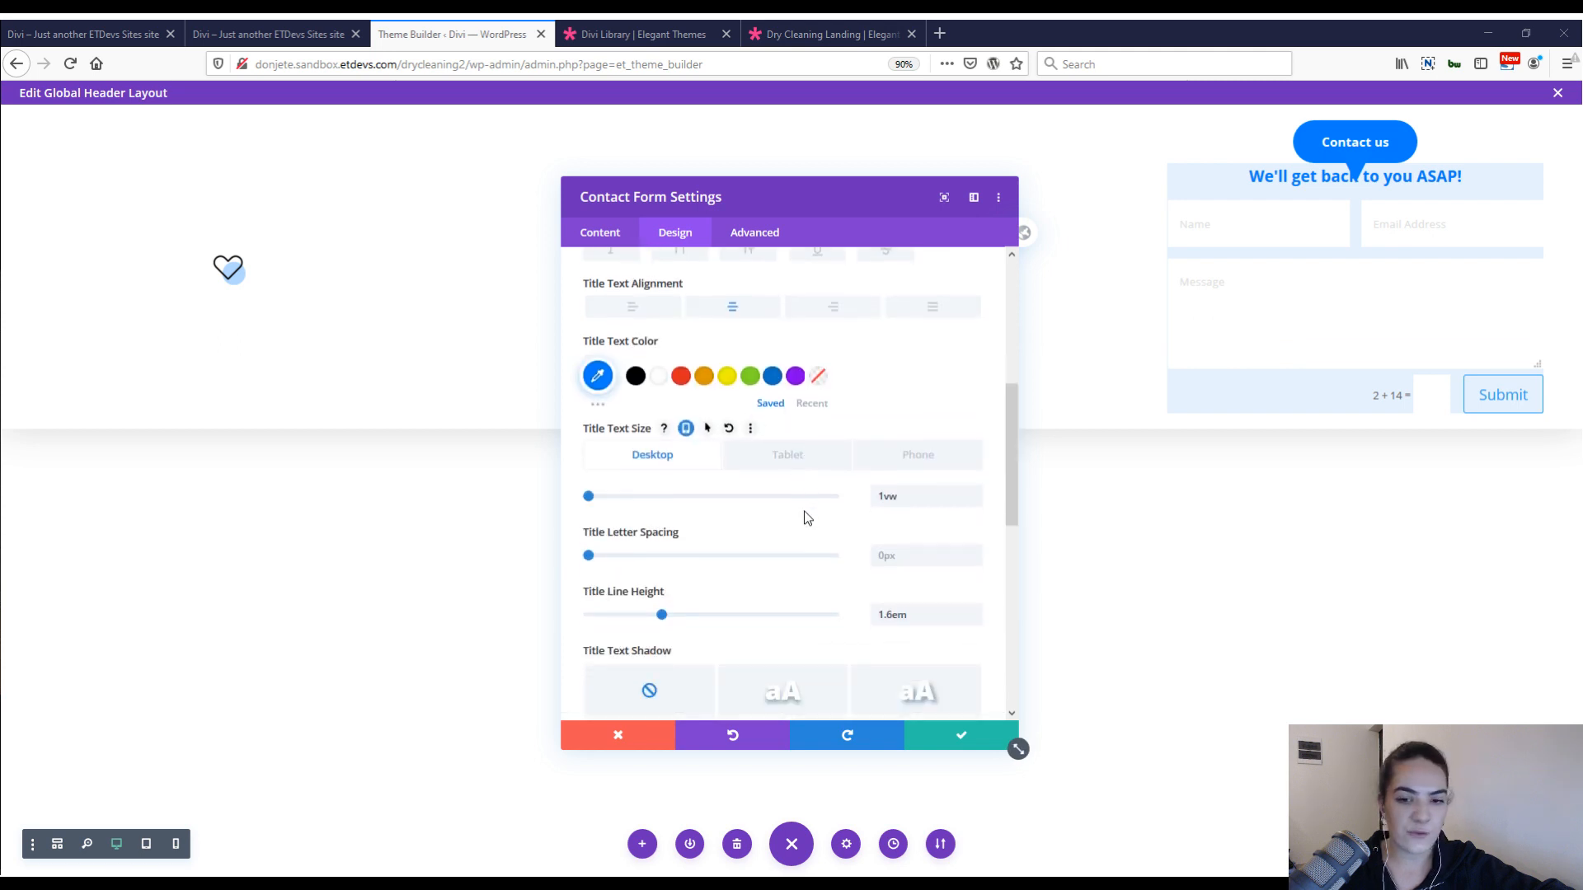
{"action": "scroll", "coordinate": [806, 518], "scroll_direction": "down", "scroll_amount": 2}
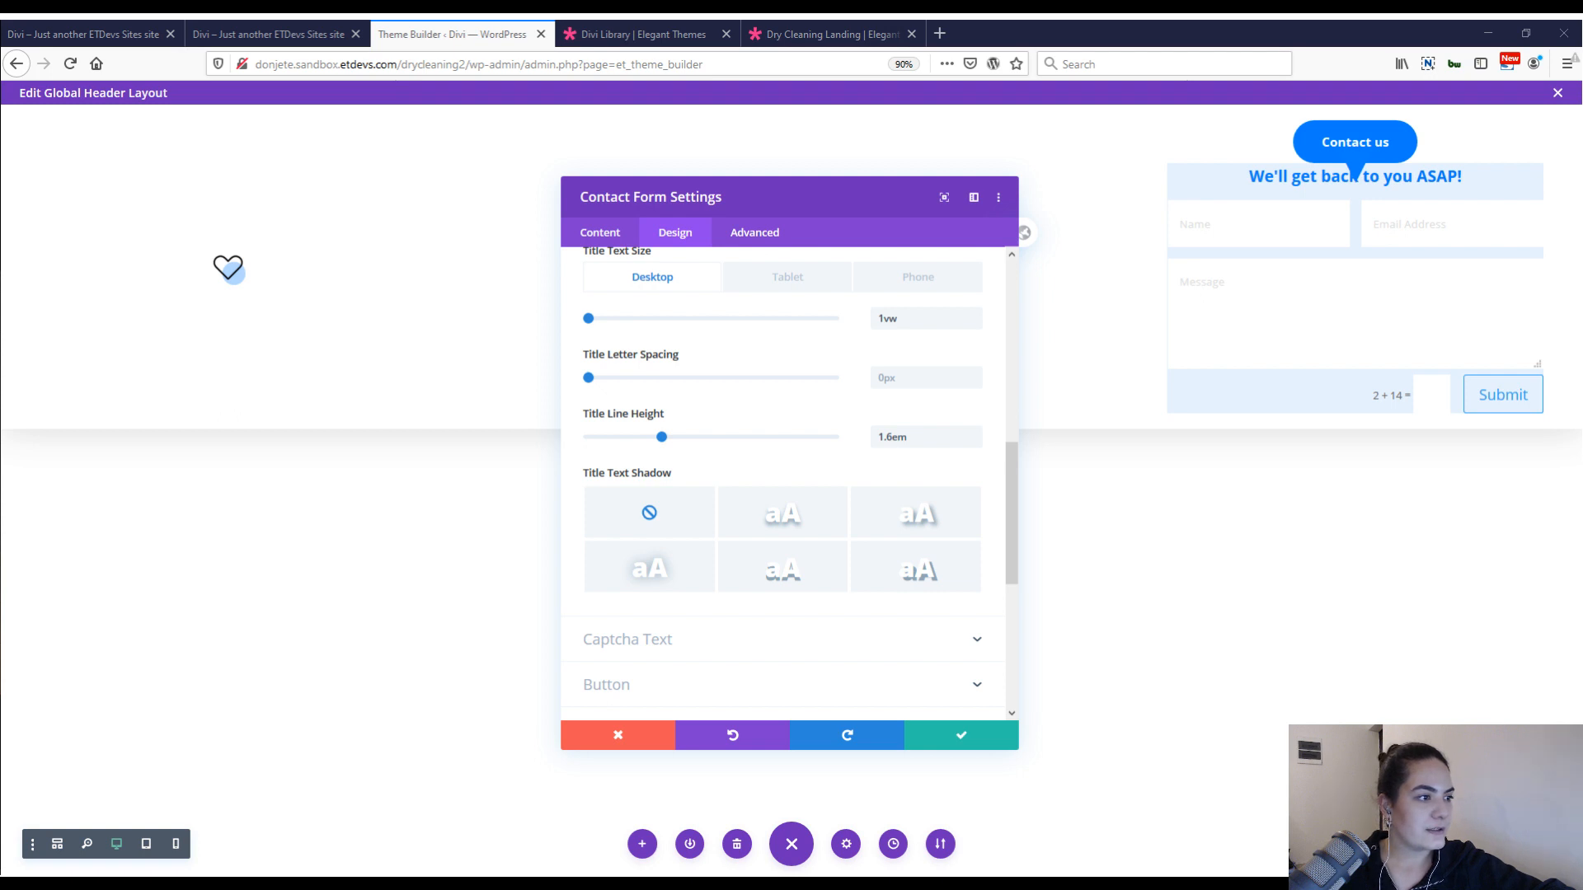
Paste the copied captcha text styles onto the contact form and set the captcha text color to #007dff.
{"action": "left_click", "coordinate": [836, 631]}
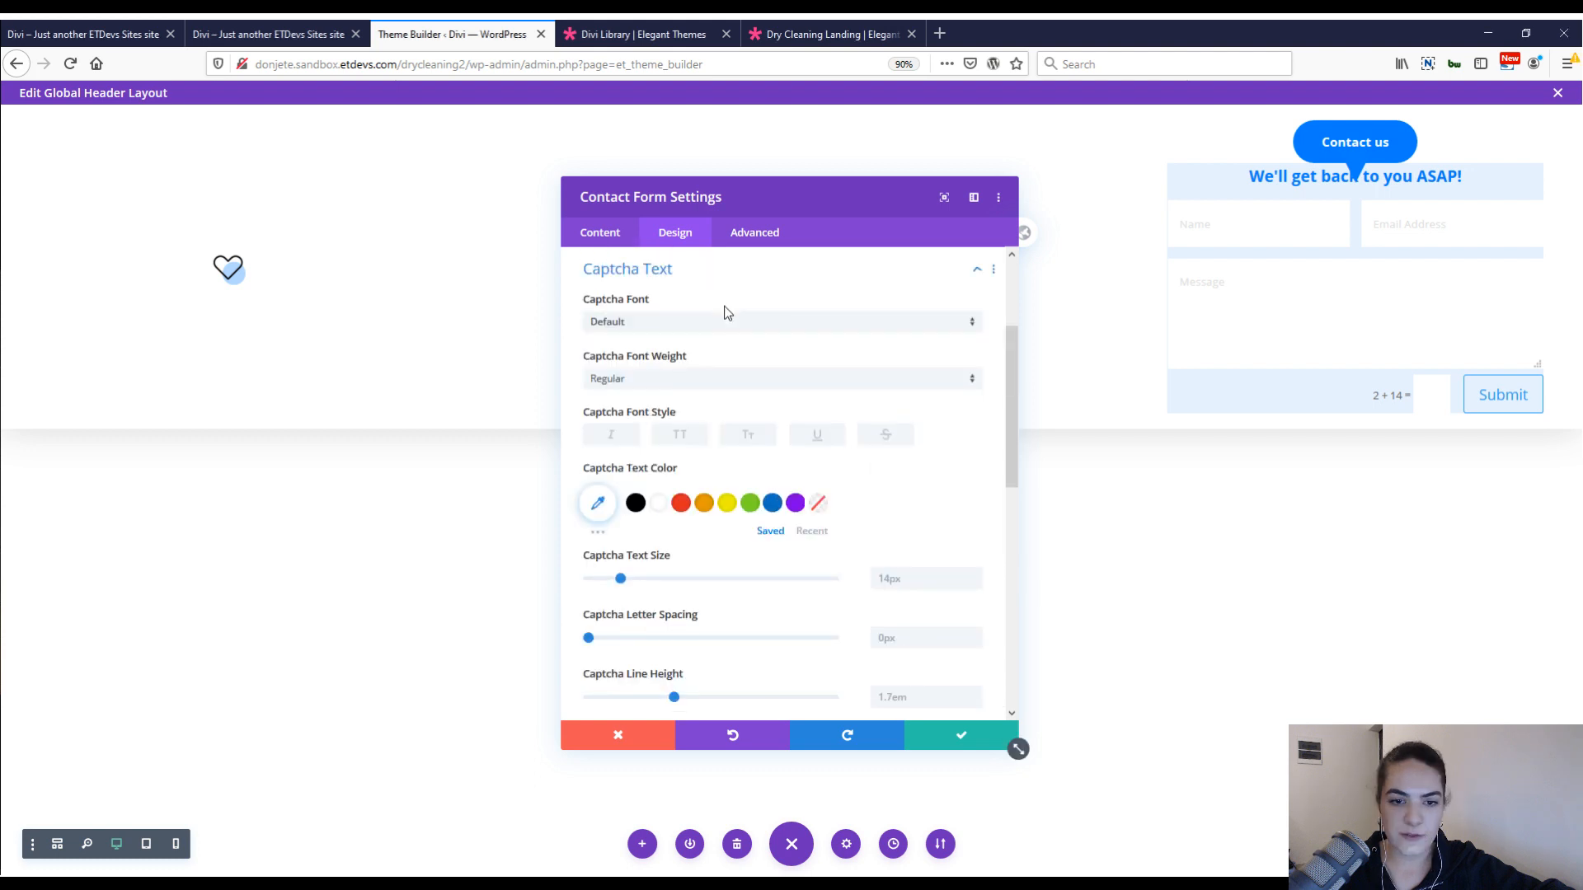
{"action": "right_click", "coordinate": [727, 270]}
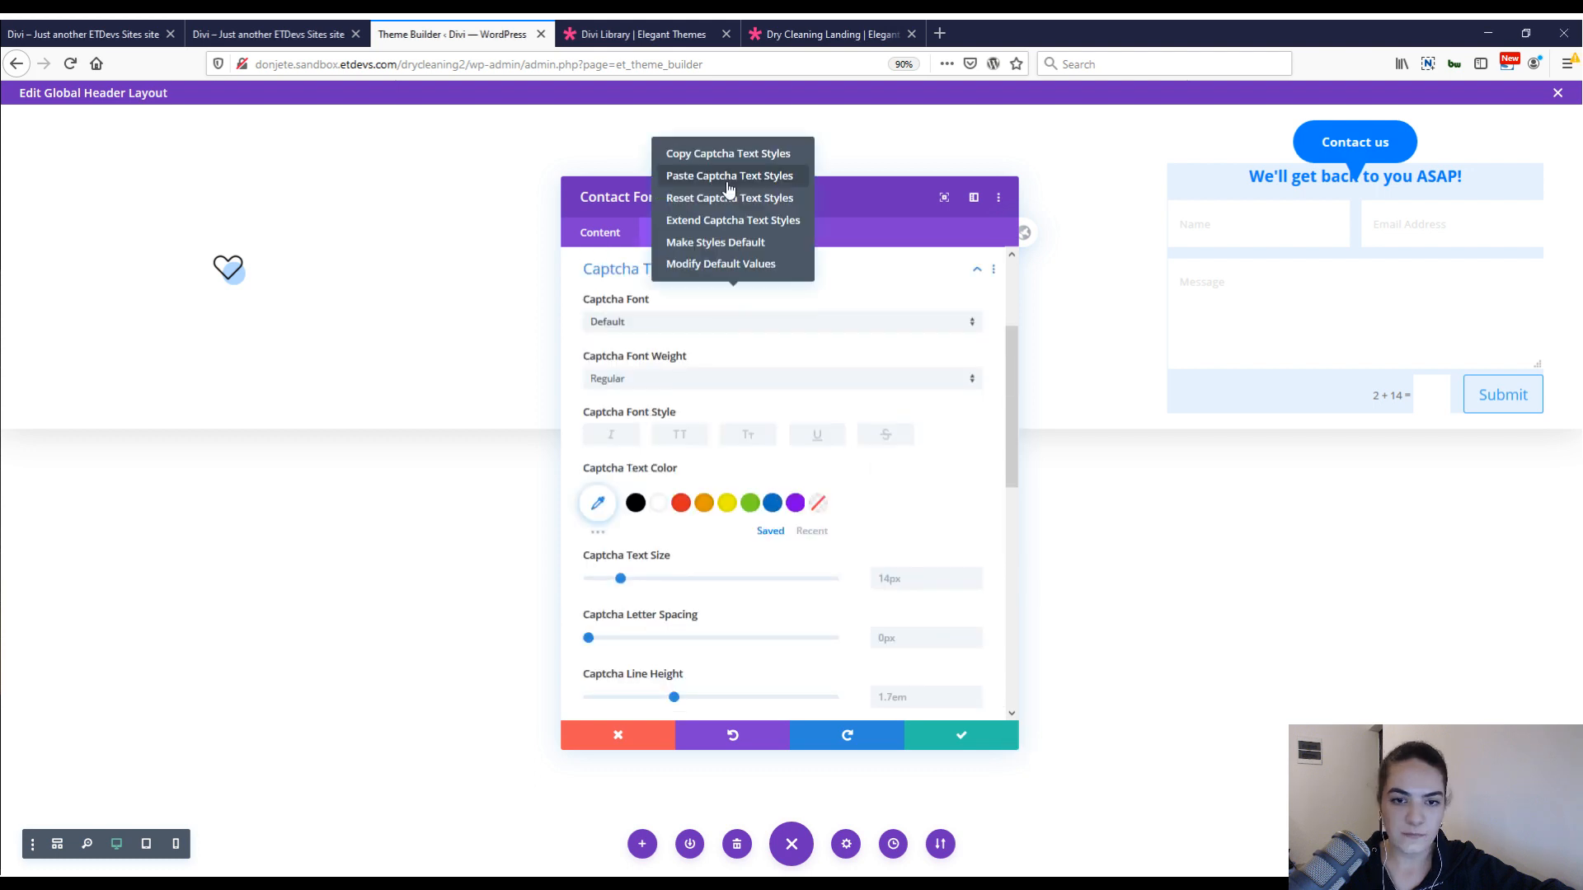
{"action": "left_click", "coordinate": [729, 188]}
{"action": "scroll", "coordinate": [676, 272], "scroll_direction": "down", "scroll_amount": 2}
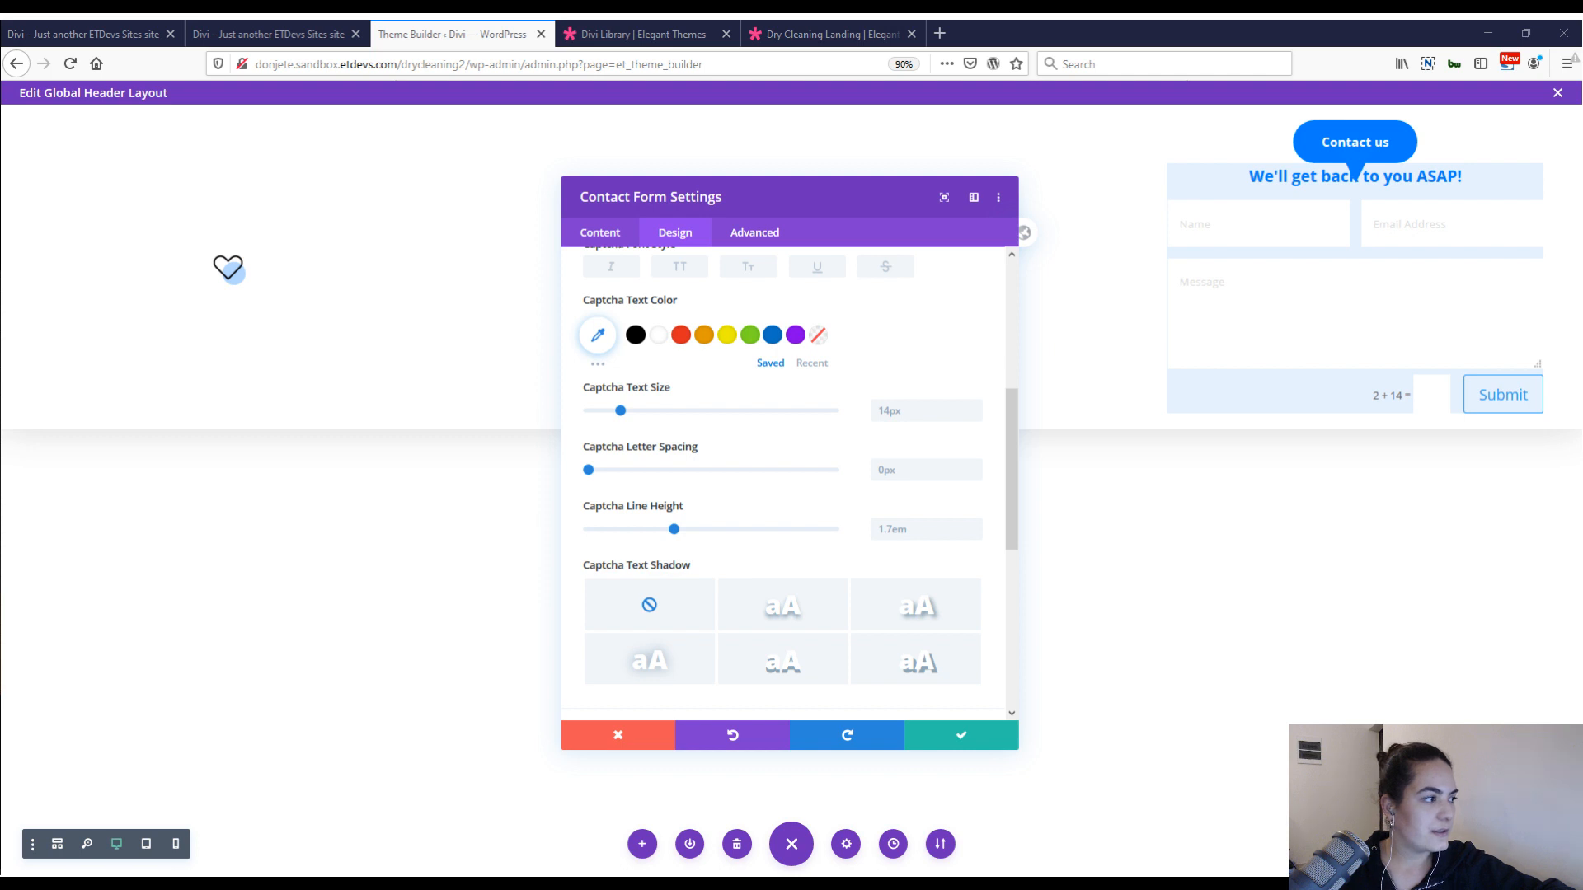
{"action": "scroll", "coordinate": [732, 499], "scroll_direction": "down", "scroll_amount": 2}
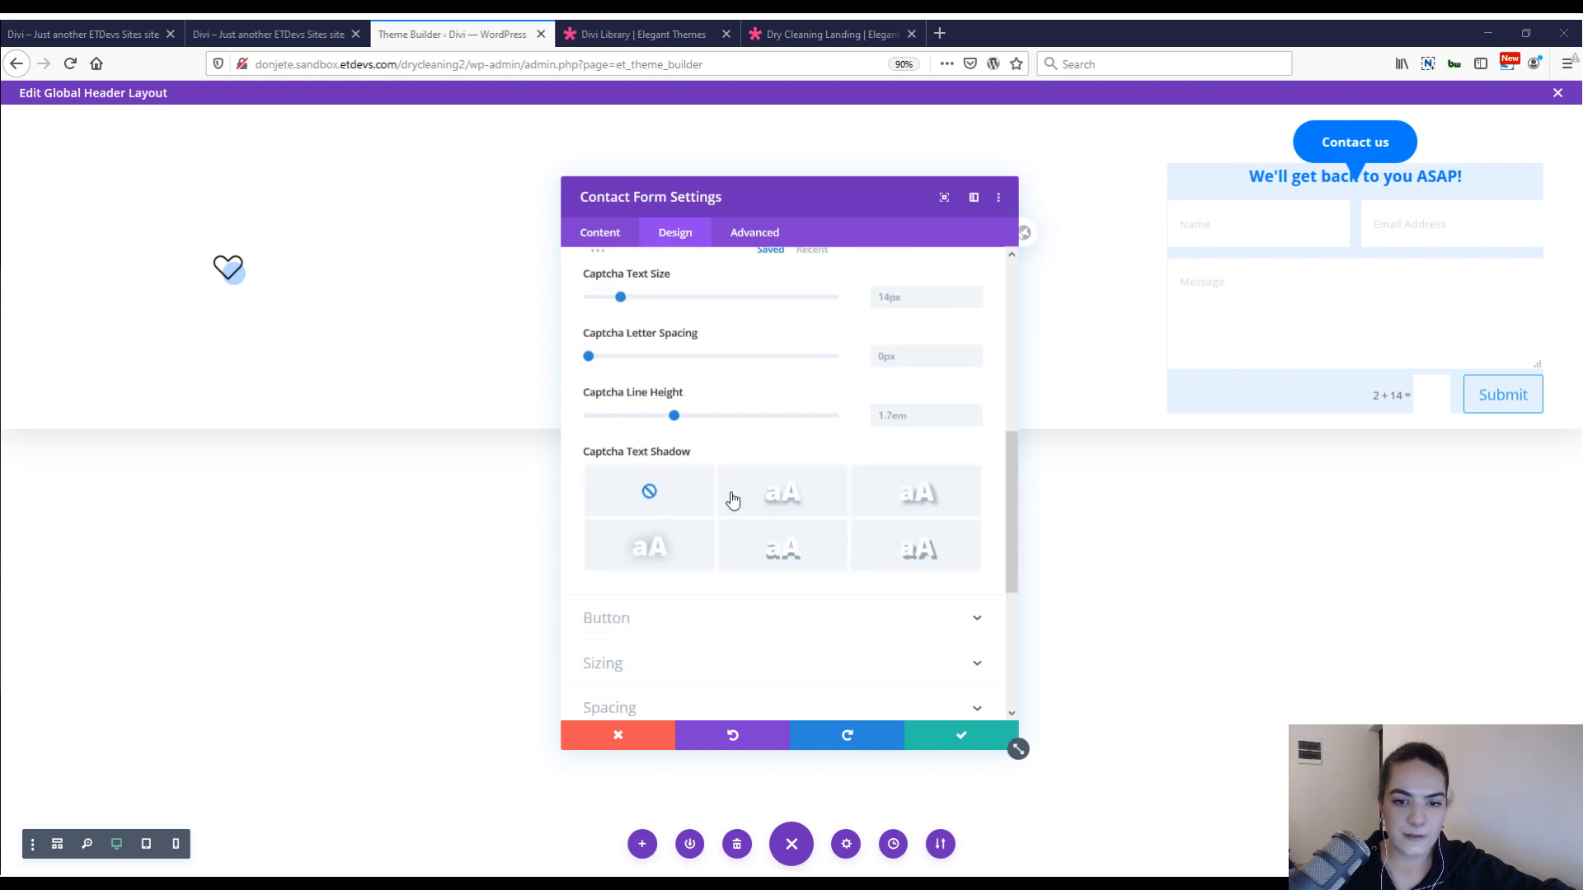
{"action": "scroll", "coordinate": [732, 499], "scroll_direction": "up", "scroll_amount": 7}
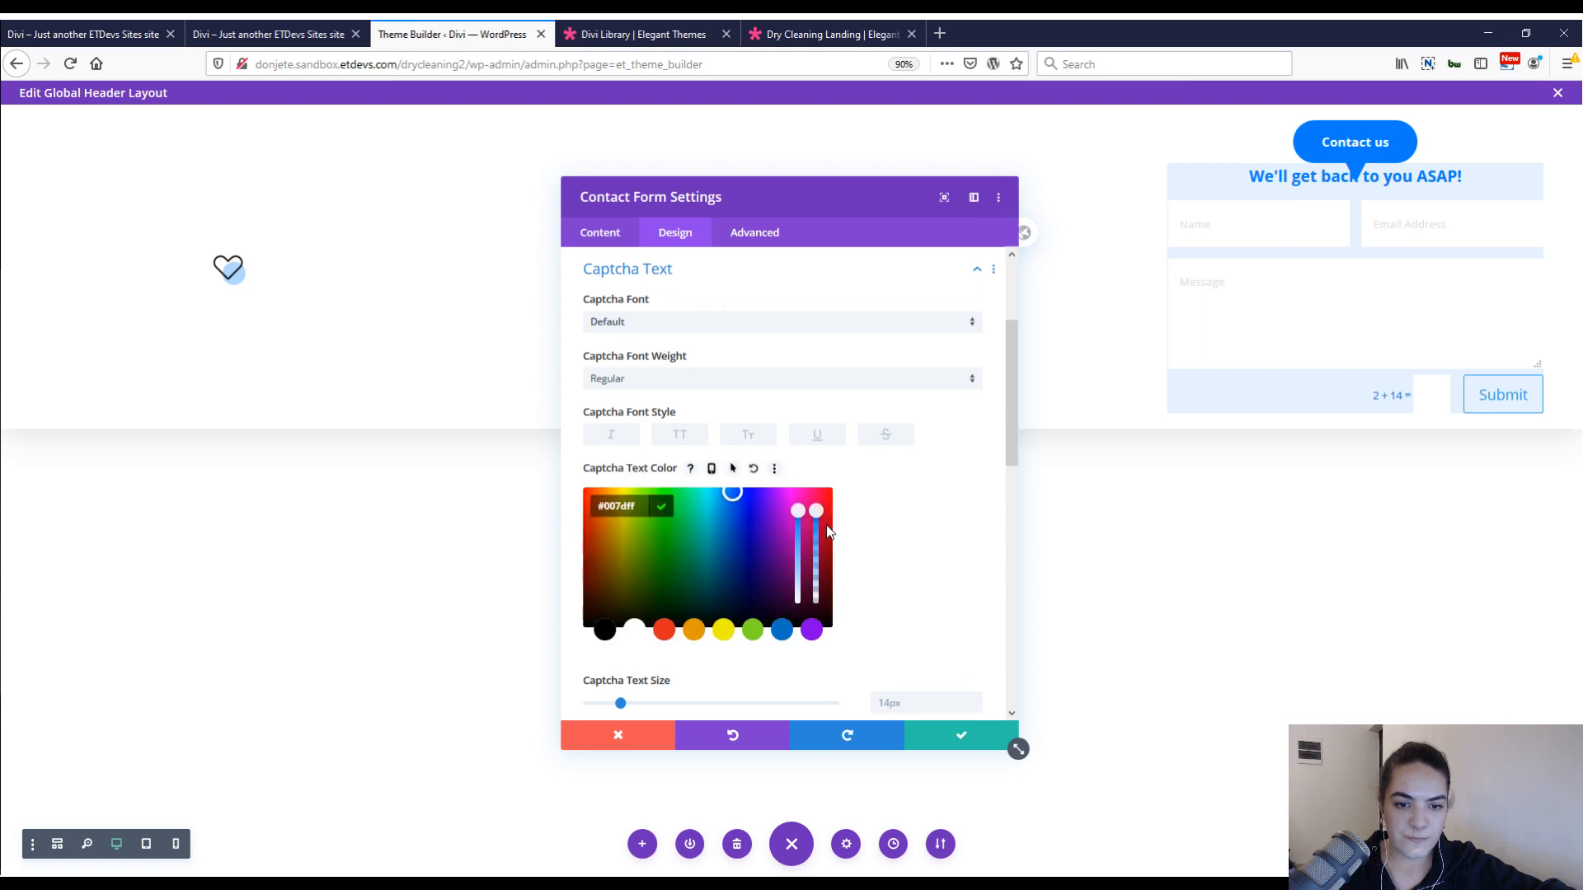
{"action": "left_click", "coordinate": [875, 536]}
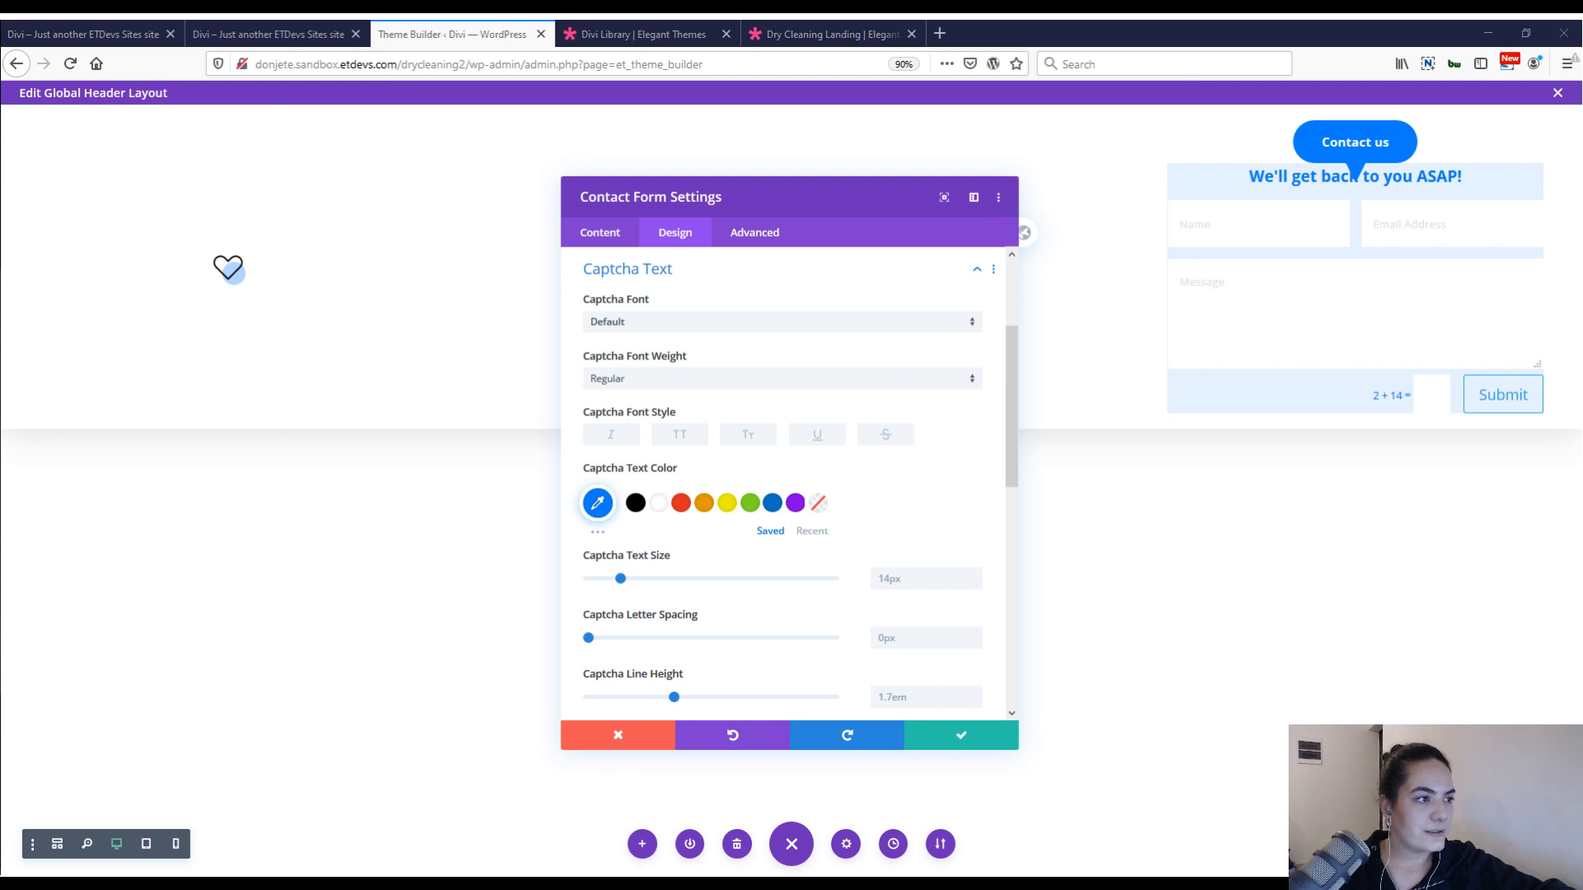
Paste the copied button styles onto the form's Submit button, giving bold 0.8vw white text, a #007dff background, 0px border and 100px radius.
{"action": "scroll", "coordinate": [711, 528], "scroll_direction": "down", "scroll_amount": 5}
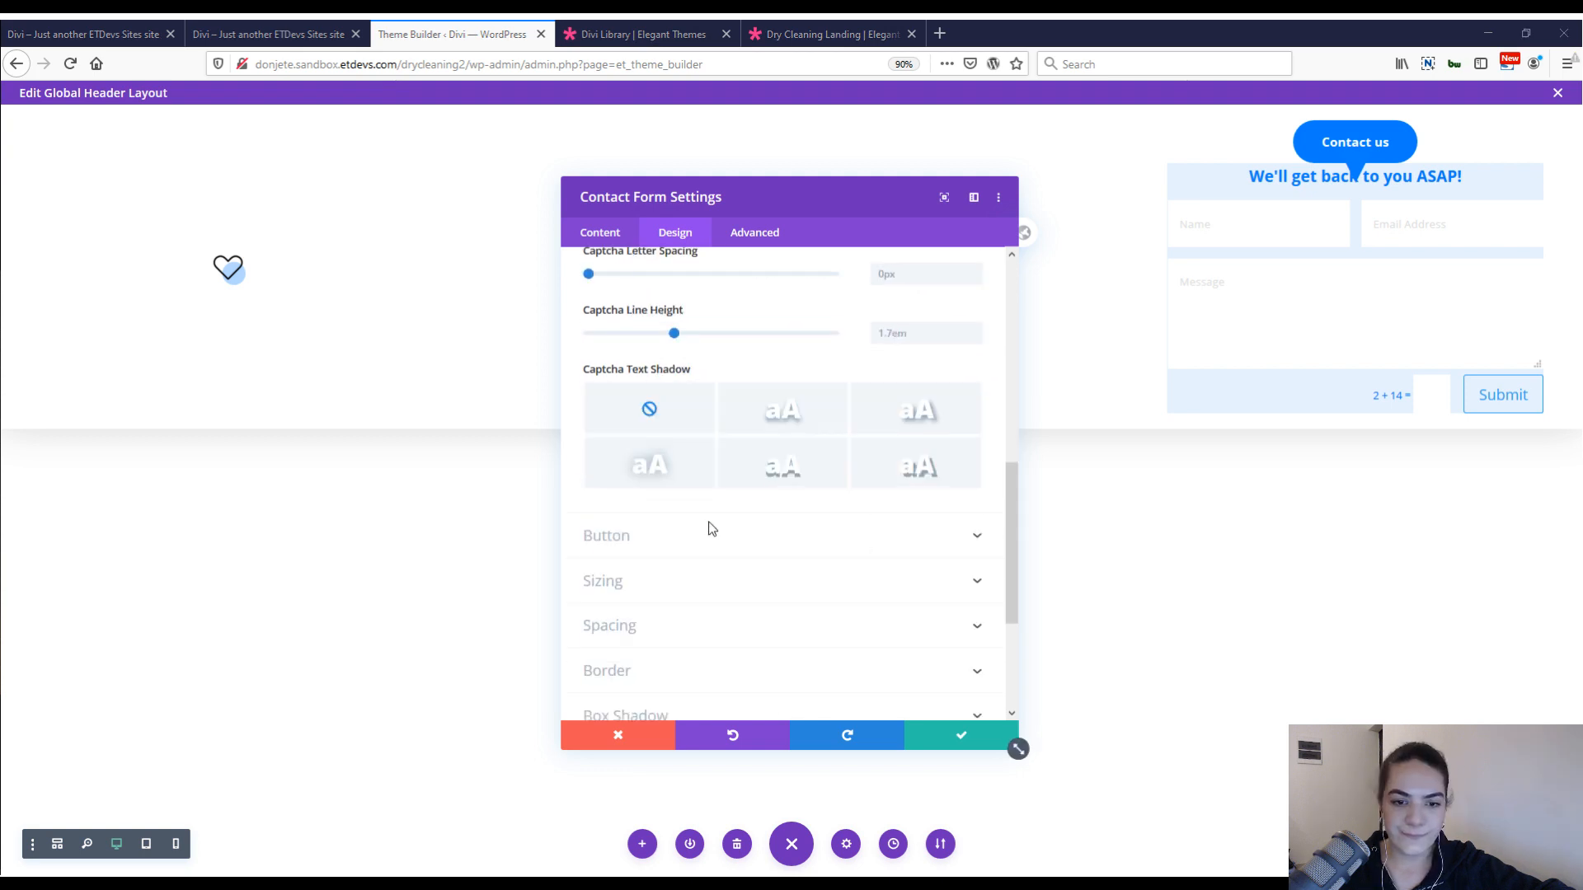
{"action": "left_click", "coordinate": [712, 529]}
{"action": "right_click", "coordinate": [700, 272]}
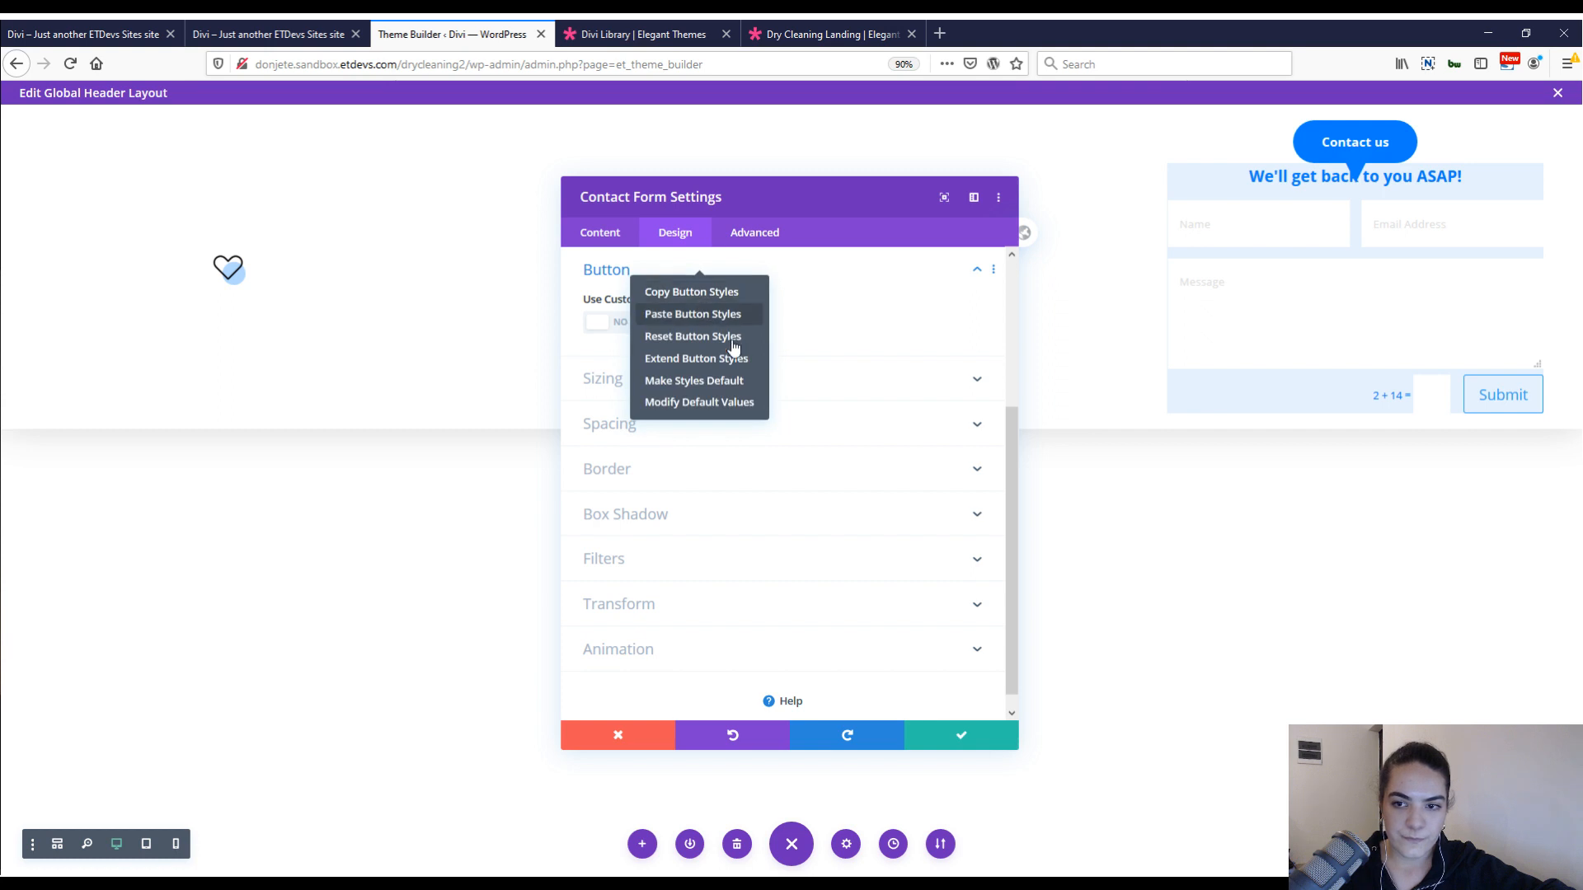
{"action": "left_click", "coordinate": [697, 314]}
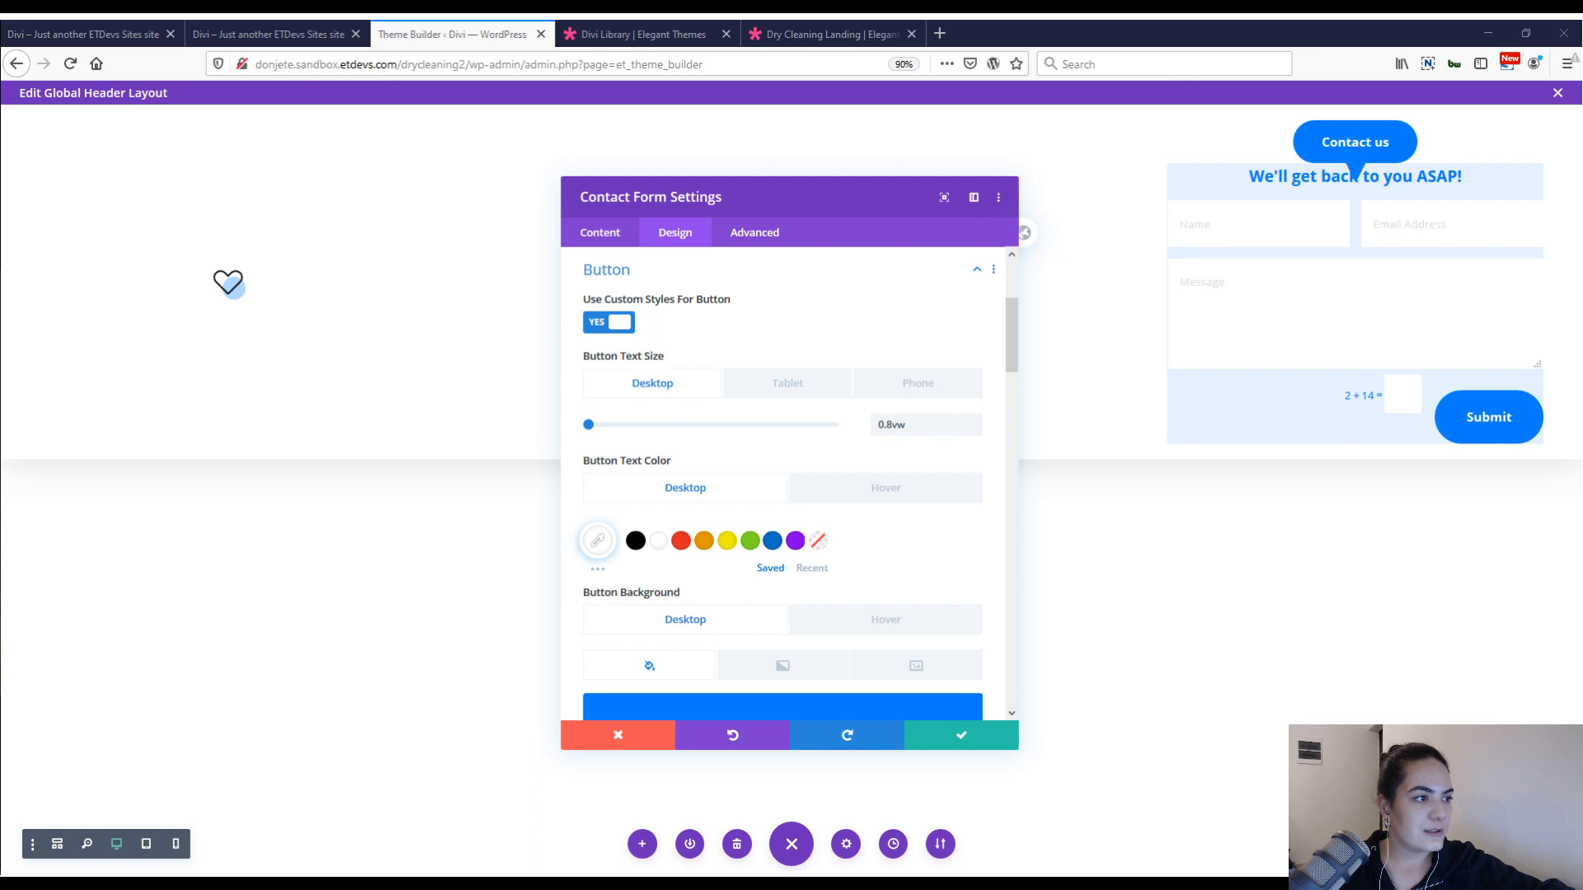
{"action": "scroll", "coordinate": [897, 456], "scroll_direction": "down", "scroll_amount": 1}
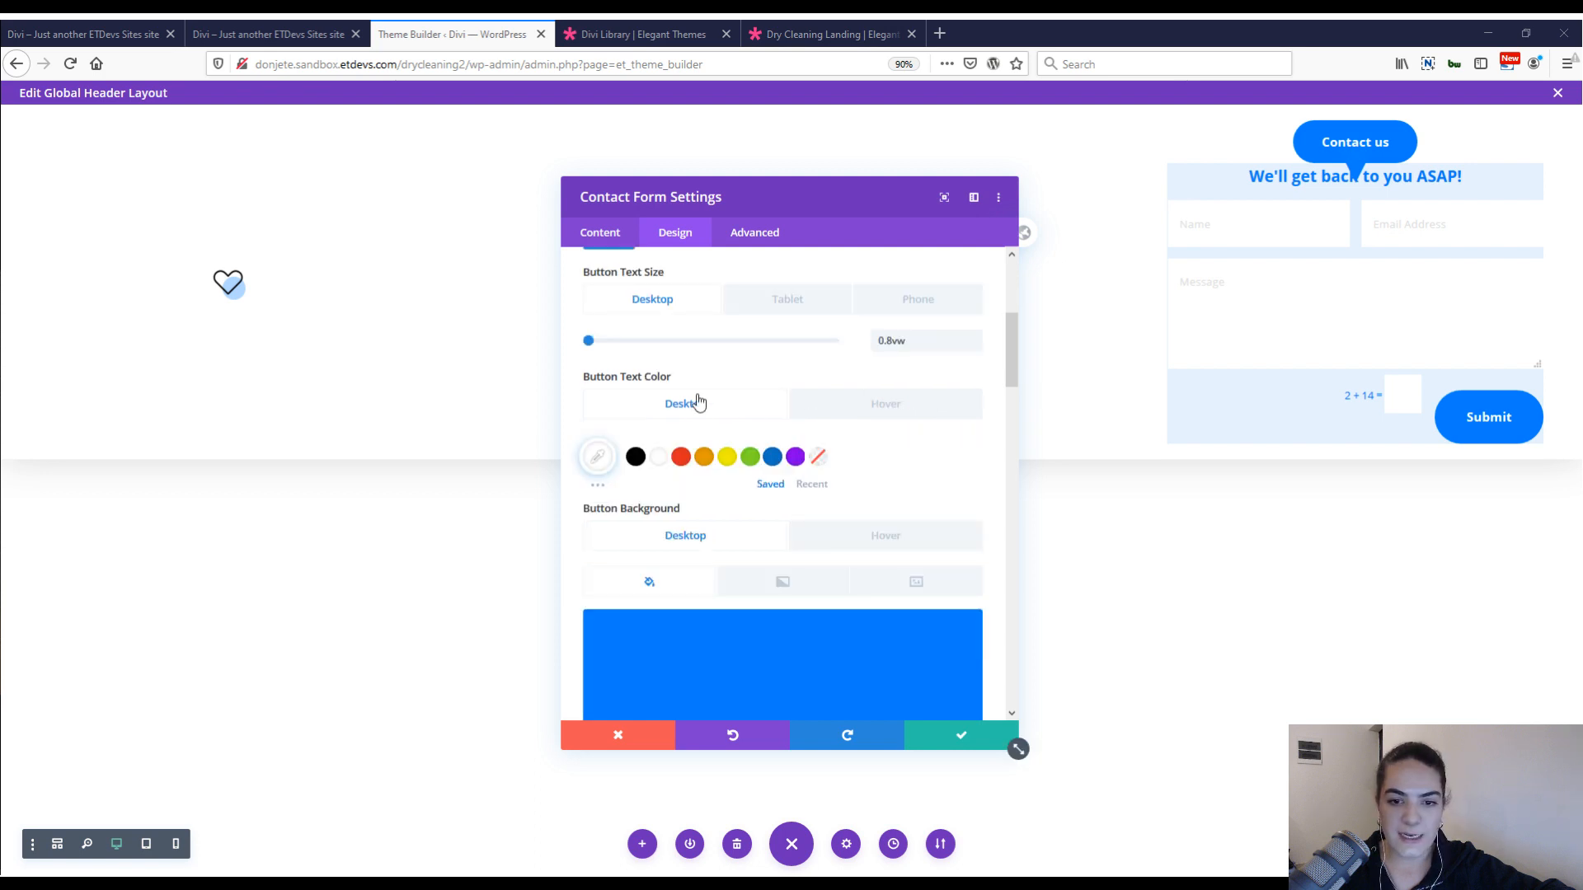
{"action": "scroll", "coordinate": [585, 411], "scroll_direction": "down", "scroll_amount": 3}
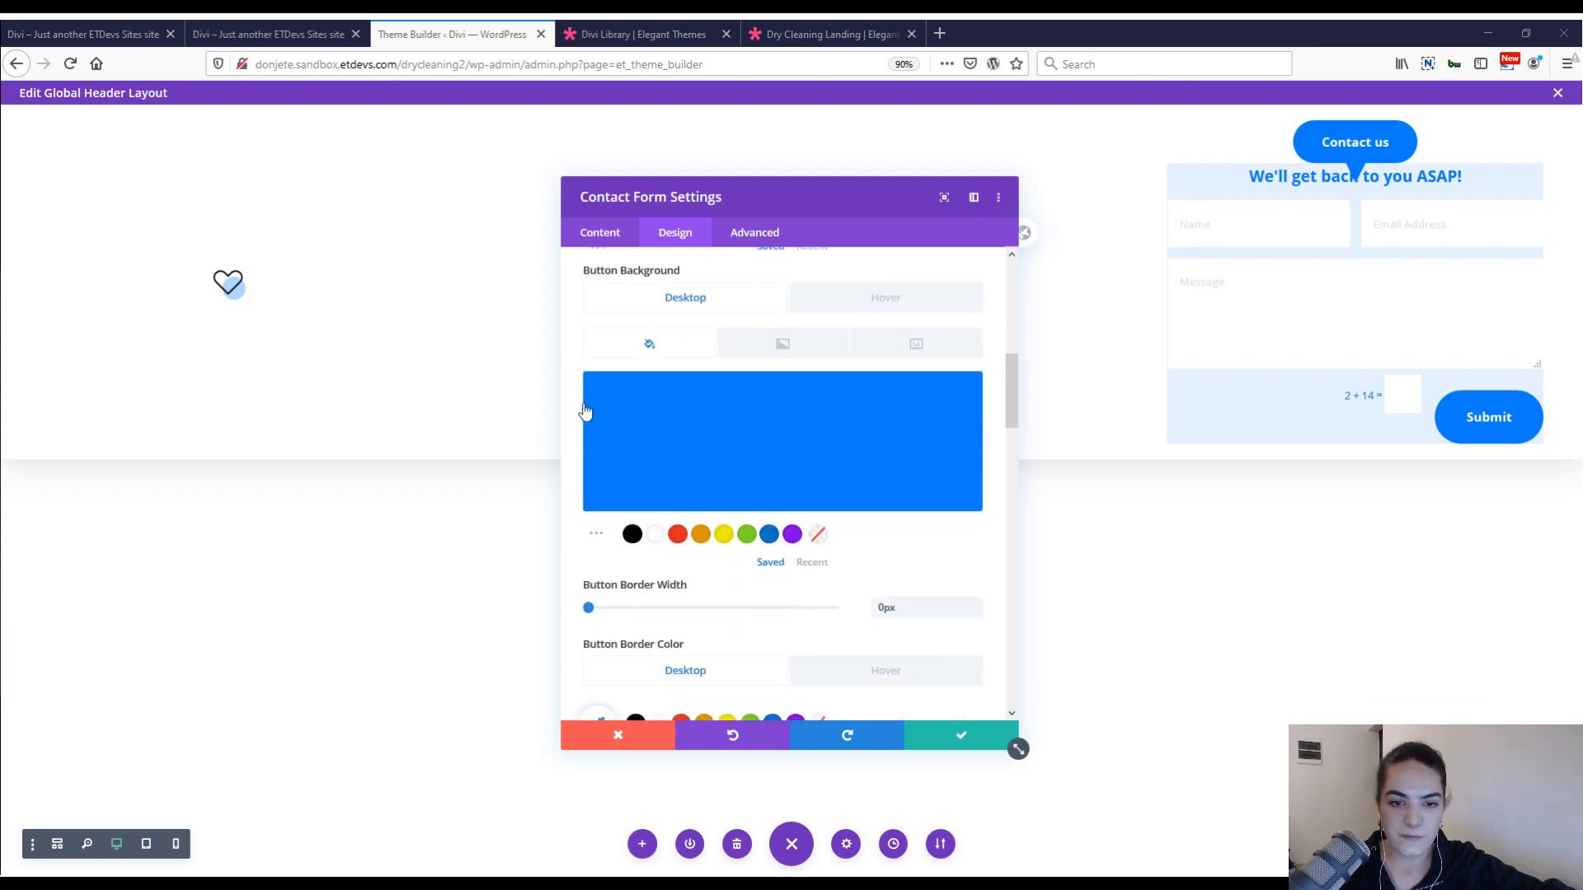
{"action": "left_click", "coordinate": [687, 375]}
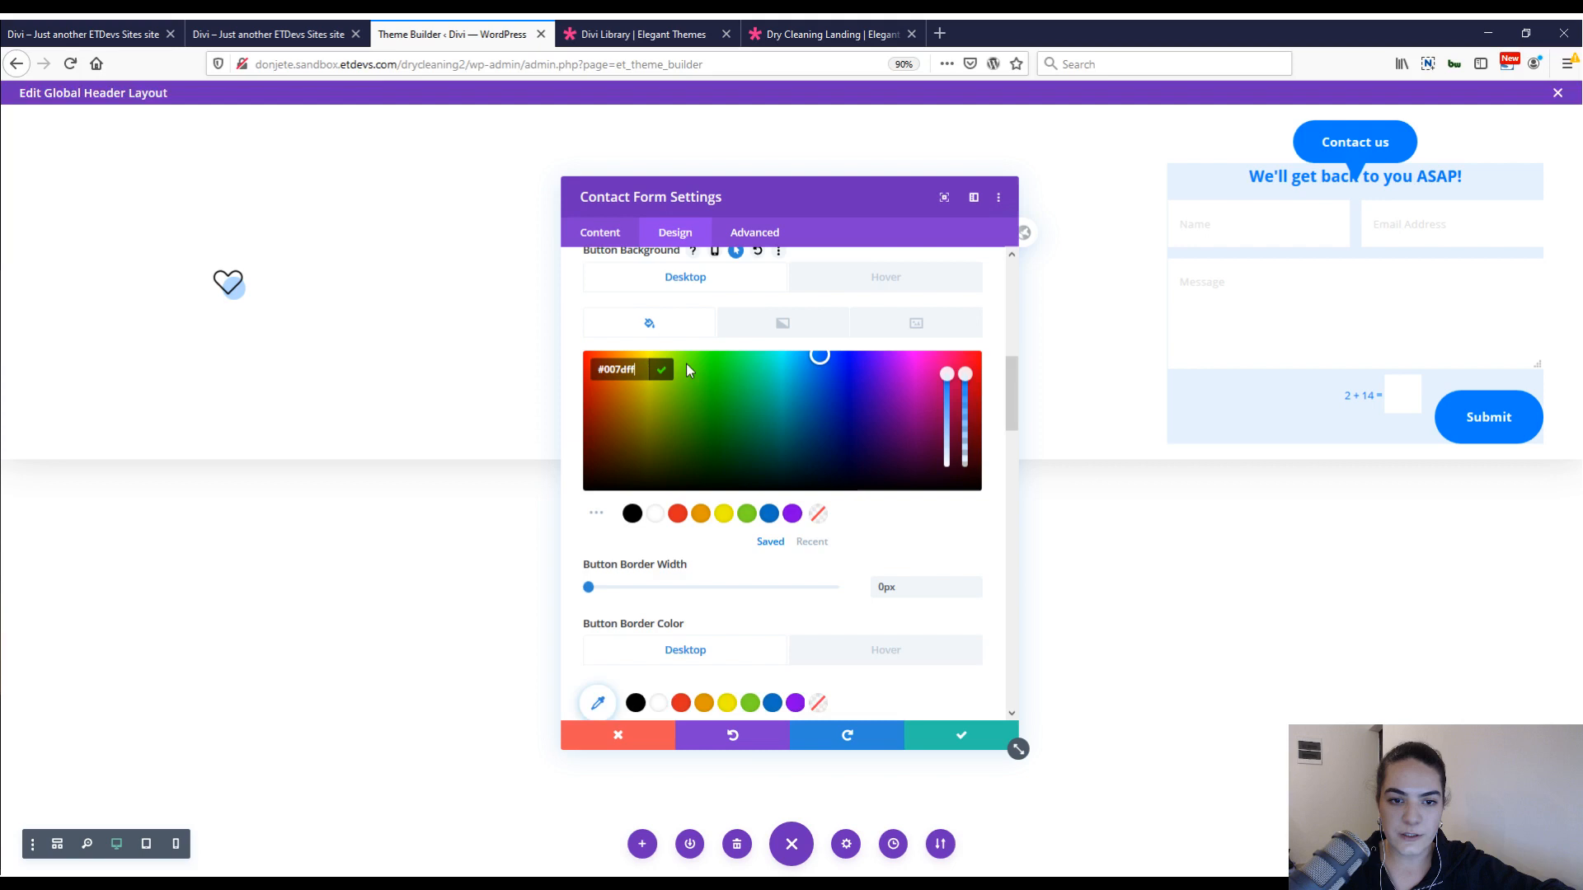
{"action": "scroll", "coordinate": [686, 364], "scroll_direction": "up", "scroll_amount": 3}
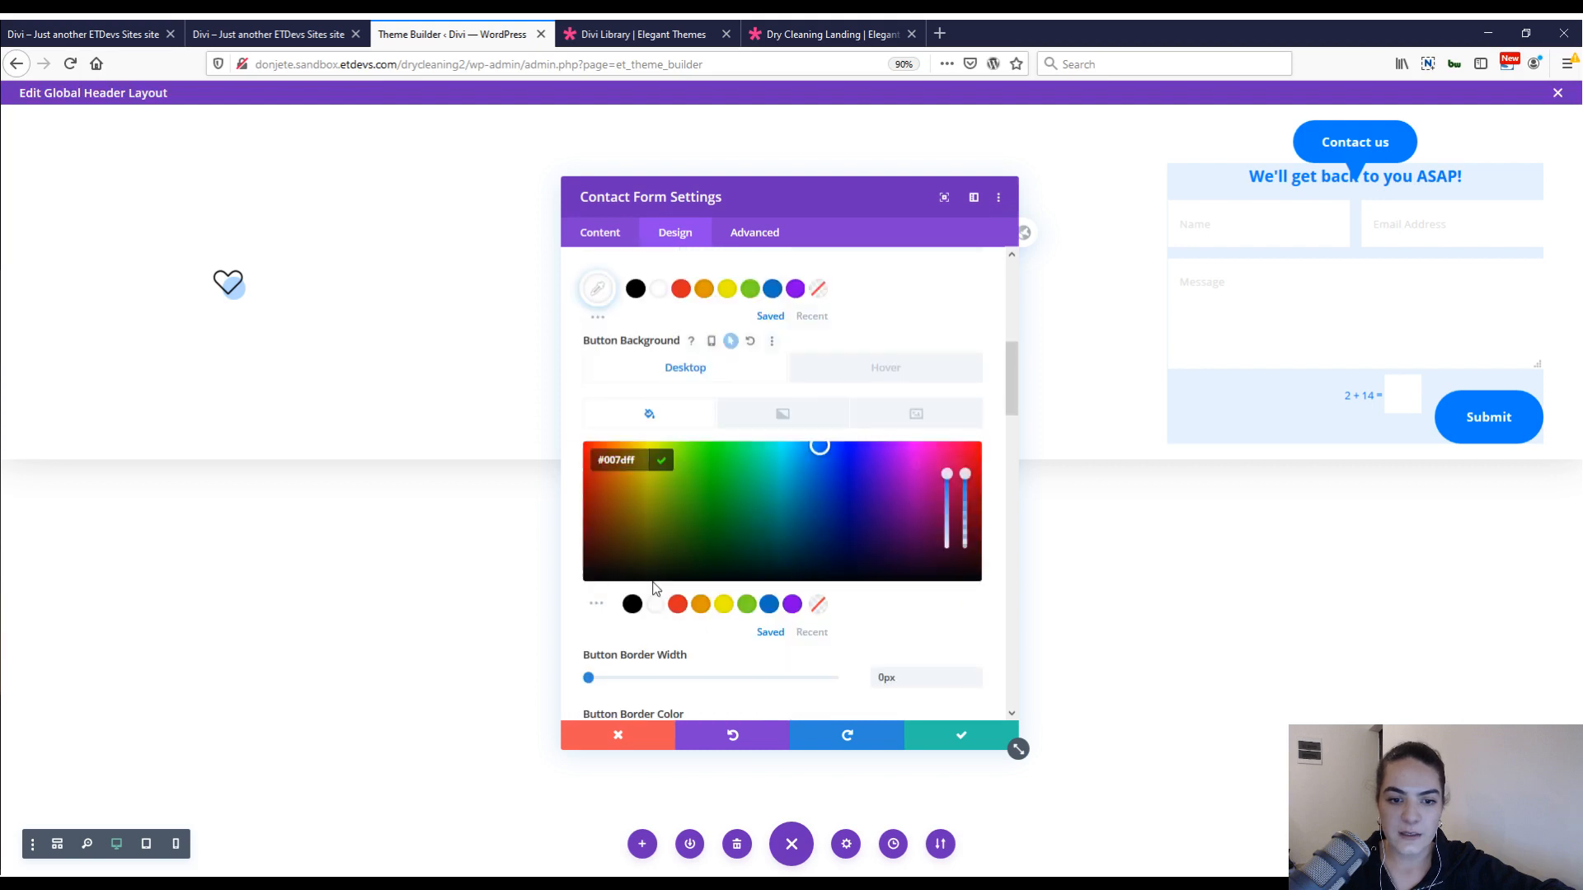
{"action": "scroll", "coordinate": [655, 588], "scroll_direction": "down", "scroll_amount": 5}
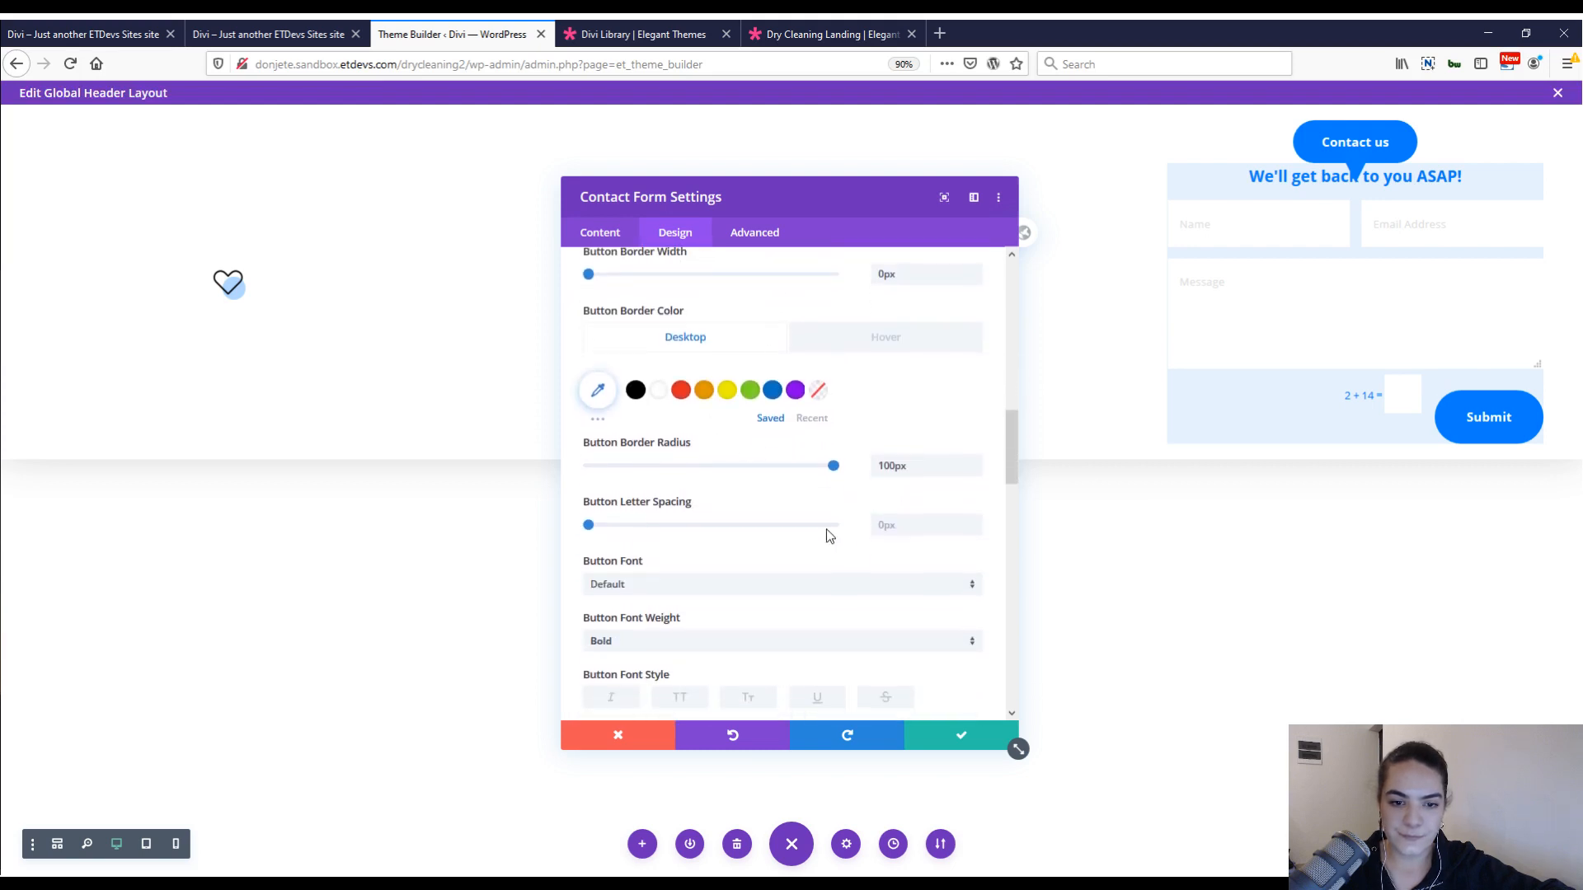
{"action": "scroll", "coordinate": [742, 544], "scroll_direction": "down", "scroll_amount": 2}
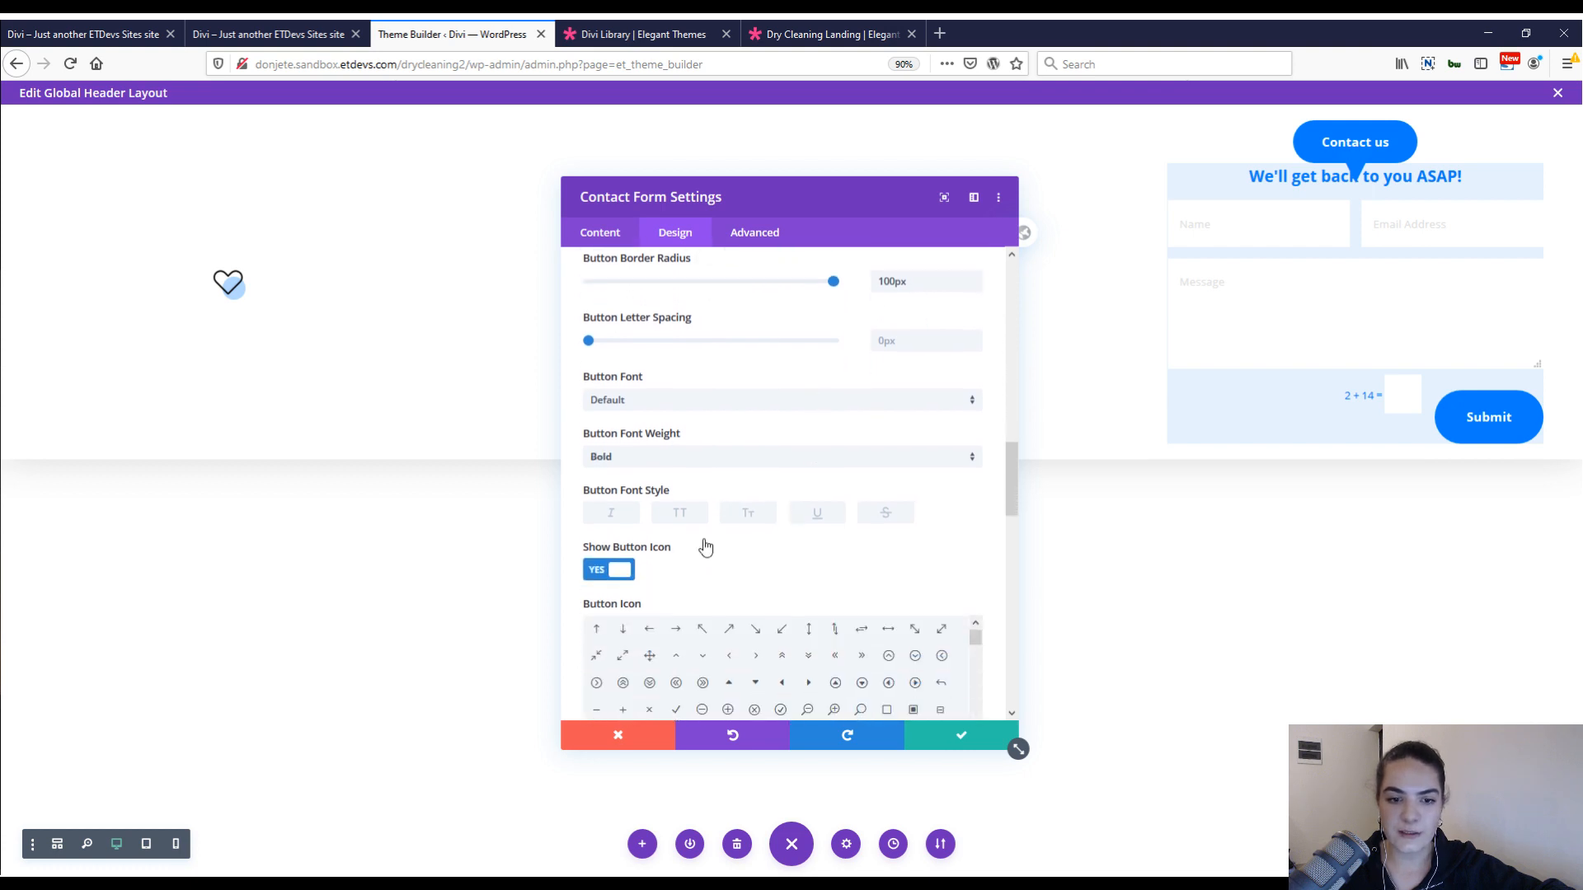
{"action": "scroll", "coordinate": [734, 470], "scroll_direction": "down", "scroll_amount": 8}
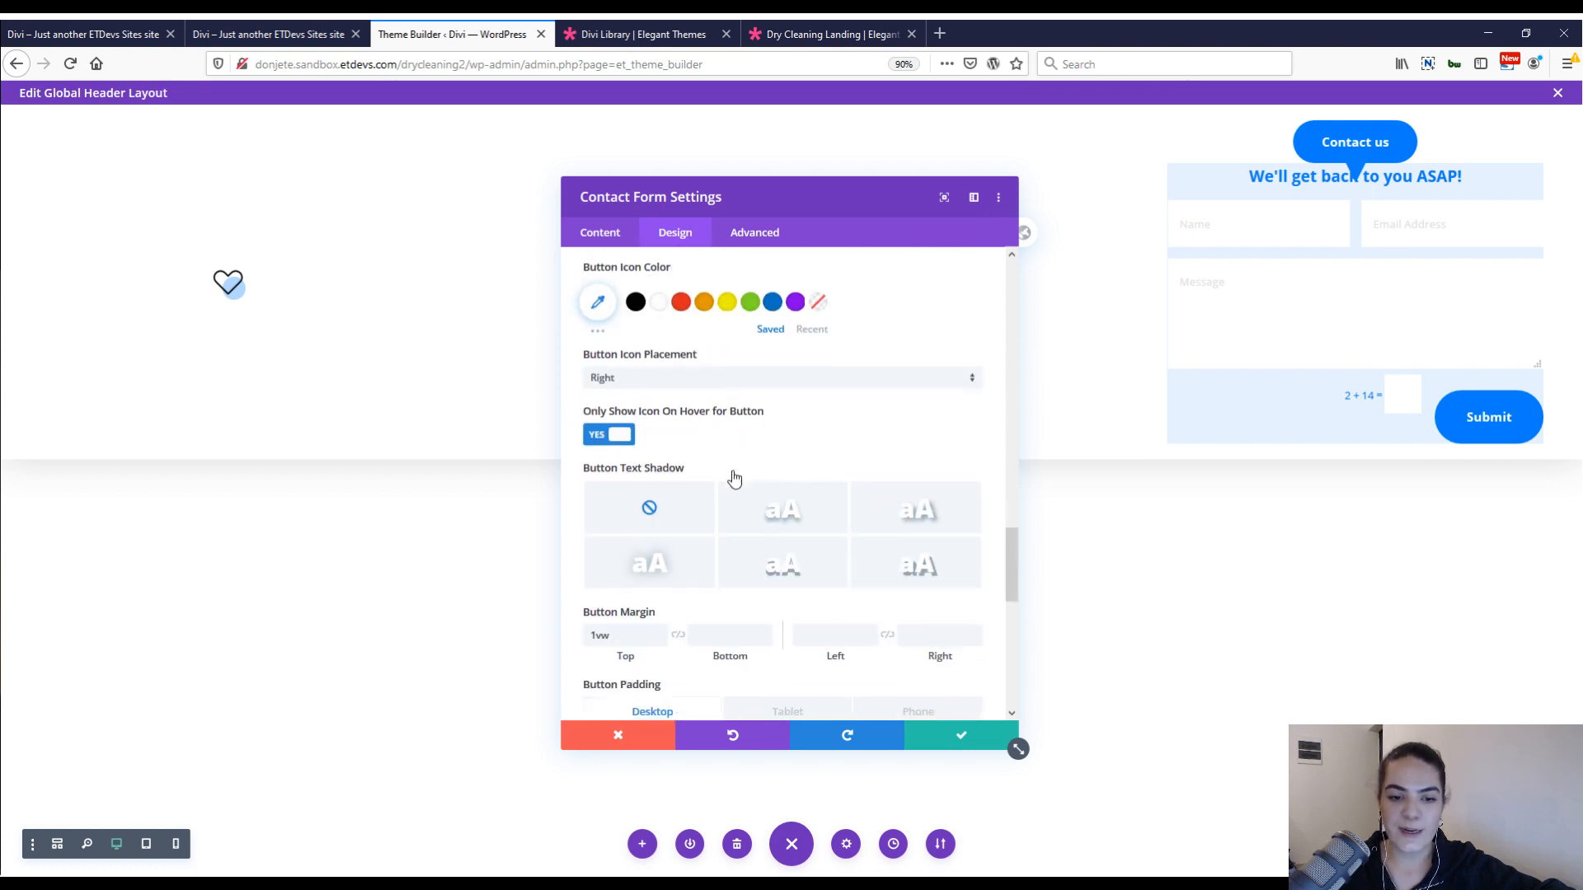
Set the Submit button's top margin to 1vw.
{"action": "scroll", "coordinate": [690, 582], "scroll_direction": "down", "scroll_amount": 1}
{"action": "scroll", "coordinate": [707, 537], "scroll_direction": "up", "scroll_amount": 3}
{"action": "left_click", "coordinate": [611, 383]}
{"action": "type", "text": "1vw"}
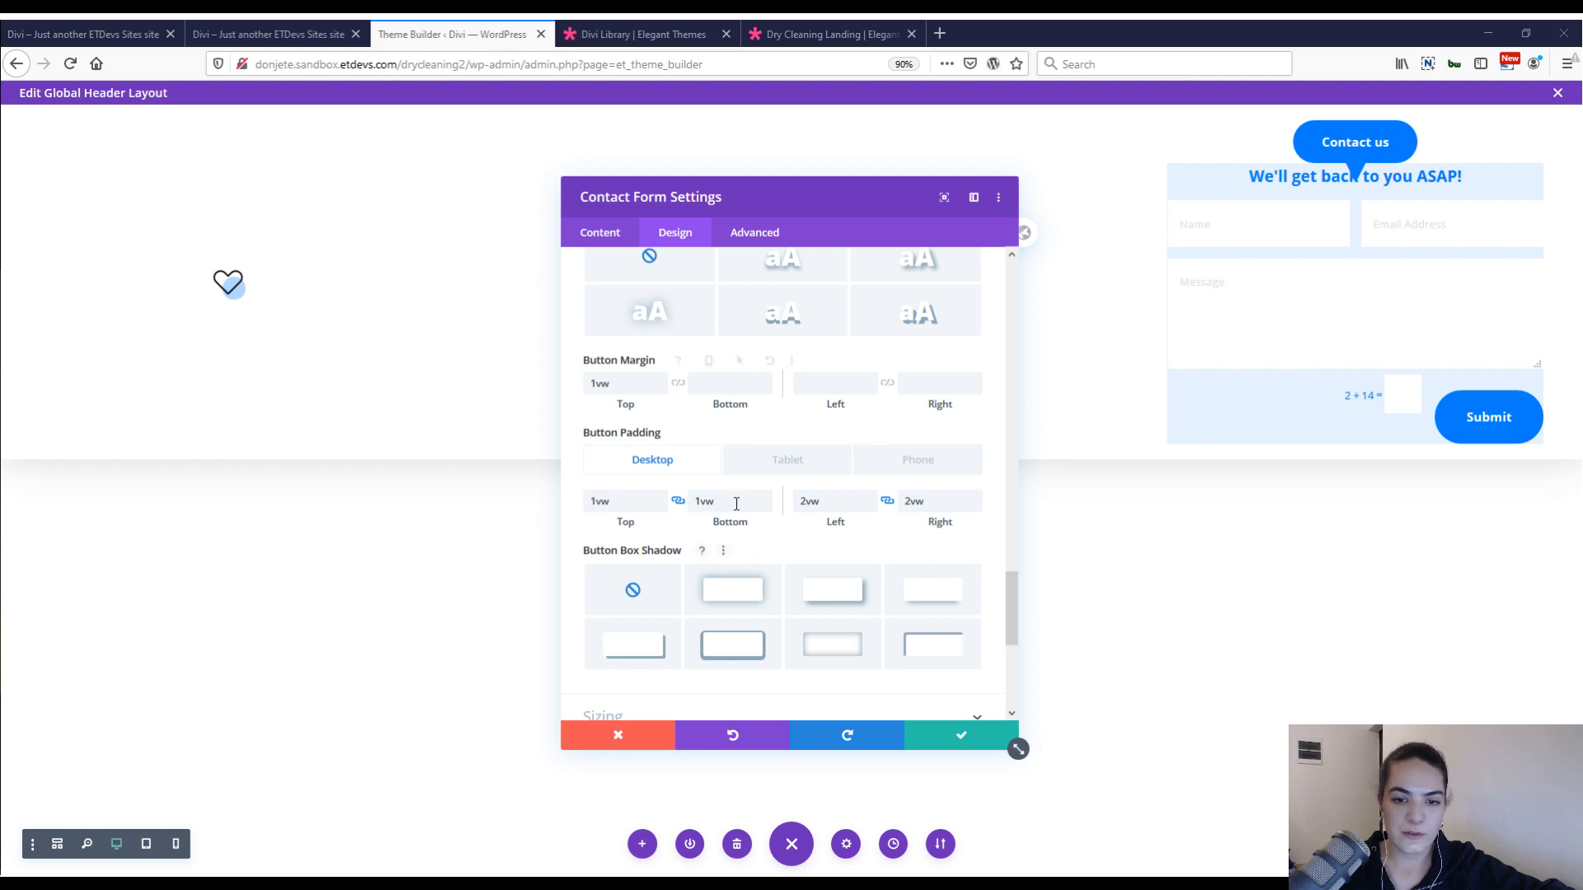
Give the contact form 4vw top and bottom and 2vw left and right padding, and round its inputs' corners by 10px.
{"action": "scroll", "coordinate": [725, 478], "scroll_direction": "down", "scroll_amount": 5}
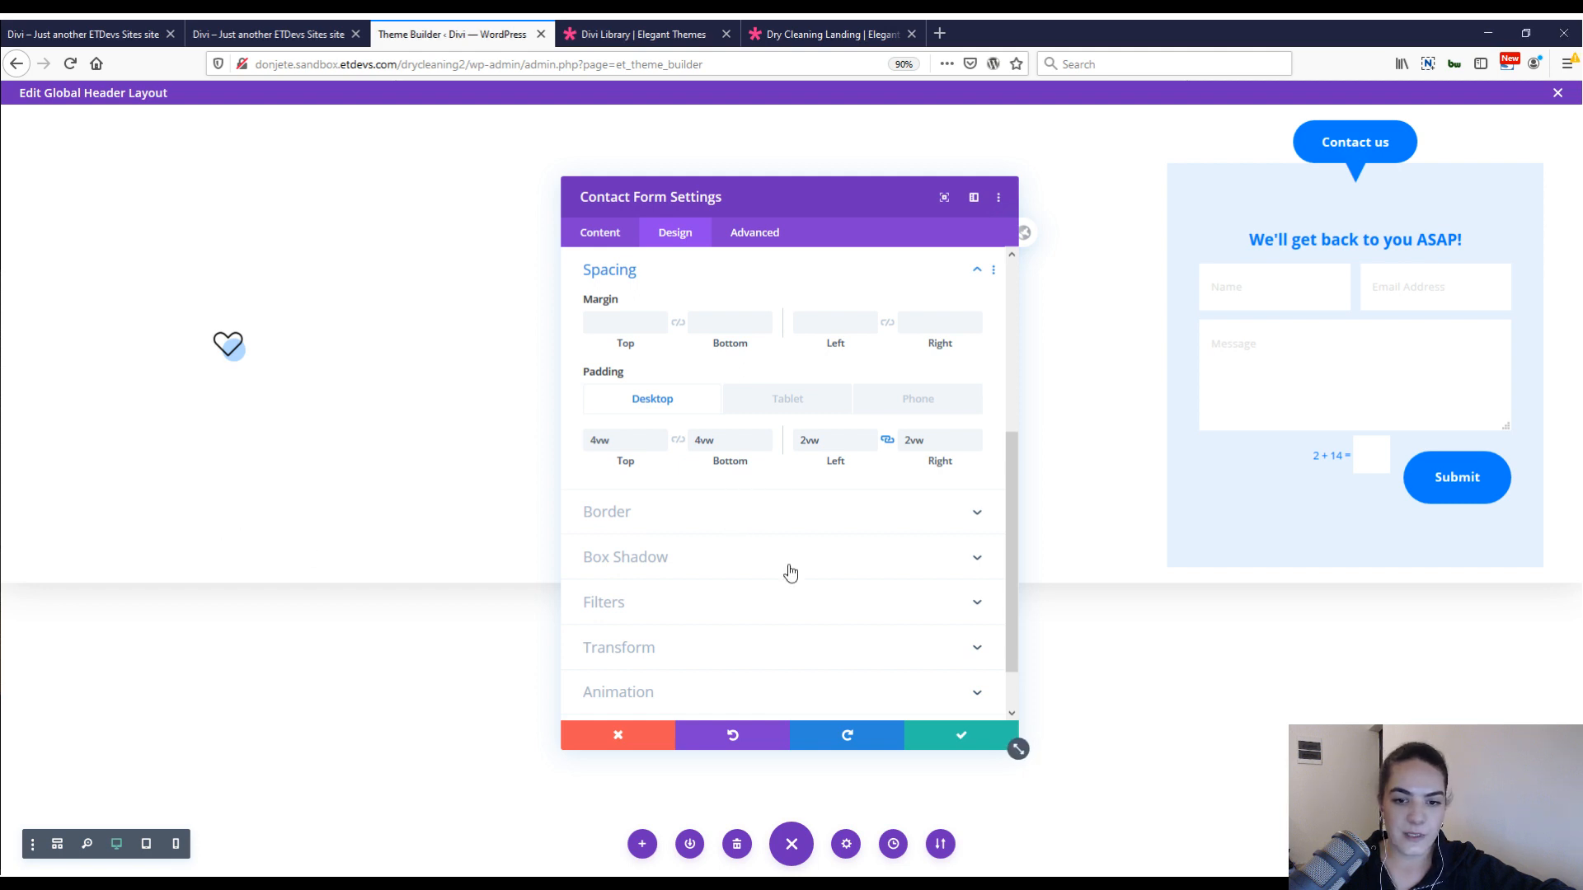
{"action": "left_click", "coordinate": [742, 512]}
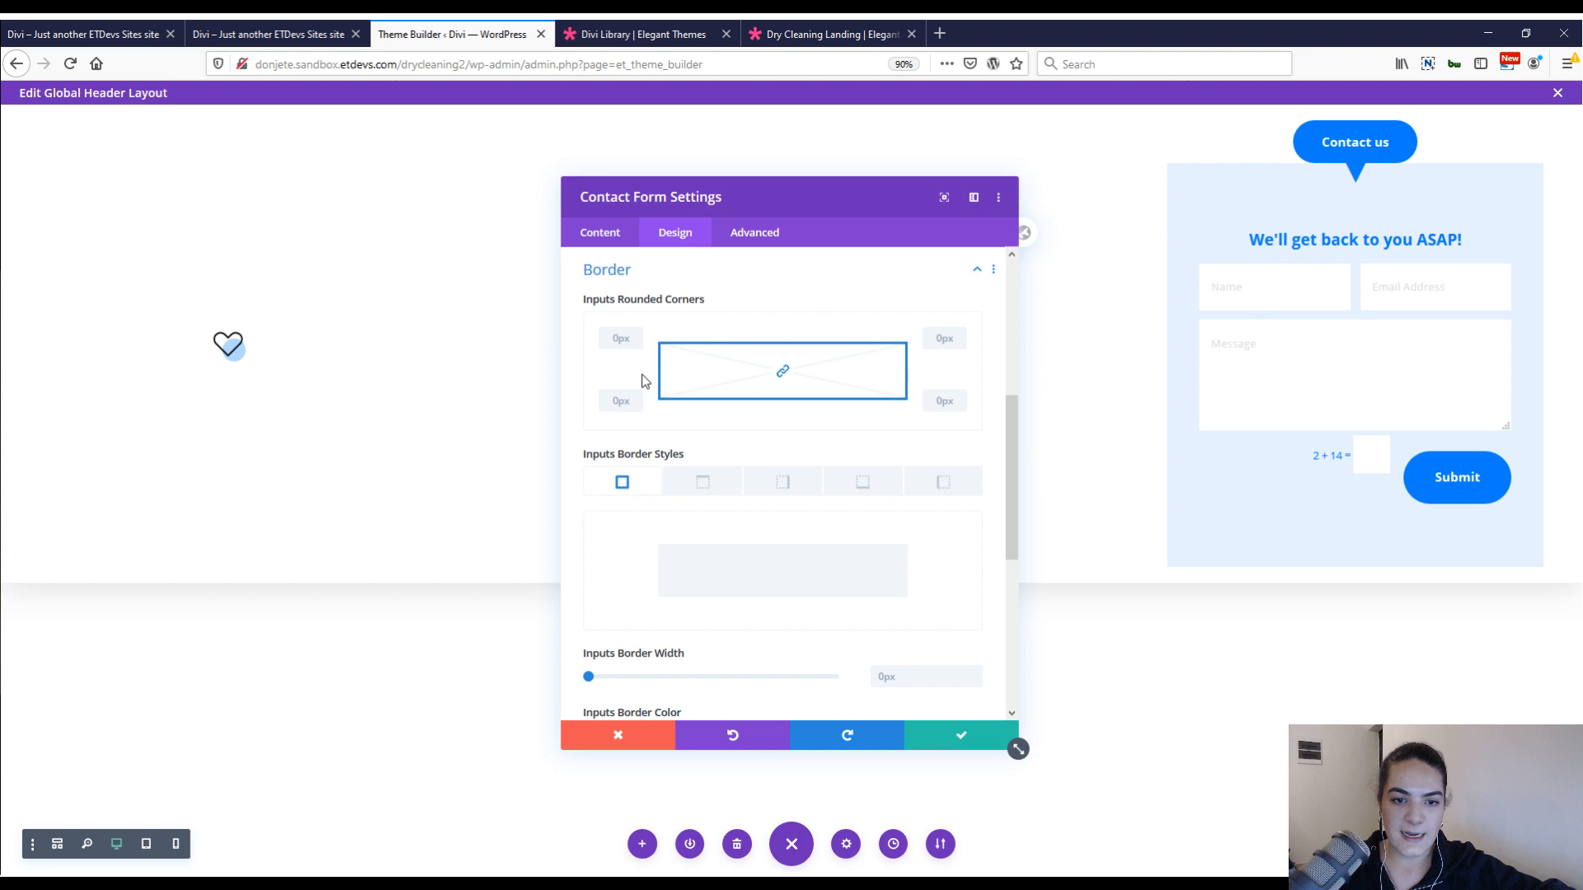
{"action": "left_click", "coordinate": [621, 338]}
{"action": "type", "text": "10"}
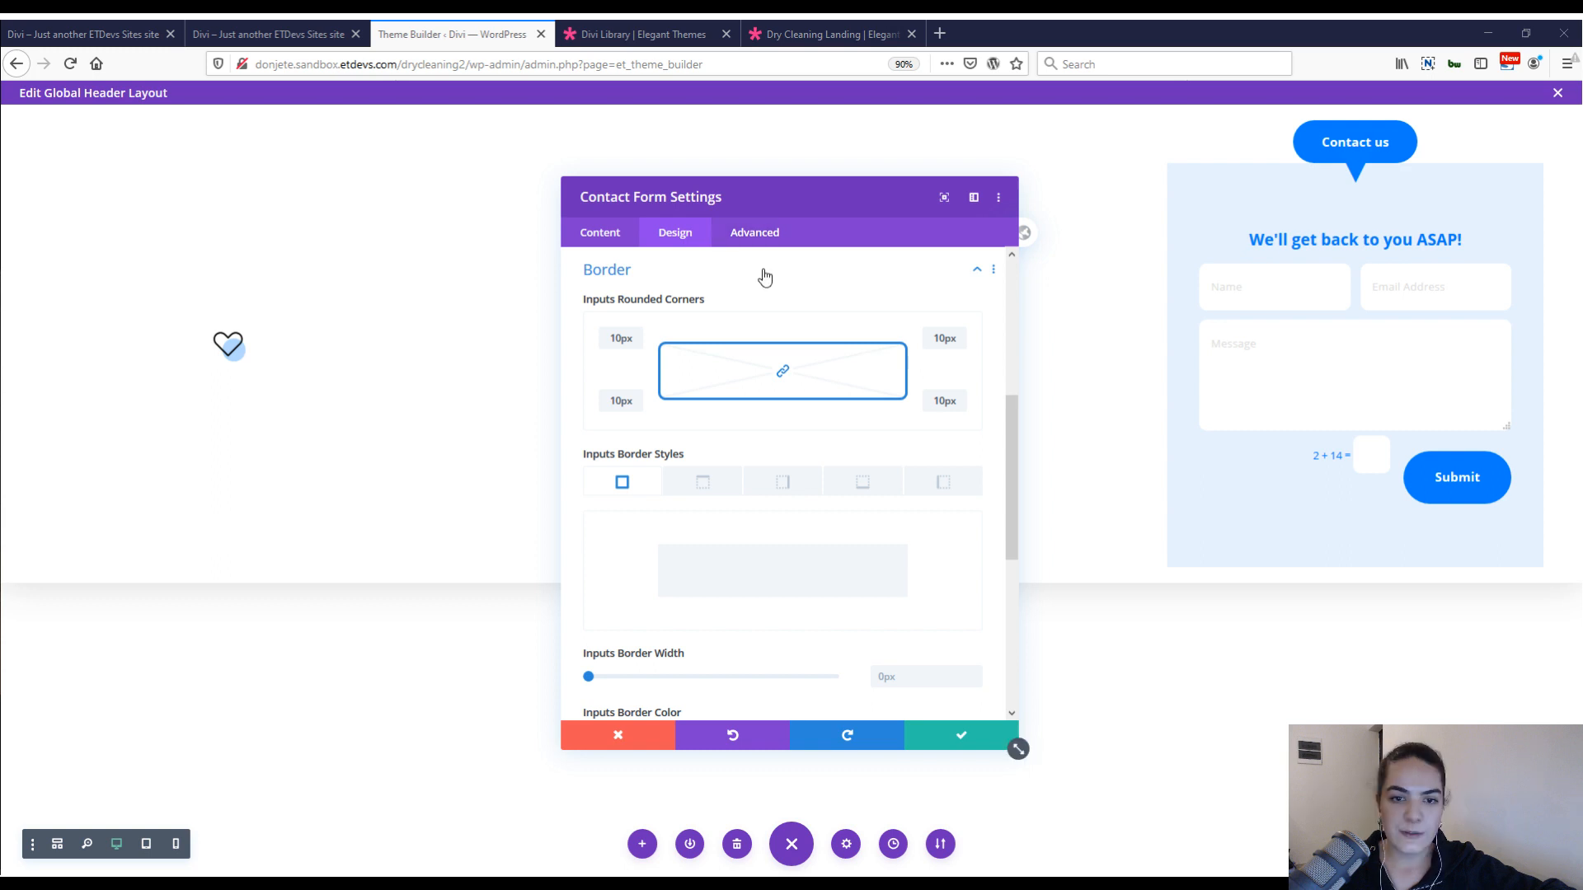
Add the custom CSS "border-radius: 20px;" to the contact form's main element.
{"action": "left_click", "coordinate": [755, 231]}
{"action": "left_click", "coordinate": [813, 487]}
{"action": "type", "text": "border-radius: 20px;"}
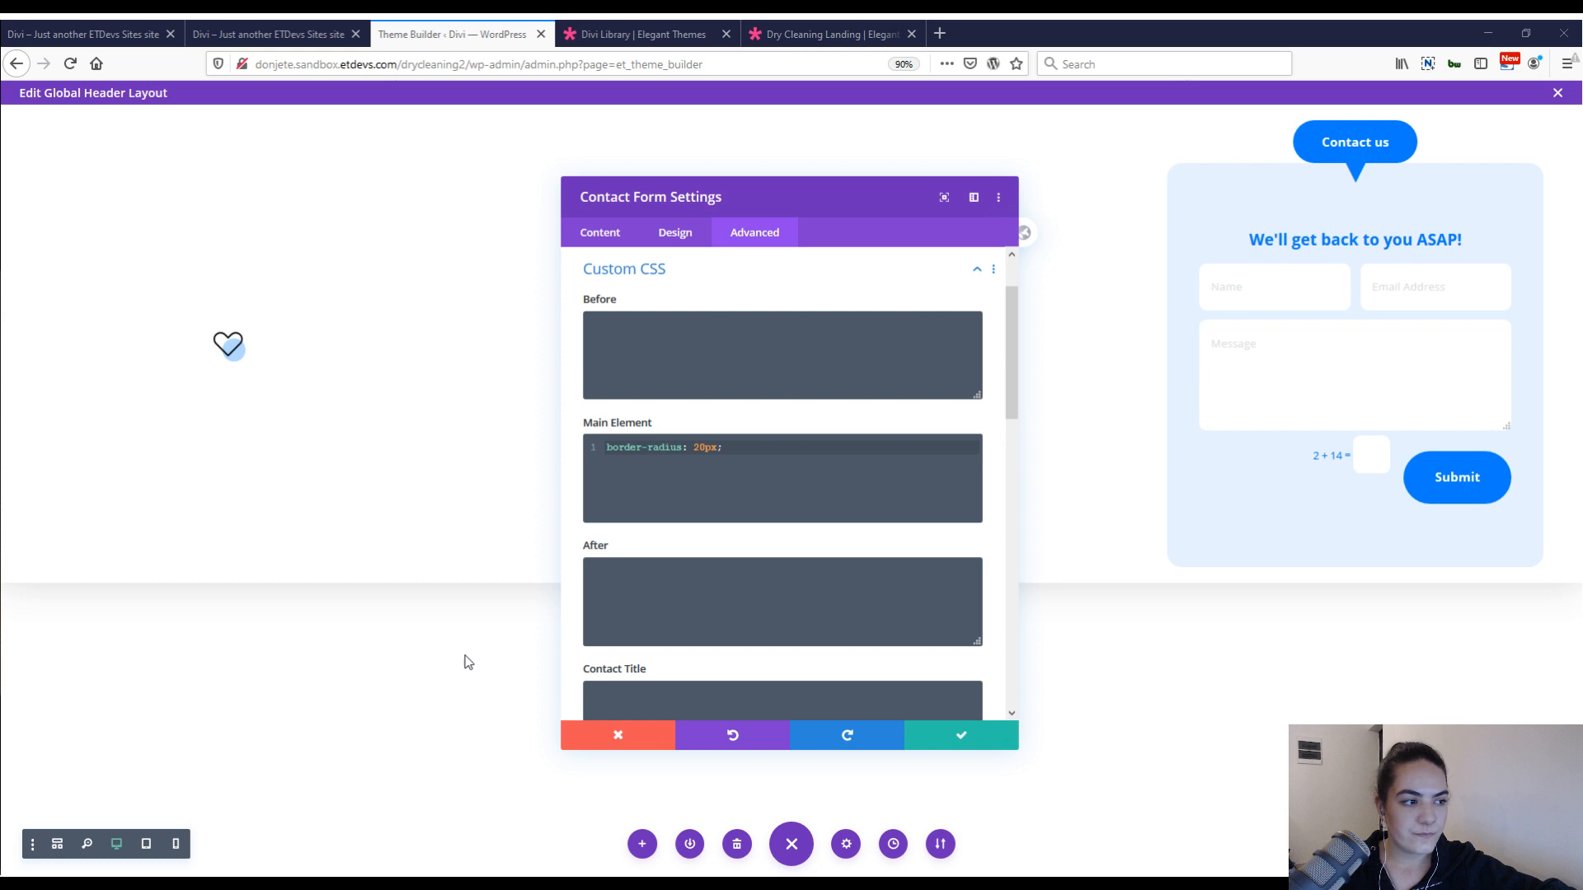
Add the custom CSS "margin-bottom: 1vw;" to the form's contact title.
{"action": "left_click", "coordinate": [684, 610]}
{"action": "scroll", "coordinate": [685, 611], "scroll_direction": "down", "scroll_amount": 1}
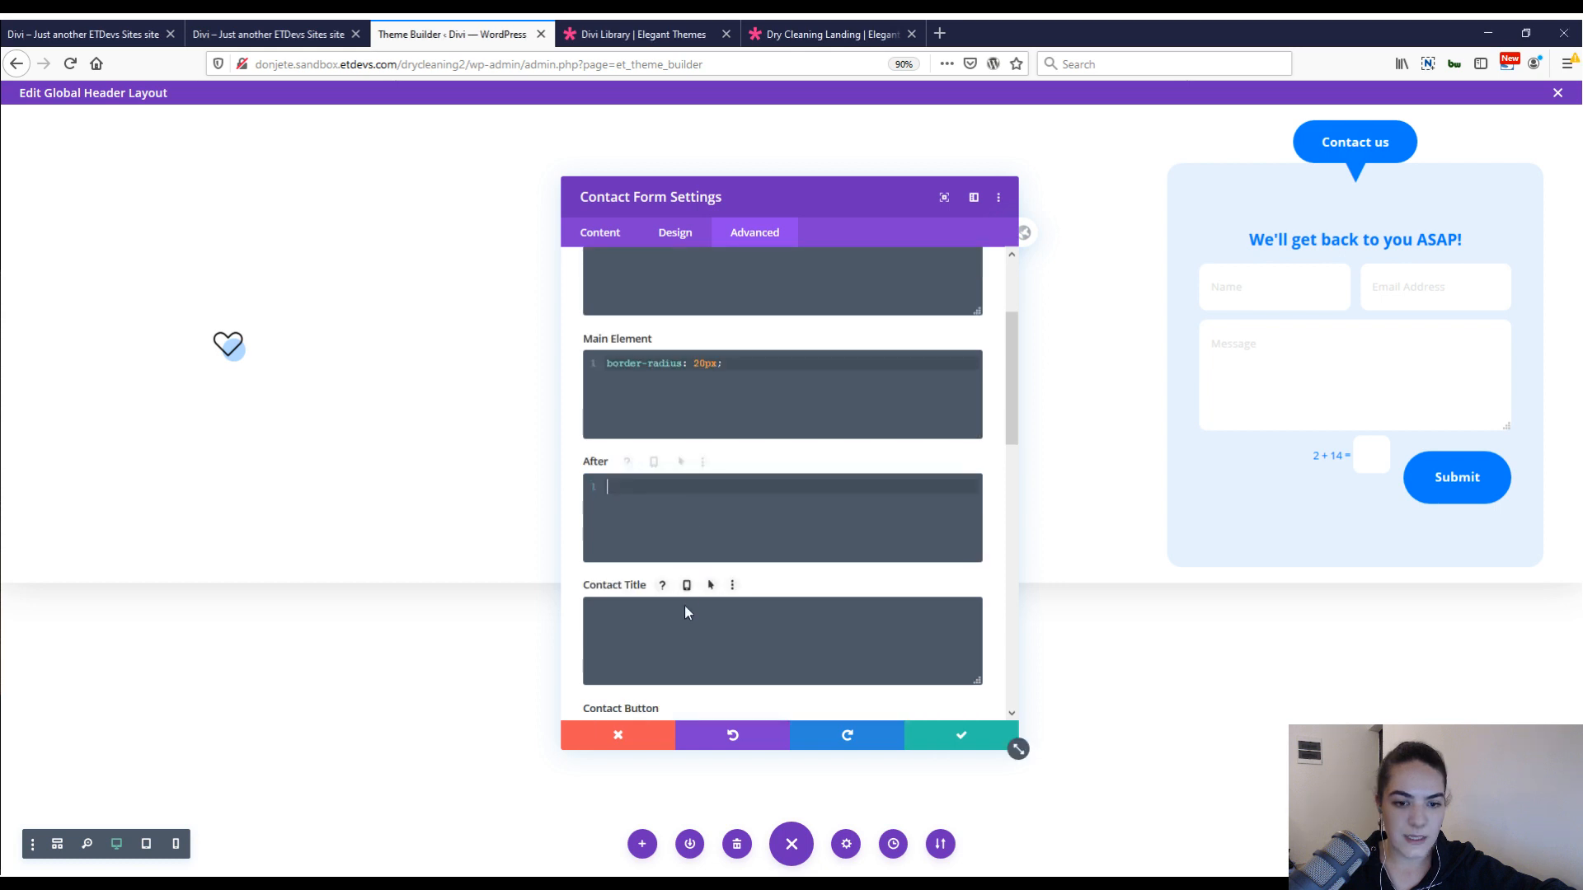
{"action": "left_click", "coordinate": [684, 612]}
{"action": "type", "text": "margin-bottom: 1vw;"}
{"action": "scroll", "coordinate": [828, 517], "scroll_direction": "down", "scroll_amount": 1}
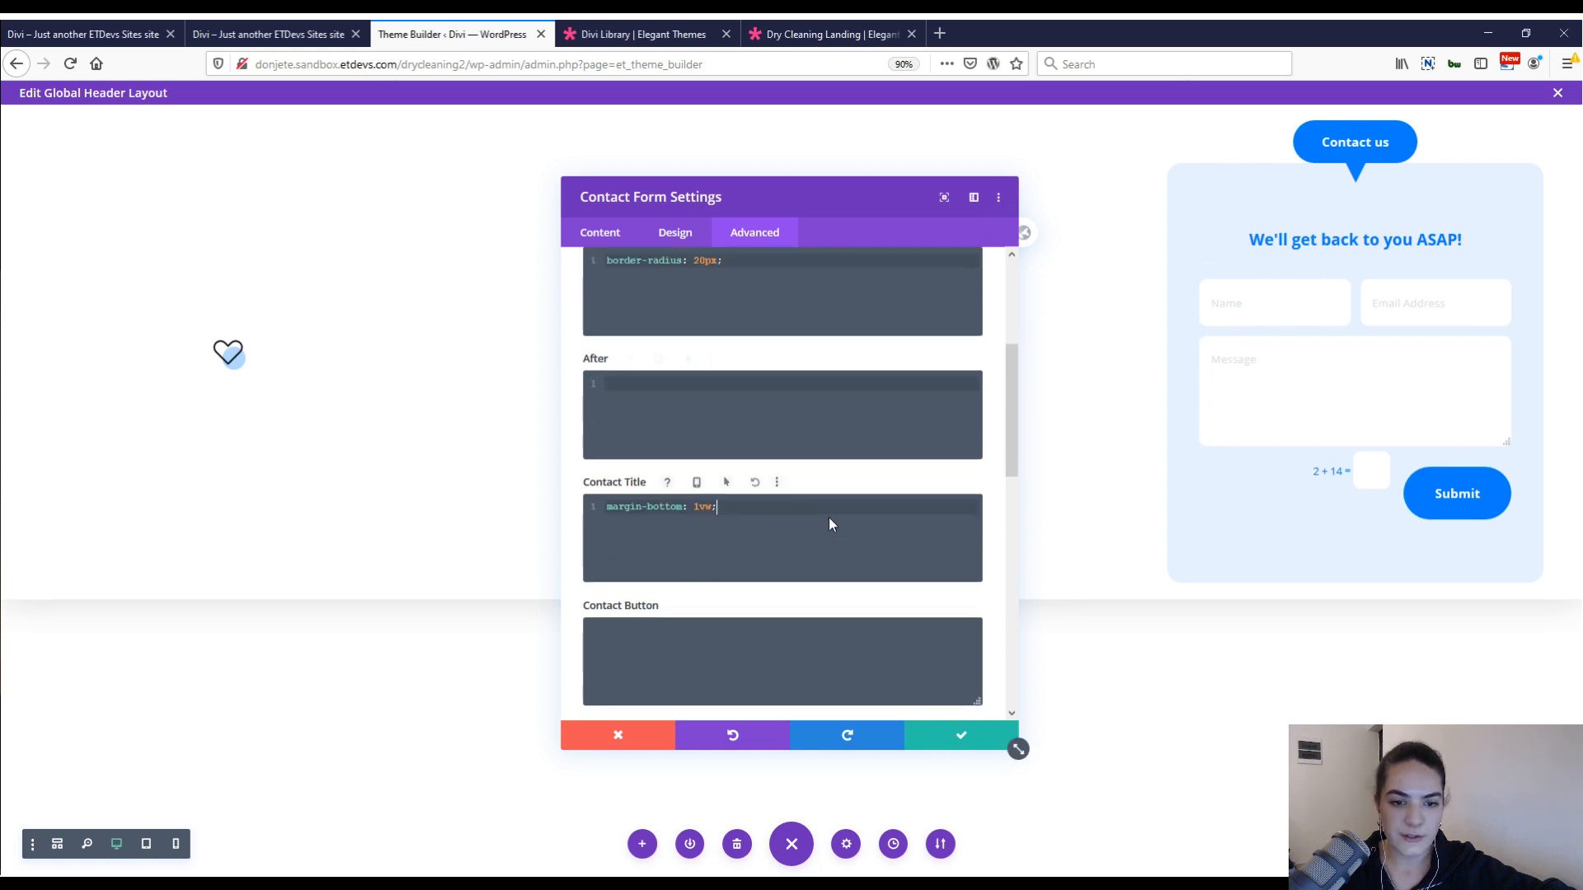
{"action": "scroll", "coordinate": [828, 517], "scroll_direction": "down", "scroll_amount": 3}
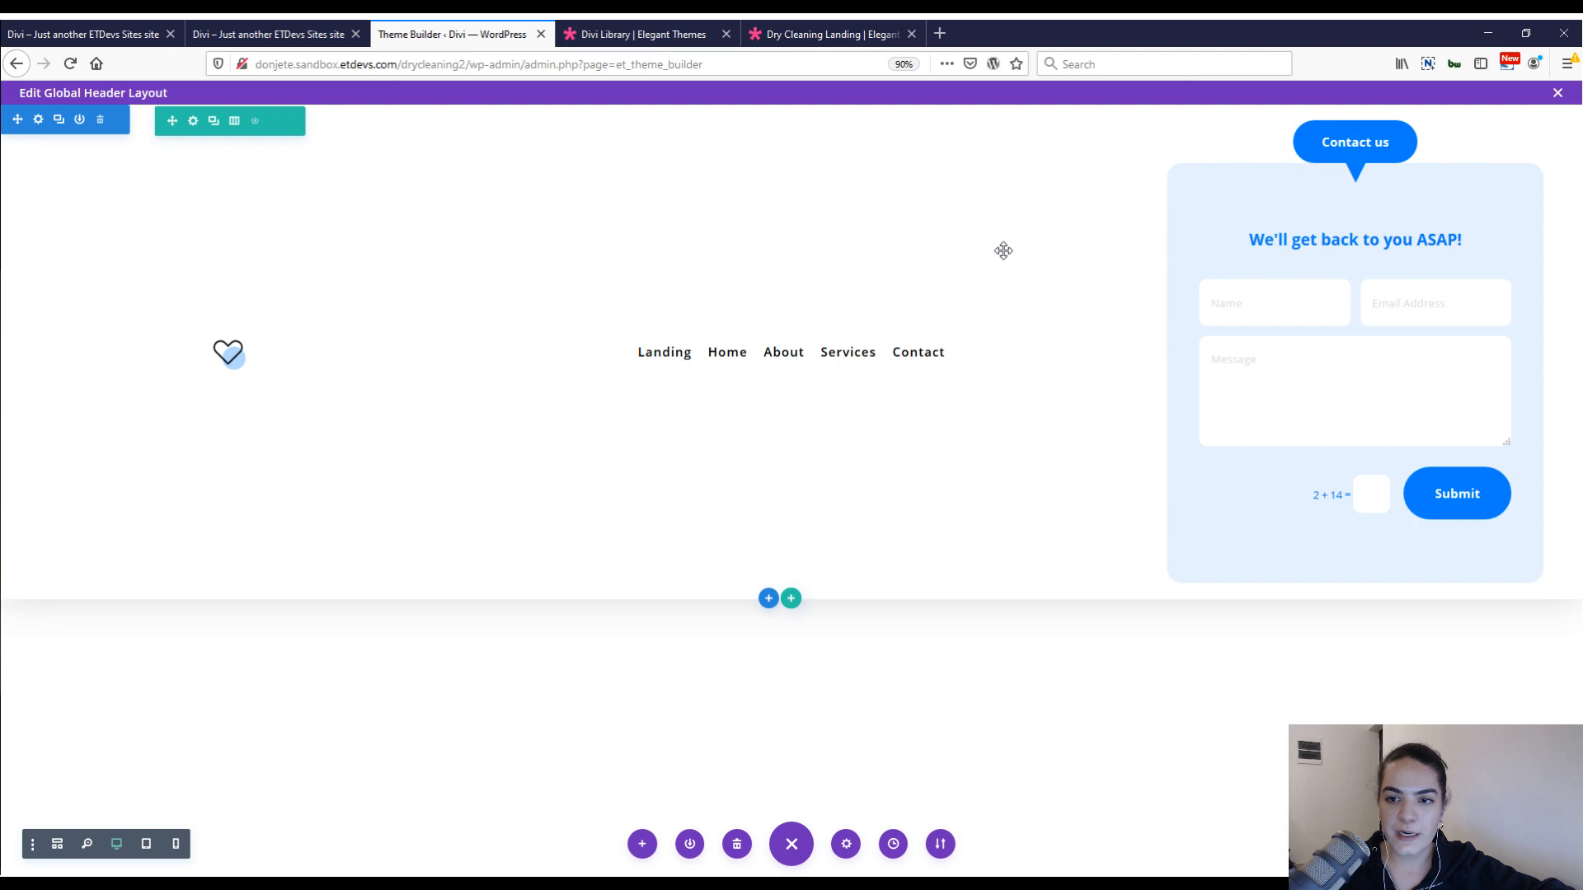
Switch to the finished dry-cleaning site to examine its header and Contact us element.
{"action": "left_click", "coordinate": [268, 34]}
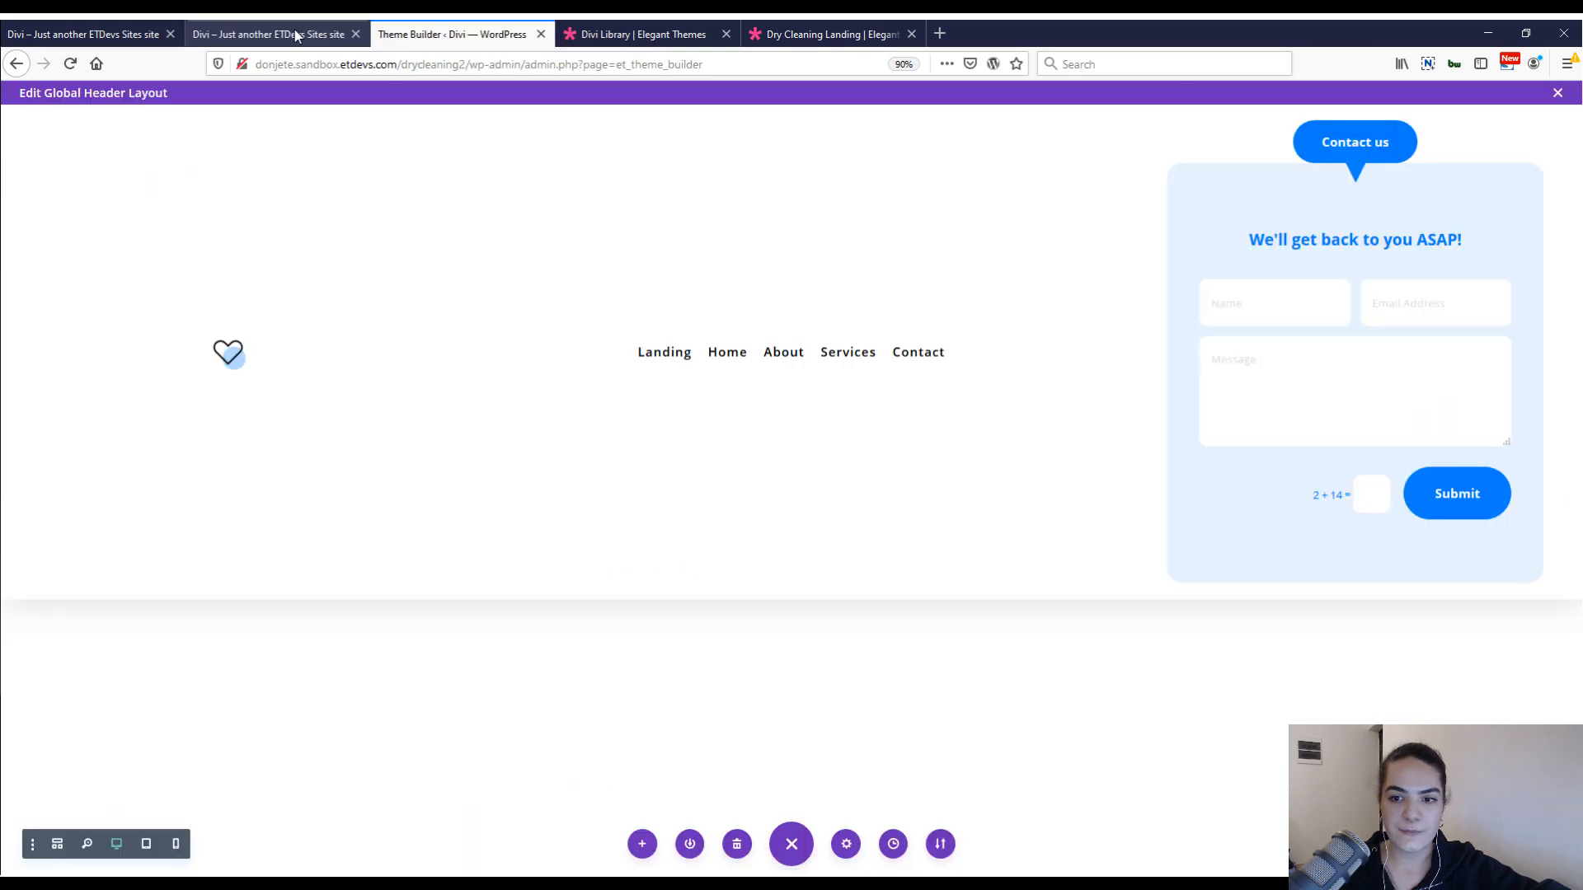
{"action": "left_click", "coordinate": [293, 33]}
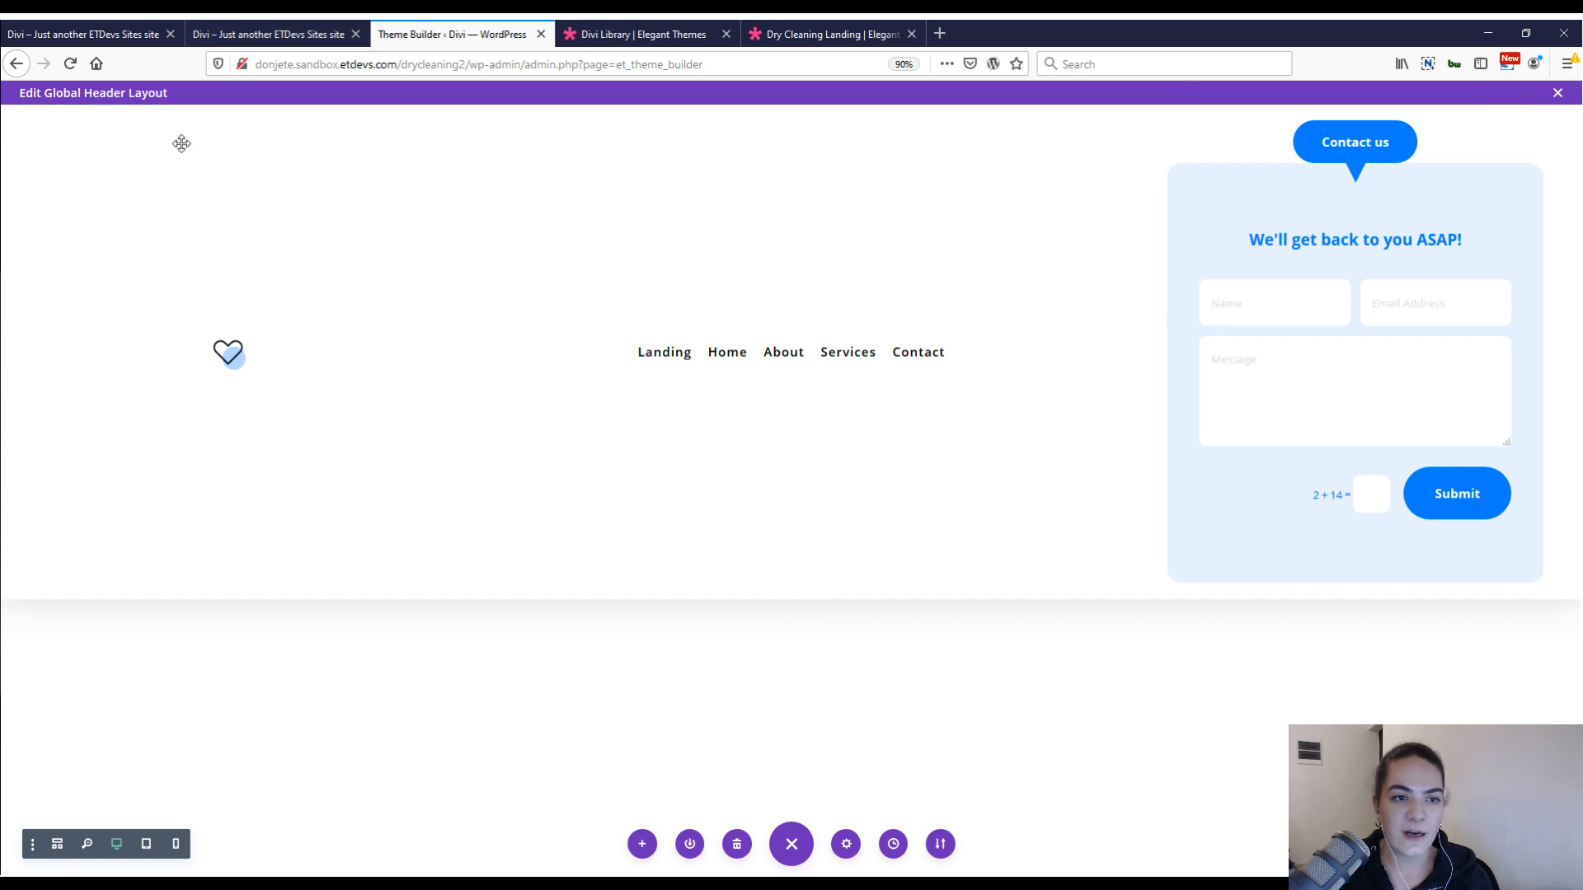
Add the custom CSS "height: 3vw;" to the main element of the row's column holding the Contact us text and form.
{"action": "mouse_move", "coordinate": [192, 126]}
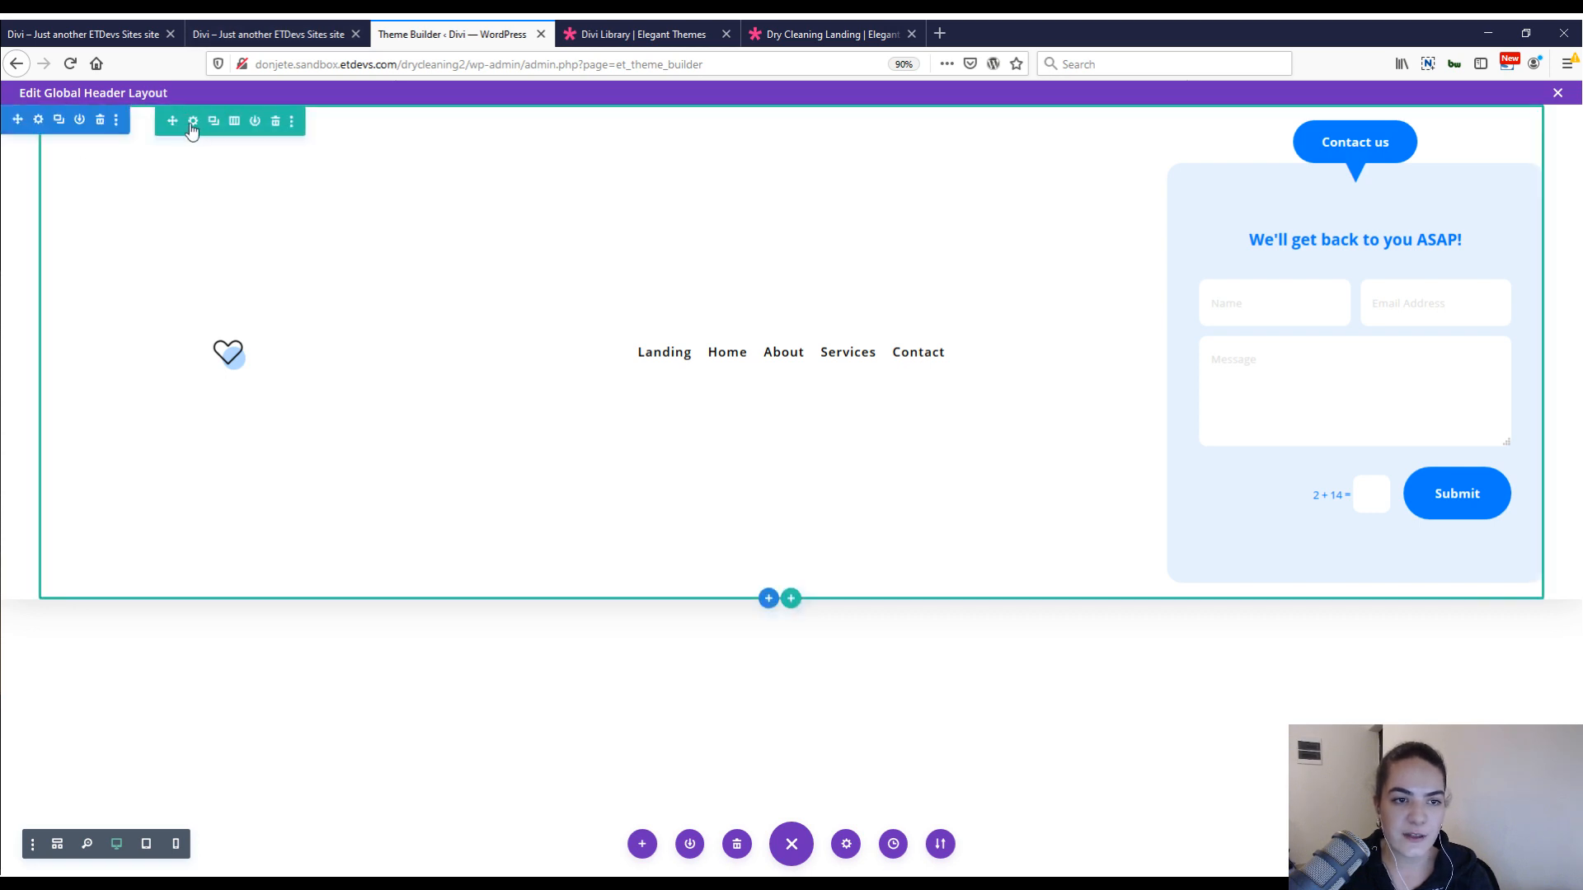
{"action": "left_click", "coordinate": [192, 121]}
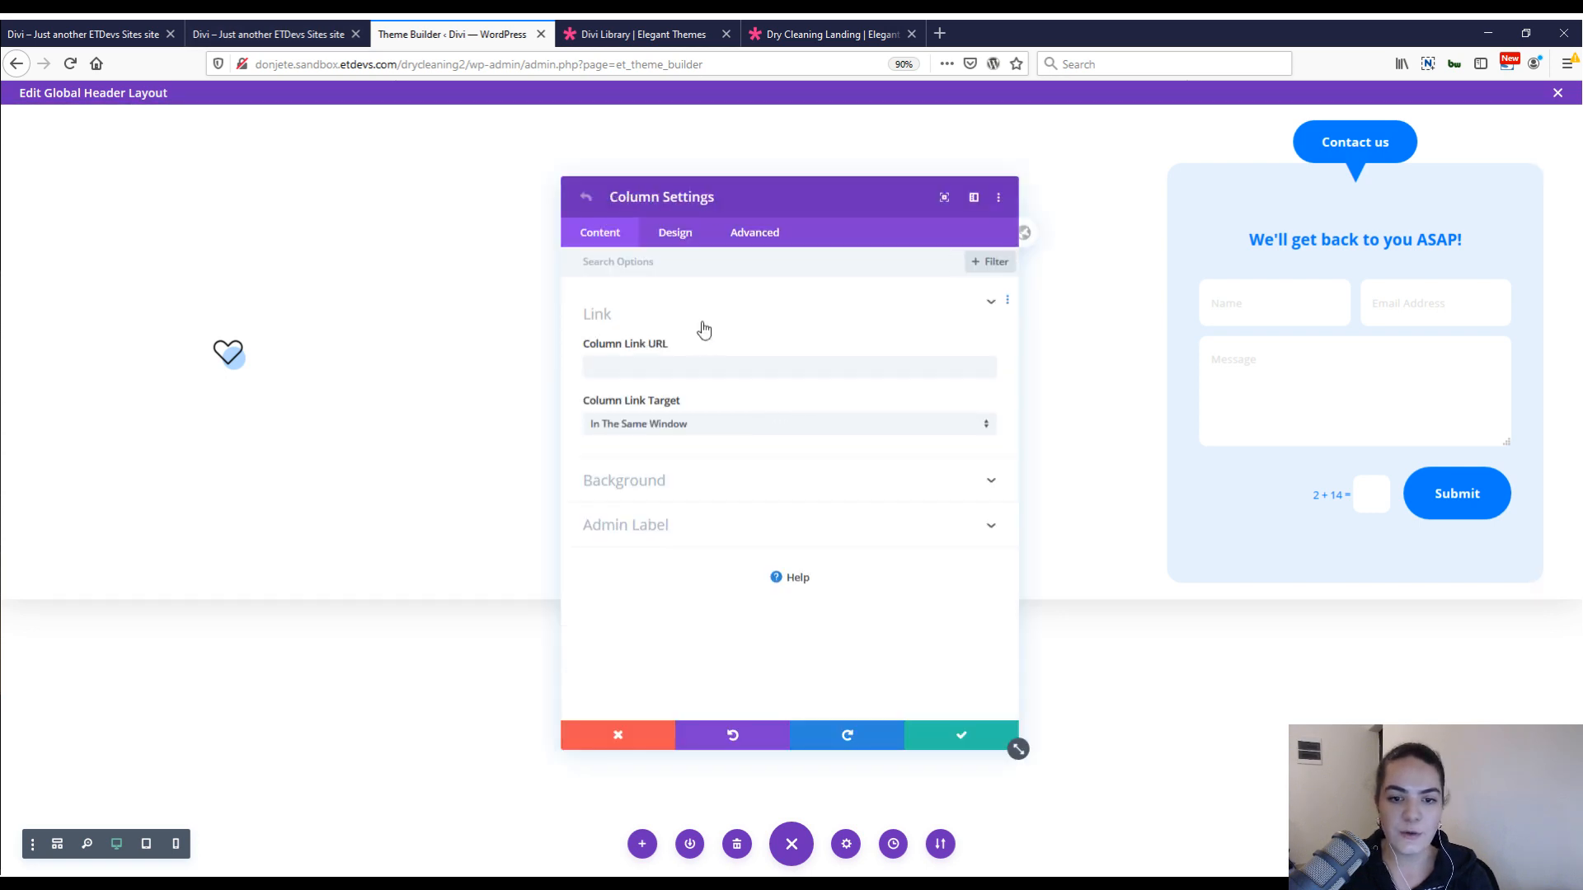
{"action": "left_click", "coordinate": [755, 233]}
{"action": "left_click", "coordinate": [664, 355]}
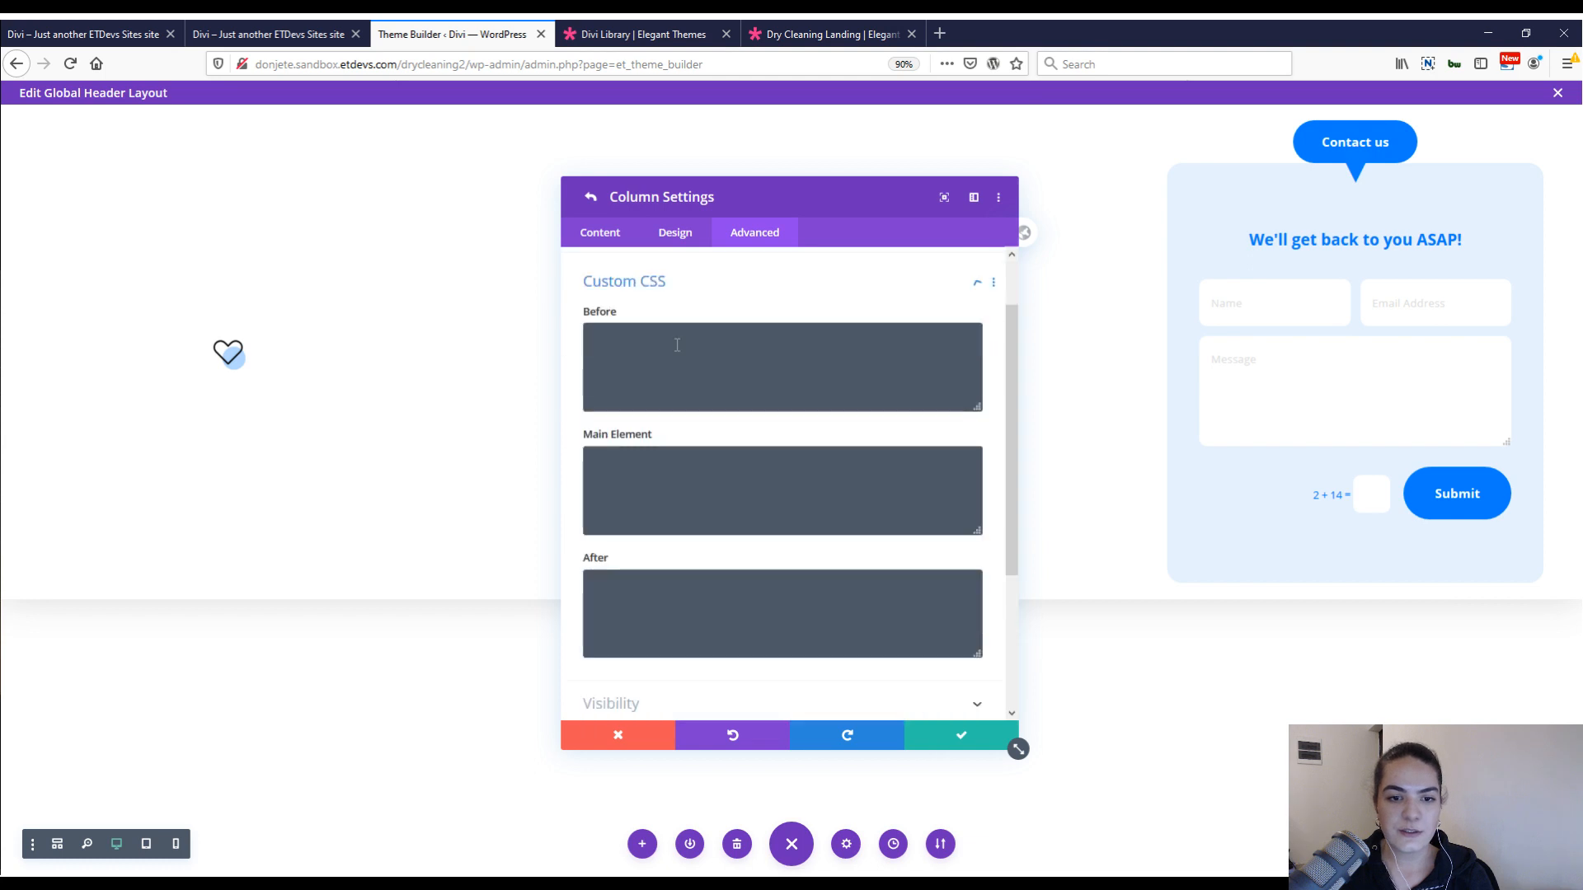
{"action": "left_click", "coordinate": [587, 482]}
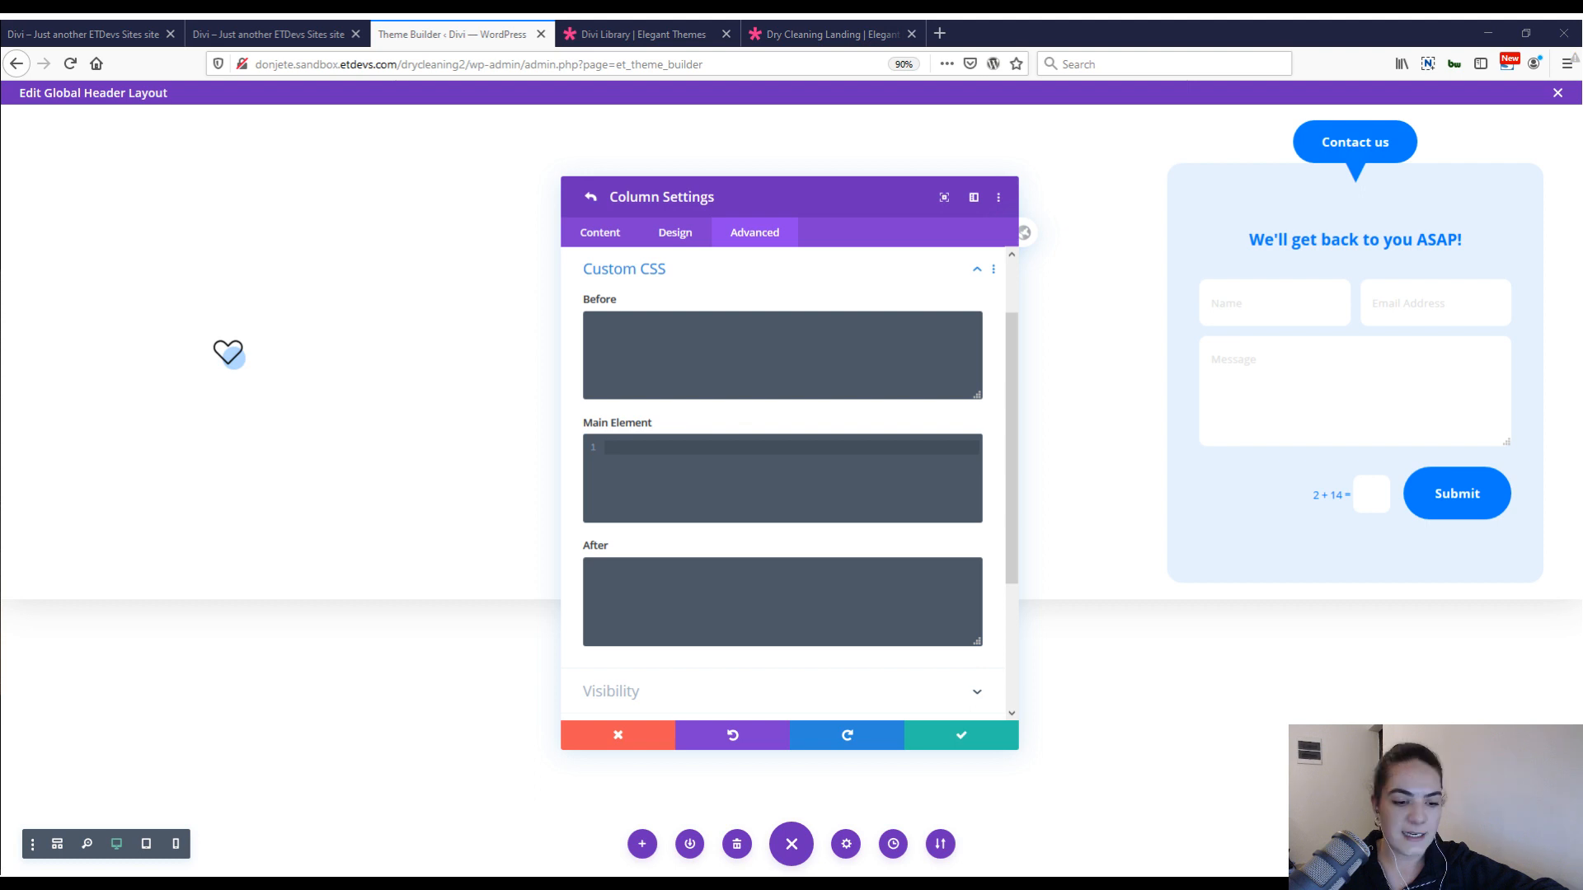
{"action": "type", "text": "height: 3vw;"}
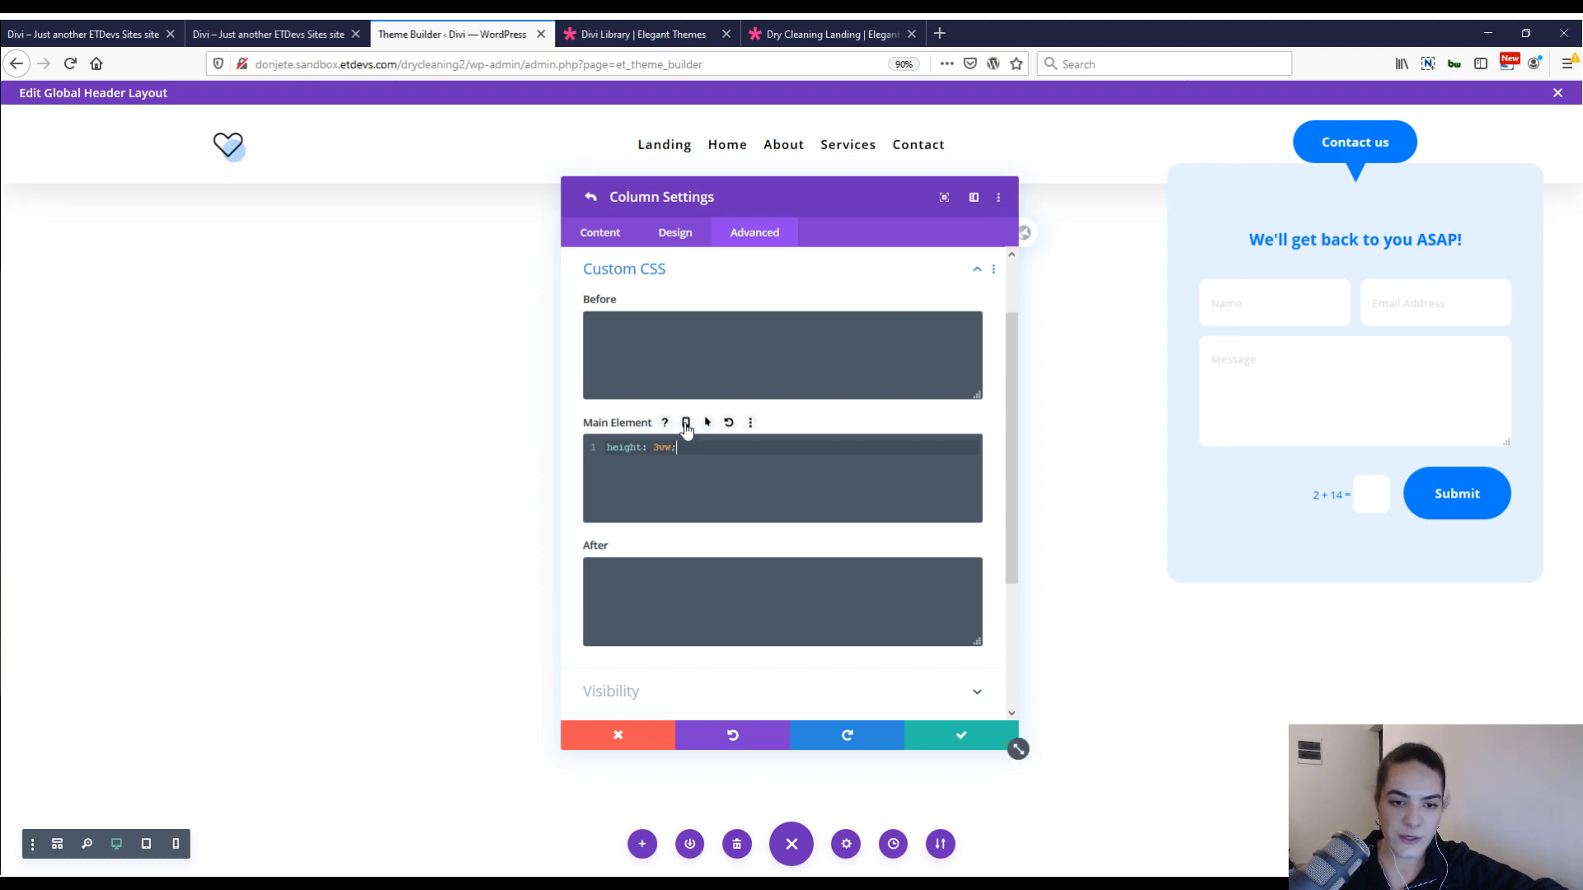
Make the column's main element CSS responsive with "height: 5vw;" on tablet, and save the column and row settings.
{"action": "left_click", "coordinate": [685, 423]}
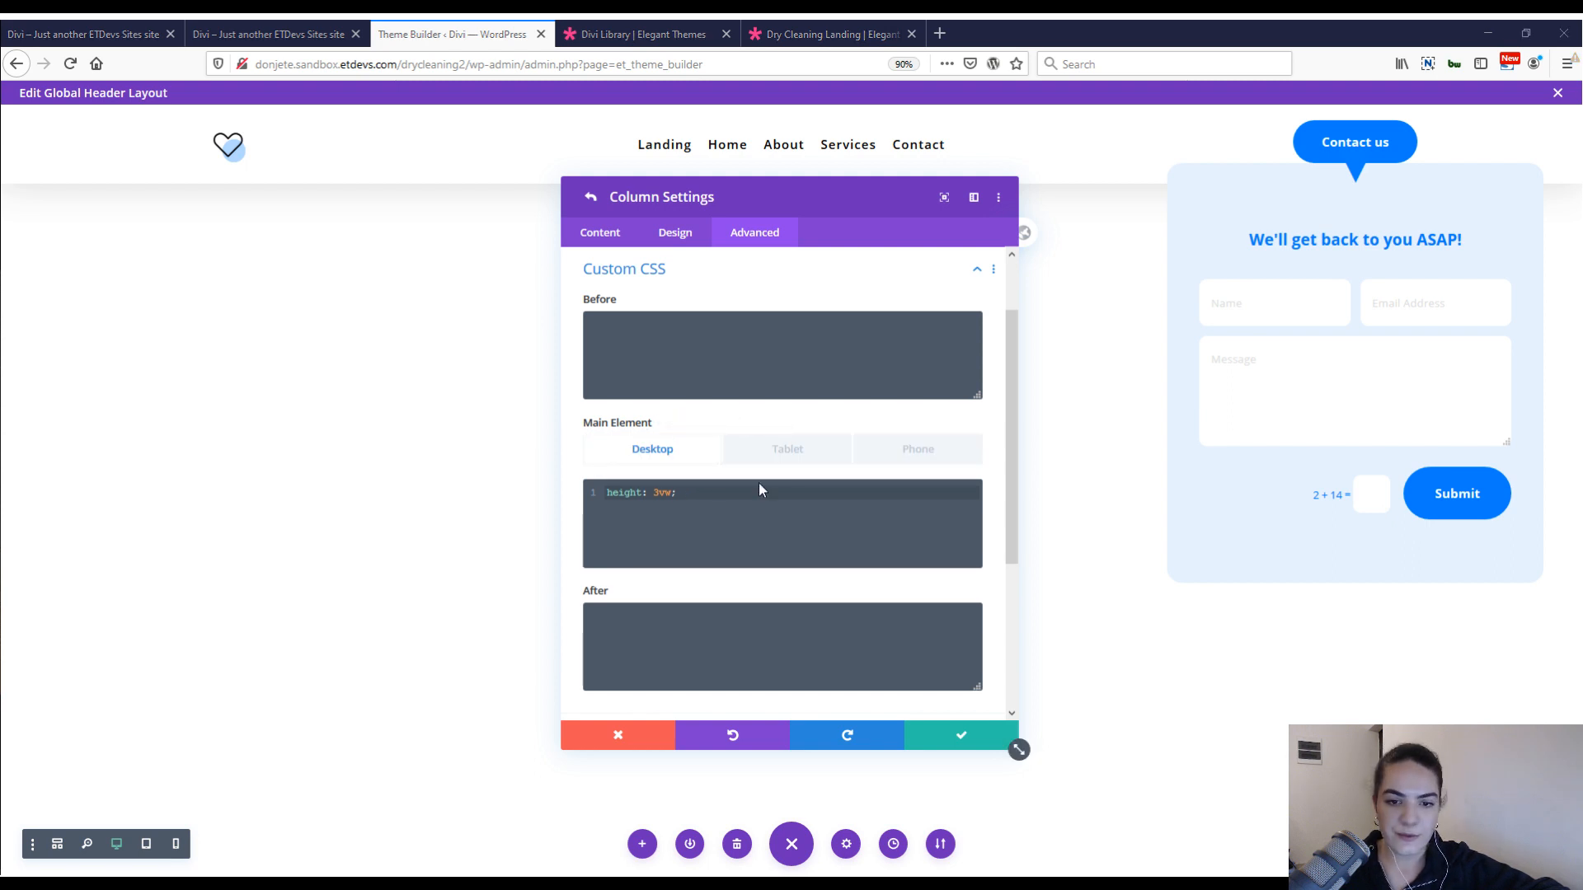
{"action": "left_click", "coordinate": [777, 453]}
{"action": "left_click", "coordinate": [697, 511]}
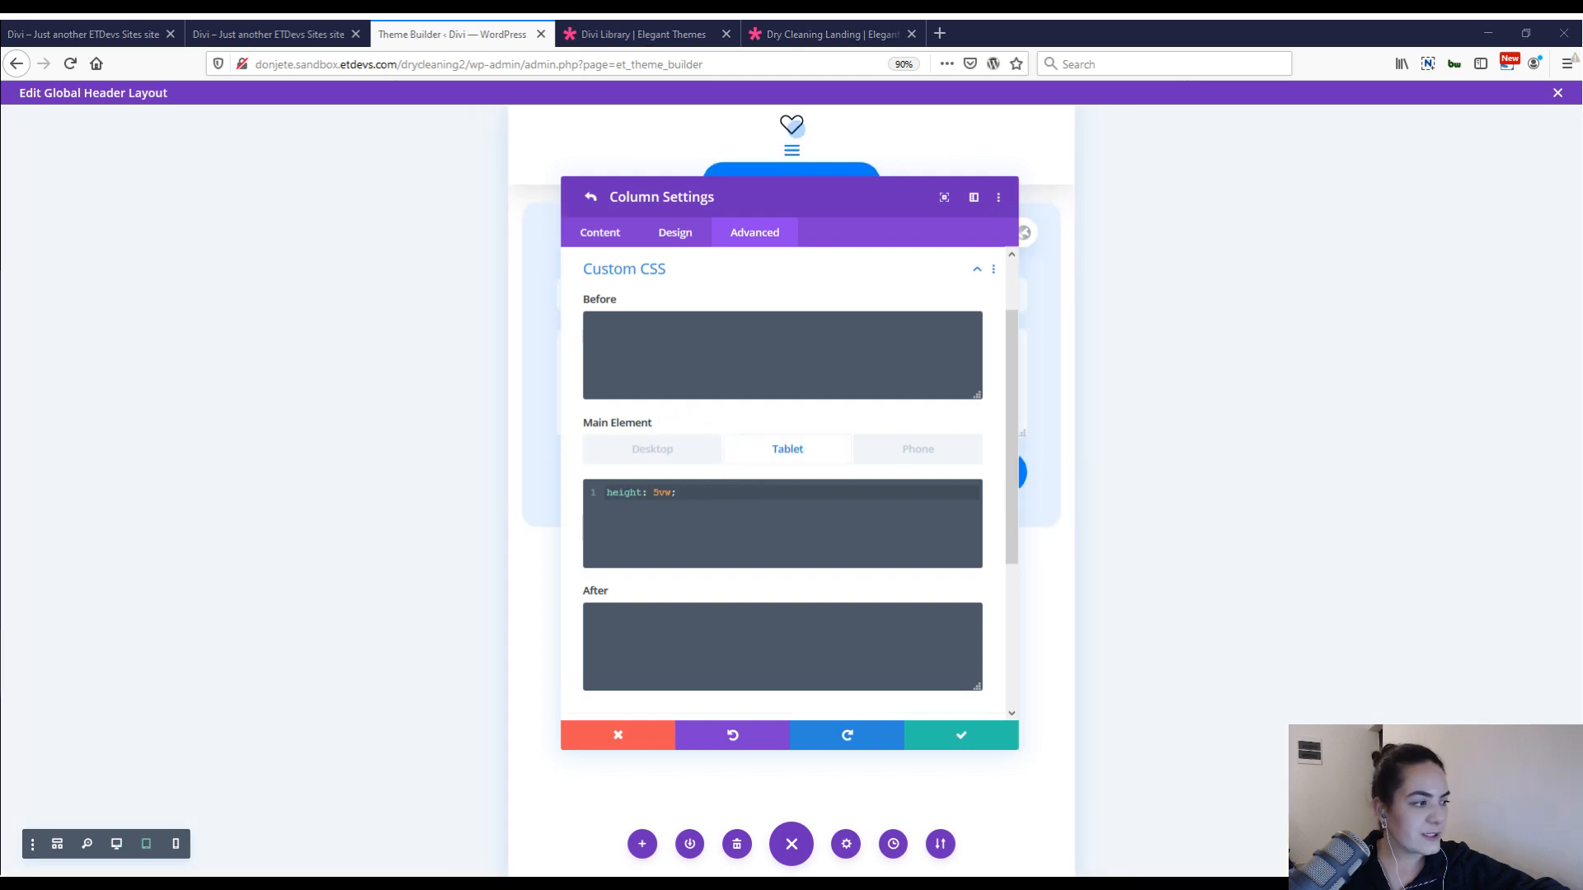
{"action": "left_click", "coordinate": [918, 448]}
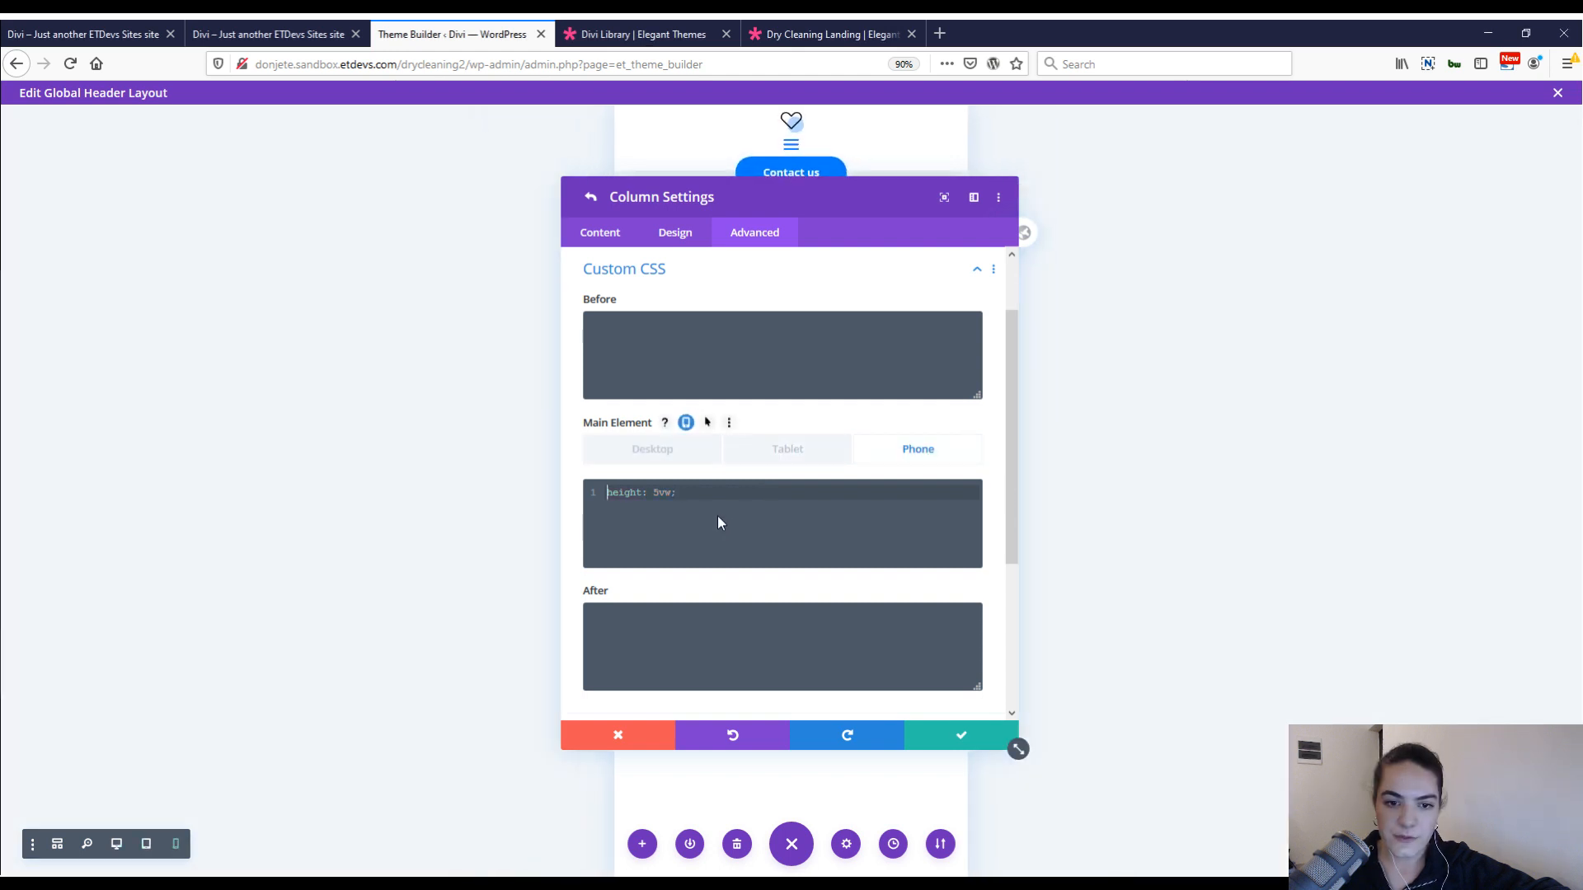
{"action": "left_click", "coordinate": [653, 453]}
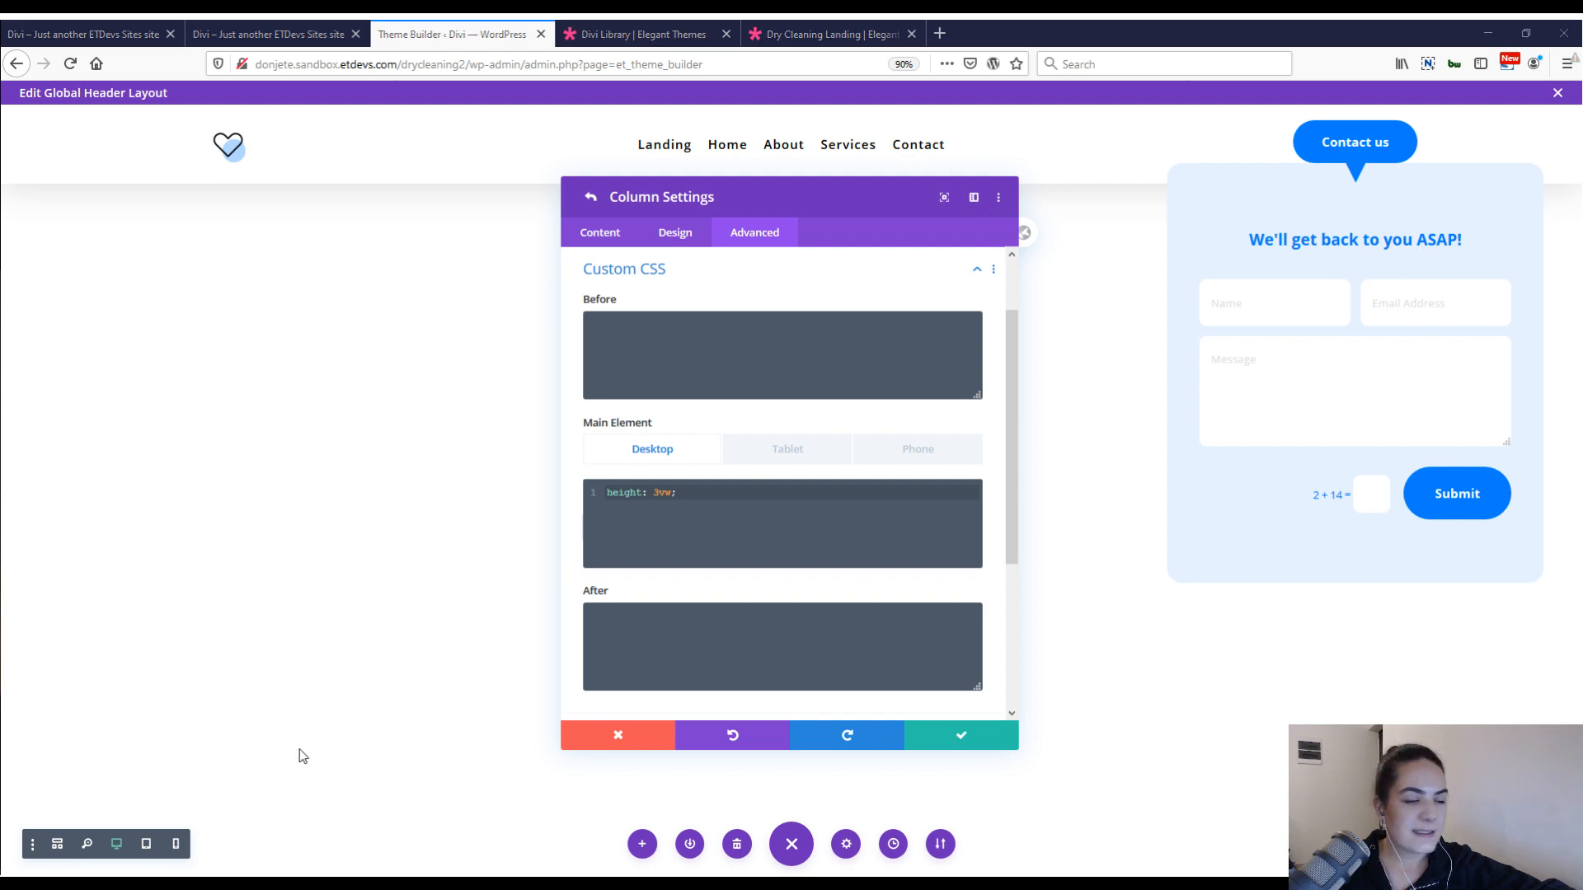
{"action": "left_click", "coordinate": [944, 736]}
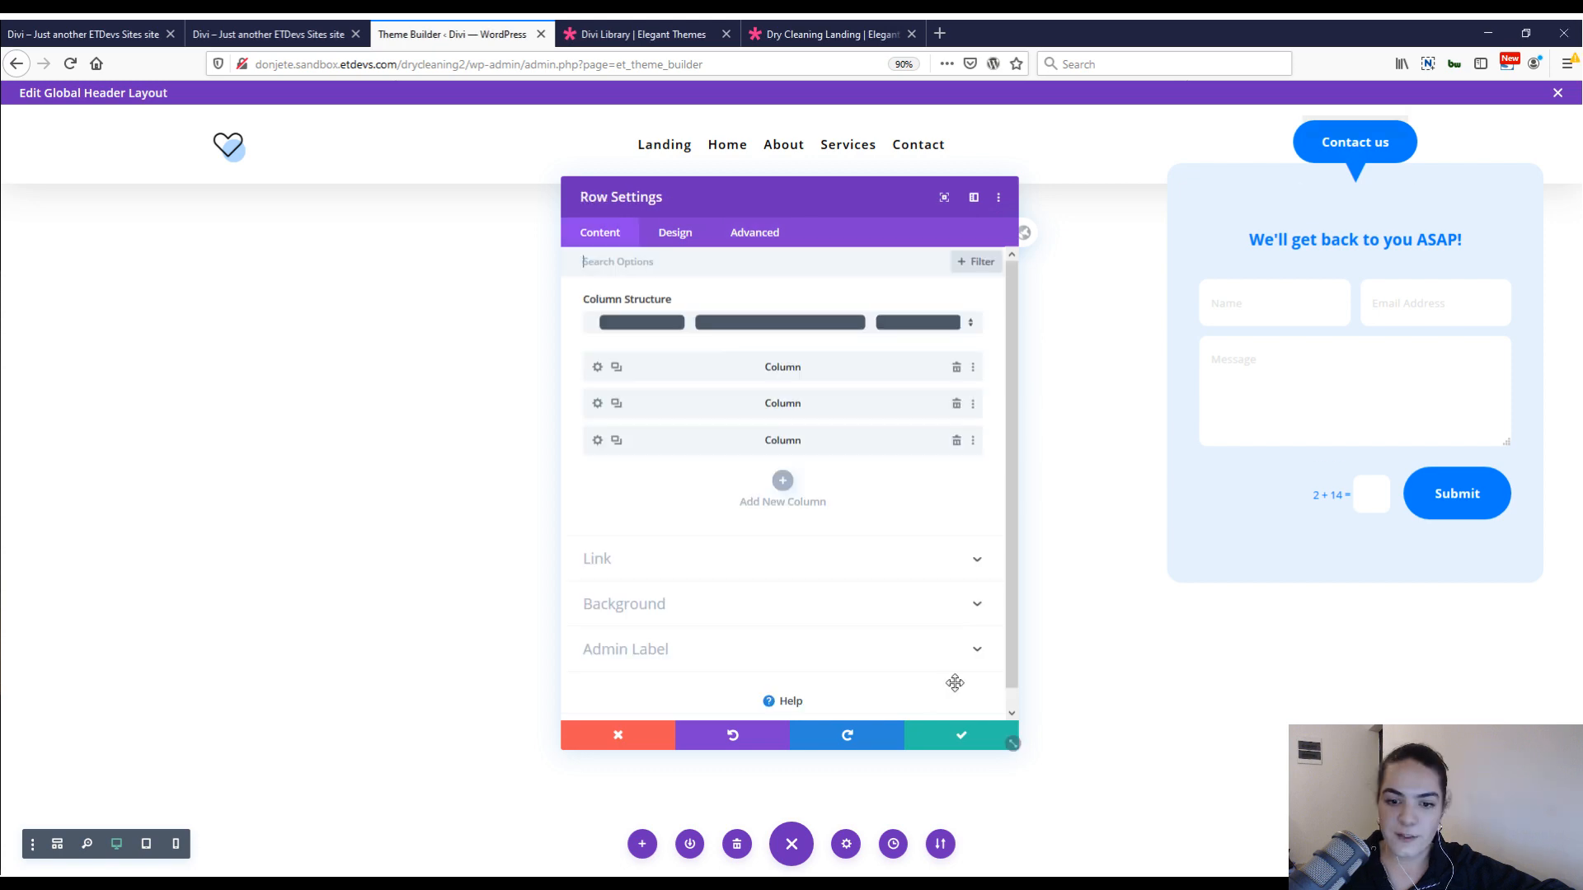
{"action": "left_click", "coordinate": [944, 735]}
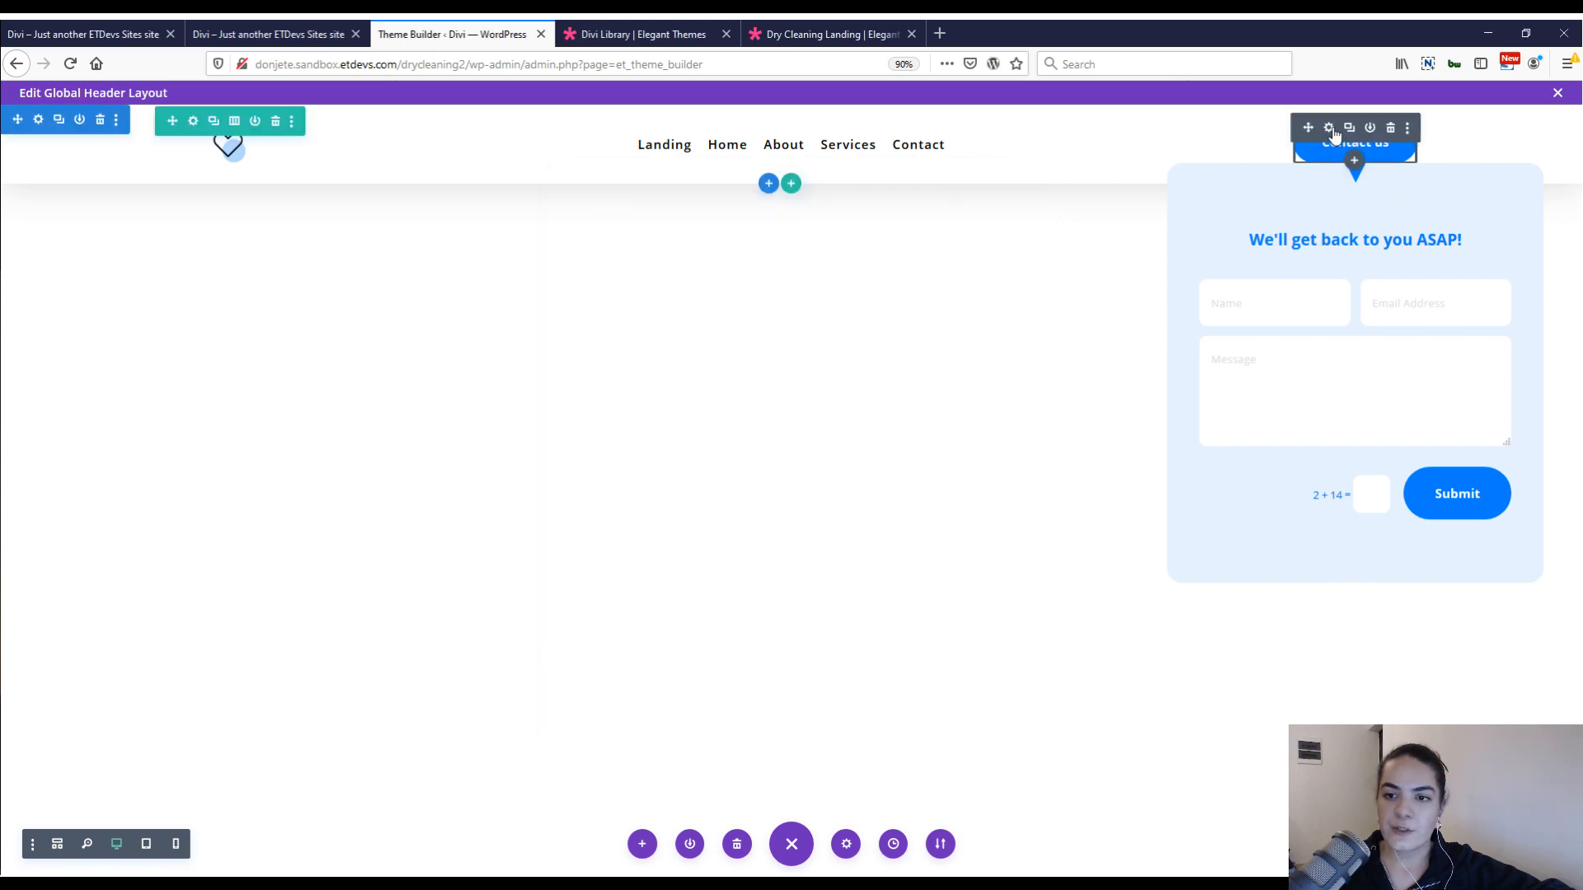
Assign the CSS class "show-contact" to both the Contact us text and the triangle text below it.
{"action": "left_click", "coordinate": [1329, 129]}
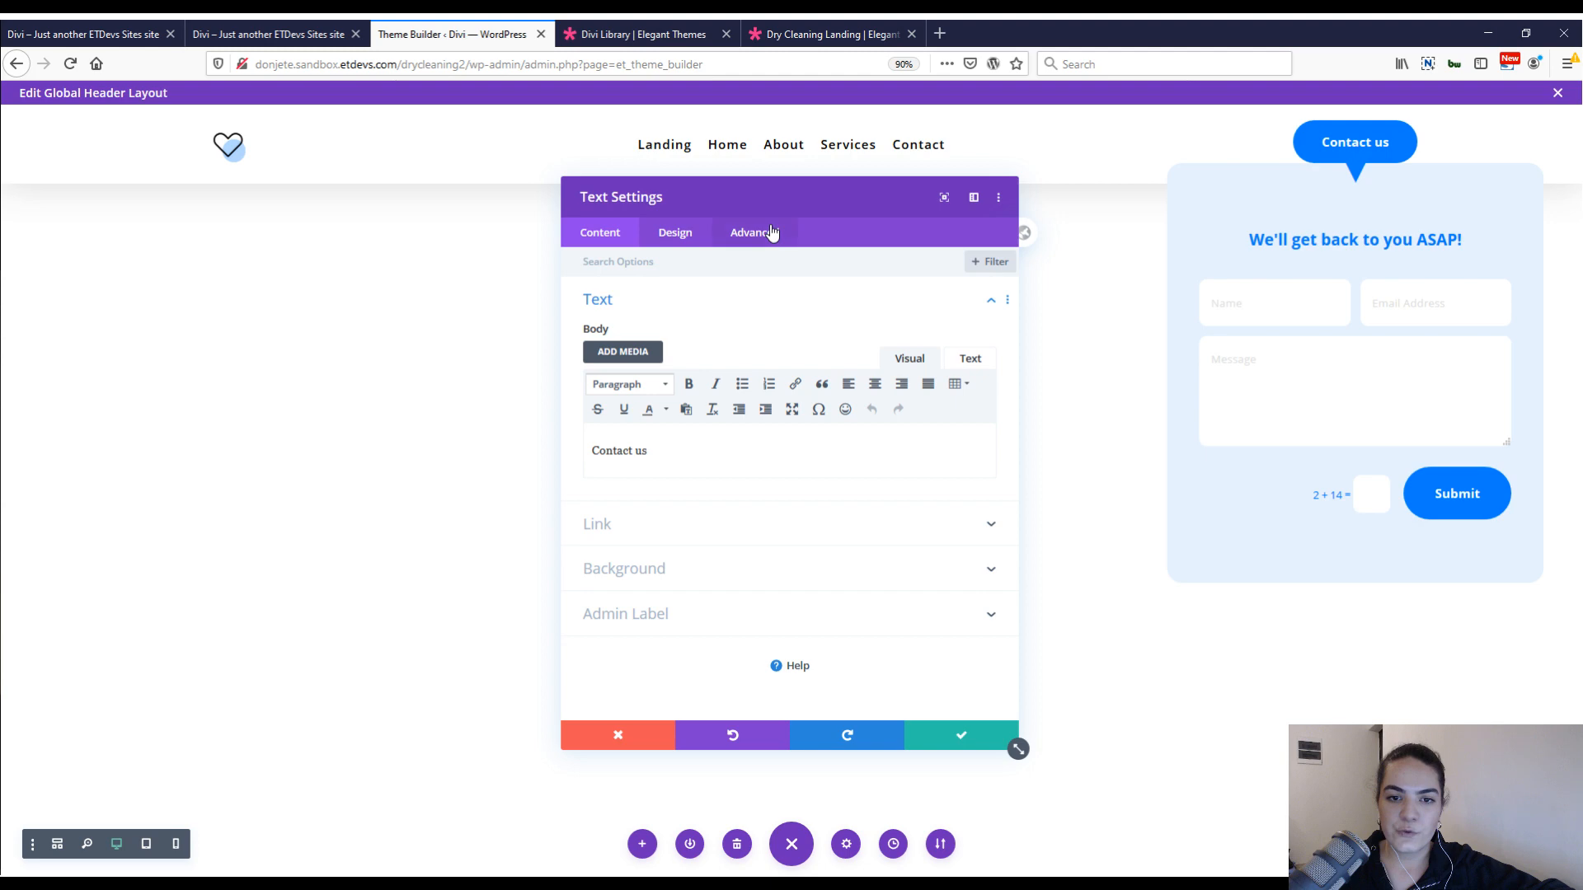
{"action": "left_click", "coordinate": [772, 233]}
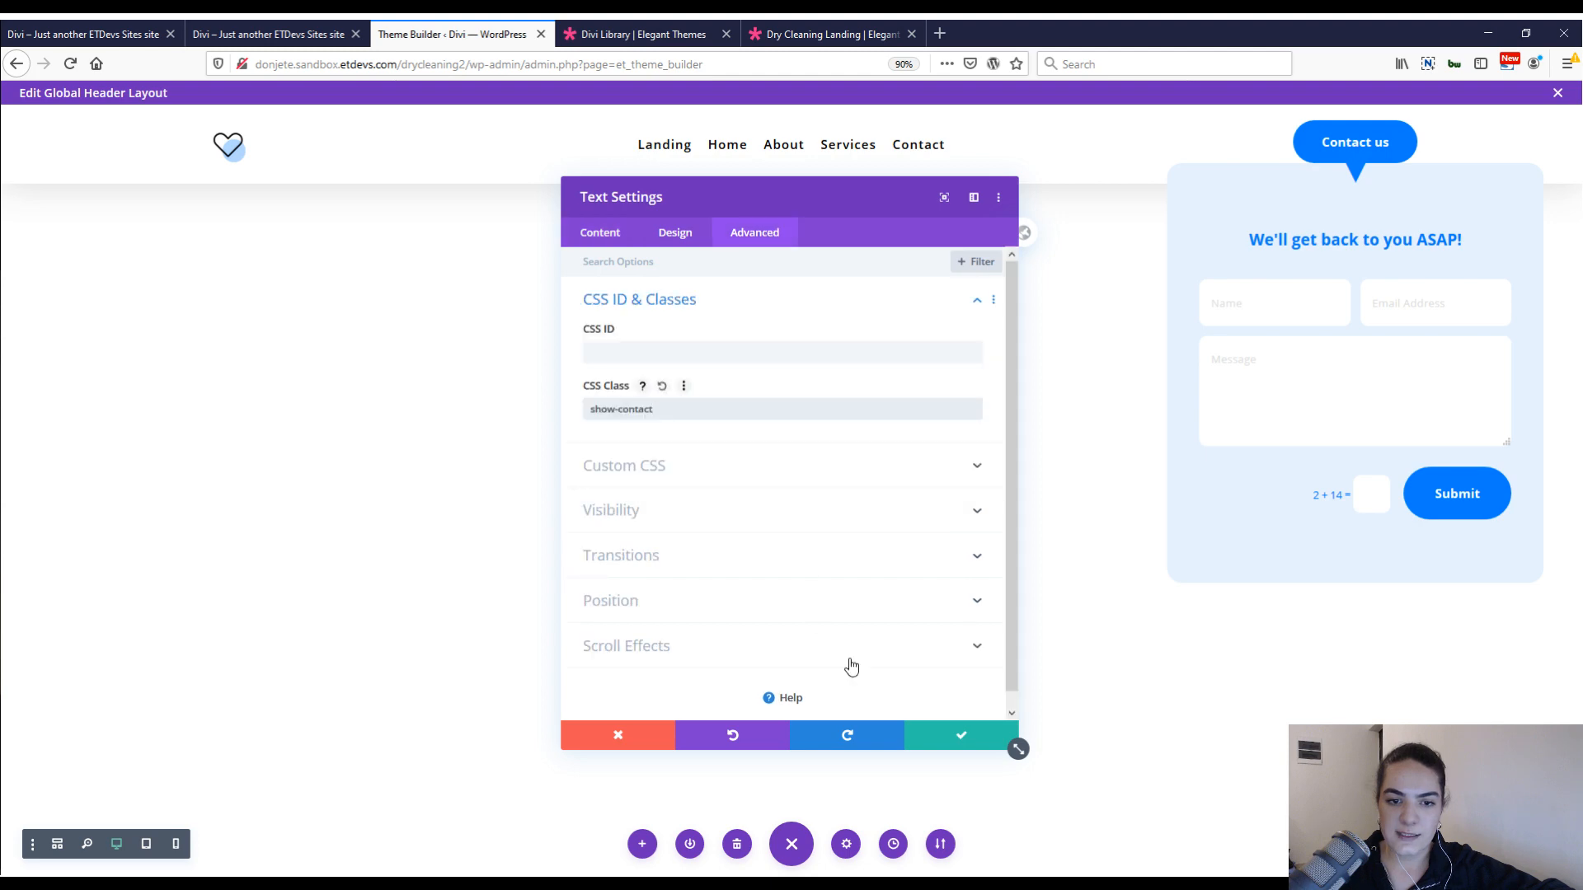
{"action": "left_click", "coordinate": [937, 743]}
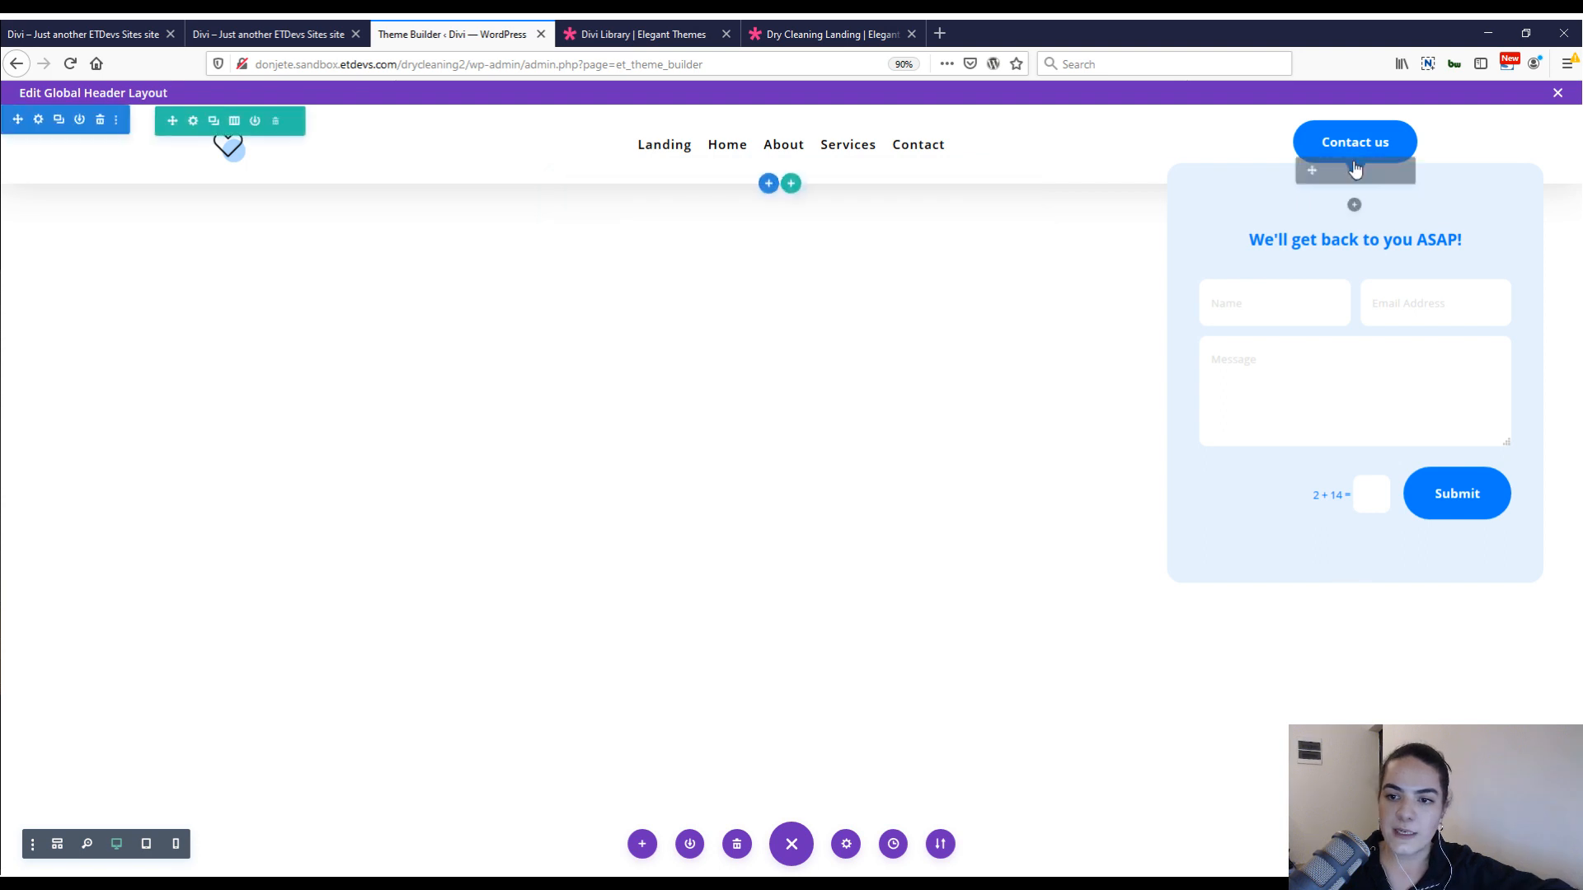
{"action": "left_click", "coordinate": [1356, 169]}
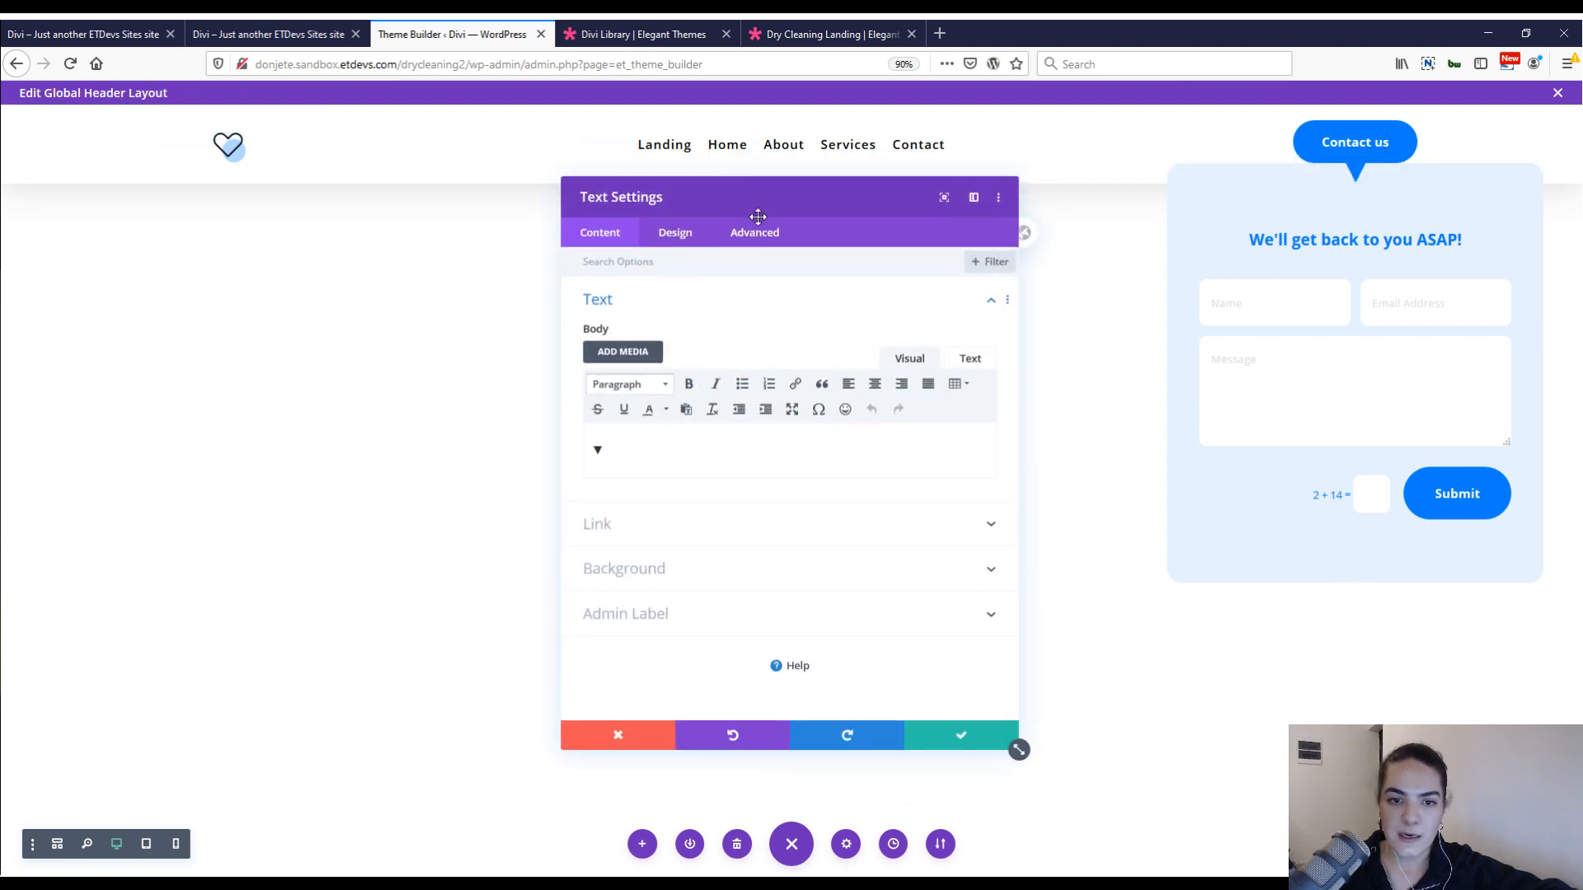
{"action": "left_click", "coordinate": [755, 232]}
{"action": "left_click", "coordinate": [650, 325]}
{"action": "left_click", "coordinate": [639, 407]}
{"action": "type", "text": "show-contact"}
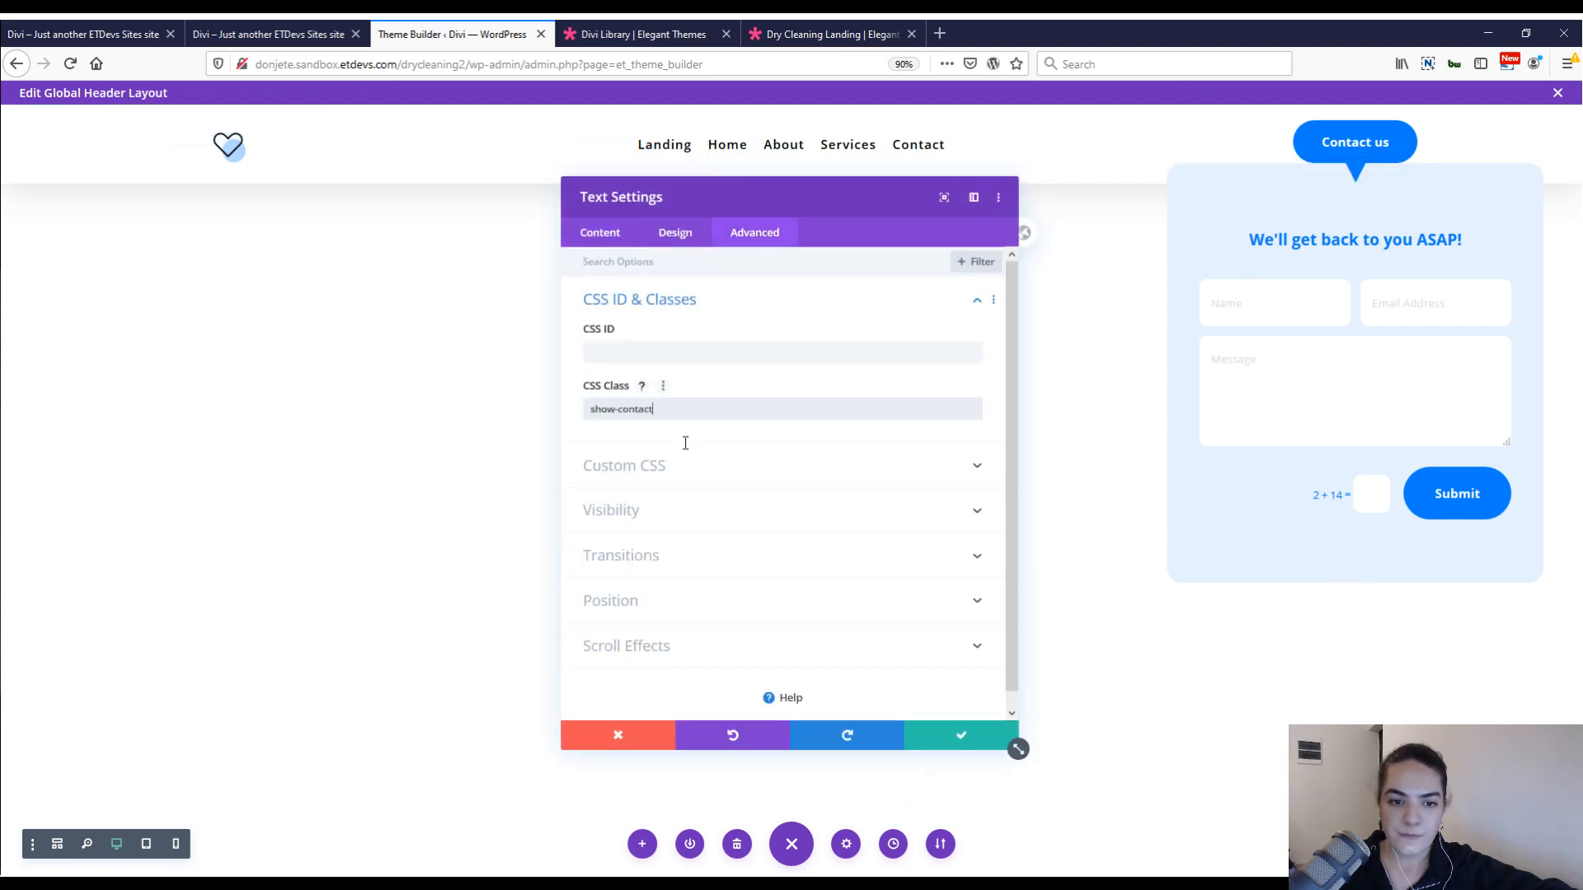
{"action": "left_click", "coordinate": [927, 736]}
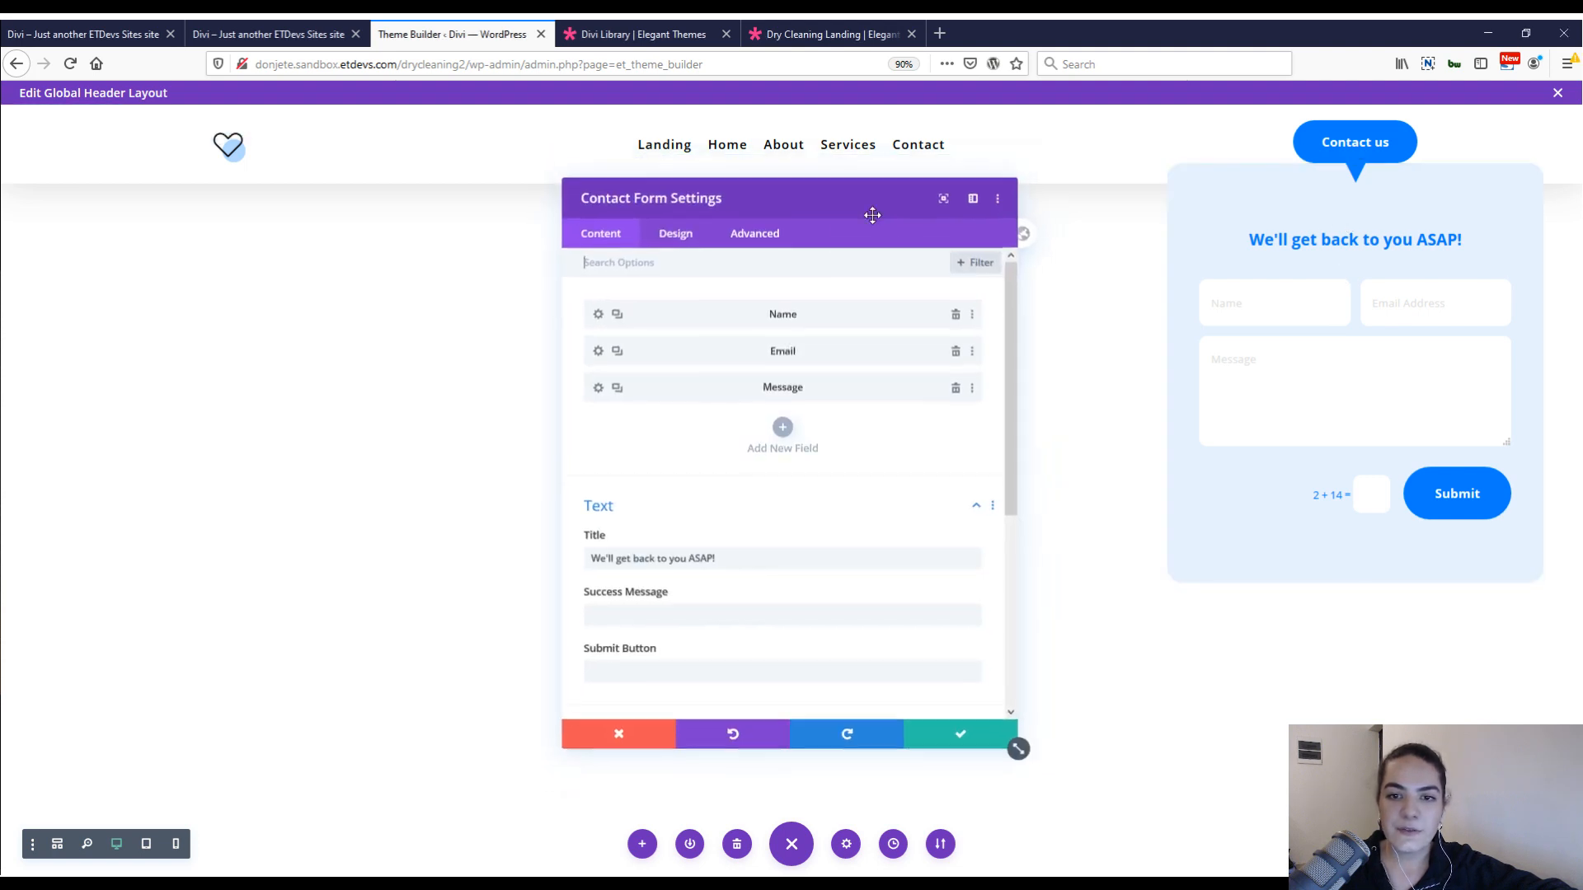
Give the contact form the CSS class "contact-form-module" and add "display: none;" to its main element's custom CSS.
{"action": "left_click", "coordinate": [754, 236]}
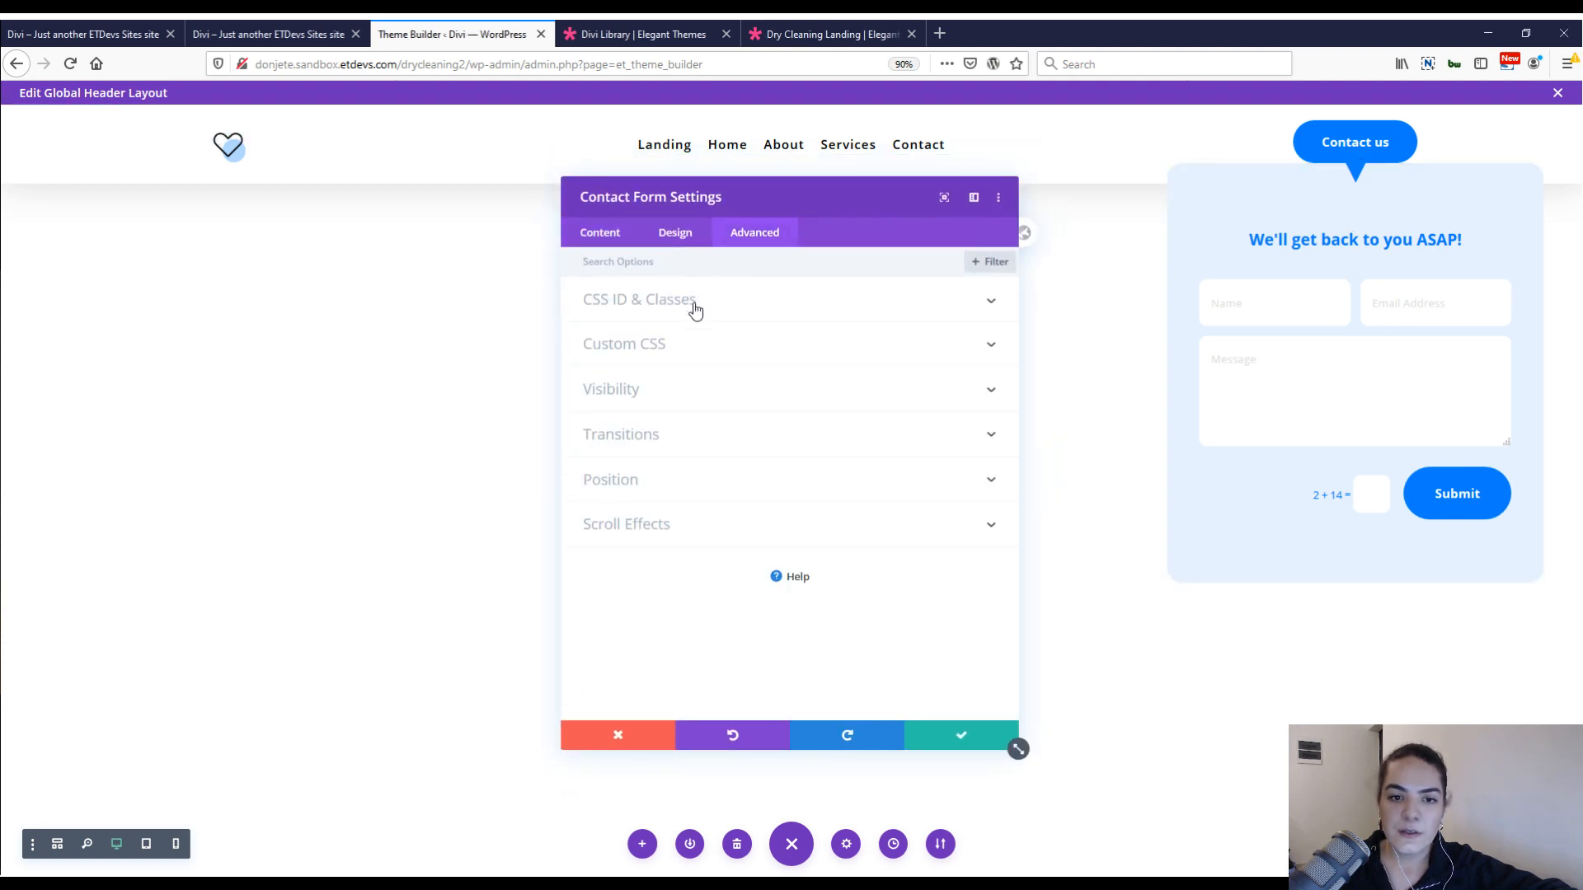
{"action": "left_click", "coordinate": [695, 307]}
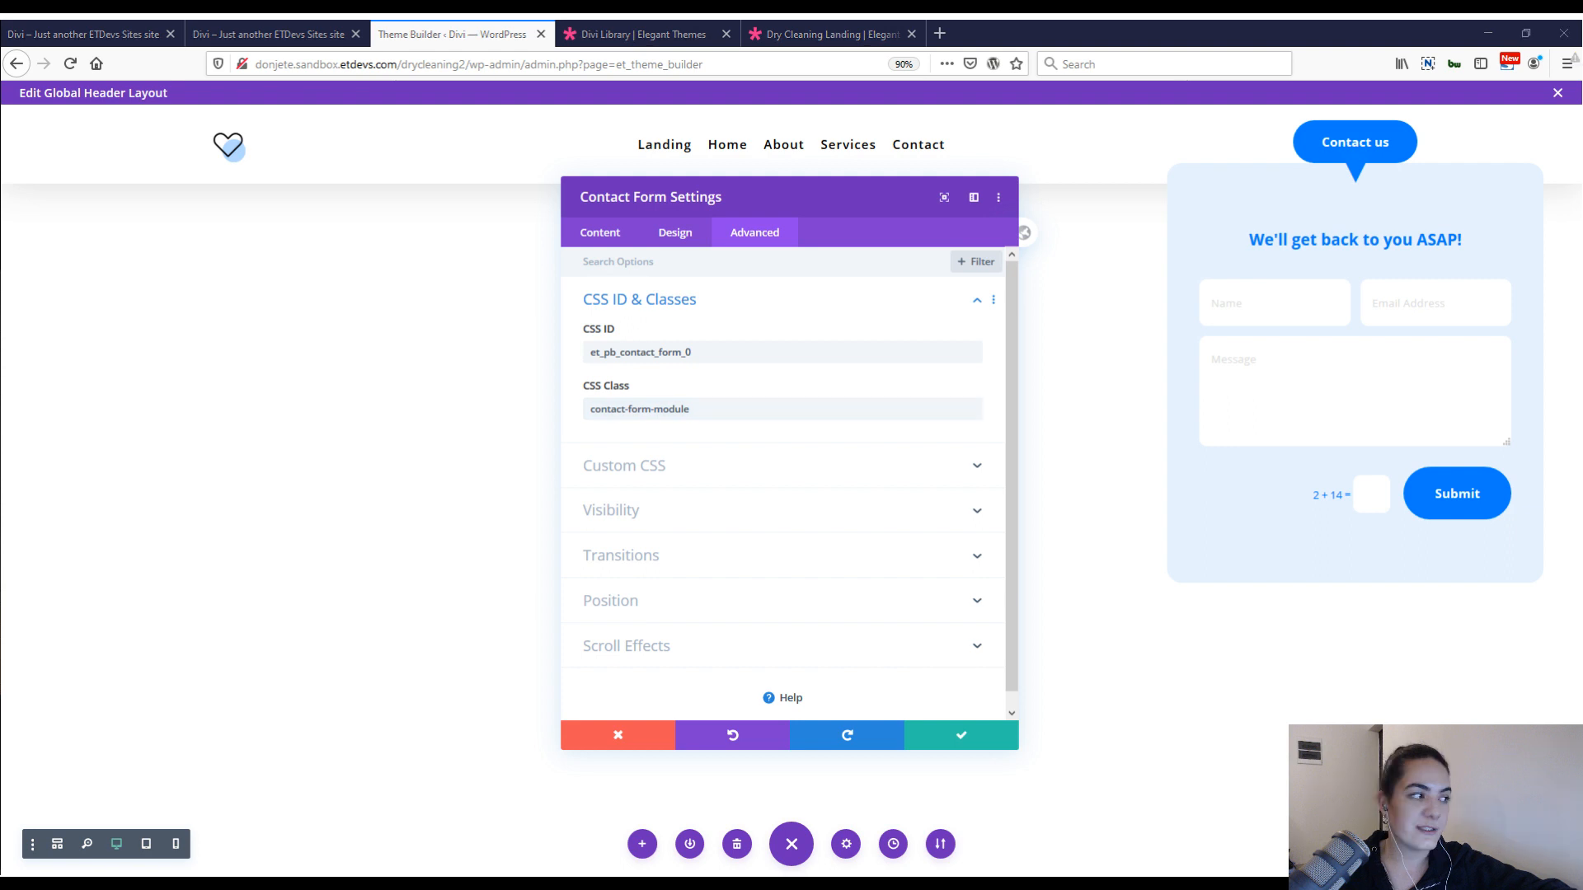
{"action": "left_click", "coordinate": [717, 467]}
{"action": "left_click", "coordinate": [787, 457]}
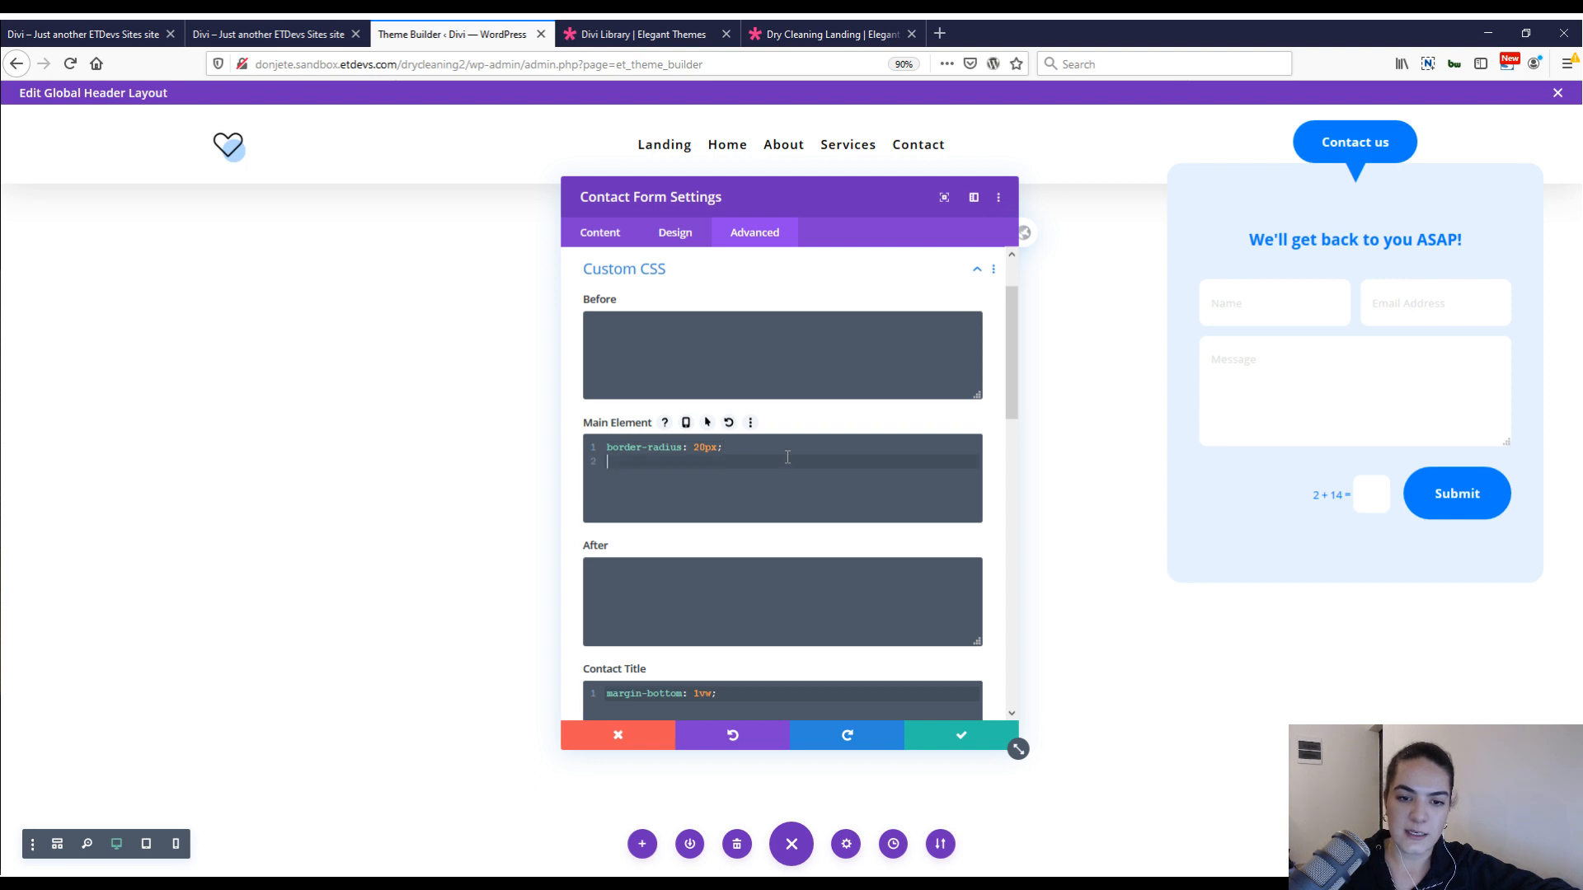
{"action": "type", "text": "display: none;"}
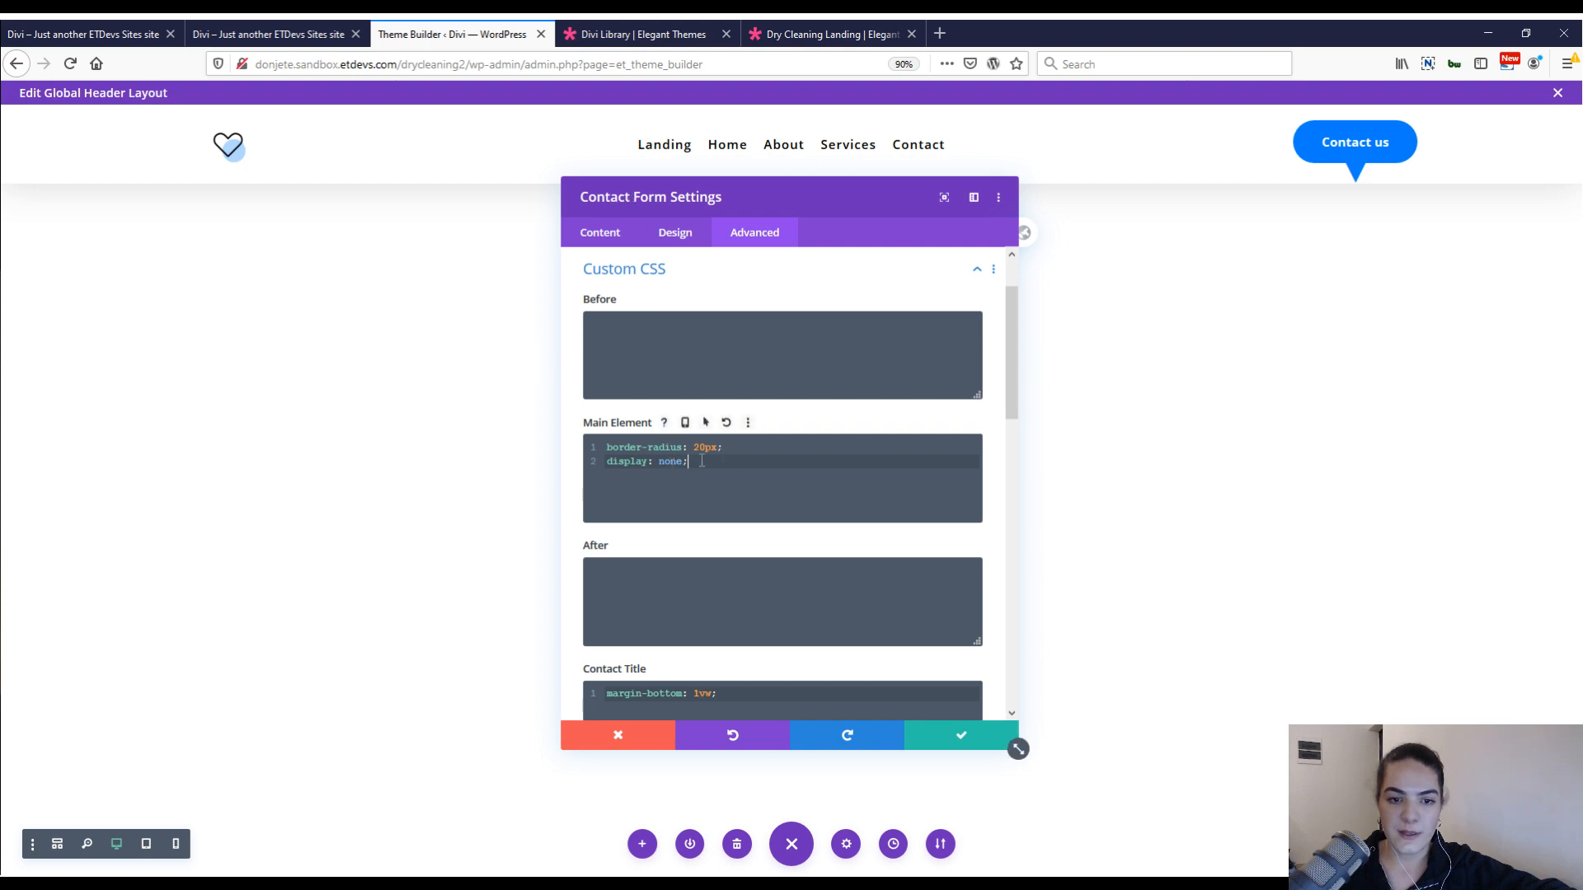
{"action": "left_click", "coordinate": [963, 746]}
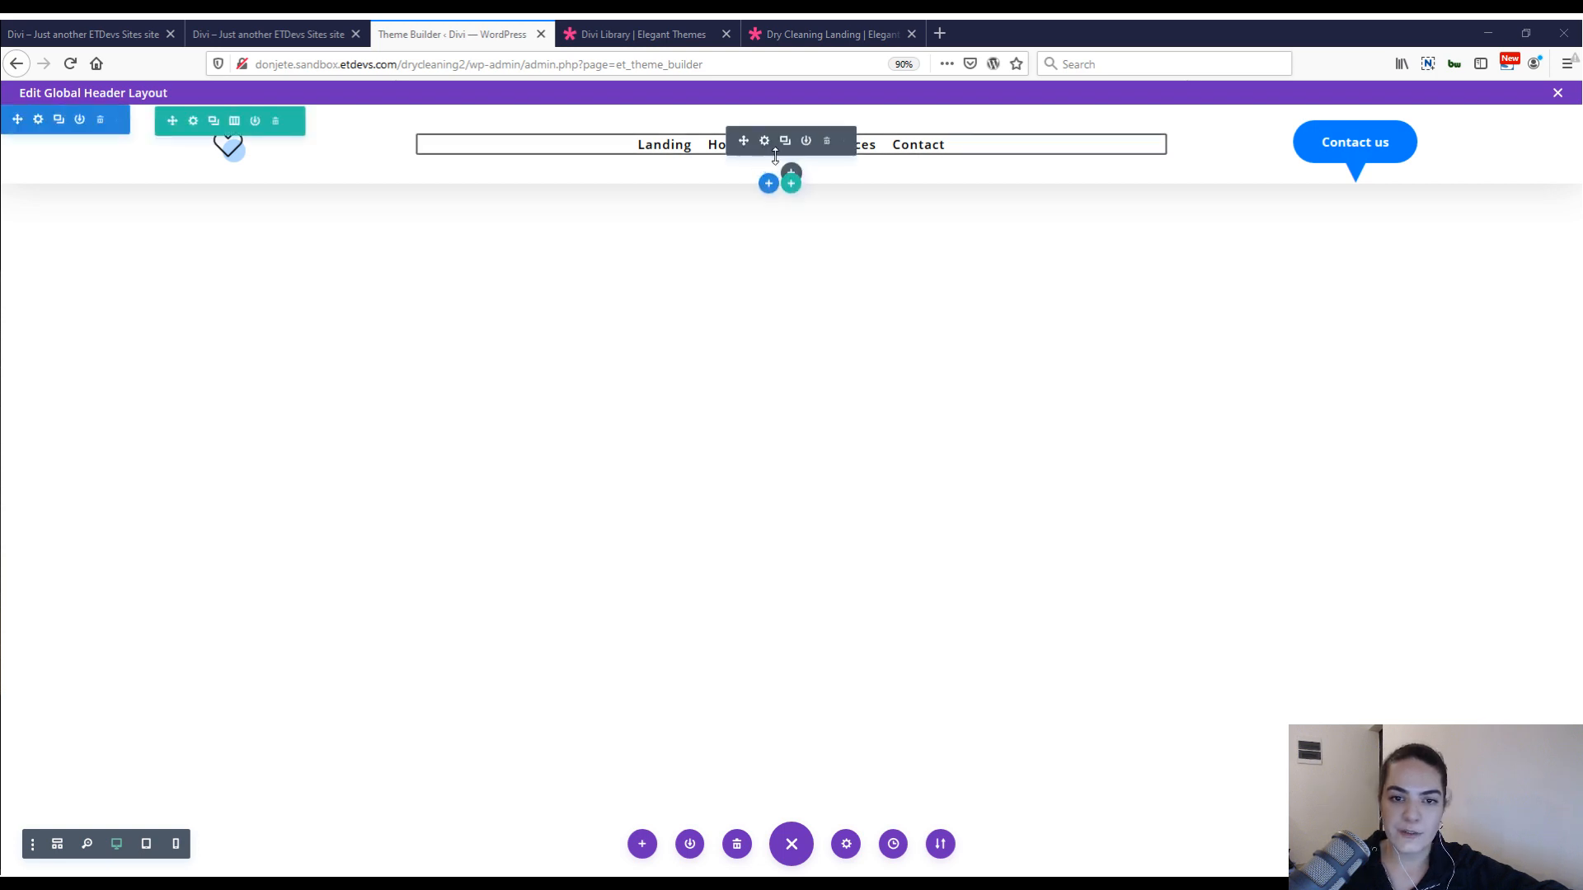
Insert a Code module below the menu with the show-contact slideToggle script and the pointer cursor and 0.7vw menu item padding styles.
{"action": "left_click", "coordinate": [790, 172]}
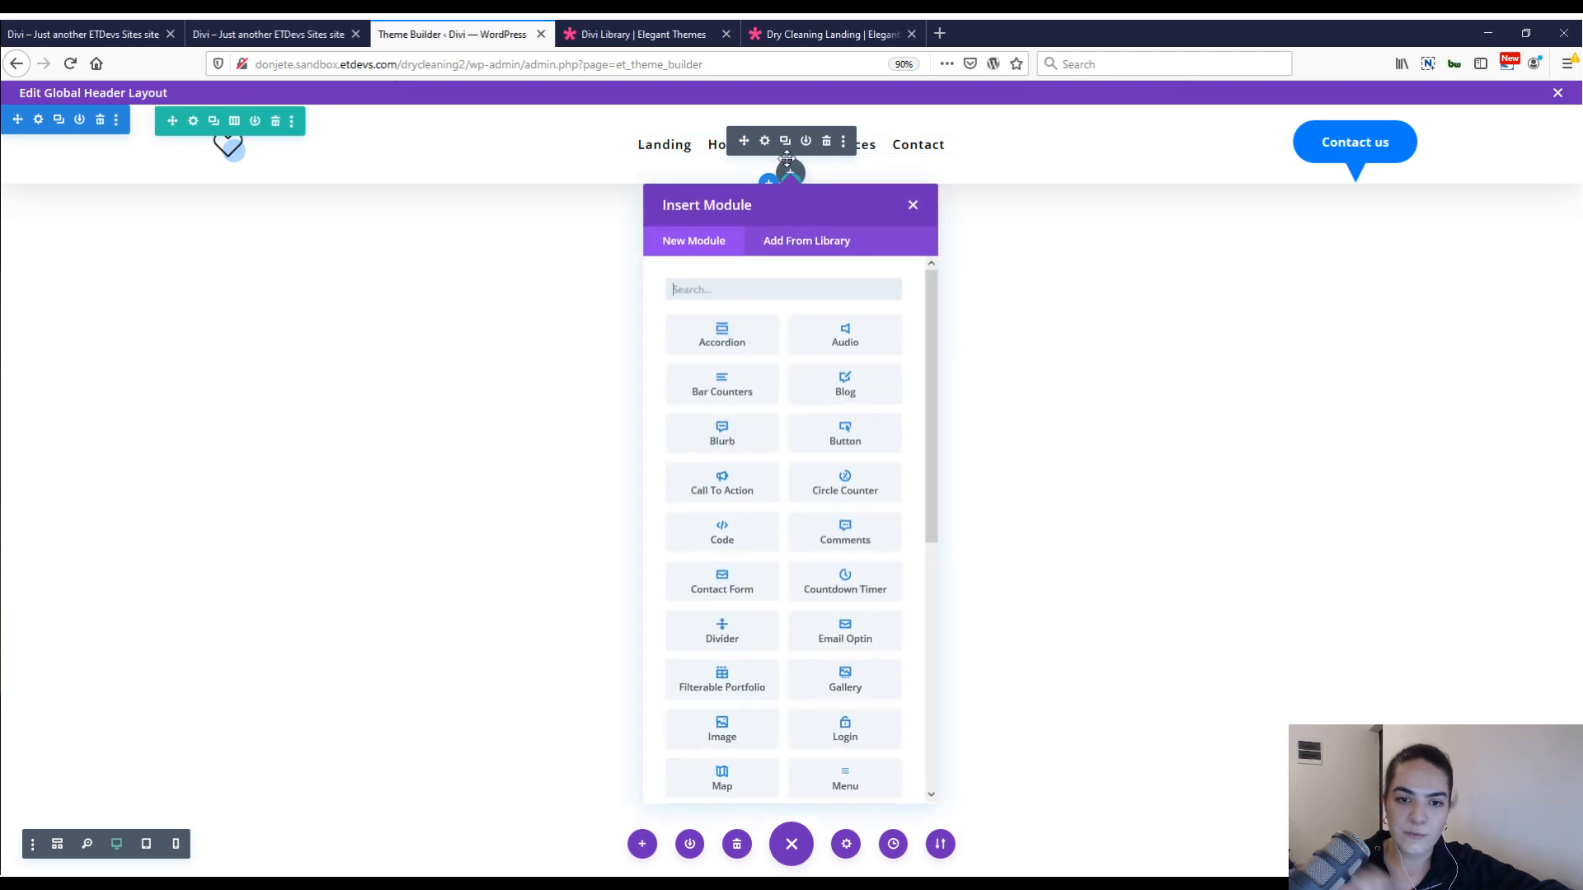
{"action": "type", "text": "code"}
{"action": "left_click", "coordinate": [725, 334]}
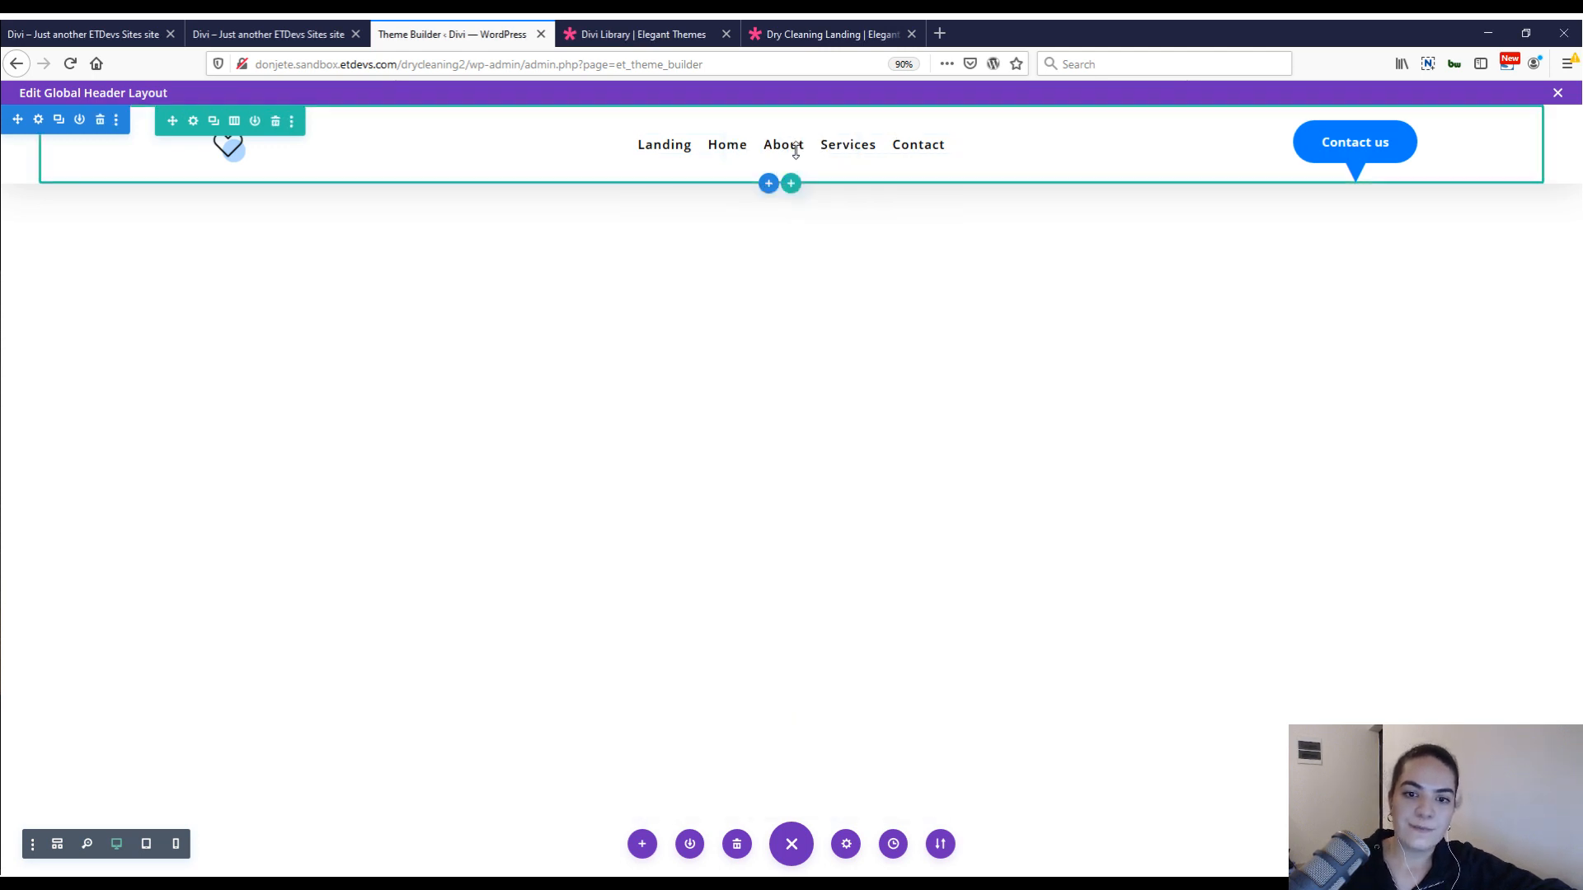
{"action": "left_click", "coordinate": [721, 365]}
{"action": "type", "text": "<script> jQuery(function($){ $(\".show-contact\").click(function() {  $('.contact-form-module').slideToggle(); });  }); </script>   <style>   .show-contact {     cursor: pointer;   }  .et-menu>li { padding-left: 0.7vw !important; padding-right: 0.7vw !important; } </style>"}
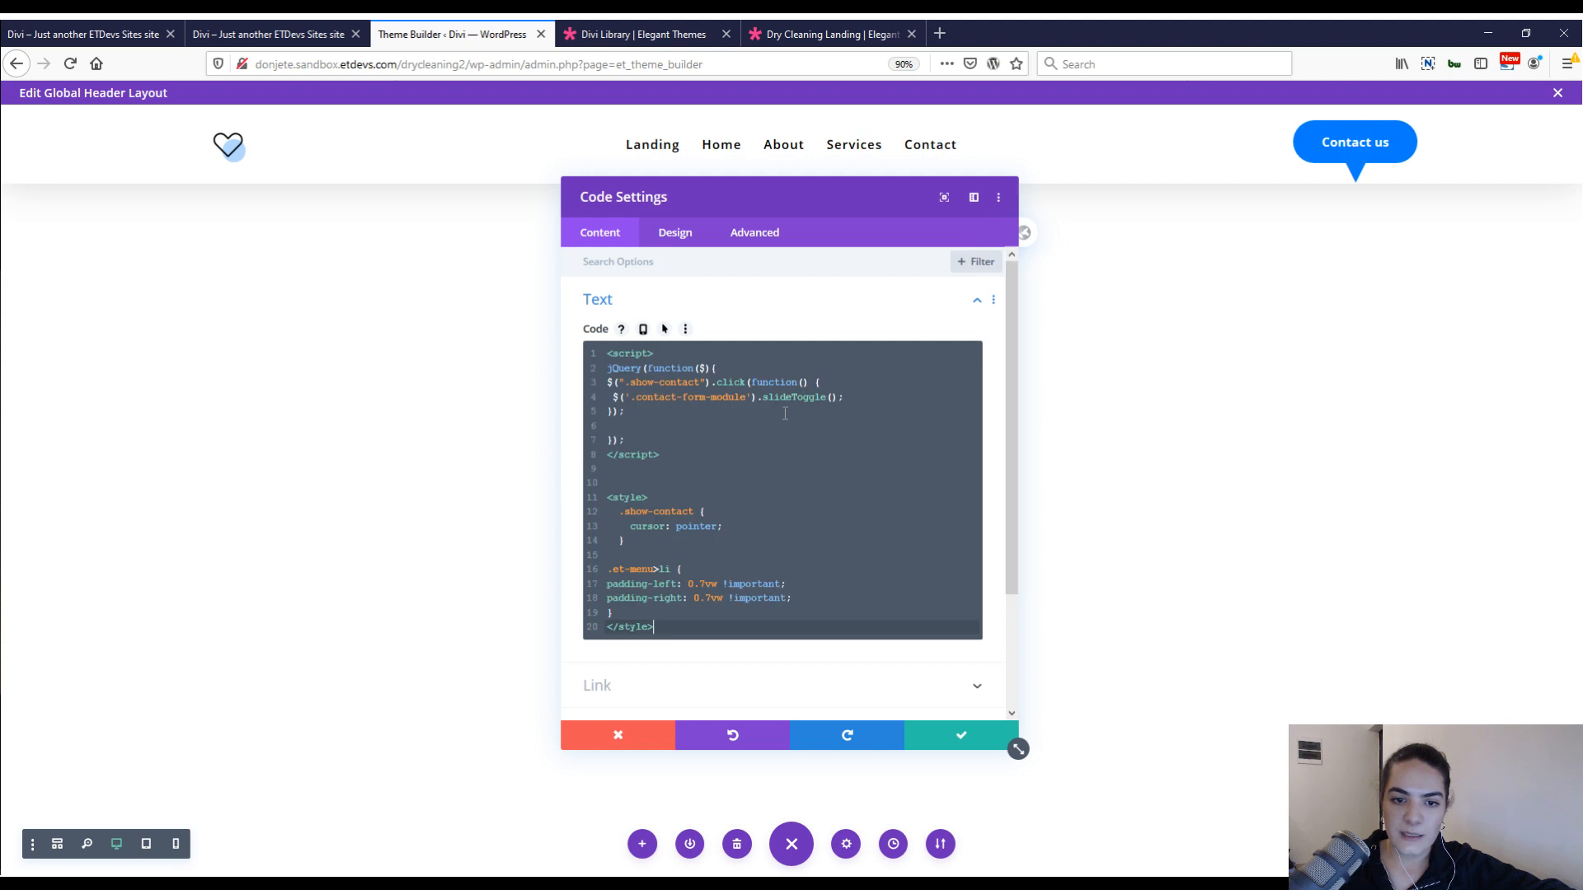
{"action": "left_click", "coordinate": [647, 426]}
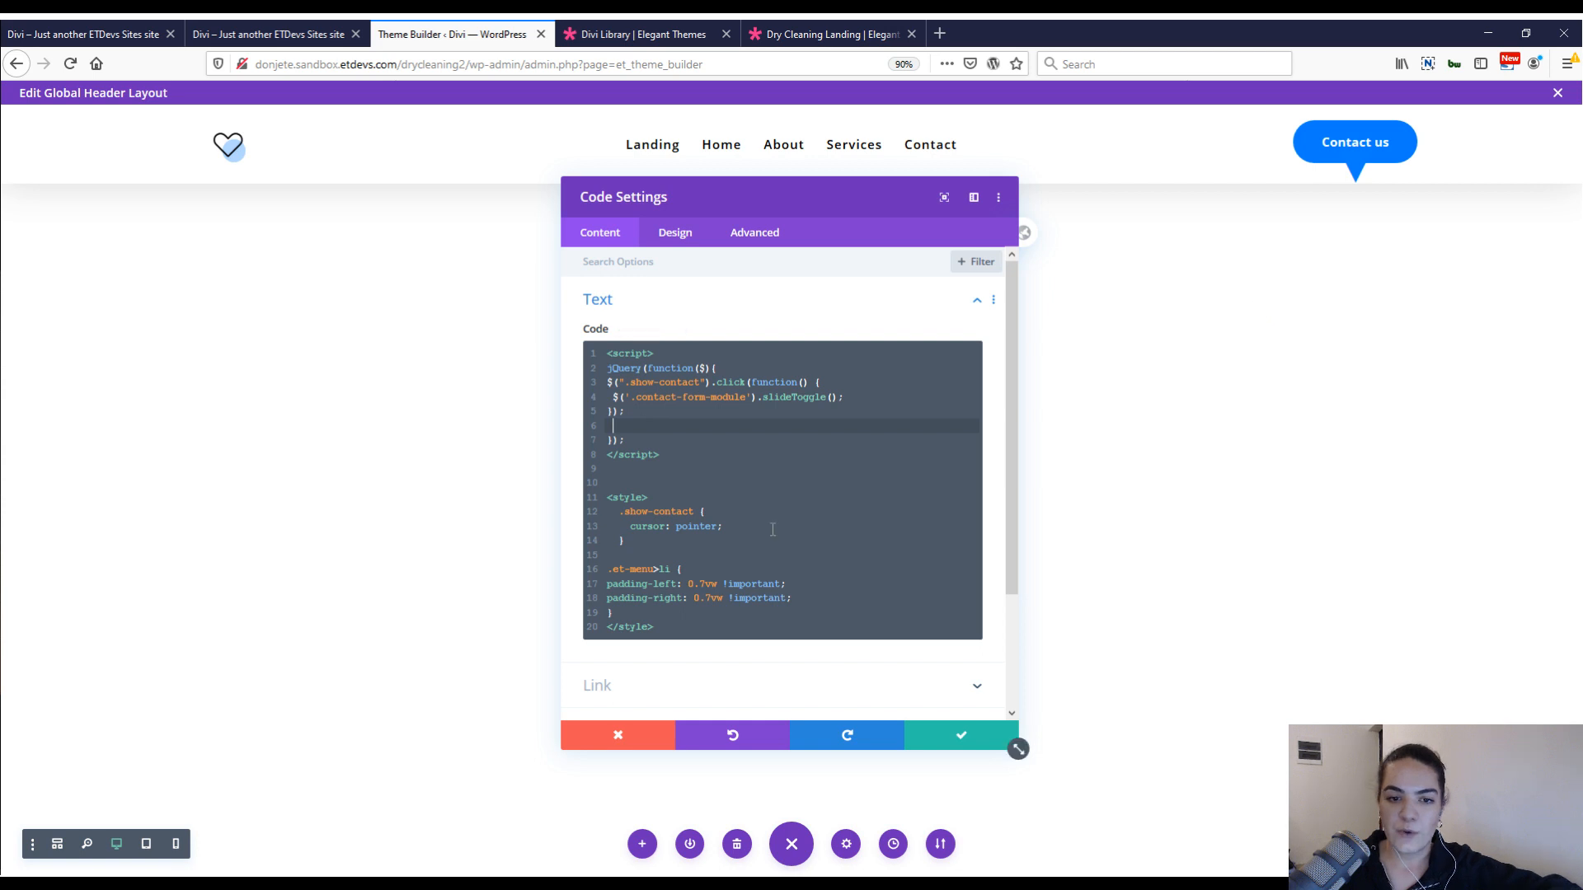
Remove the leading indents from the .show-contact style rule's three lines and save the Code module.
{"action": "left_click_drag", "start_coordinate": [612, 543], "coordinate": [601, 546]}
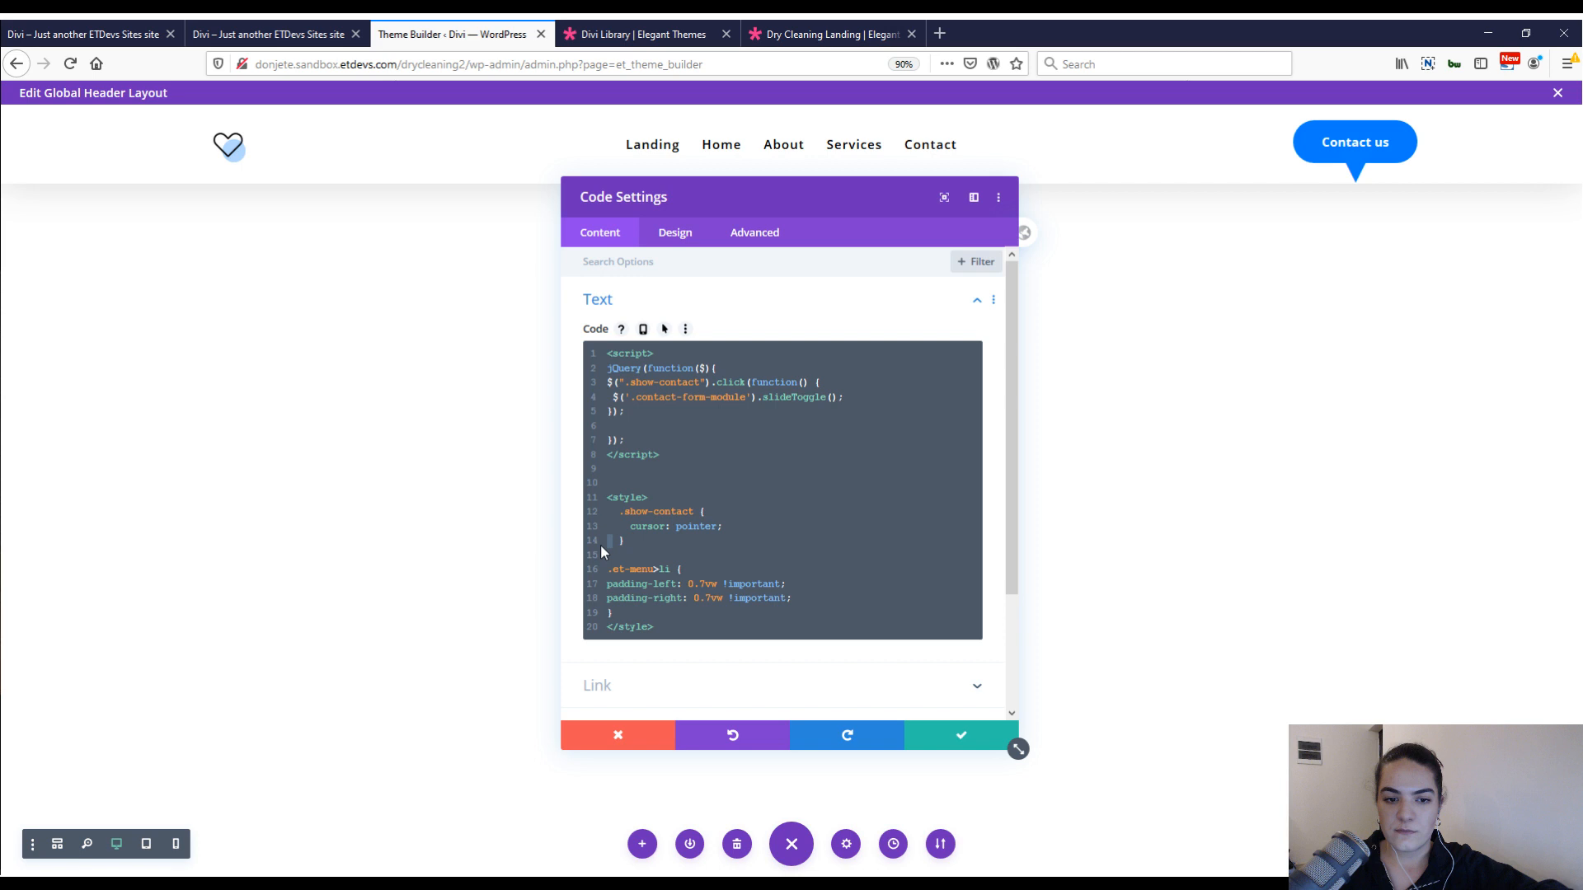
{"action": "key", "text": "Delete"}
{"action": "key", "text": "Delete"}
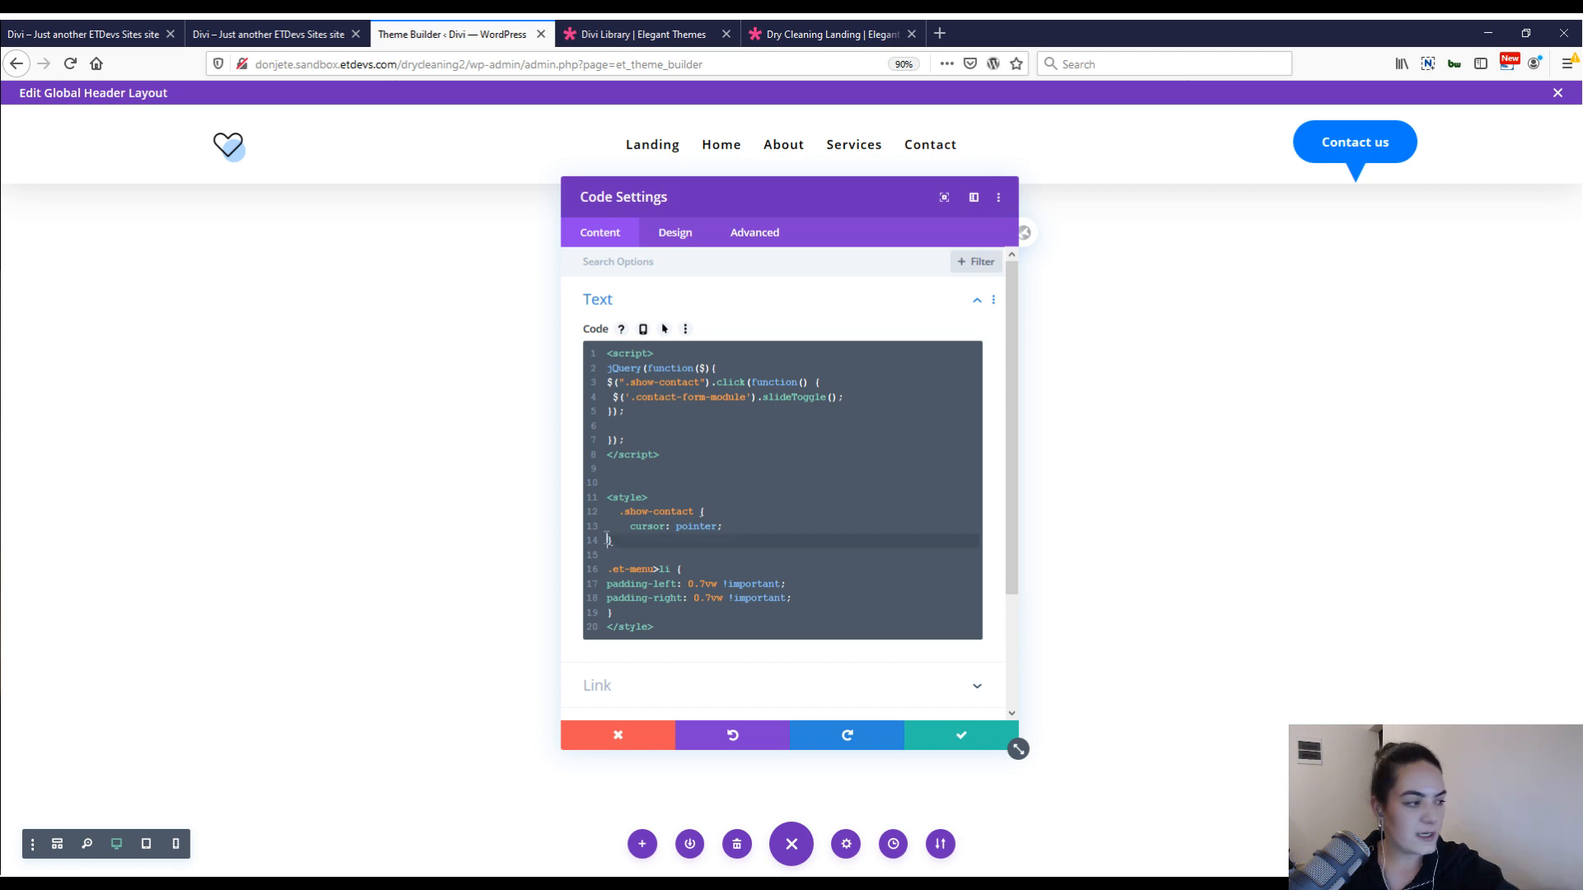
{"action": "left_click", "coordinate": [630, 526]}
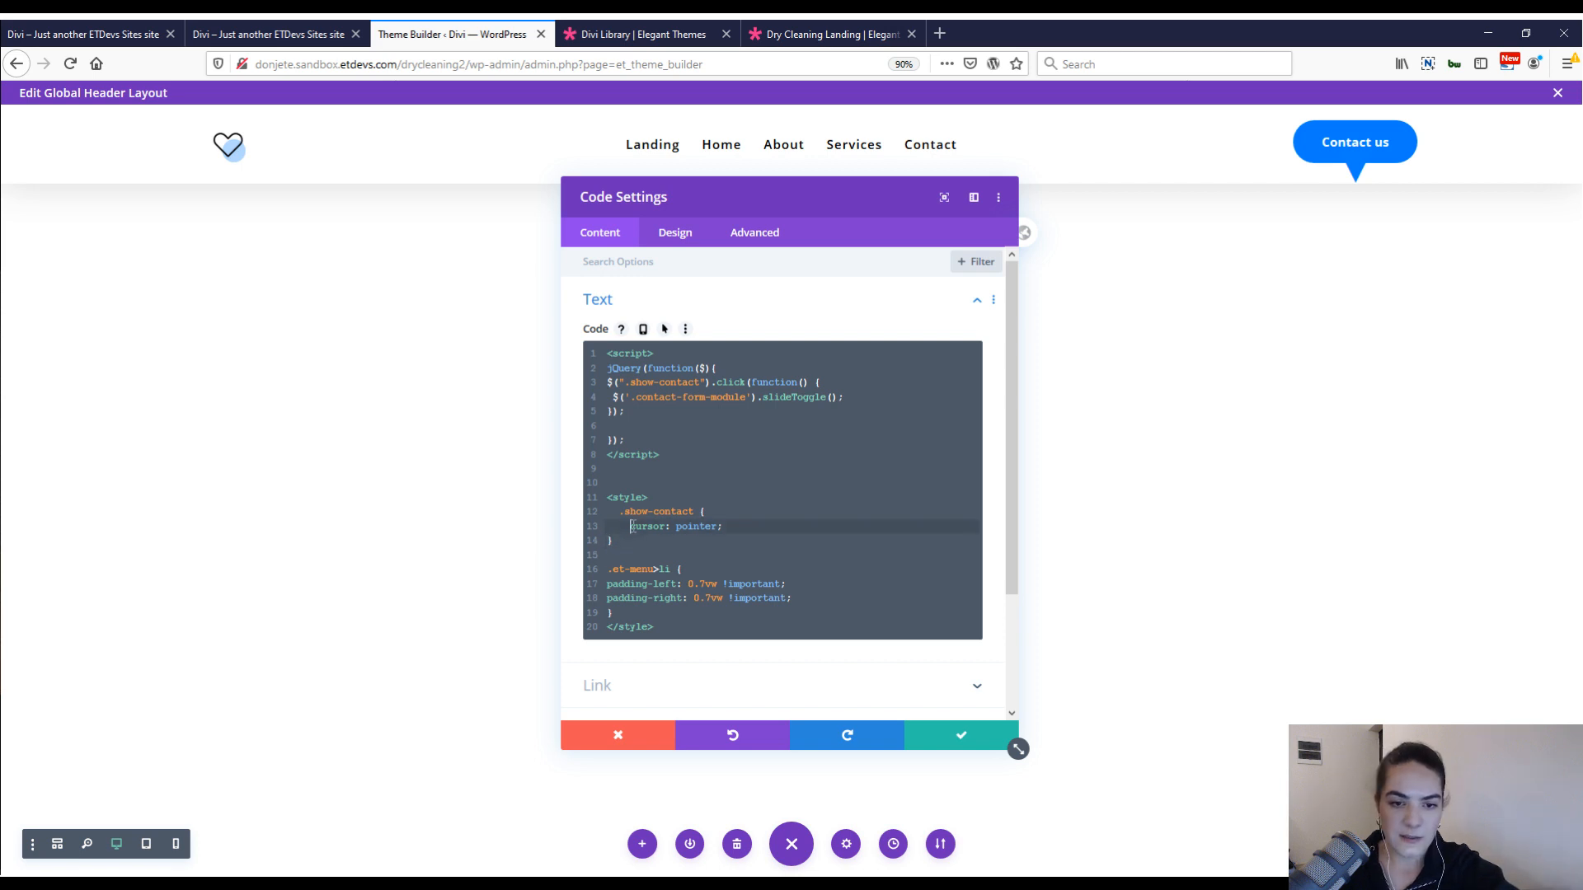
{"action": "key", "text": "BackSpace"}
{"action": "key", "text": "BackSpace"}
{"action": "key", "text": "BackSpace"}
{"action": "key", "text": "BackSpace"}
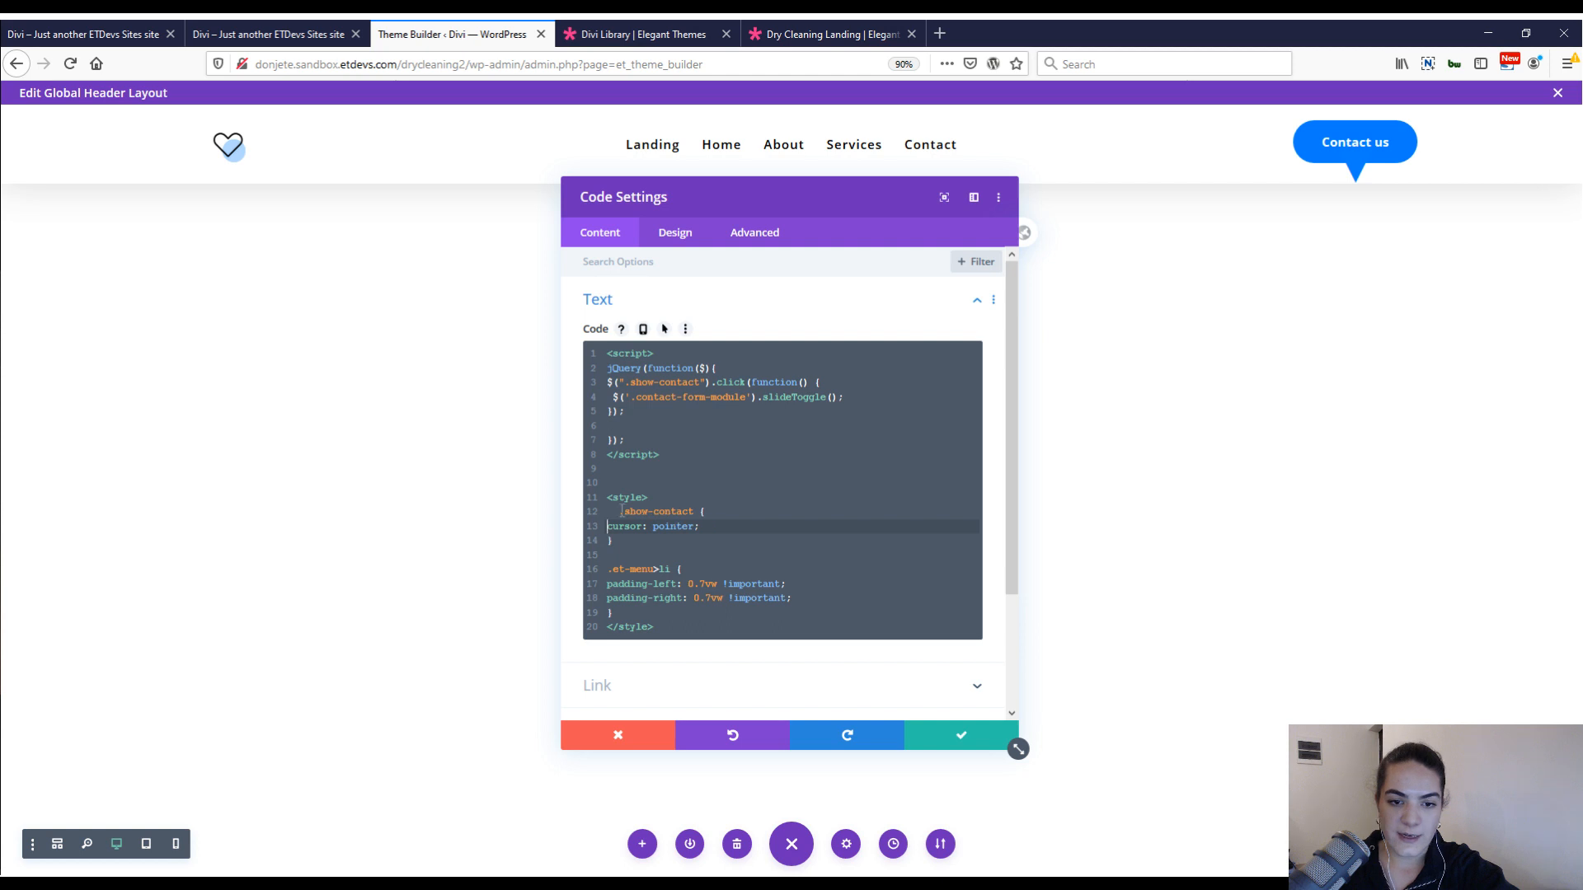
{"action": "left_click", "coordinate": [621, 511]}
{"action": "key", "text": "BackSpace"}
{"action": "key", "text": "BackSpace"}
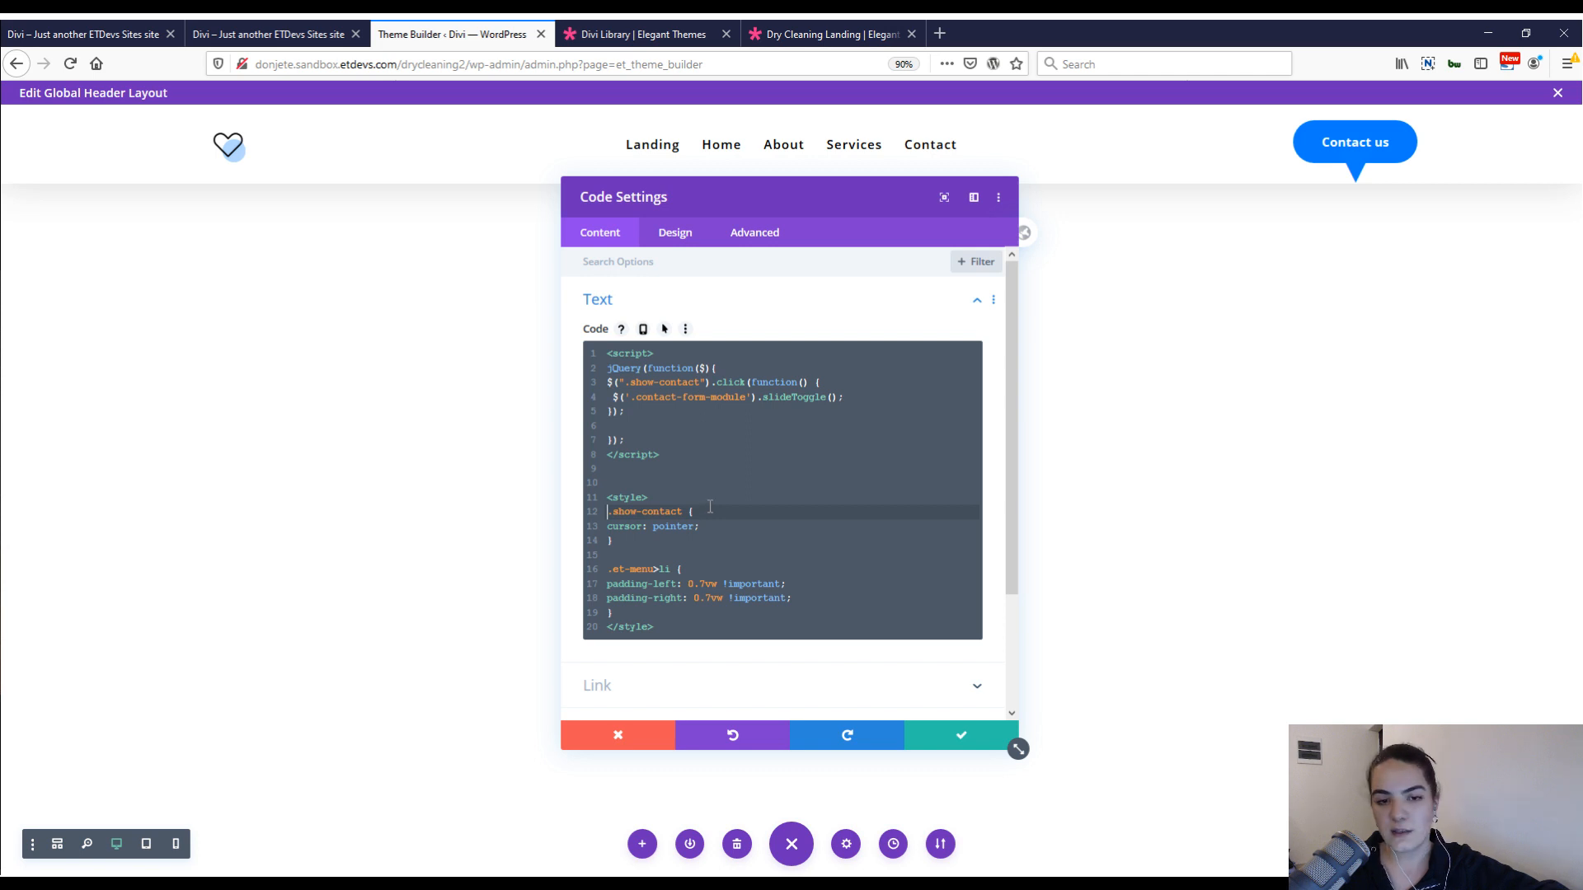
{"action": "left_click", "coordinate": [946, 736]}
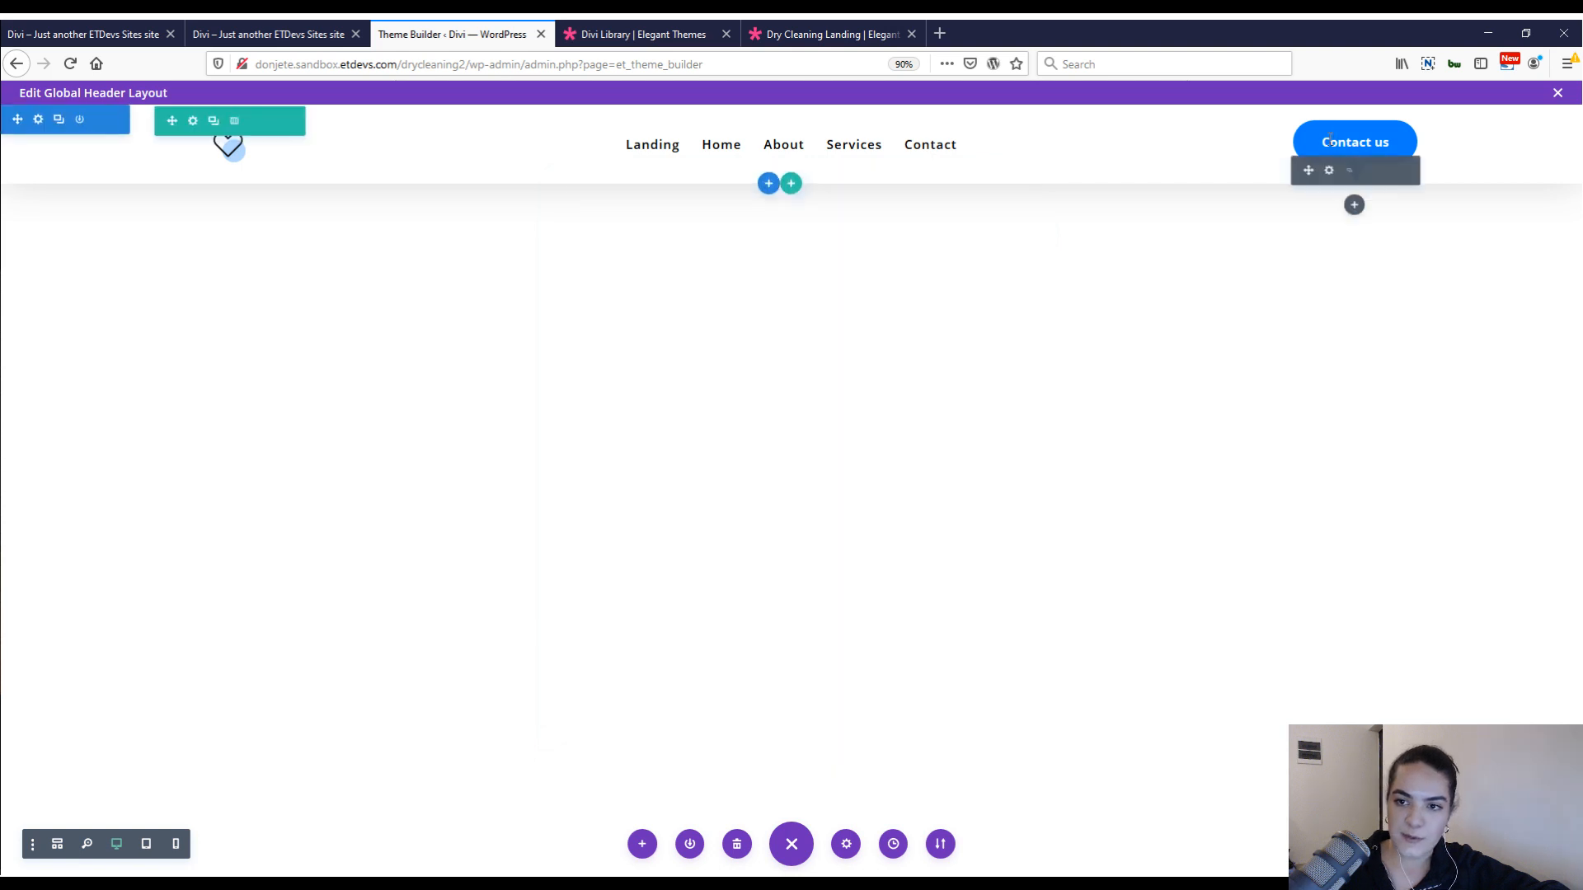
Check the CSS class assigned to the Contact us text.
{"action": "left_click", "coordinate": [1328, 170]}
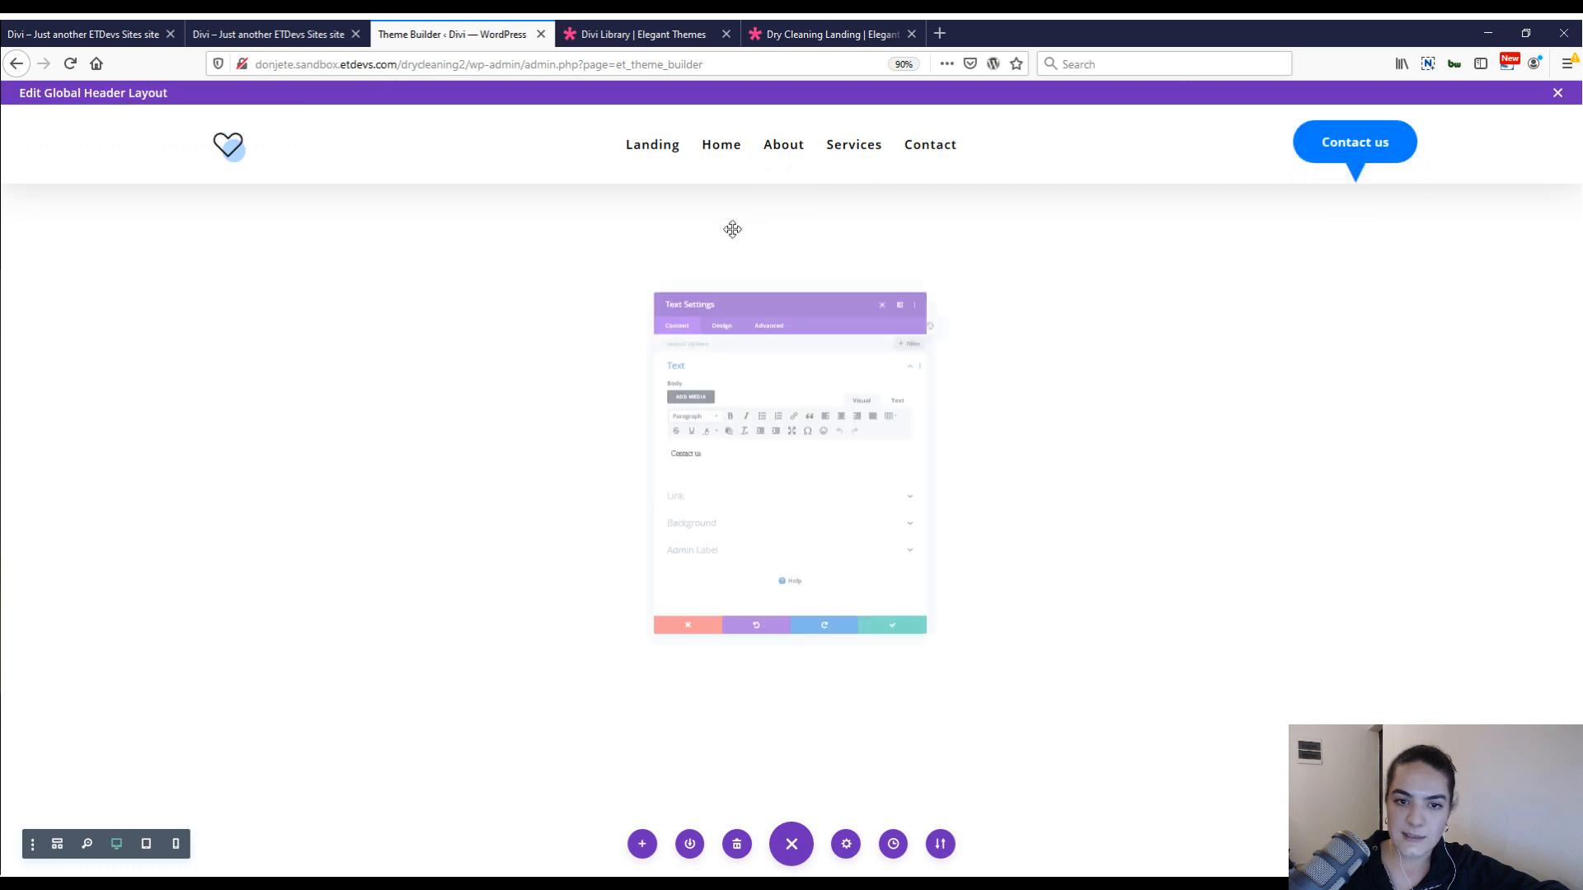
{"action": "left_click", "coordinate": [733, 232]}
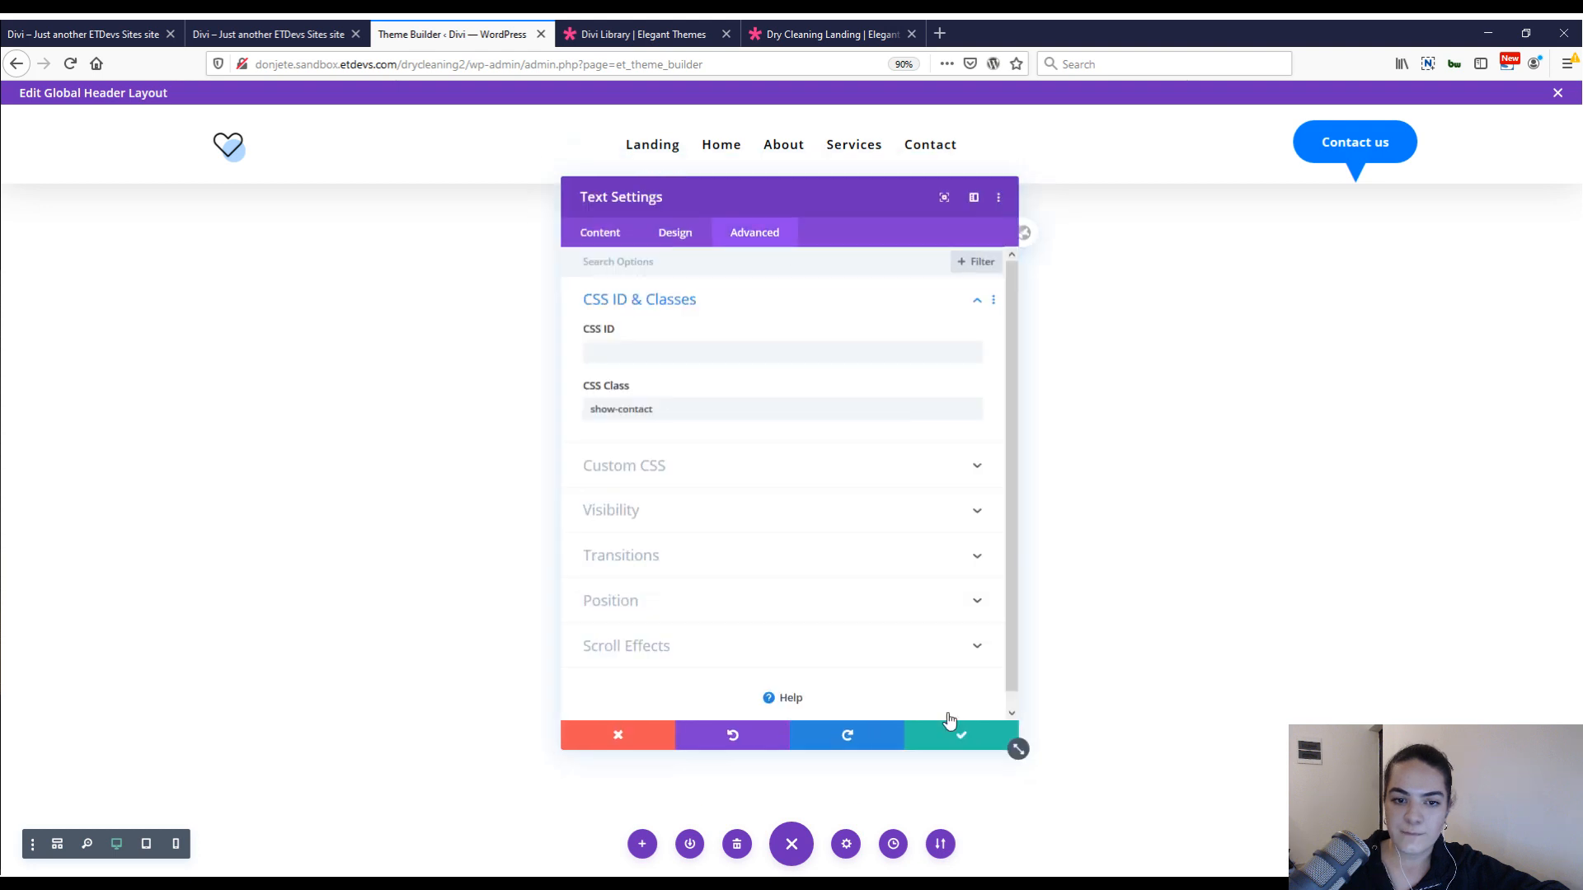
{"action": "left_click", "coordinate": [950, 727]}
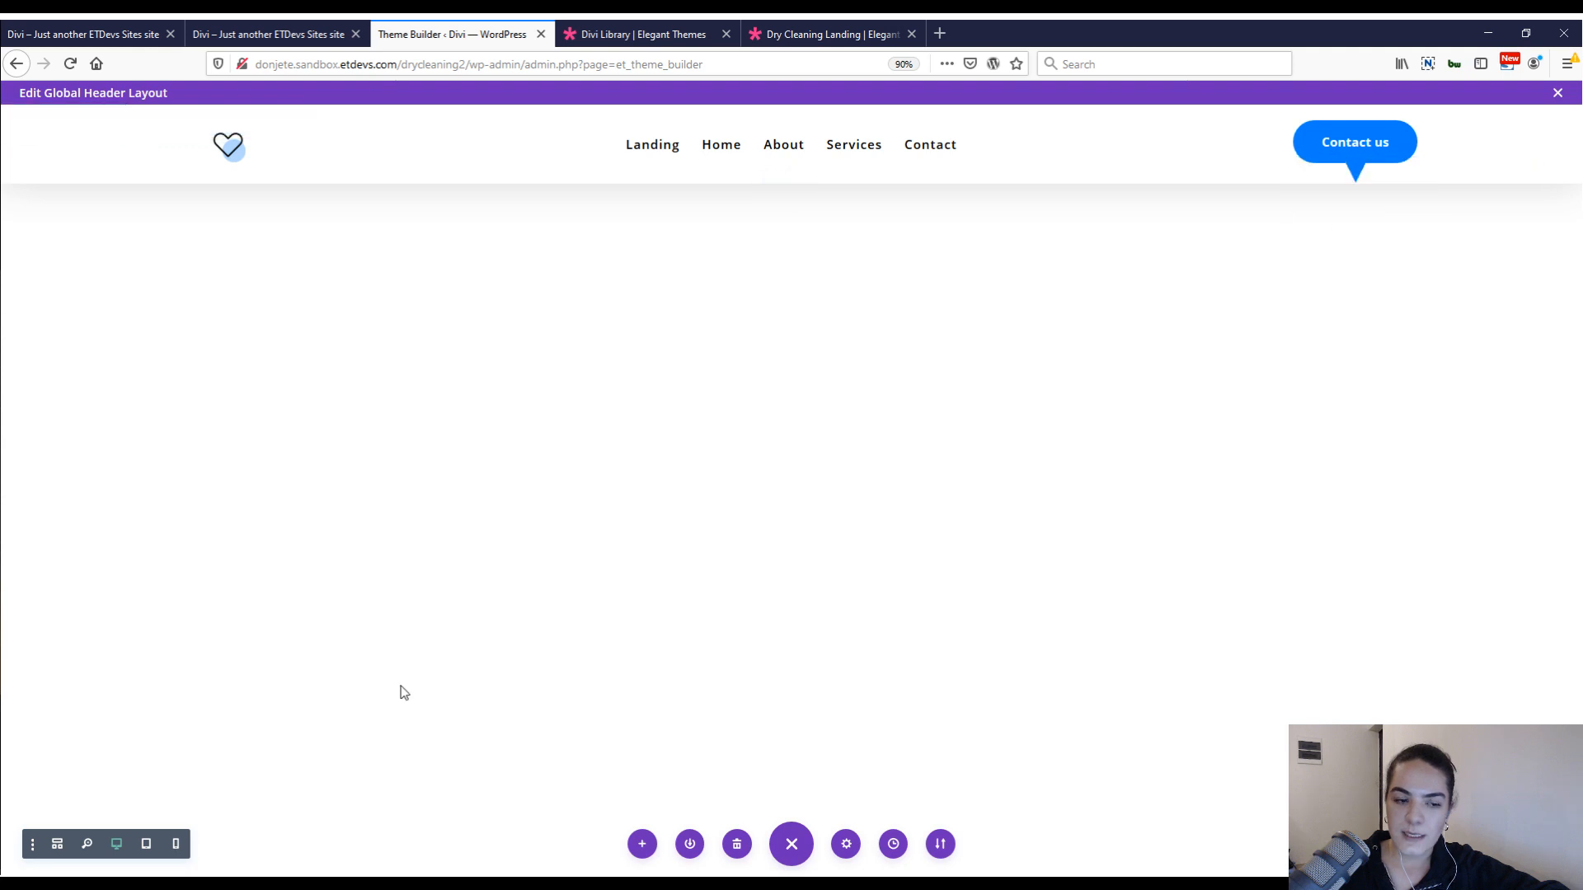
Check the CSS class assigned to the contact form module in the header's wireframe view.
{"action": "key", "text": "shift+w"}
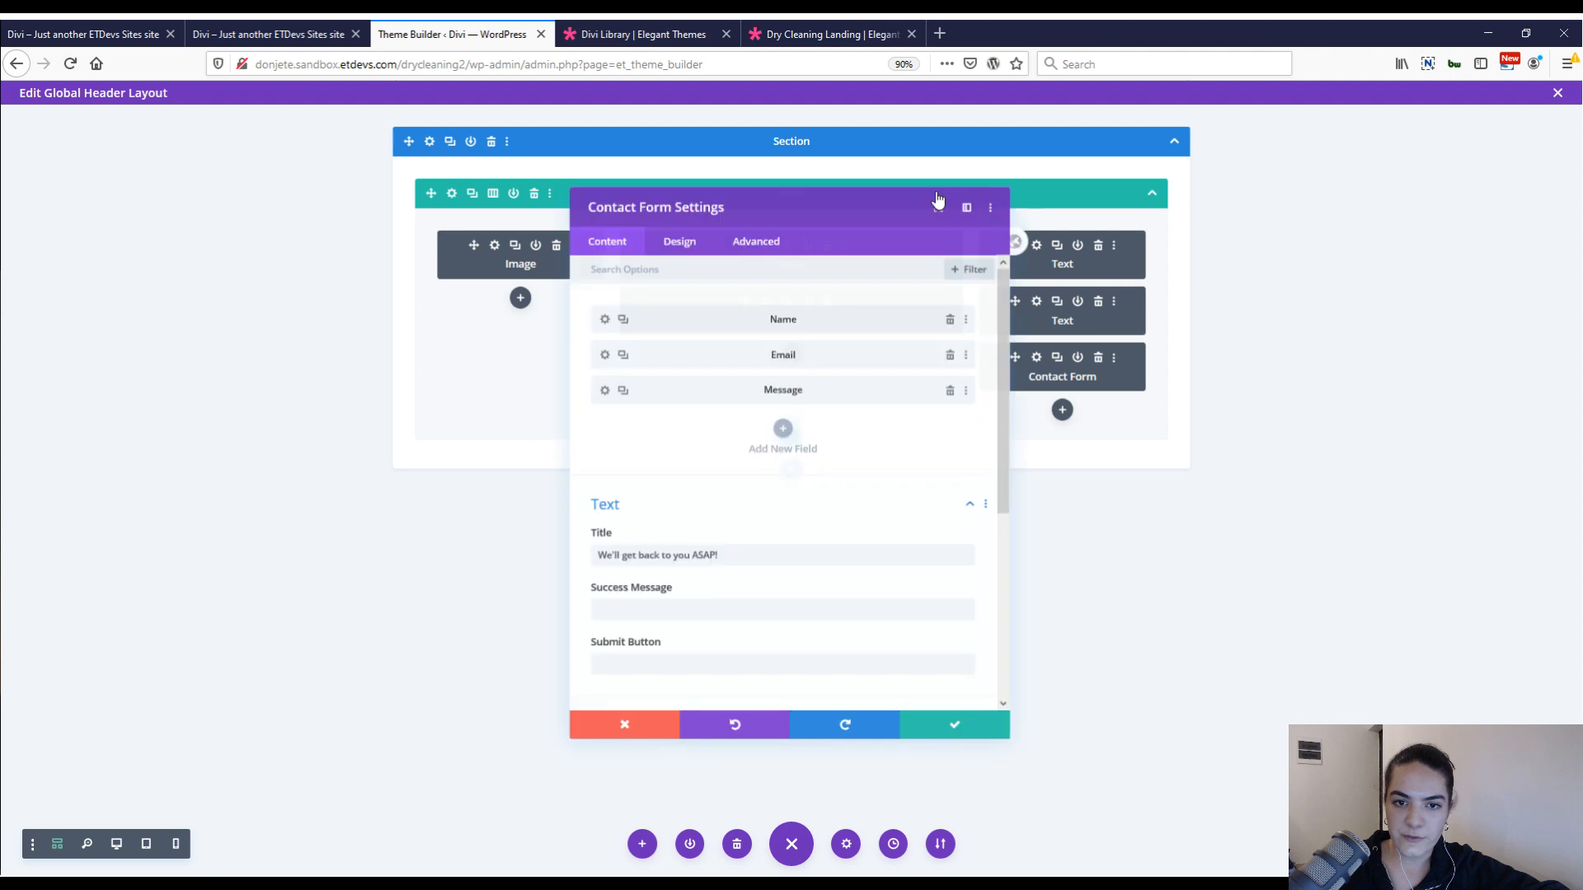
{"action": "left_click", "coordinate": [756, 234]}
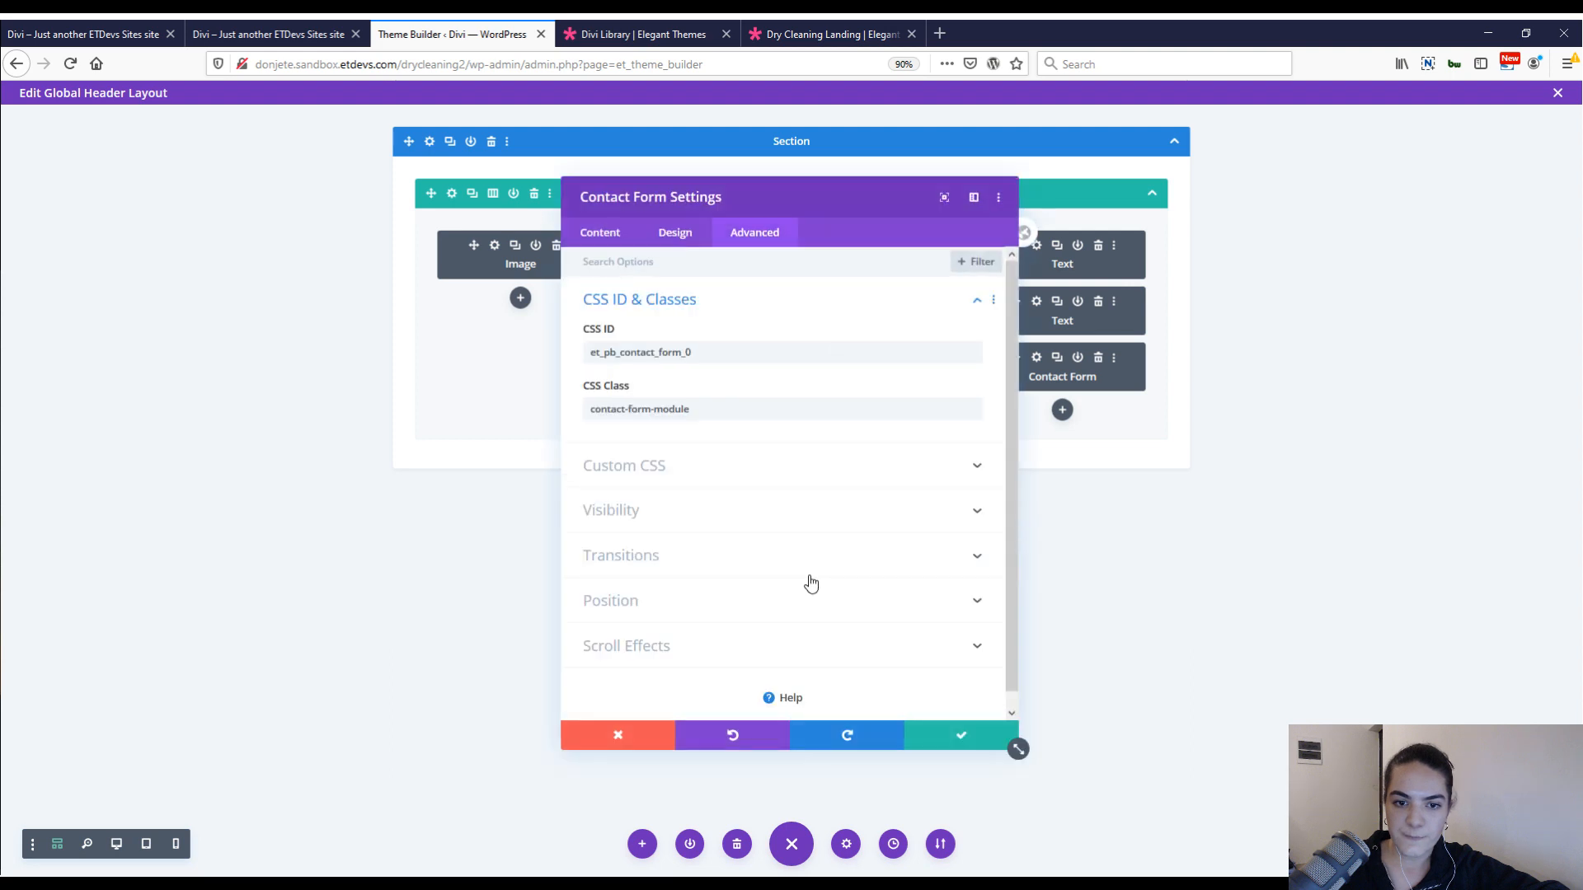
{"action": "left_click", "coordinate": [949, 736]}
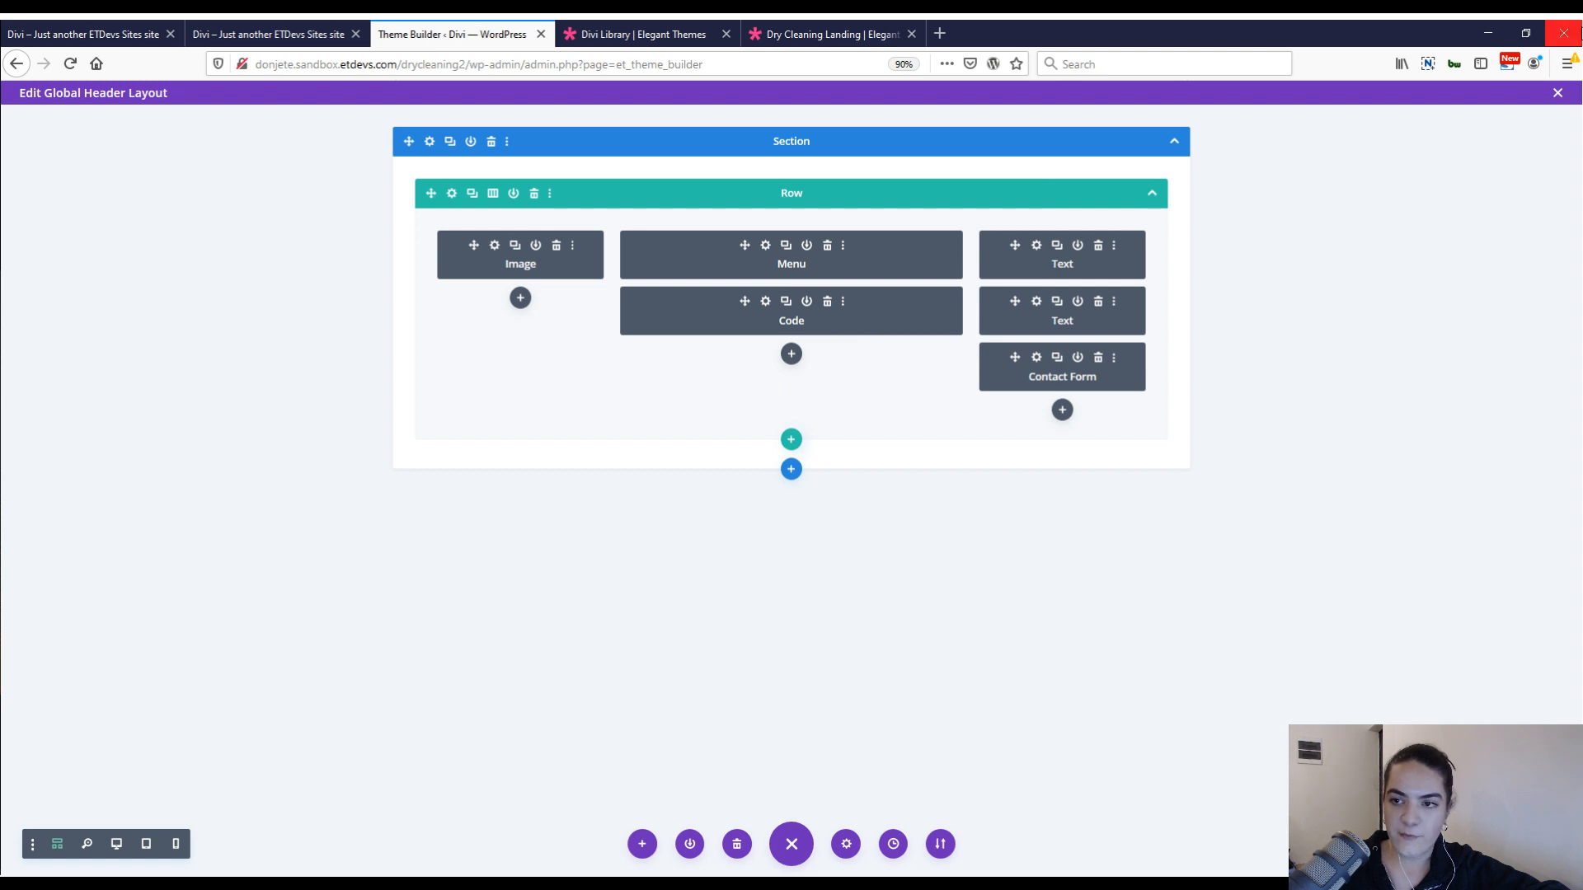
Exit the header layout editor and test opening and closing the Contact us form on the live home page at a narrow mobile width.
{"action": "left_click", "coordinate": [1557, 93]}
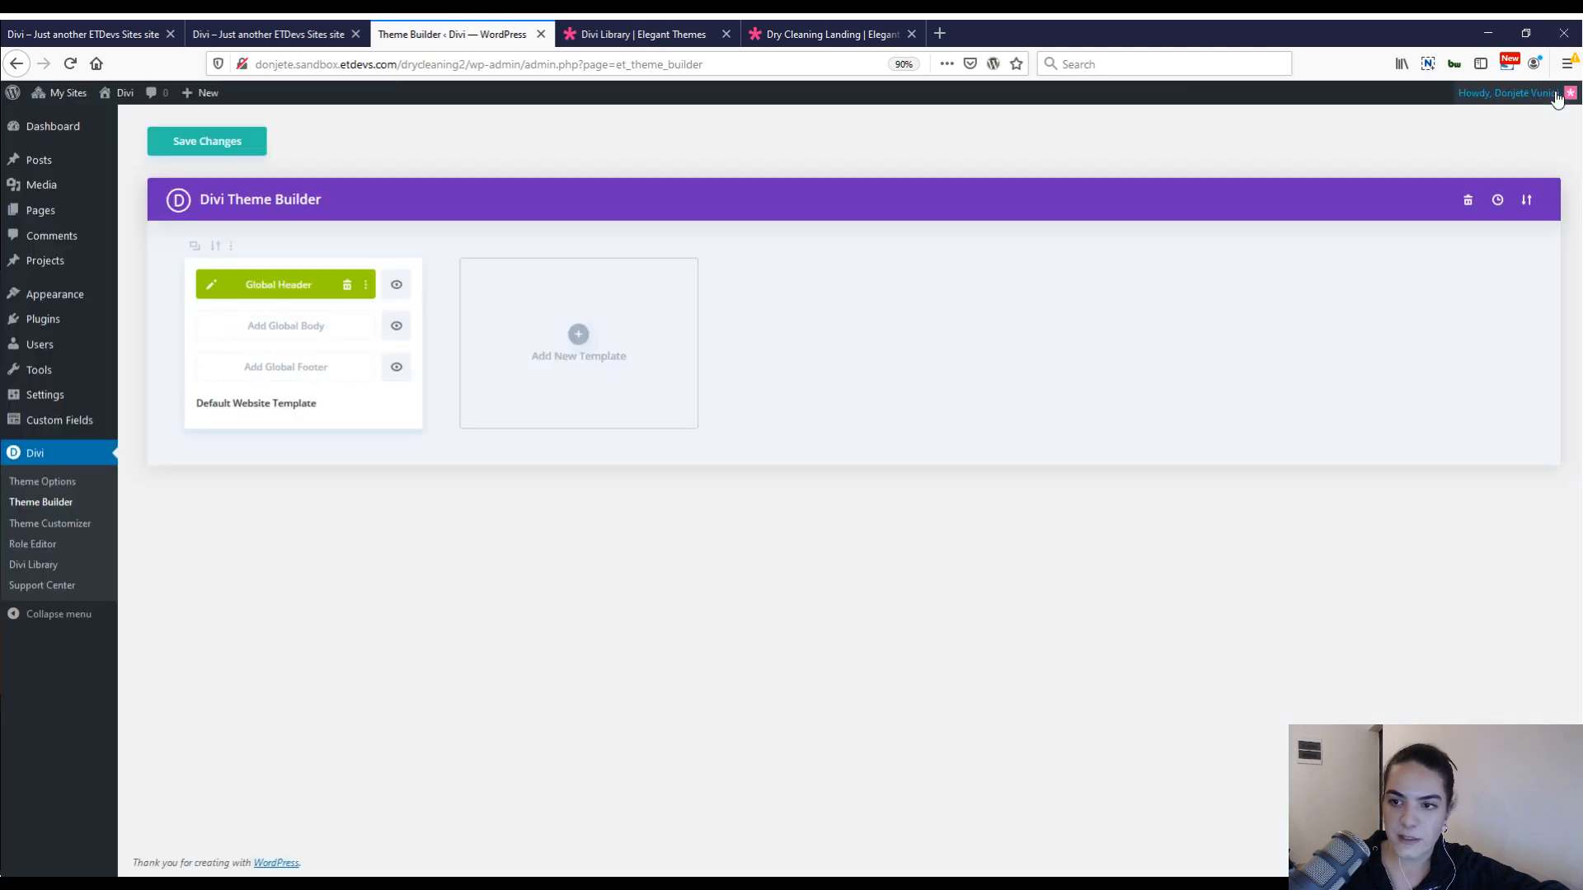
{"action": "left_click", "coordinate": [126, 94]}
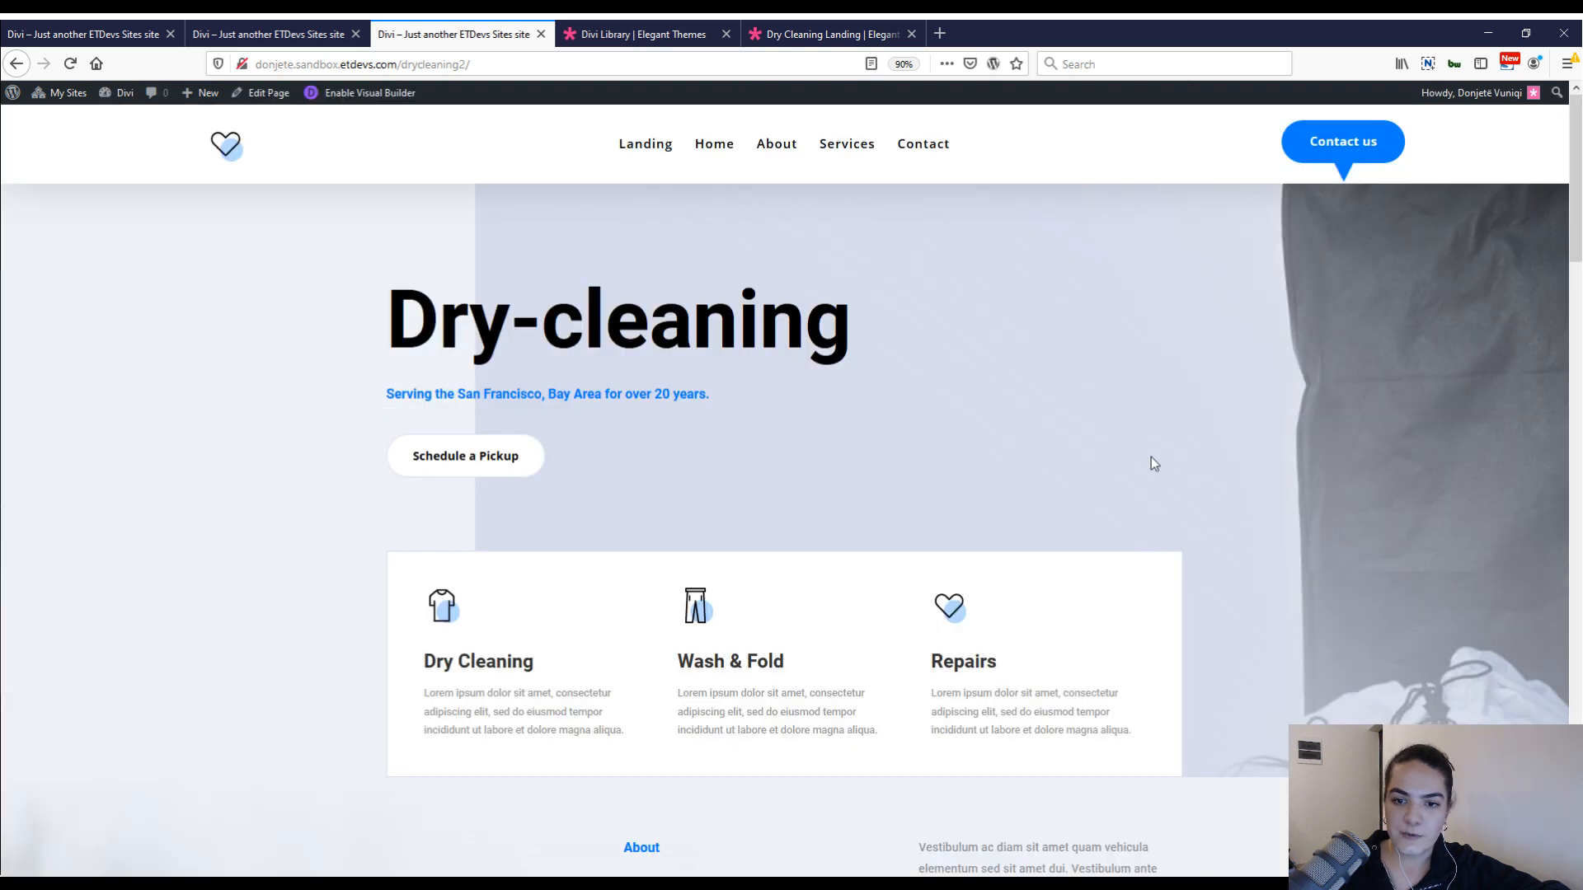
{"action": "key", "text": "ctrl+shift+i"}
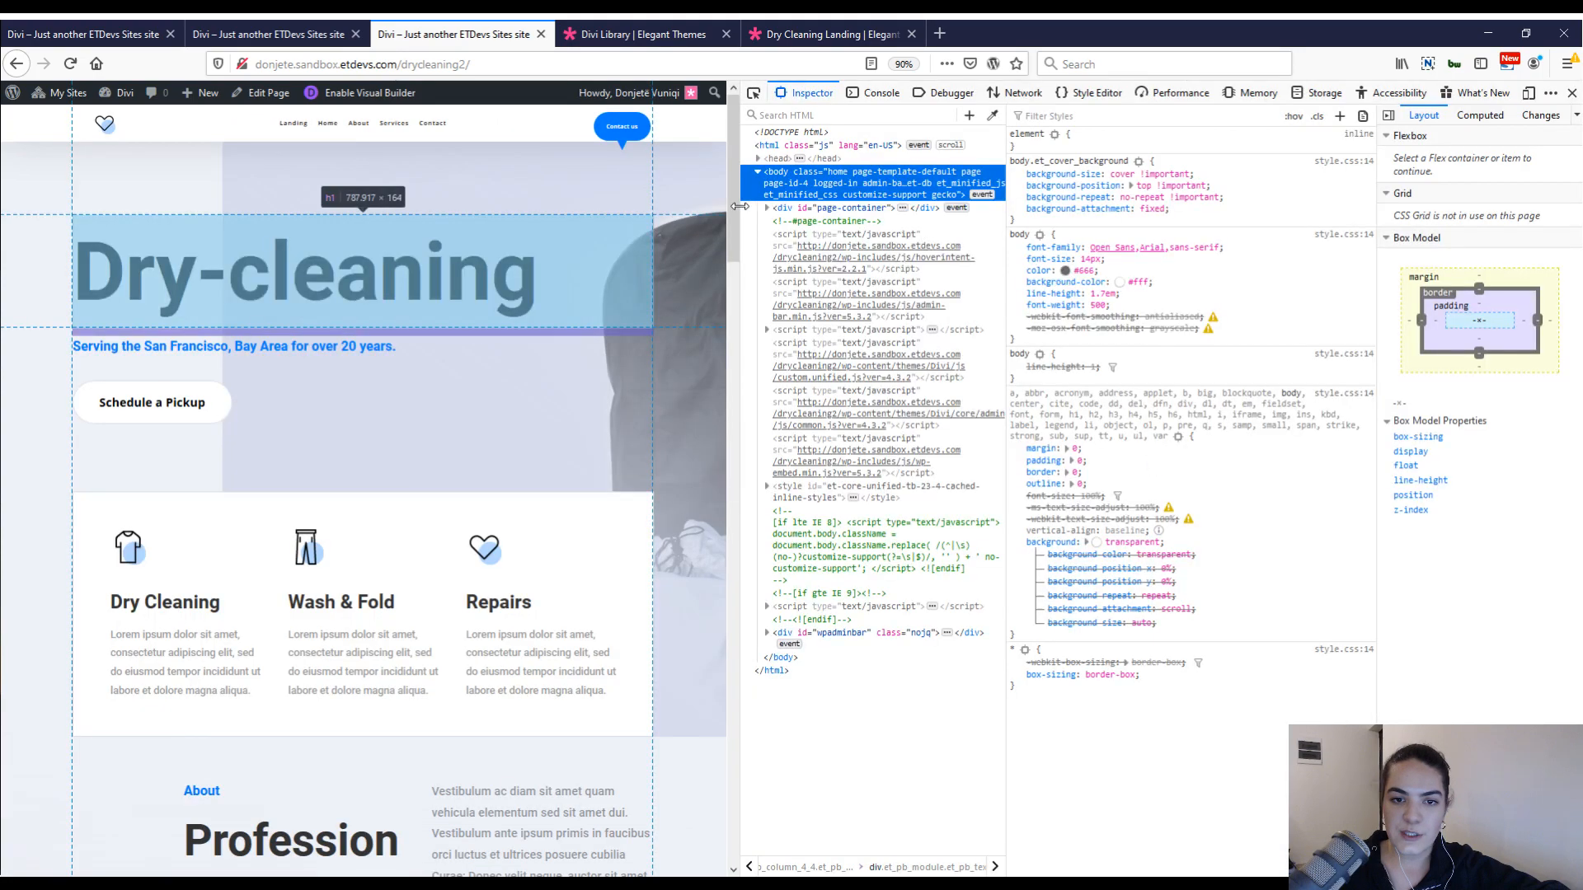
{"action": "left_click_drag", "start_coordinate": [739, 206], "coordinate": [416, 206]}
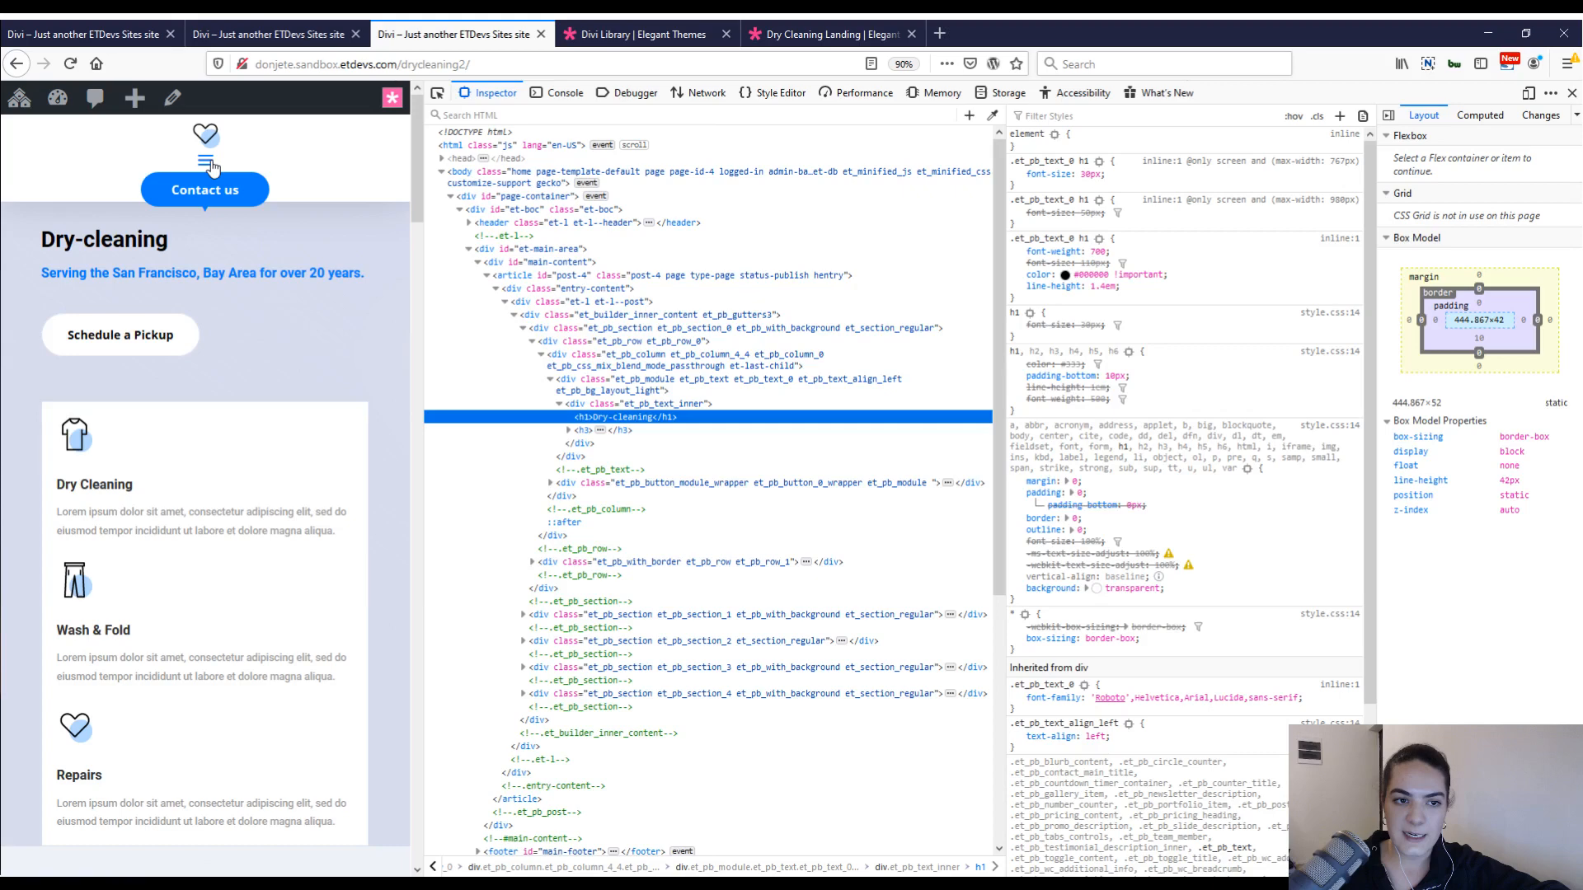
{"action": "left_click", "coordinate": [216, 190]}
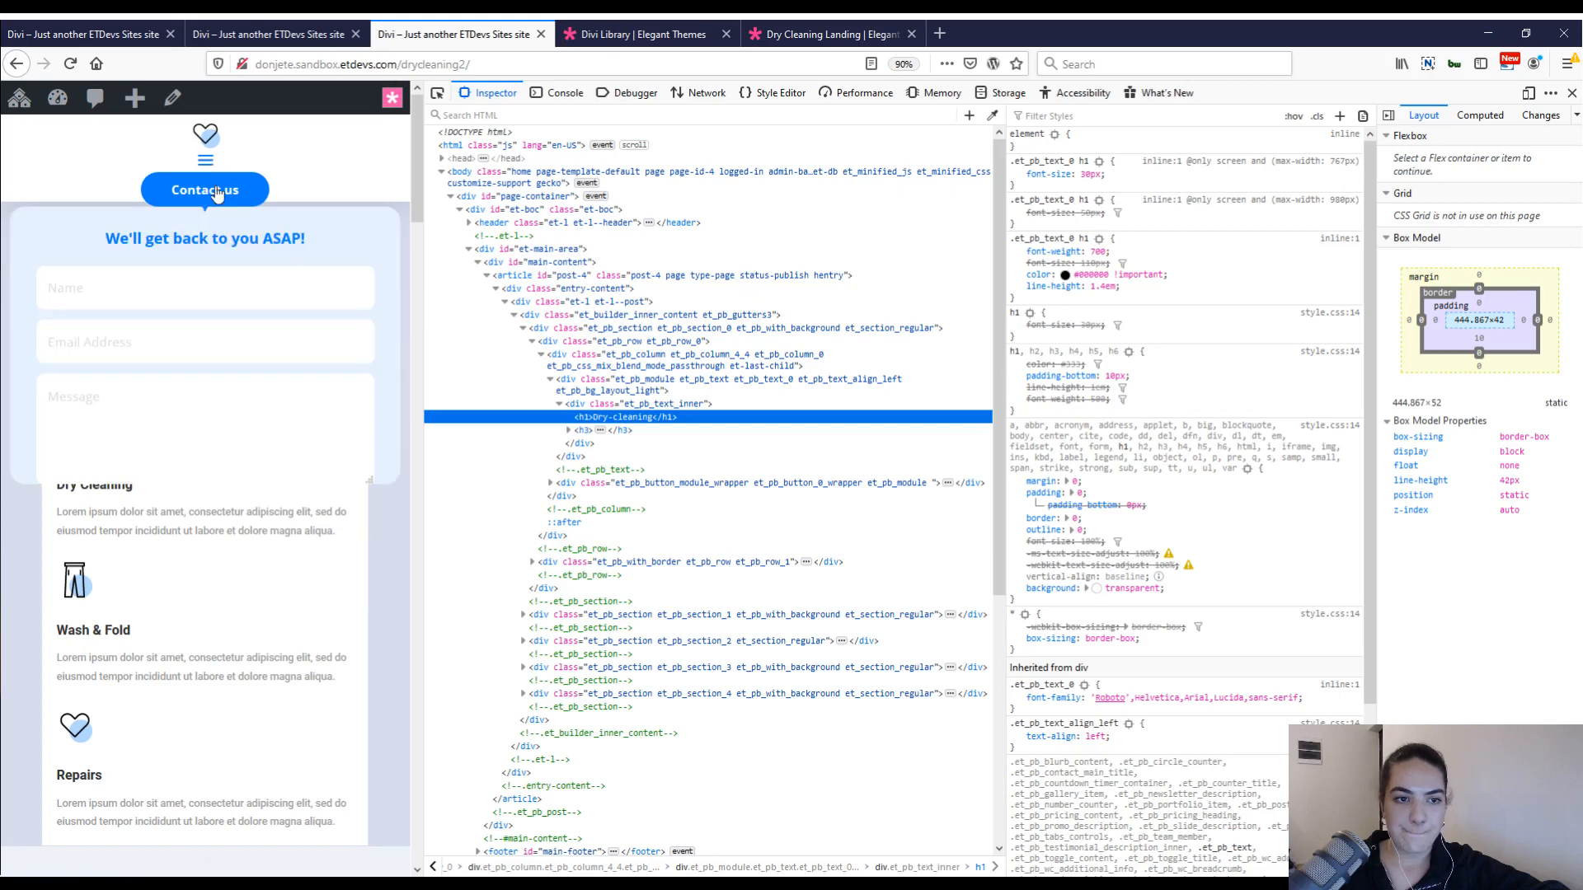
{"action": "left_click", "coordinate": [217, 191]}
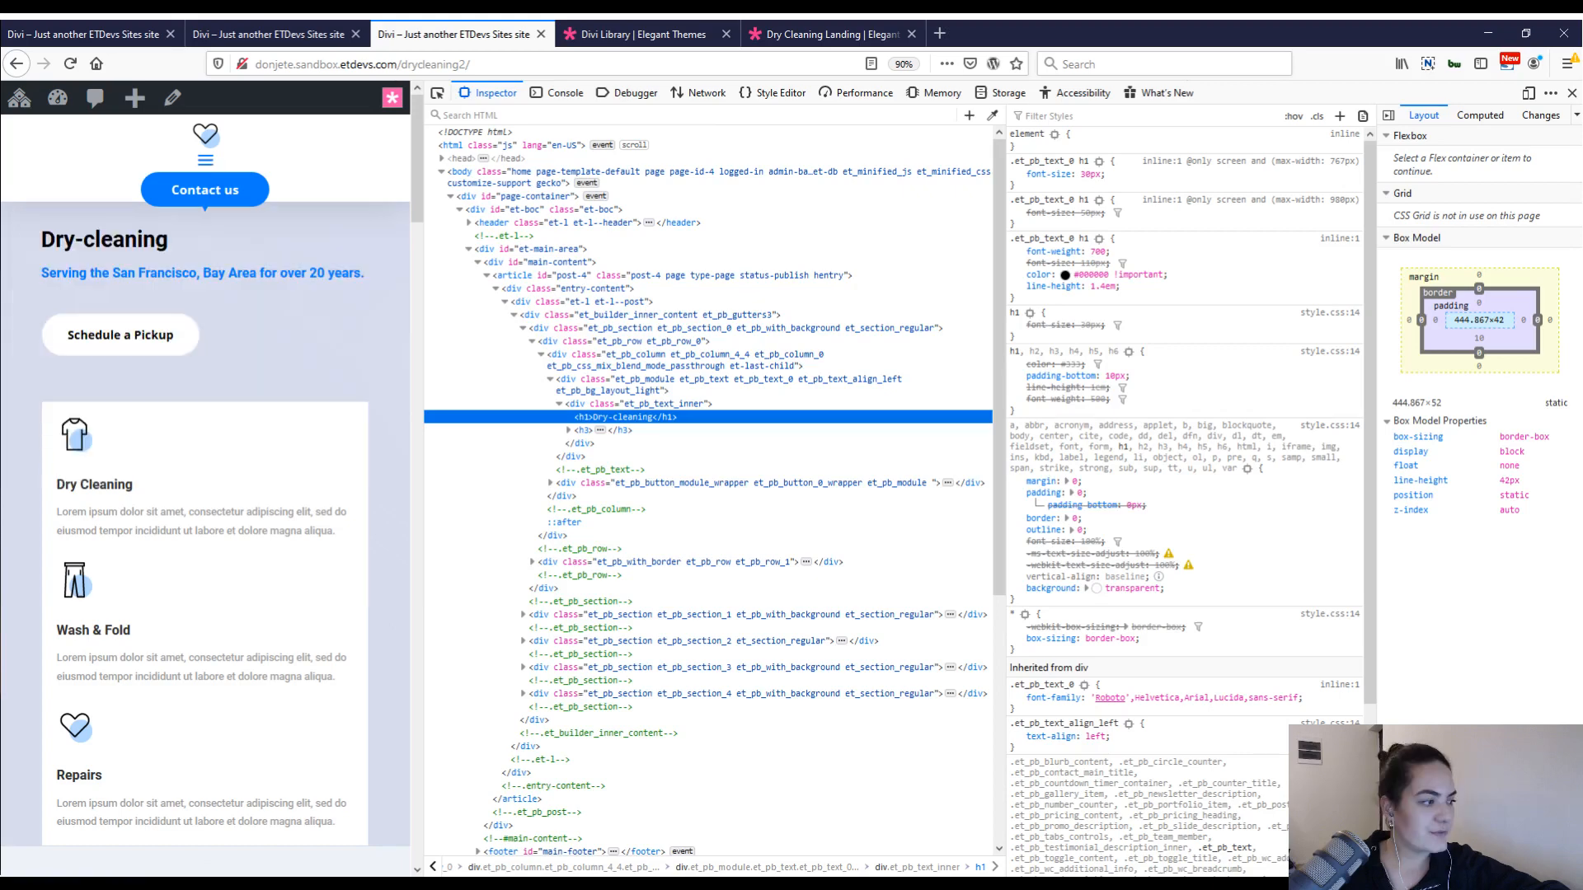